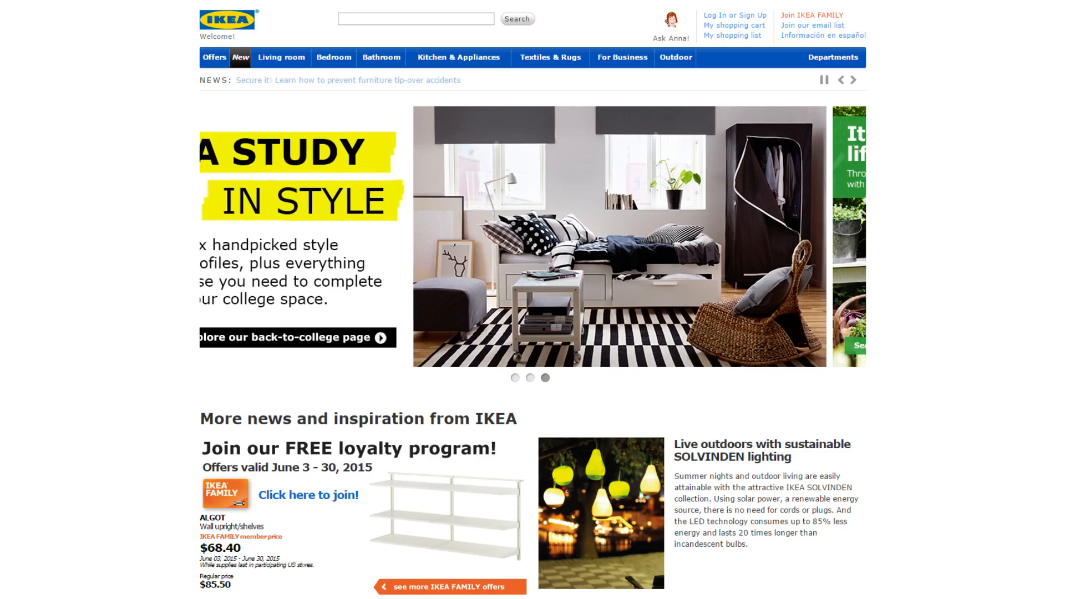
# Scroll to Planning Tools on the IKEA homepage and launch the 3D Kitchen Planner
pyautogui.scroll(-9, 532, 300)
pyautogui.scroll(-10, 532, 300)
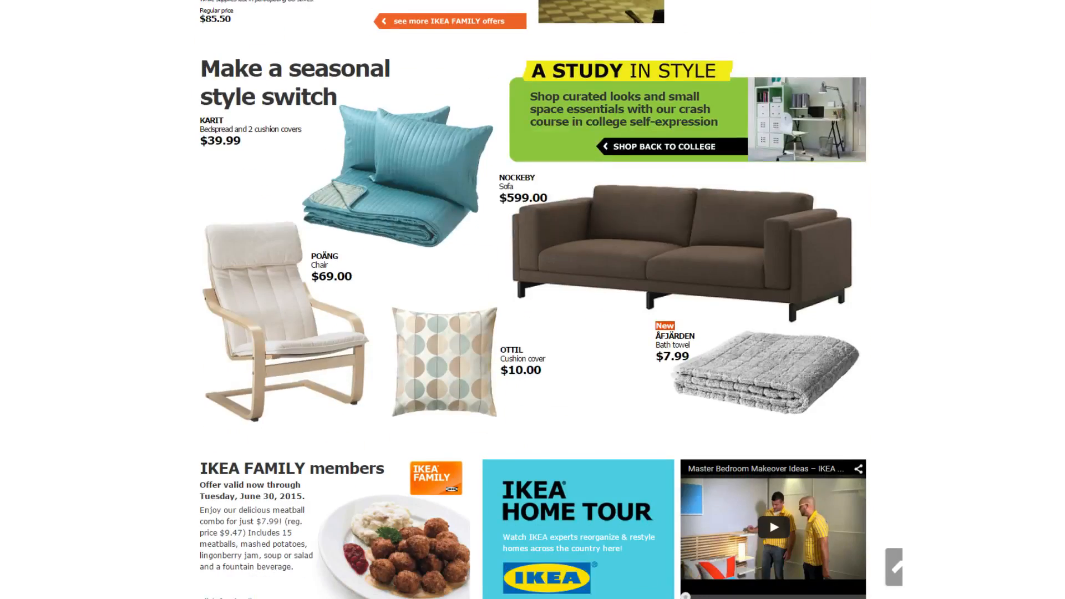
pyautogui.scroll(-1, 596, 350)
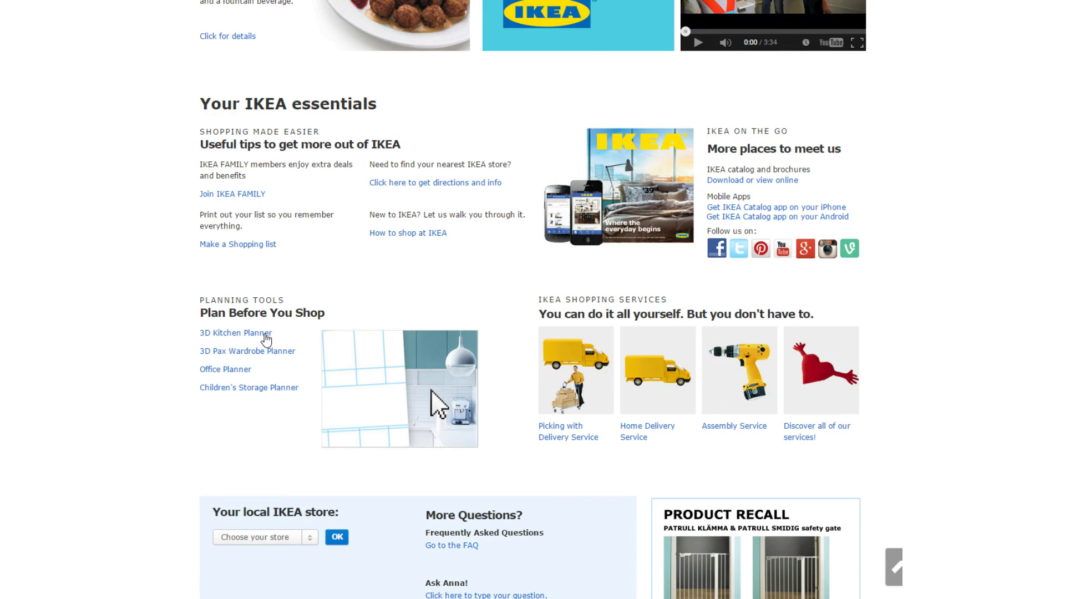
pyautogui.click(265, 334)
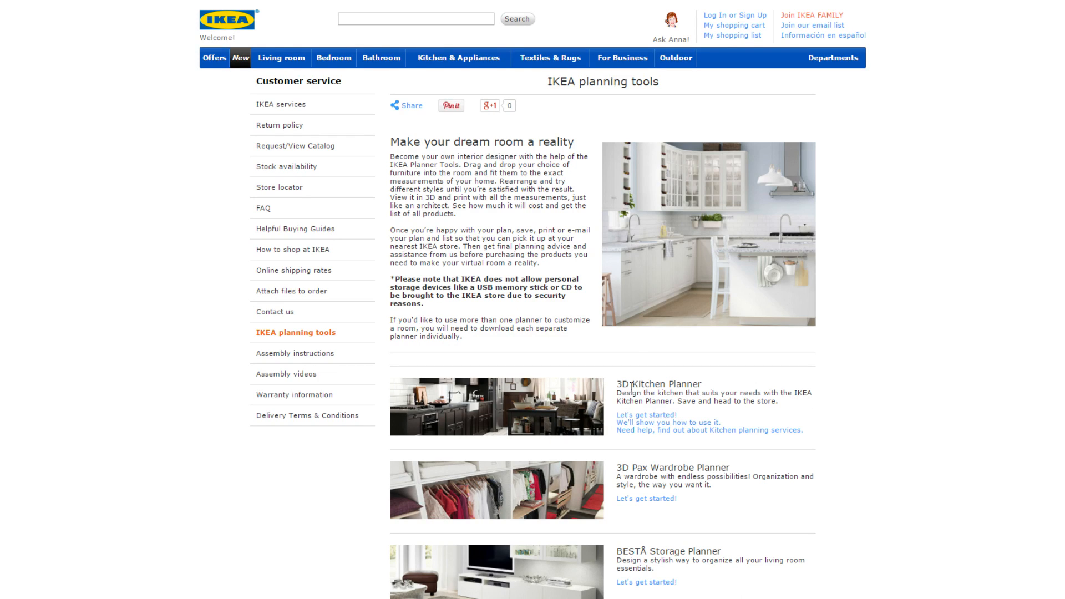
pyautogui.click(632, 415)
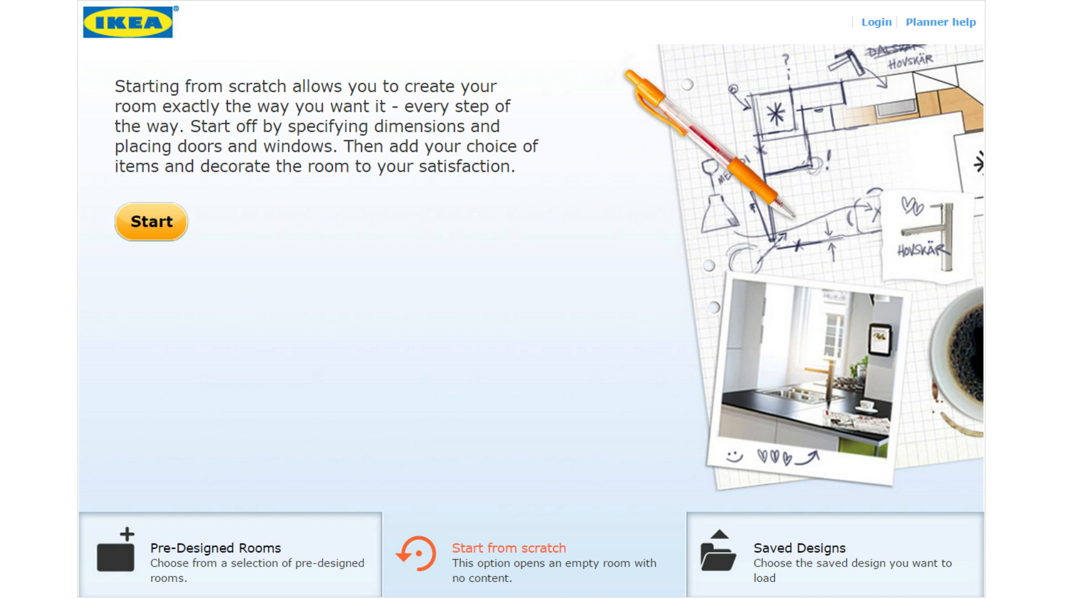
# Open the Login form, enter the account e-mail and password, and submit
pyautogui.click(867, 24)
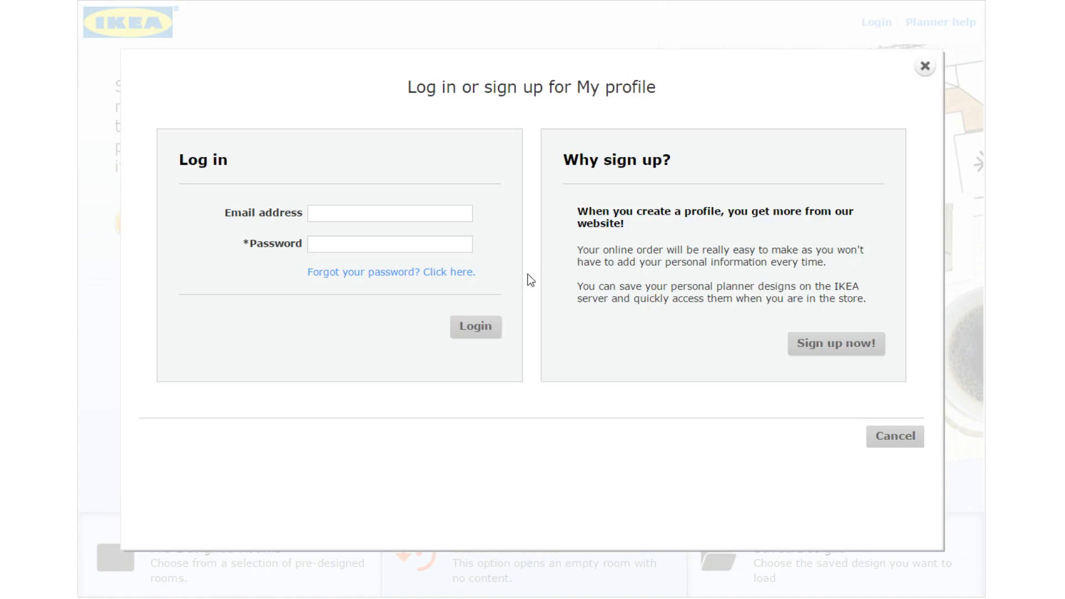
pyautogui.click(391, 214)
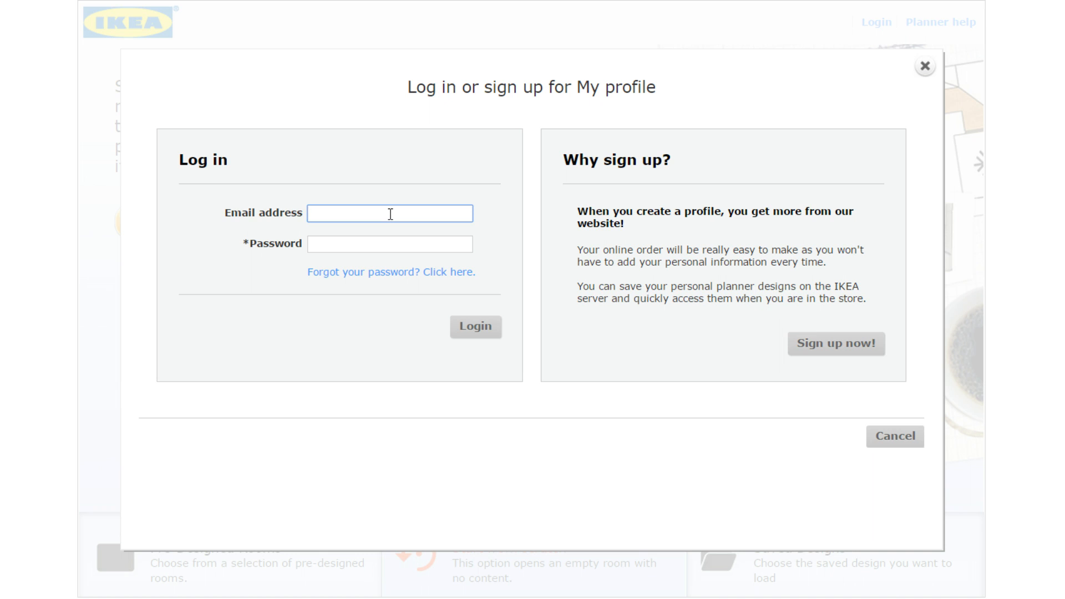
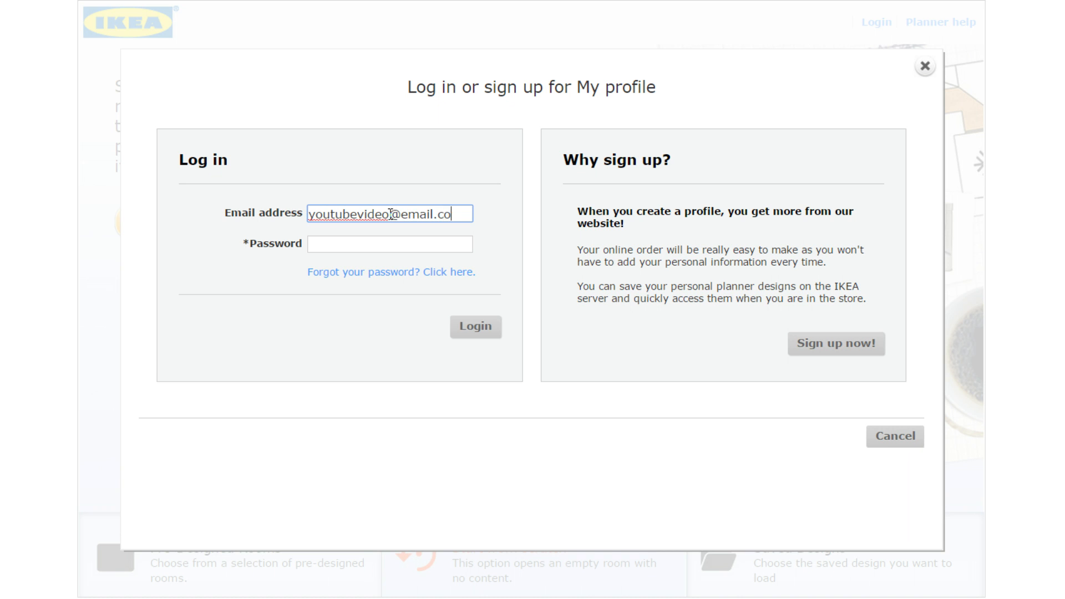
pyautogui.press('Tab')
pyautogui.write('passwor')
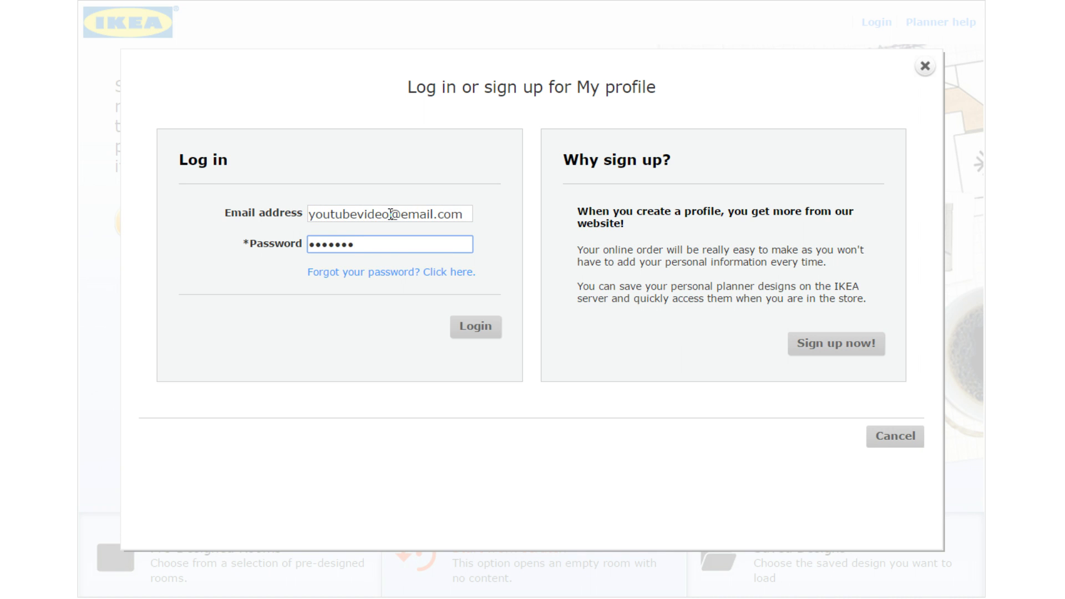
pyautogui.press('Return')
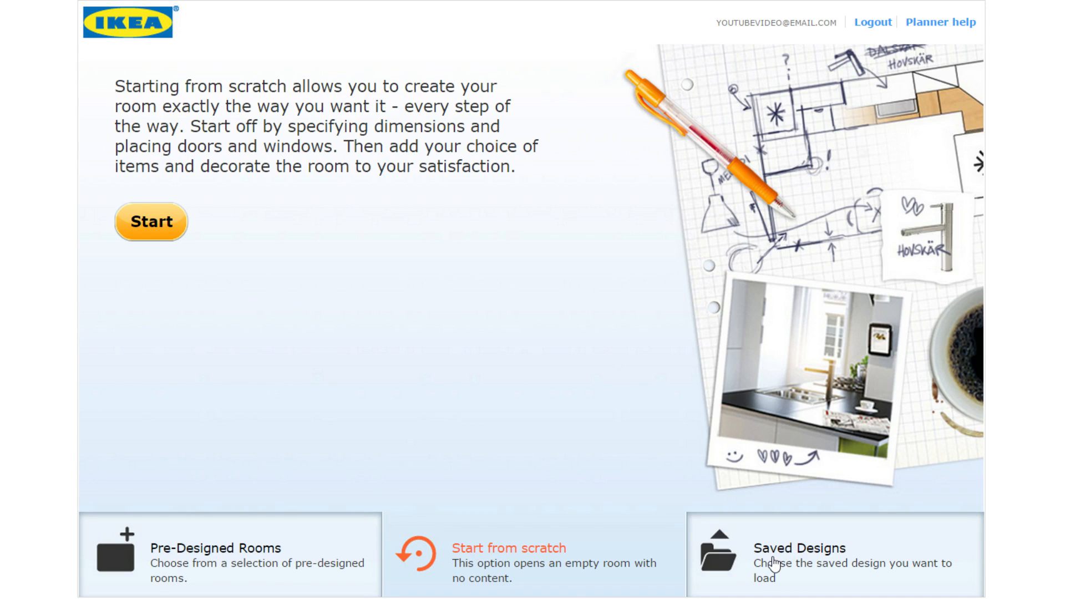
pyautogui.click(774, 564)
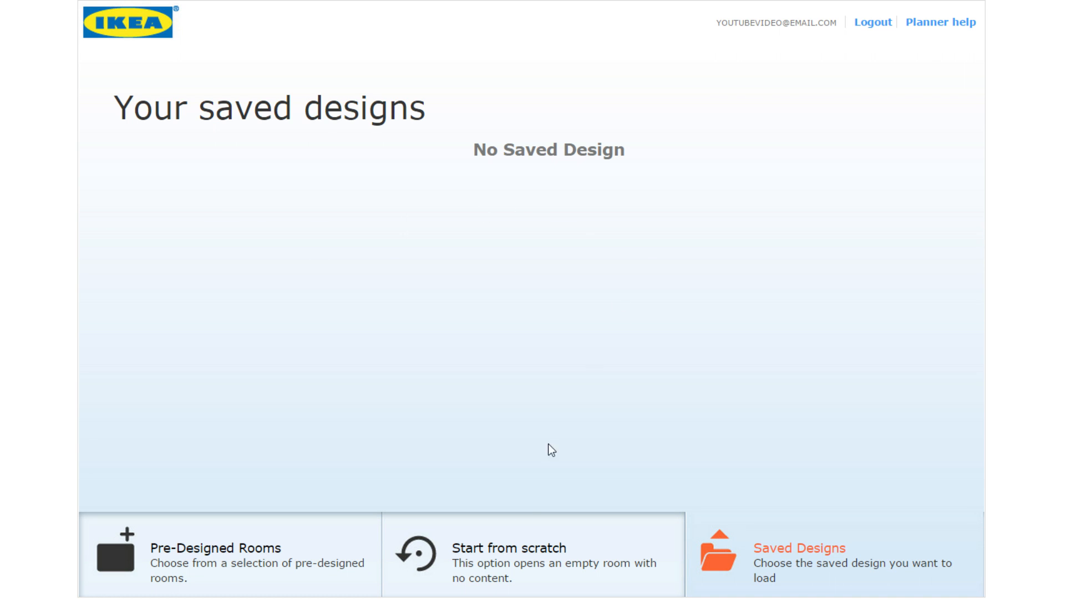
pyautogui.click(527, 548)
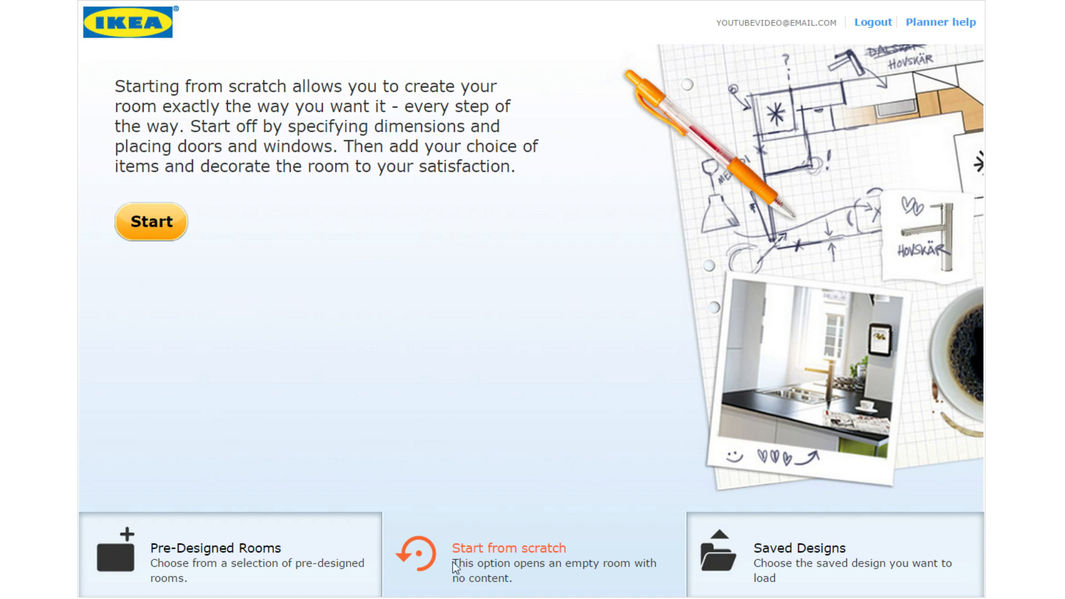
# Start a new empty room plan from the Start from scratch screen
pyautogui.click(175, 232)
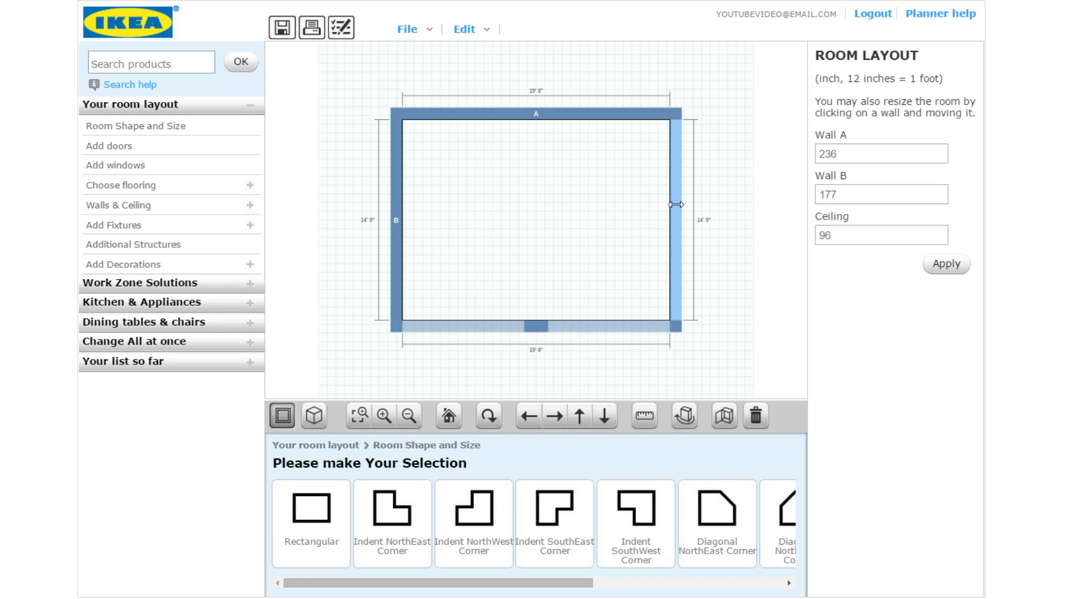
# Set Wall A to 225 inches and Wall B to 180 inches in Room Layout, then apply
pyautogui.moveTo(676, 204)
pyautogui.mouseDown()
pyautogui.moveTo(712, 202)
pyautogui.moveTo(659, 203)
pyautogui.moveTo(689, 203)
pyautogui.mouseUp()
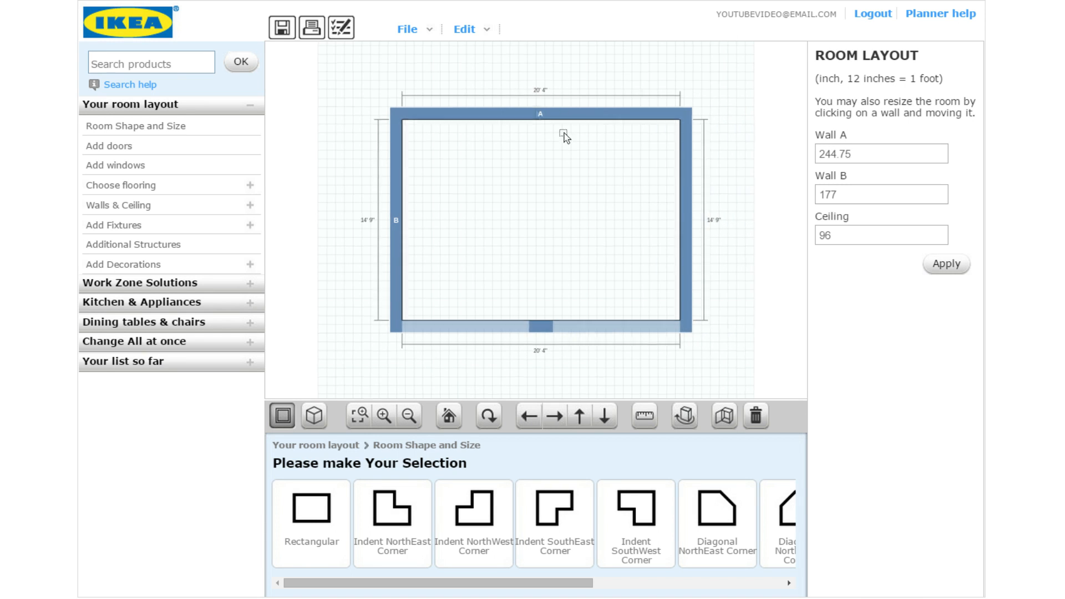
pyautogui.moveTo(577, 109)
pyautogui.mouseDown()
pyautogui.moveTo(577, 99)
pyautogui.moveTo(571, 138)
pyautogui.moveTo(589, 108)
pyautogui.mouseUp()
pyautogui.moveTo(865, 152); pyautogui.dragTo(807, 165)
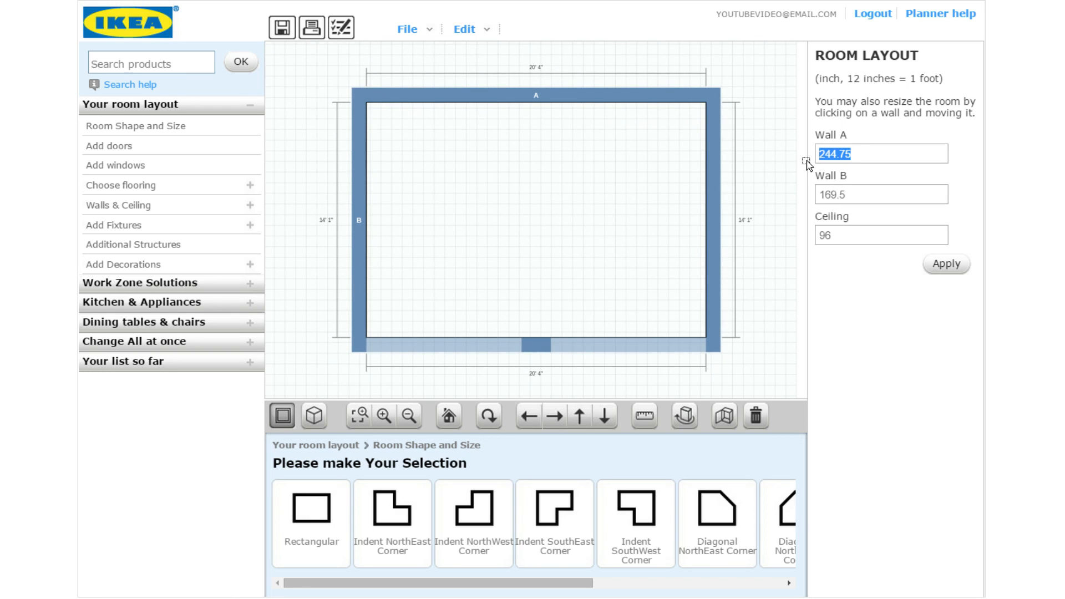
pyautogui.write('225')
pyautogui.press('Return')
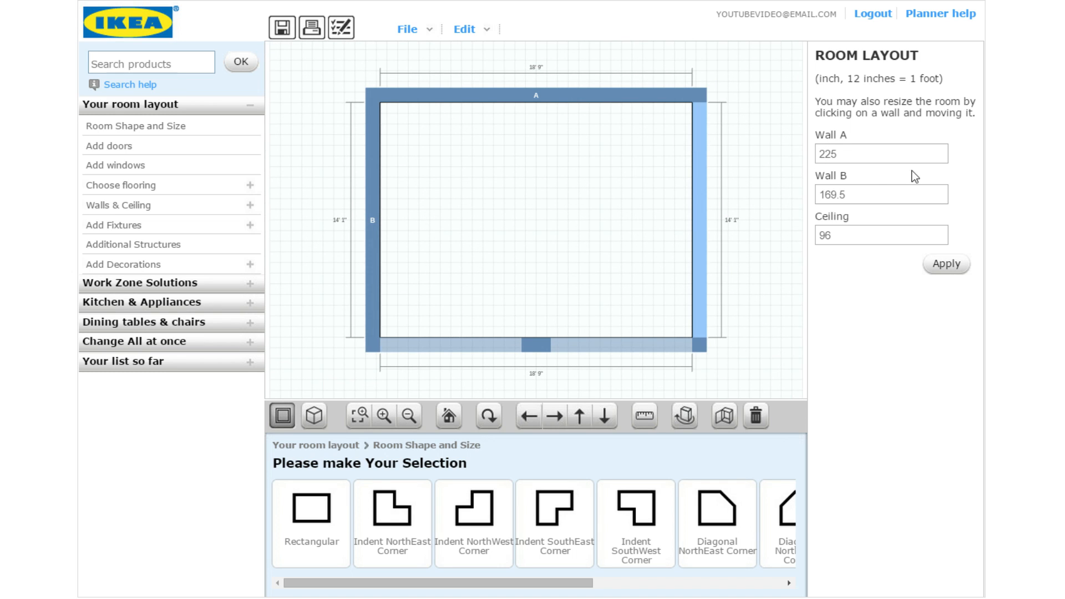
pyautogui.moveTo(858, 190); pyautogui.dragTo(788, 200)
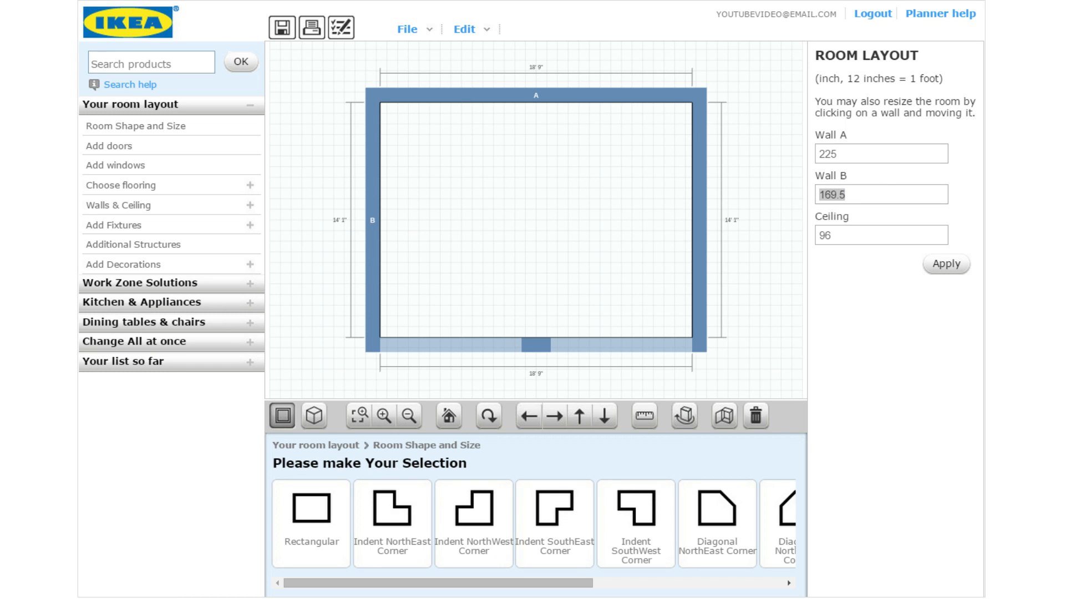
pyautogui.moveTo(908, 198); pyautogui.dragTo(802, 199)
pyautogui.write('180')
pyautogui.click(864, 231)
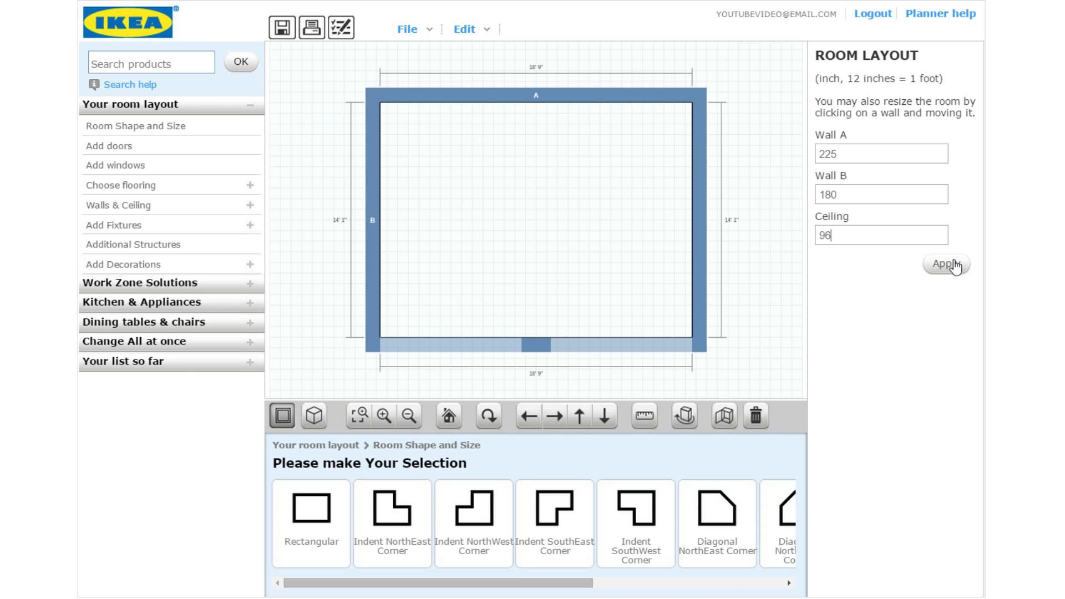
pyautogui.click(946, 264)
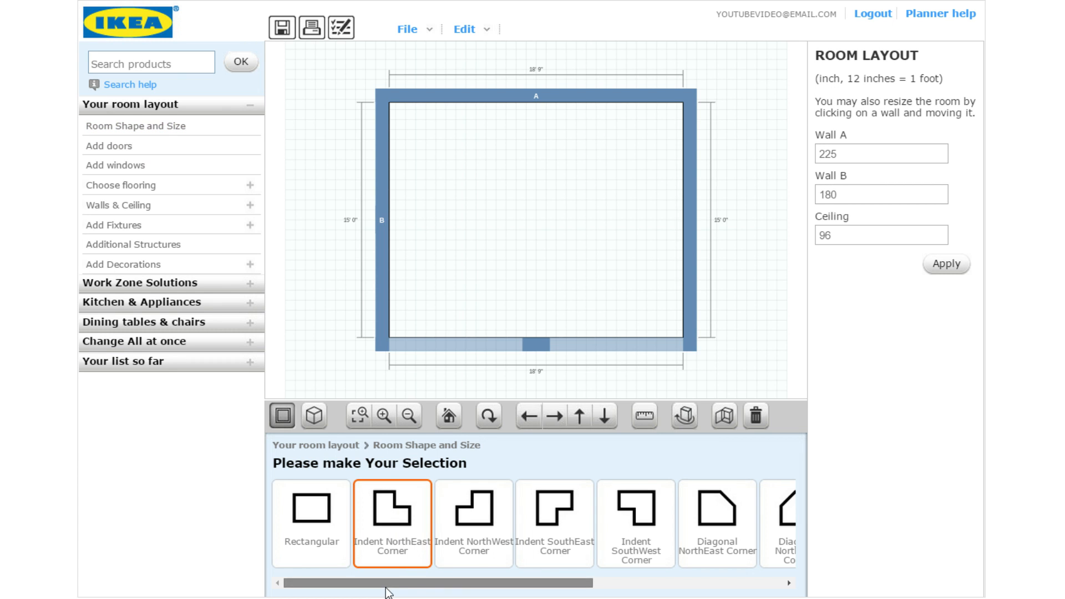
pyautogui.moveTo(385, 583); pyautogui.dragTo(344, 576)
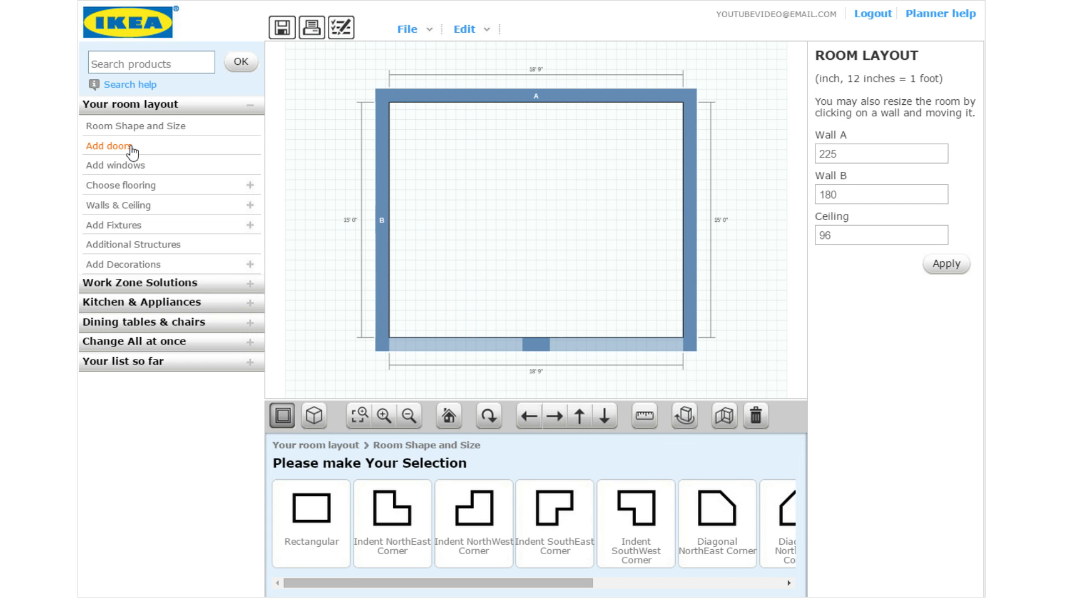
# Place an Interior Door on the right wall of the room
pyautogui.click(131, 148)
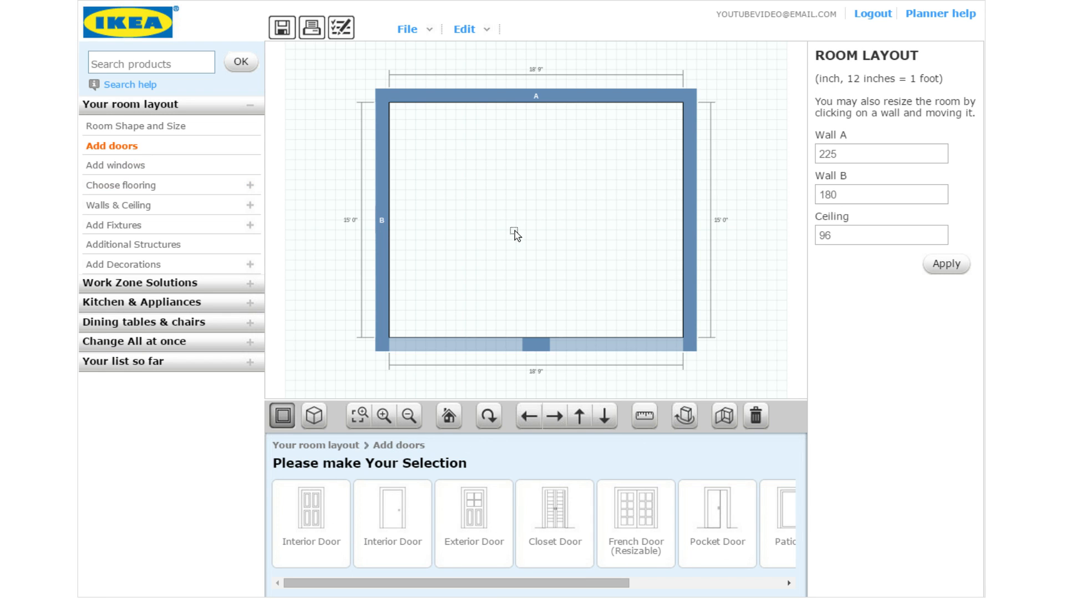
pyautogui.click(407, 513)
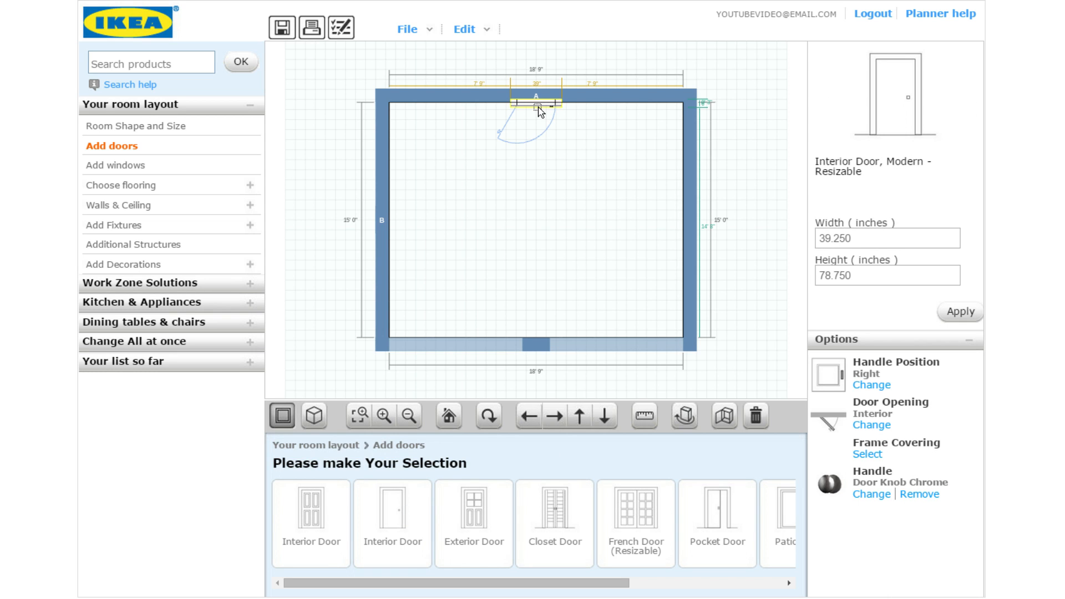
pyautogui.moveTo(539, 108); pyautogui.dragTo(697, 287)
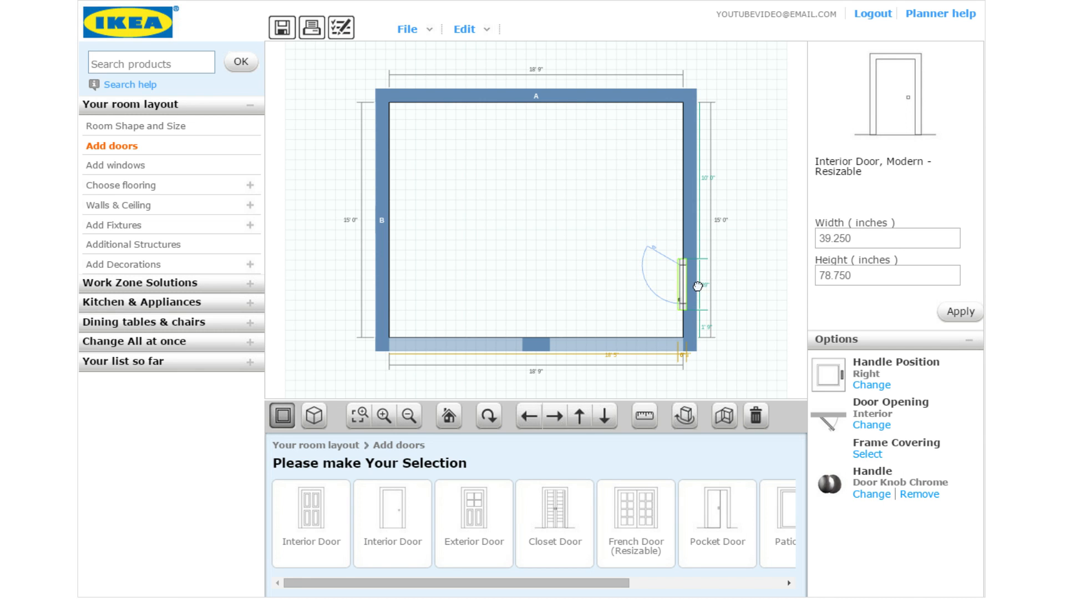
pyautogui.scroll(1, 693, 340)
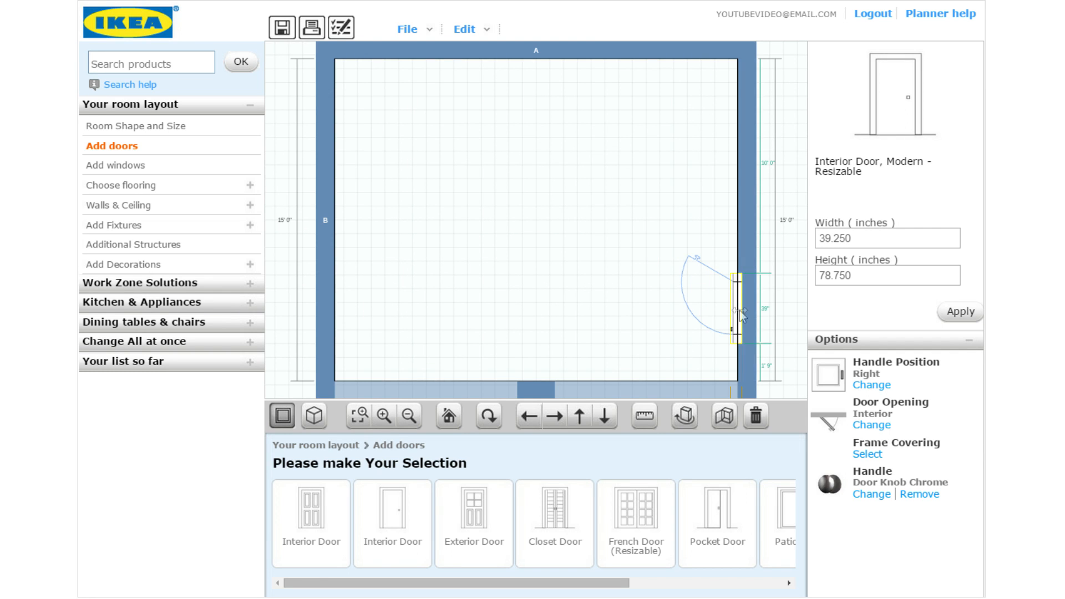
pyautogui.moveTo(733, 310)
pyautogui.mouseDown()
pyautogui.moveTo(727, 262)
pyautogui.moveTo(732, 322)
pyautogui.mouseUp()
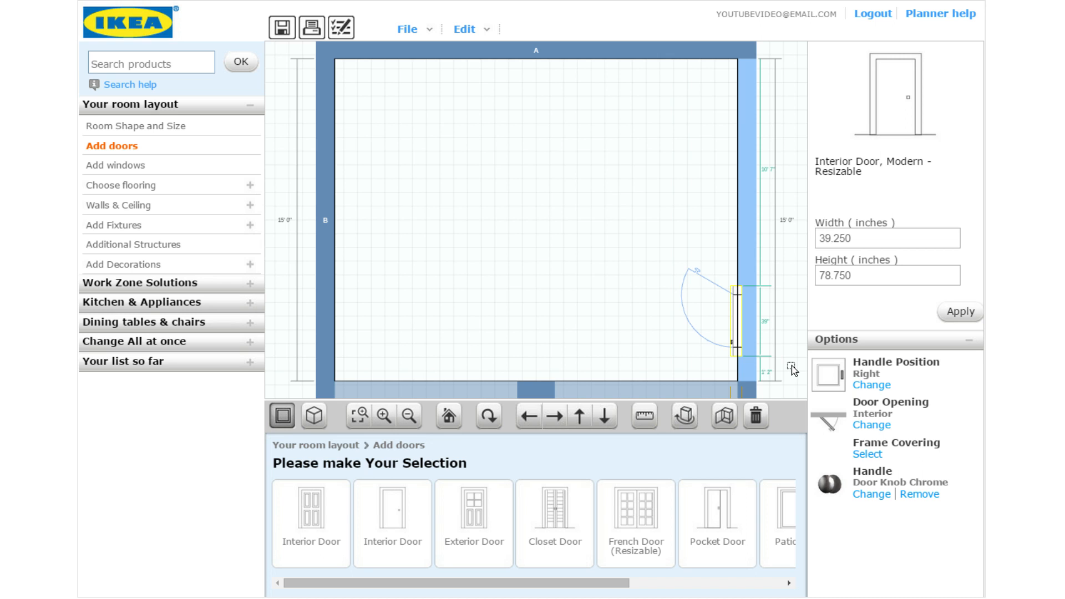
pyautogui.scroll(-2, 792, 367)
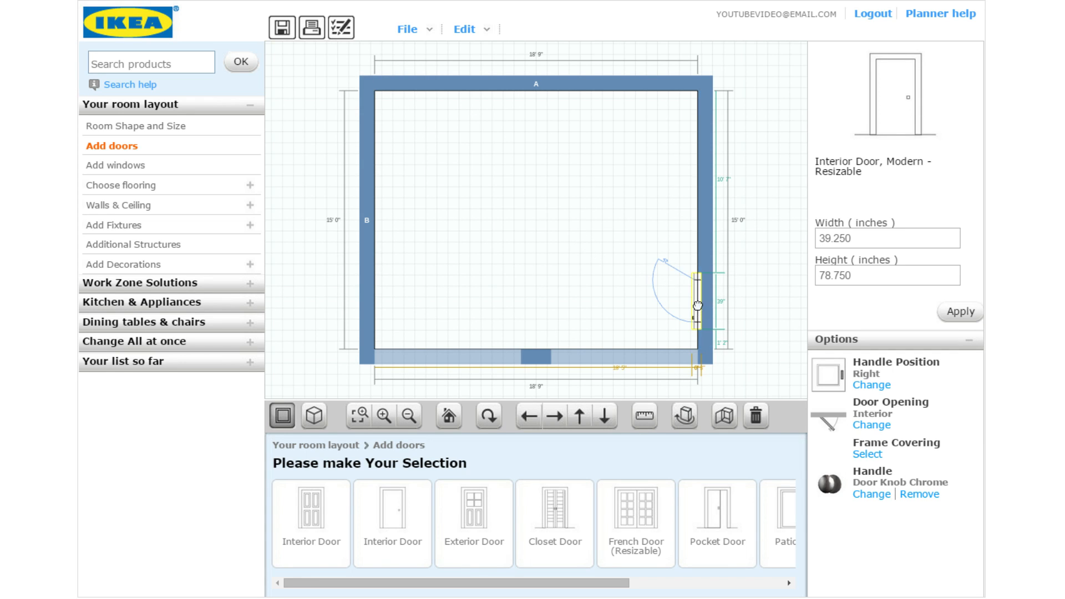
# Set the door width to 36 inches and apply, then show the window types
pyautogui.moveTo(858, 238); pyautogui.dragTo(803, 243)
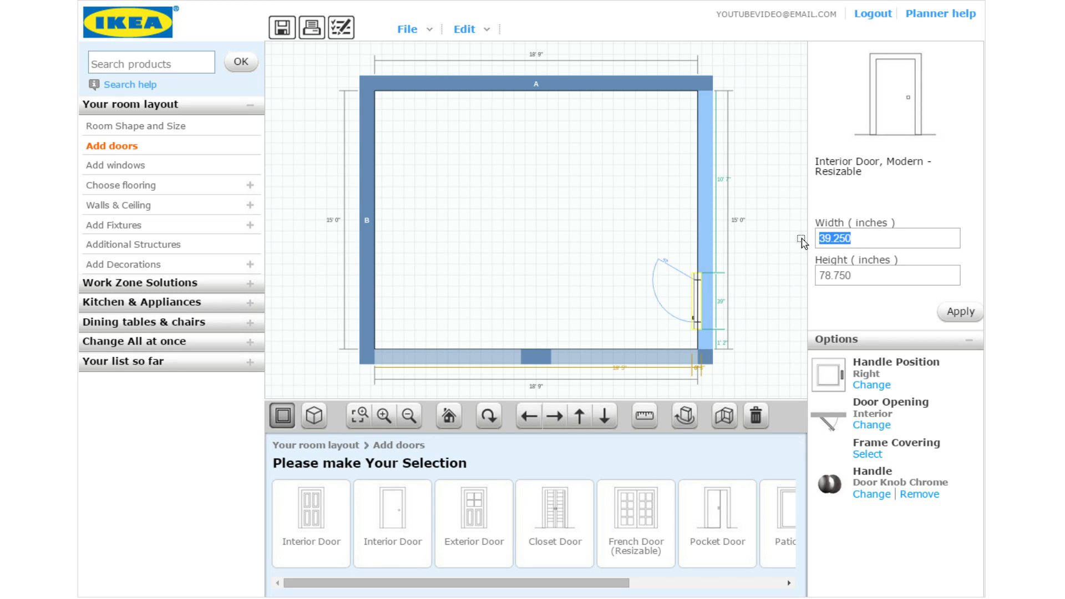
pyautogui.write('36')
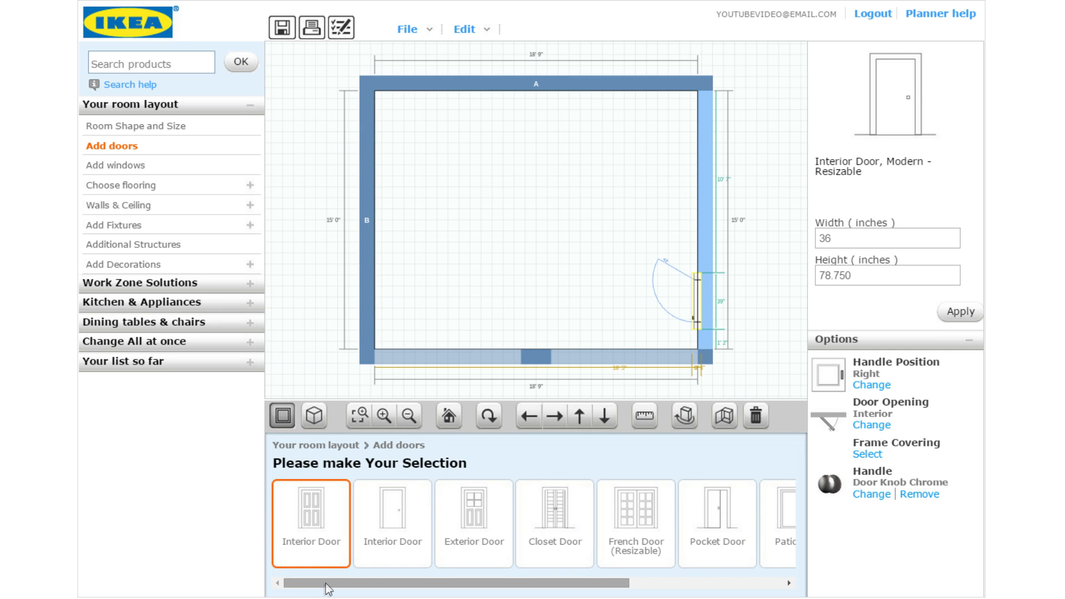
pyautogui.moveTo(326, 583); pyautogui.dragTo(553, 569)
pyautogui.moveTo(383, 582); pyautogui.dragTo(327, 583)
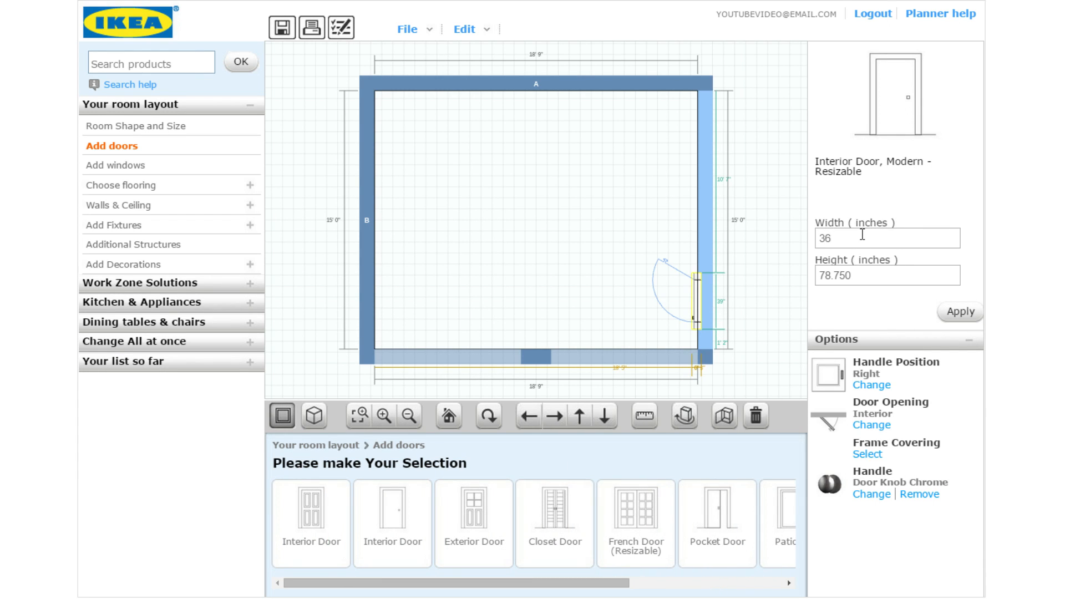
pyautogui.click(974, 316)
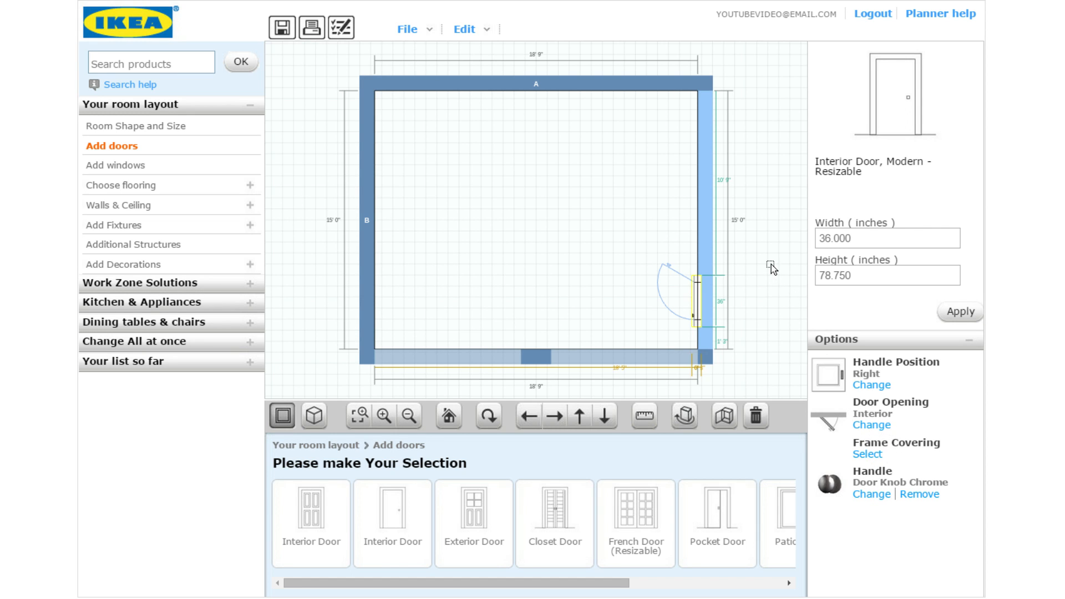
pyautogui.click(157, 165)
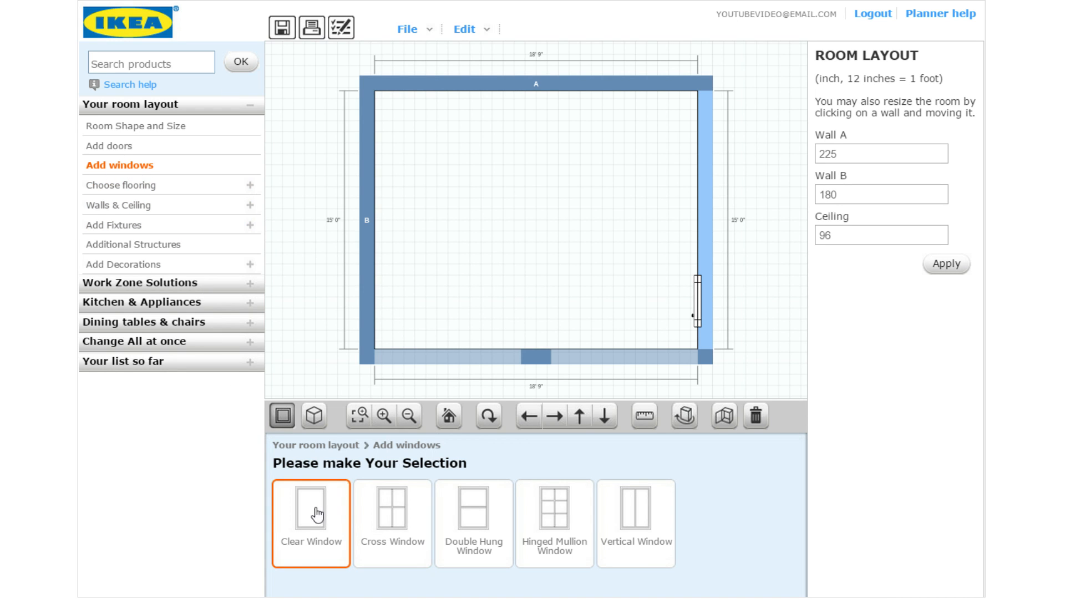
# Add a Cross Window on wall A and set its width to 48 inches
pyautogui.click(401, 521)
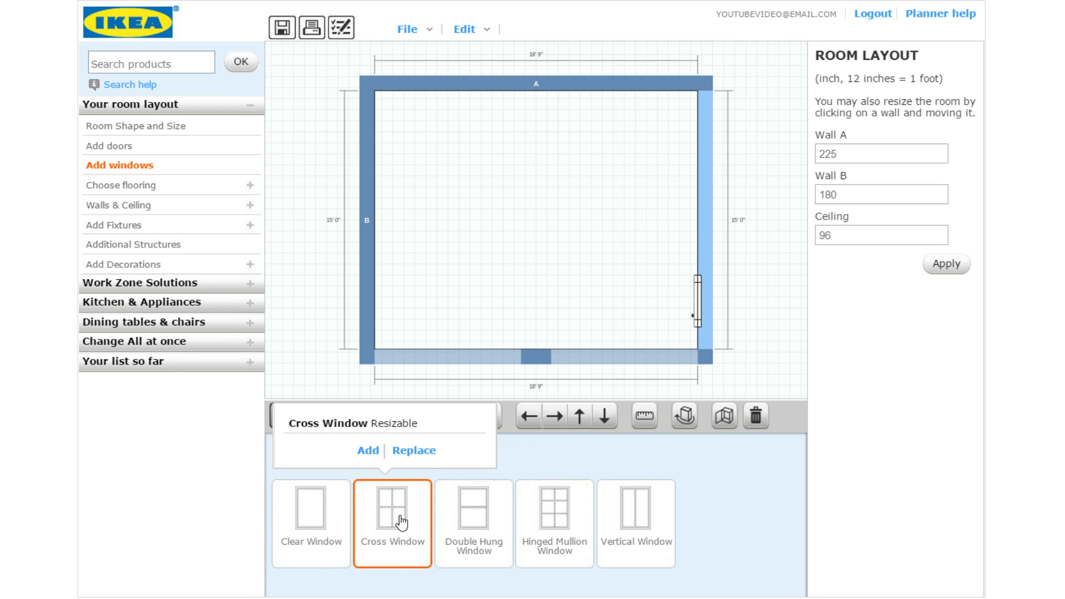
pyautogui.click(368, 450)
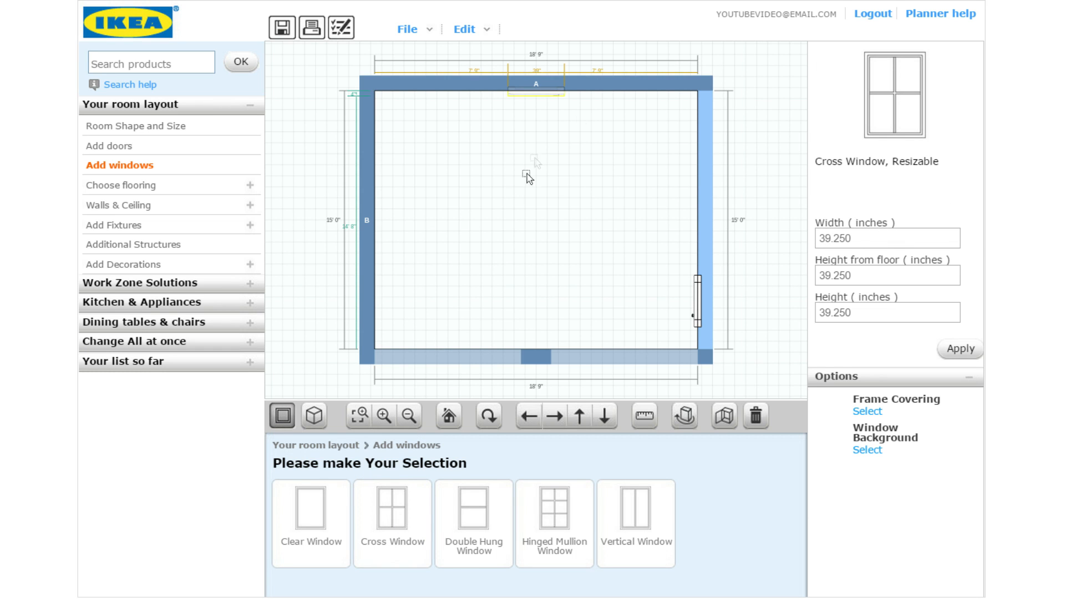
pyautogui.moveTo(881, 243); pyautogui.dragTo(815, 241)
pyautogui.write('48')
pyautogui.click(961, 355)
# In front view, shift the window slightly right of centre, then return to top view
pyautogui.click(488, 417)
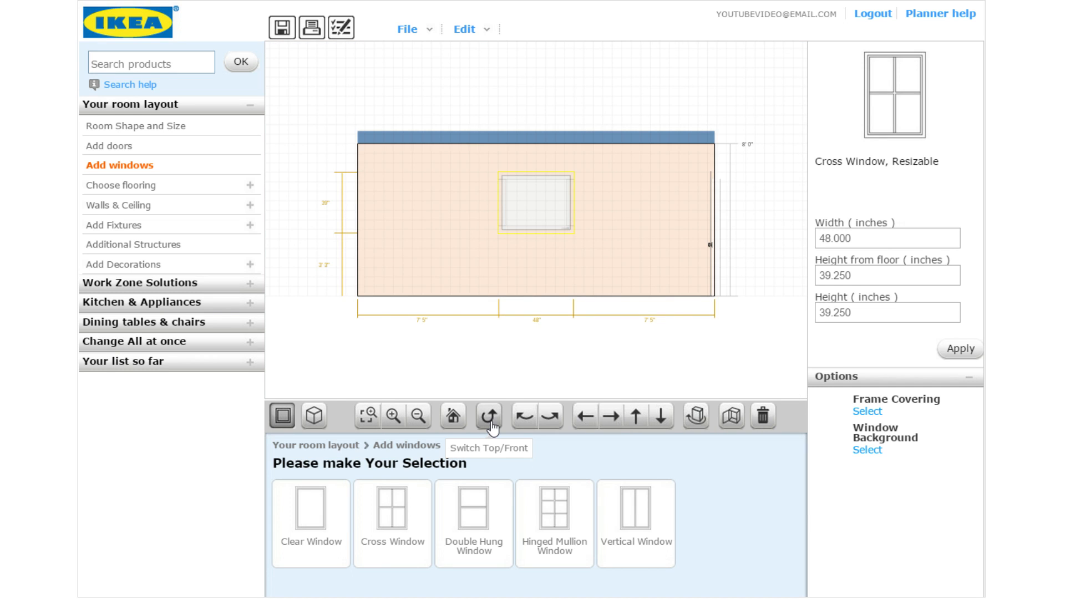
pyautogui.moveTo(540, 205); pyautogui.dragTo(541, 205)
pyautogui.click(541, 206)
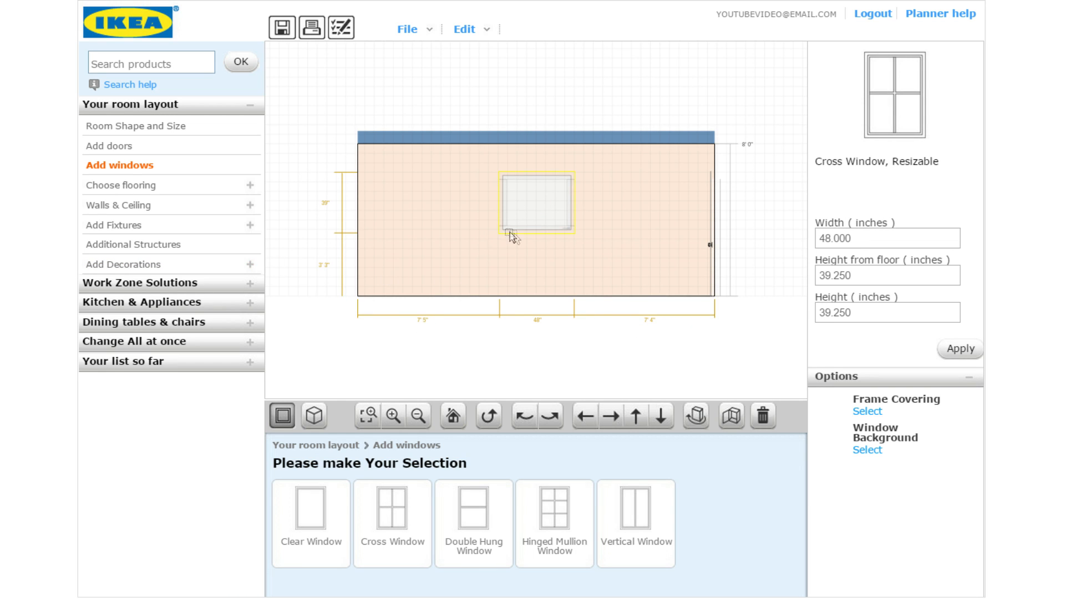
pyautogui.moveTo(544, 202); pyautogui.dragTo(596, 204)
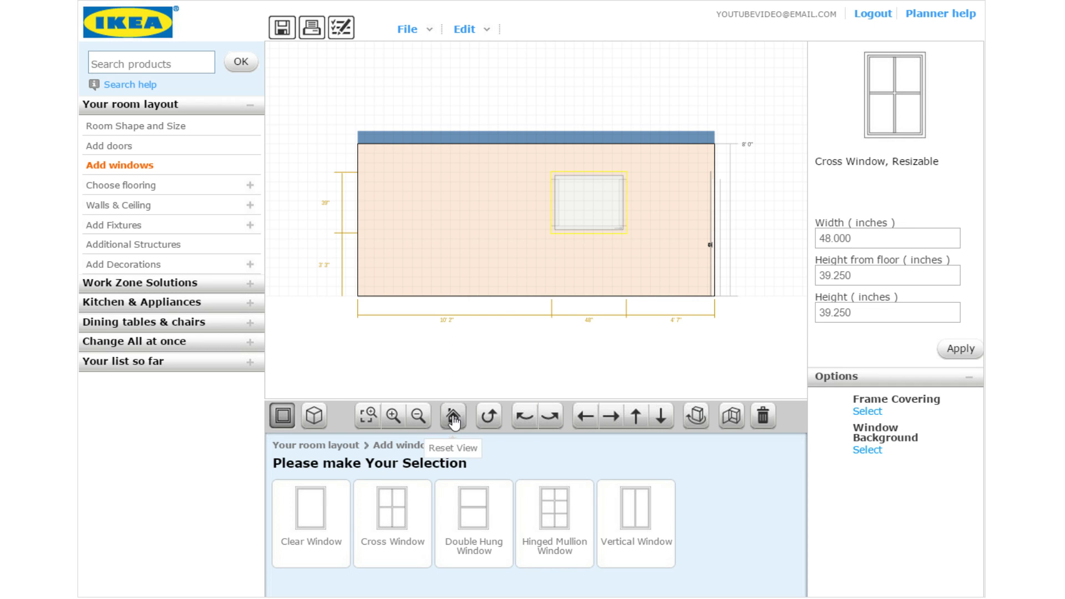
pyautogui.click(488, 427)
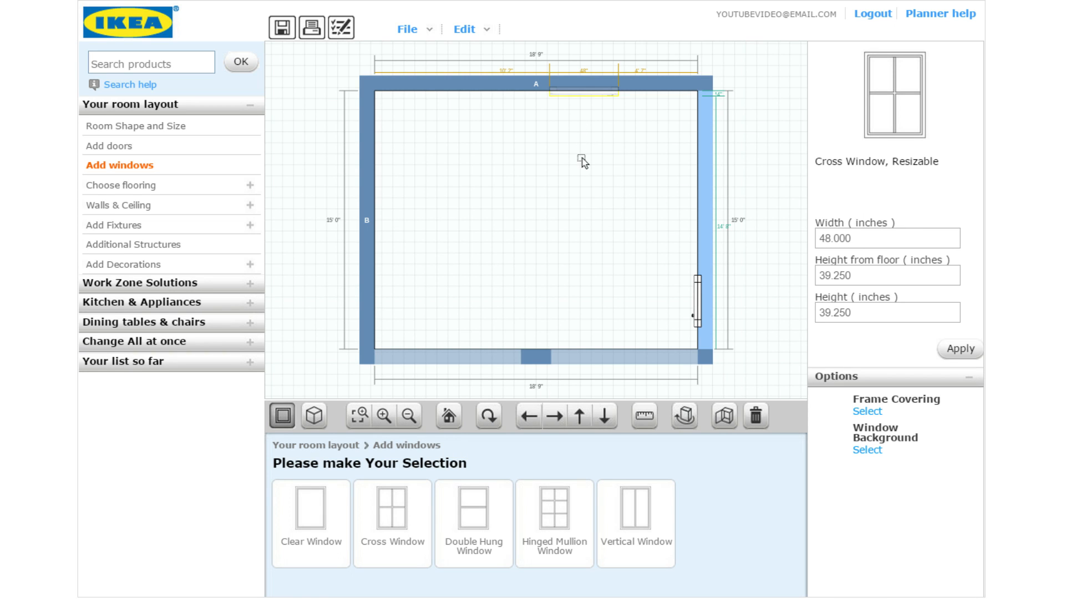
# Browse the granite flooring, wall and ceiling, and plumbing fixture options
pyautogui.click(157, 192)
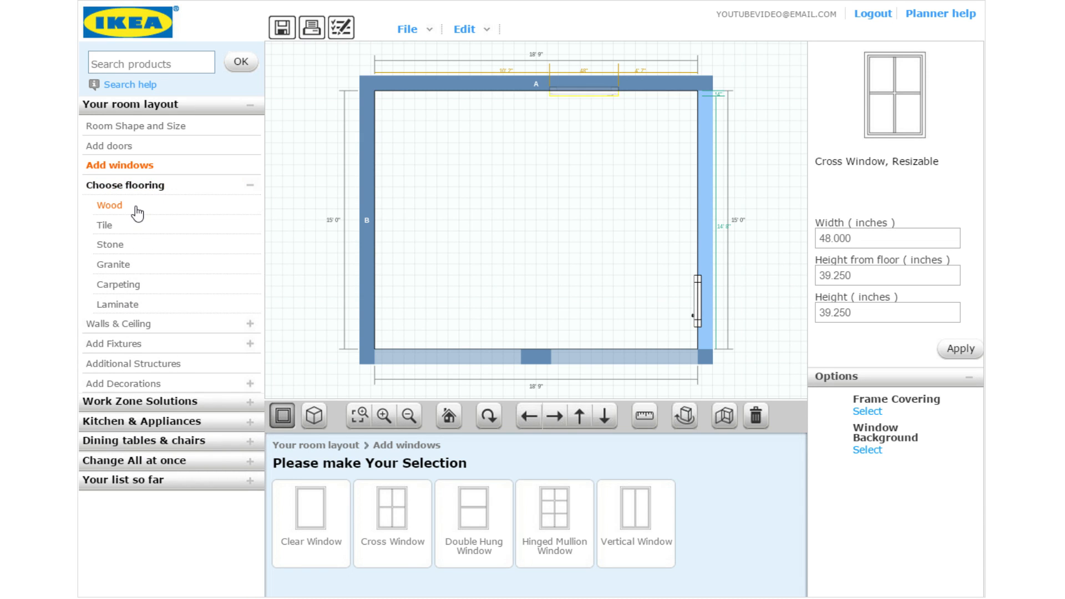
pyautogui.click(116, 270)
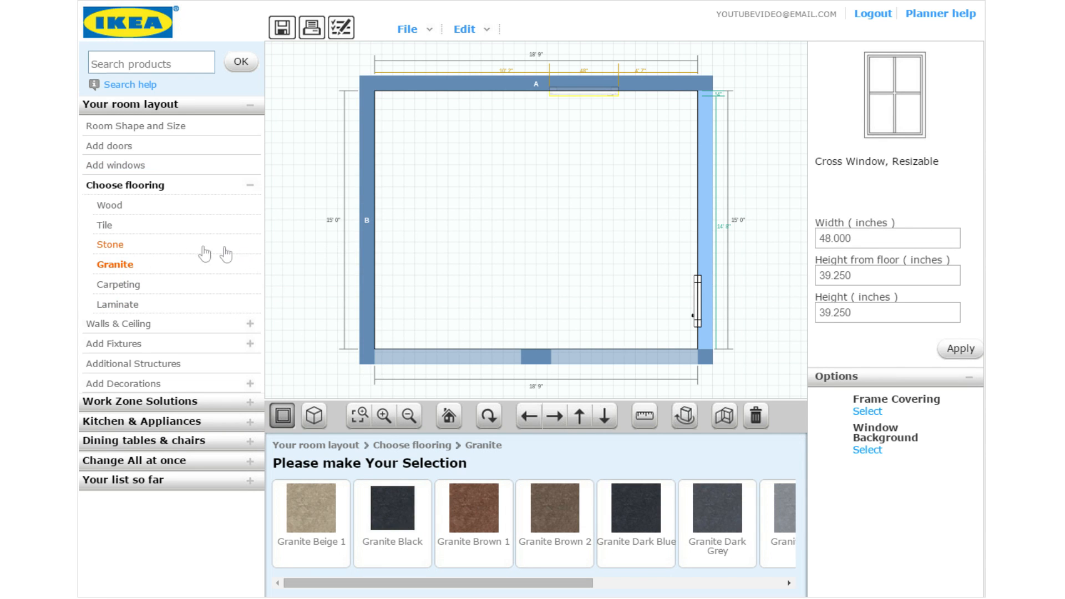
pyautogui.click(145, 325)
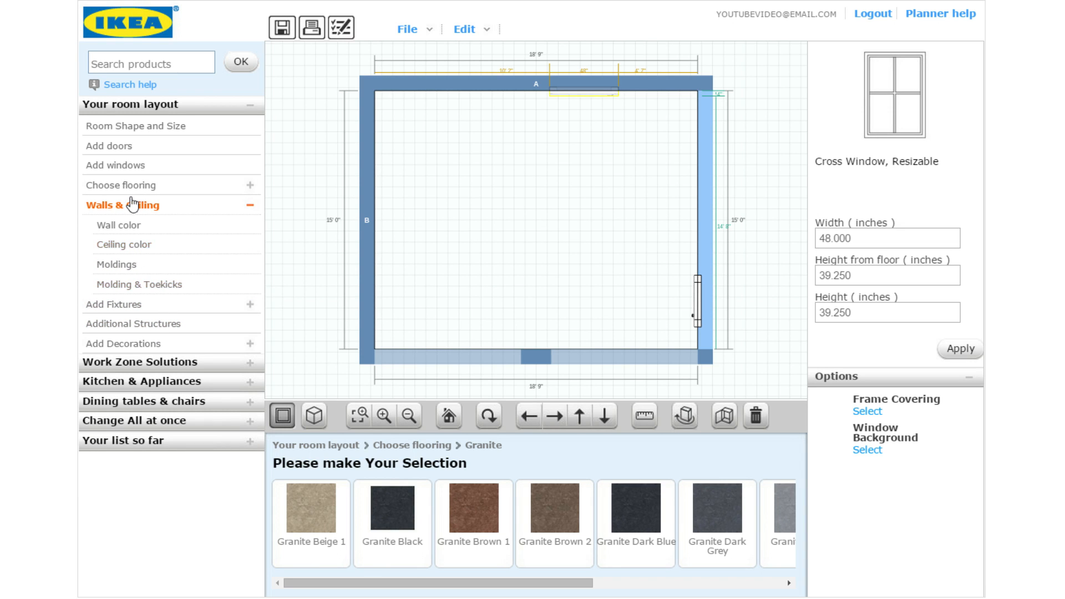
pyautogui.click(130, 310)
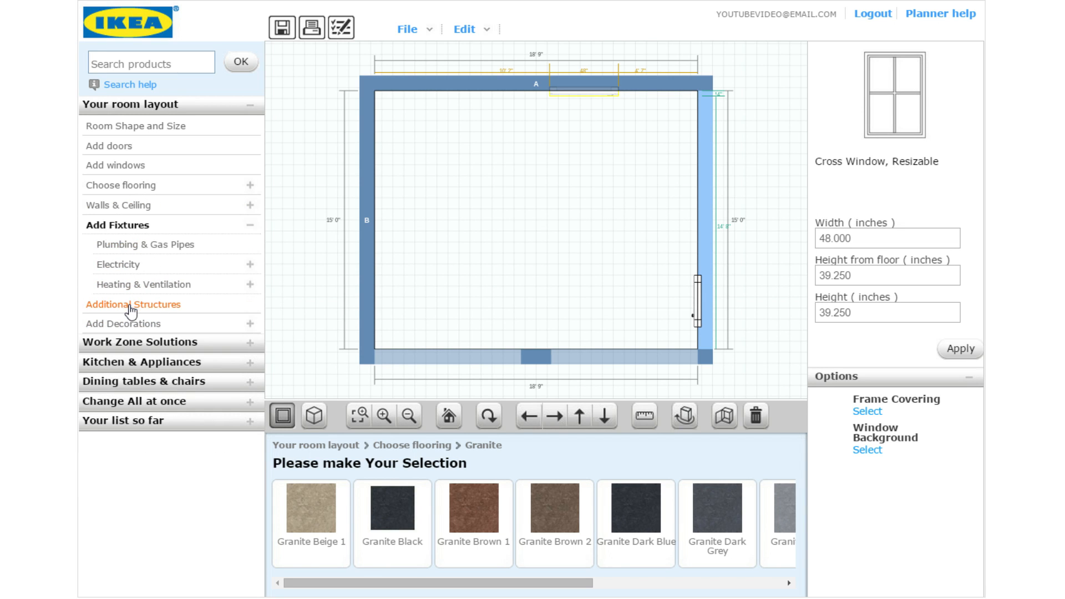
pyautogui.click(167, 256)
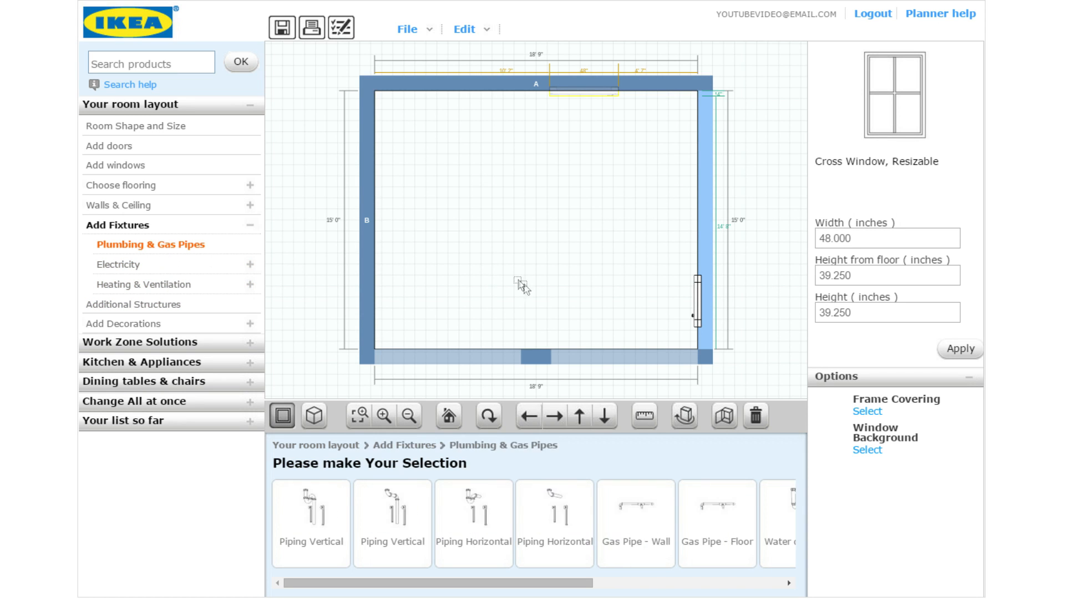
pyautogui.moveTo(554, 583)
pyautogui.mouseDown()
pyautogui.moveTo(666, 583)
pyautogui.moveTo(543, 582)
pyautogui.mouseUp()
# Add a Partition Wall from Additional Structures into the middle of the room
pyautogui.click(169, 308)
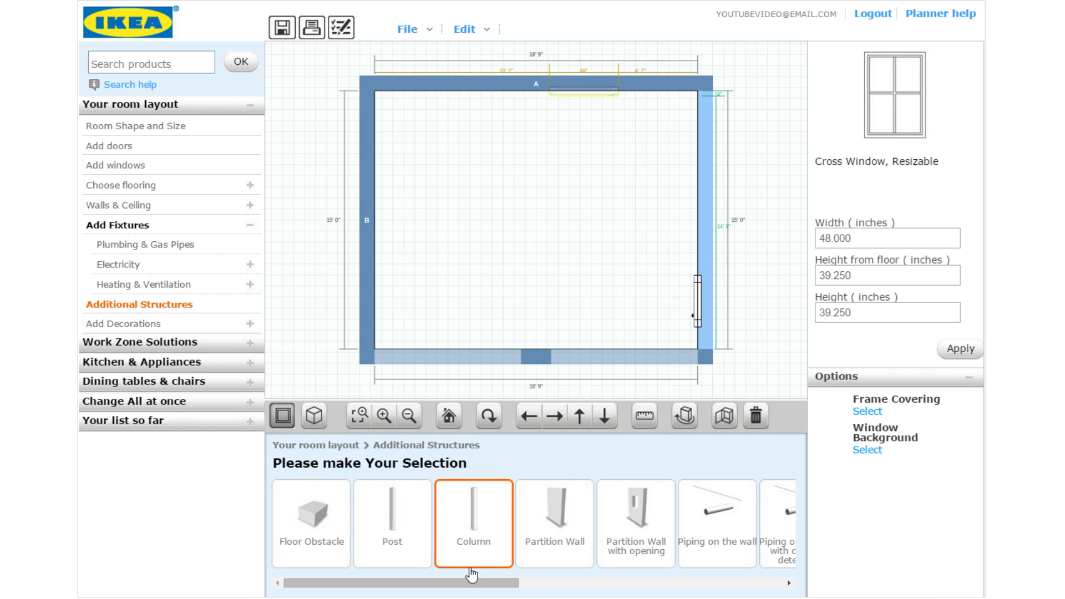
pyautogui.moveTo(458, 587); pyautogui.dragTo(490, 594)
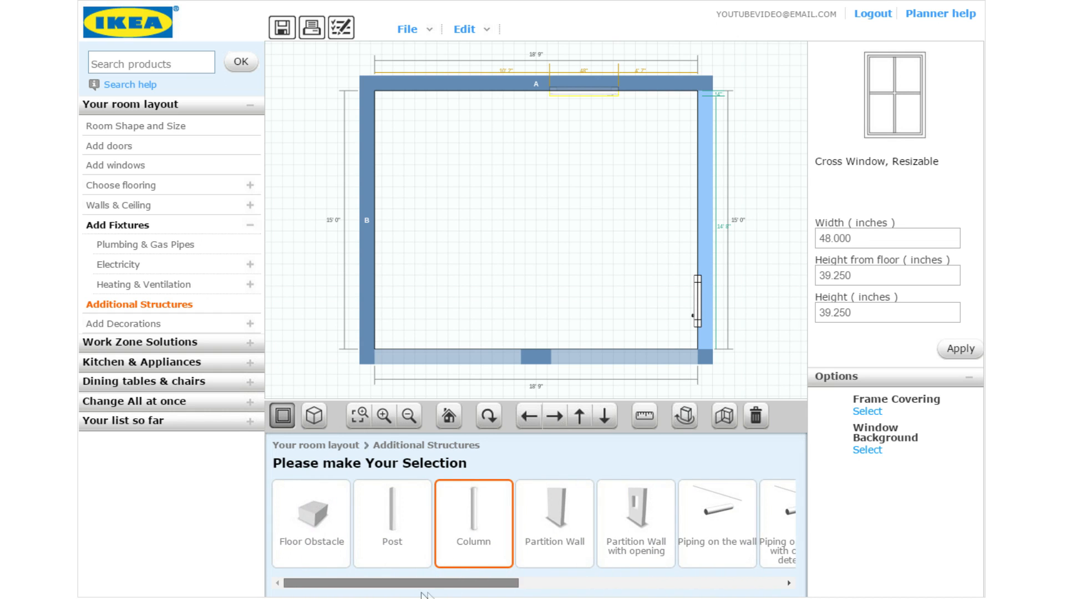
pyautogui.click(320, 527)
pyautogui.moveTo(554, 510); pyautogui.dragTo(440, 213)
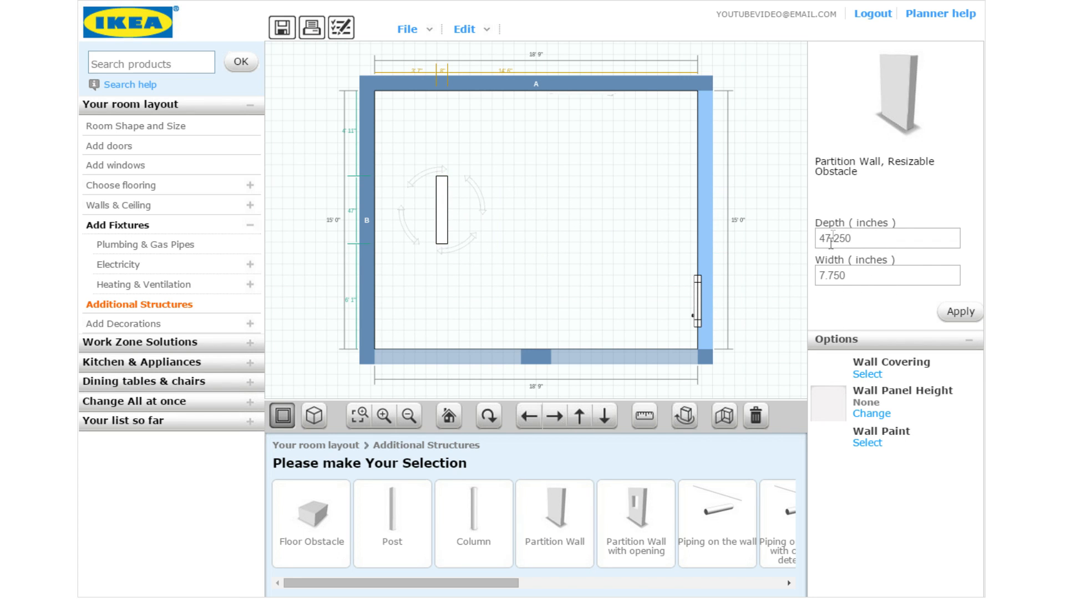
# Rotate the partition against wall B and attach a second partition below its end
pyautogui.moveTo(450, 254); pyautogui.dragTo(391, 222)
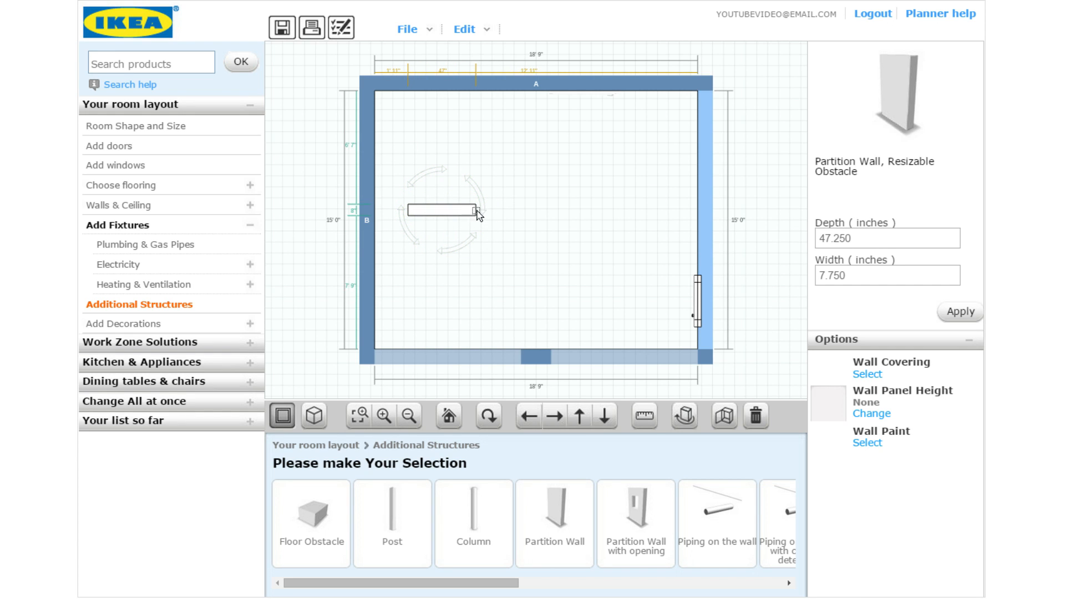
pyautogui.moveTo(475, 211); pyautogui.dragTo(444, 233)
pyautogui.click(555, 516)
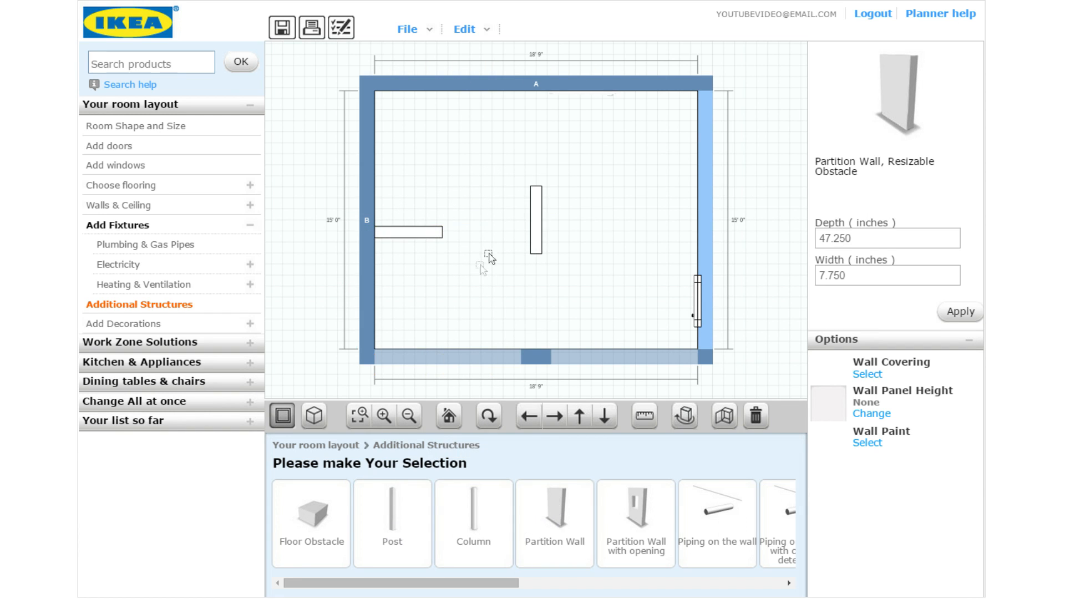
pyautogui.moveTo(531, 218); pyautogui.dragTo(443, 251)
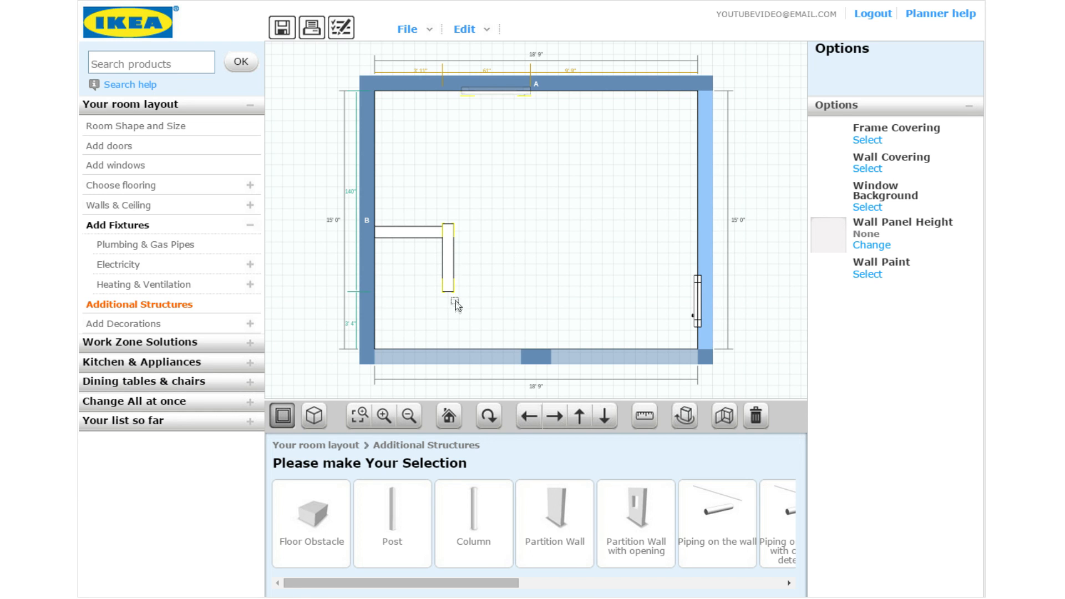
pyautogui.moveTo(447, 290)
pyautogui.mouseDown()
pyautogui.moveTo(440, 304)
pyautogui.moveTo(437, 280)
pyautogui.mouseUp()
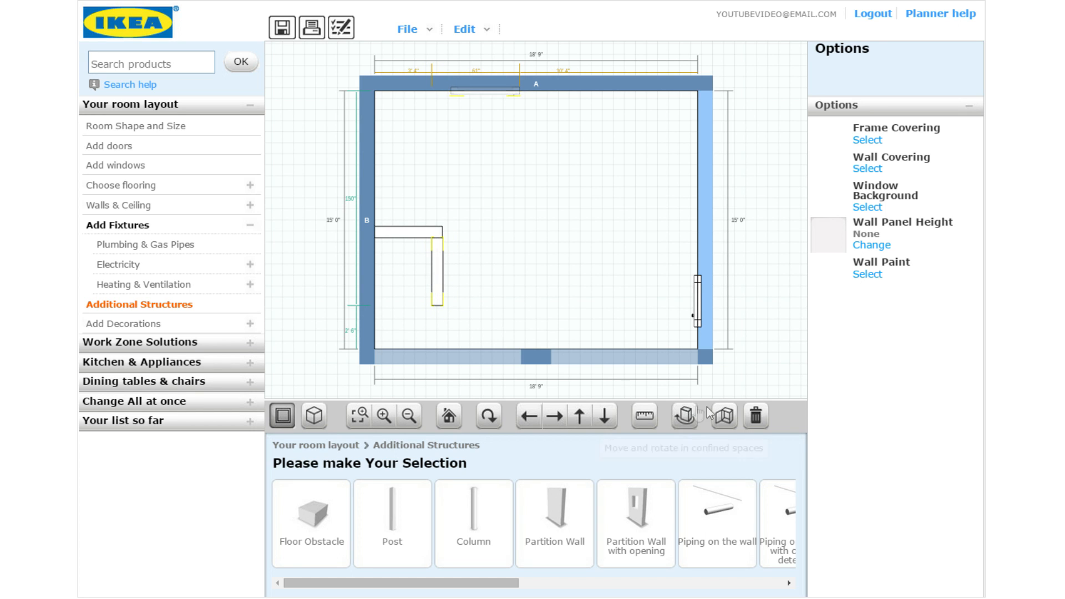
# Delete both the vertical and horizontal partition walls
pyautogui.click(755, 416)
pyautogui.click(412, 238)
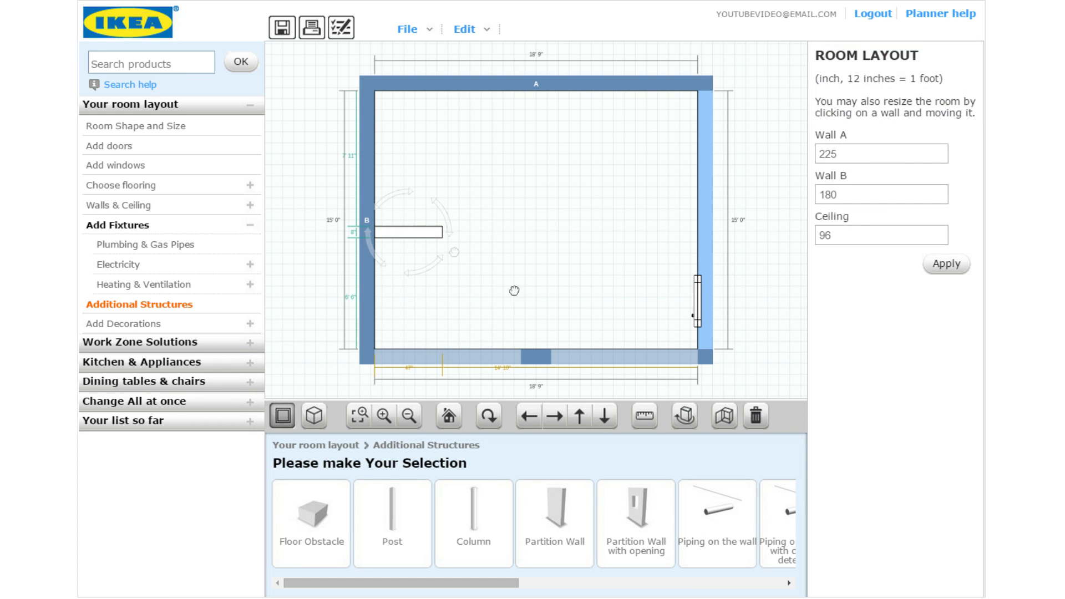
pyautogui.click(755, 416)
pyautogui.moveTo(489, 593); pyautogui.dragTo(516, 593)
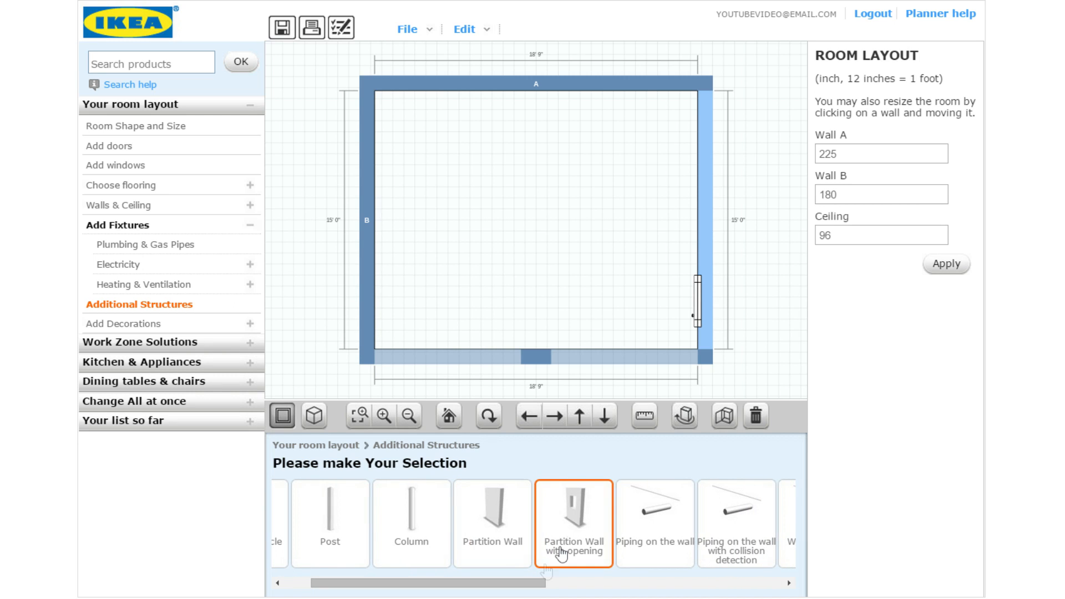
# Add a partition wall with opening, set its depth to 120 inches, and butt it against the bottom wall
pyautogui.click(581, 515)
pyautogui.click(549, 451)
pyautogui.moveTo(547, 317); pyautogui.dragTo(544, 221)
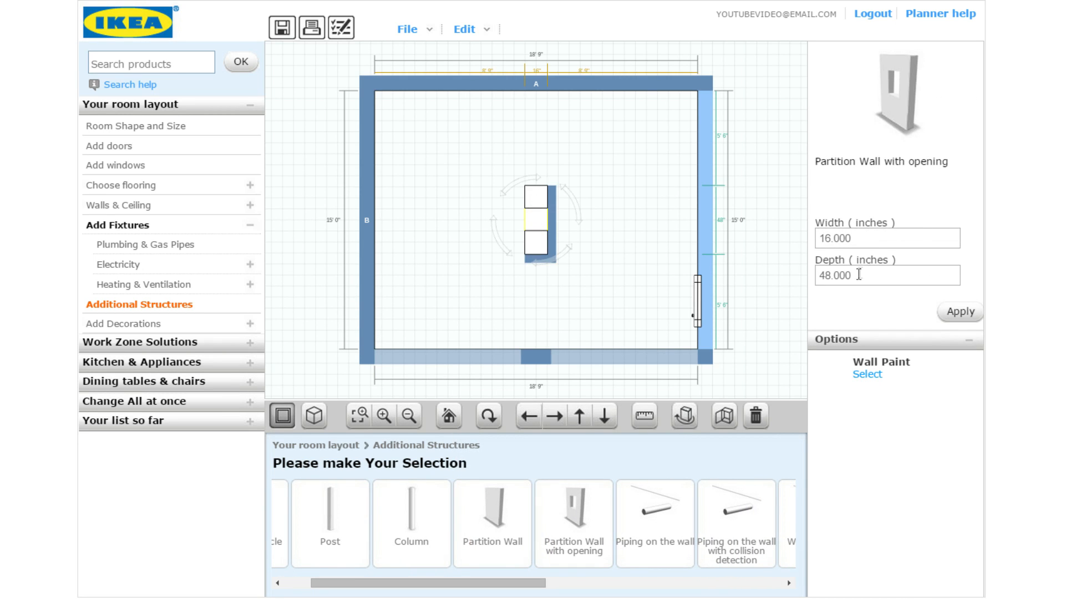
pyautogui.moveTo(856, 275); pyautogui.dragTo(788, 283)
pyautogui.write('120')
pyautogui.click(960, 314)
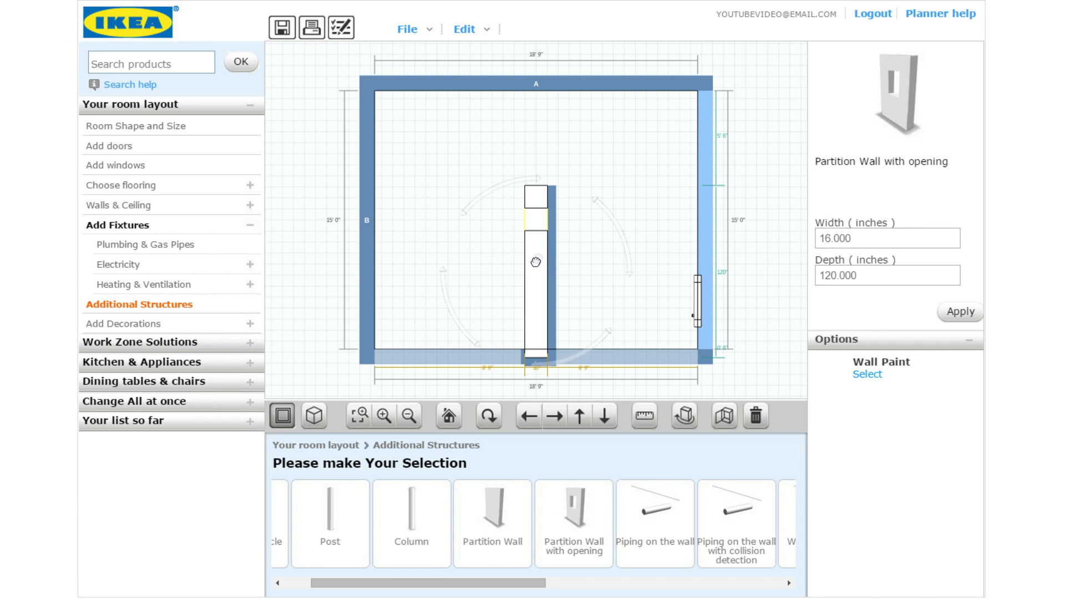
pyautogui.moveTo(535, 260); pyautogui.dragTo(495, 208)
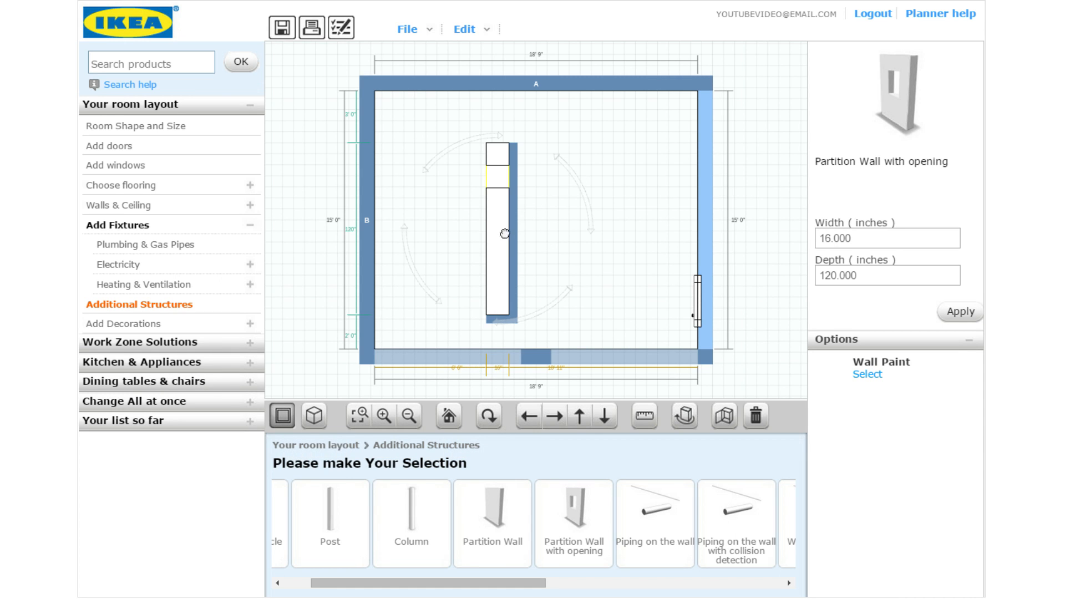
pyautogui.moveTo(505, 233); pyautogui.dragTo(535, 291)
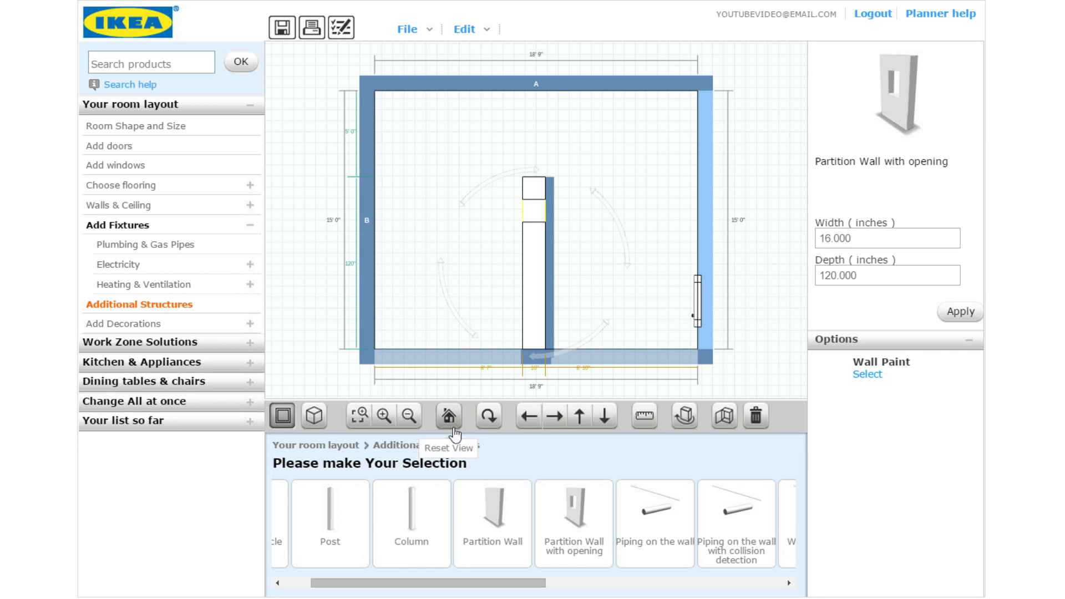
# Reshape the partition's opening in front view, then delete the partition wall with opening
pyautogui.click(488, 416)
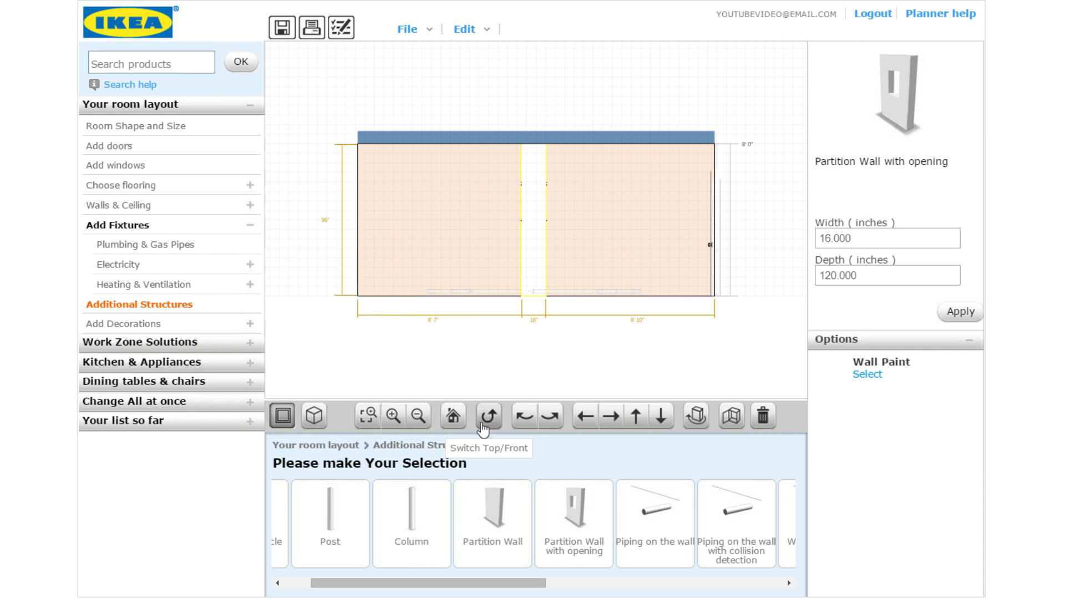
pyautogui.click(522, 426)
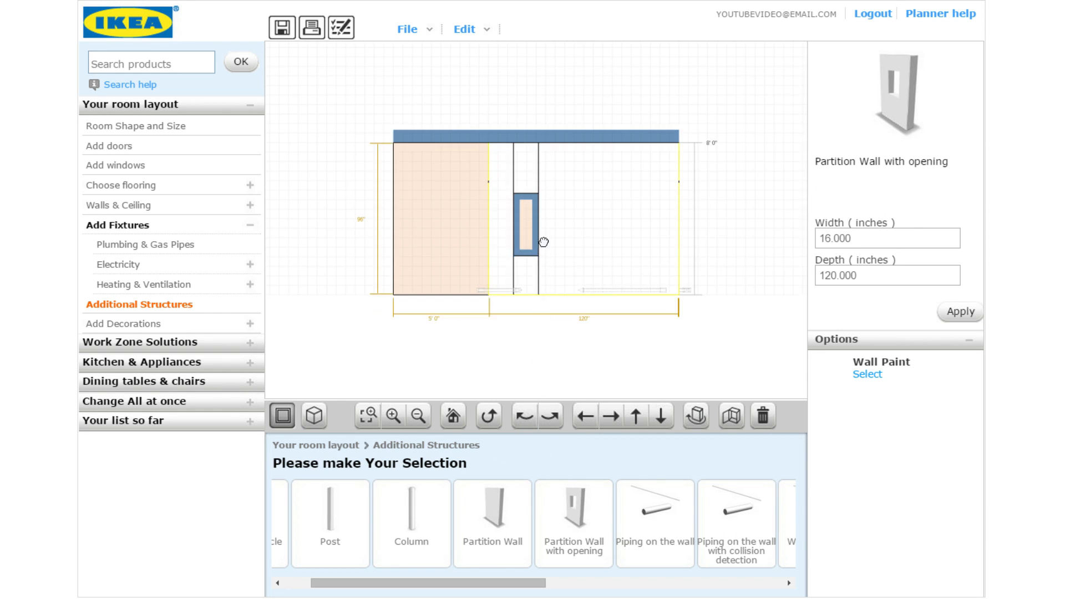
pyautogui.moveTo(537, 221); pyautogui.dragTo(585, 197)
pyautogui.moveTo(570, 253)
pyautogui.mouseDown()
pyautogui.moveTo(571, 227)
pyautogui.moveTo(570, 245)
pyautogui.mouseUp()
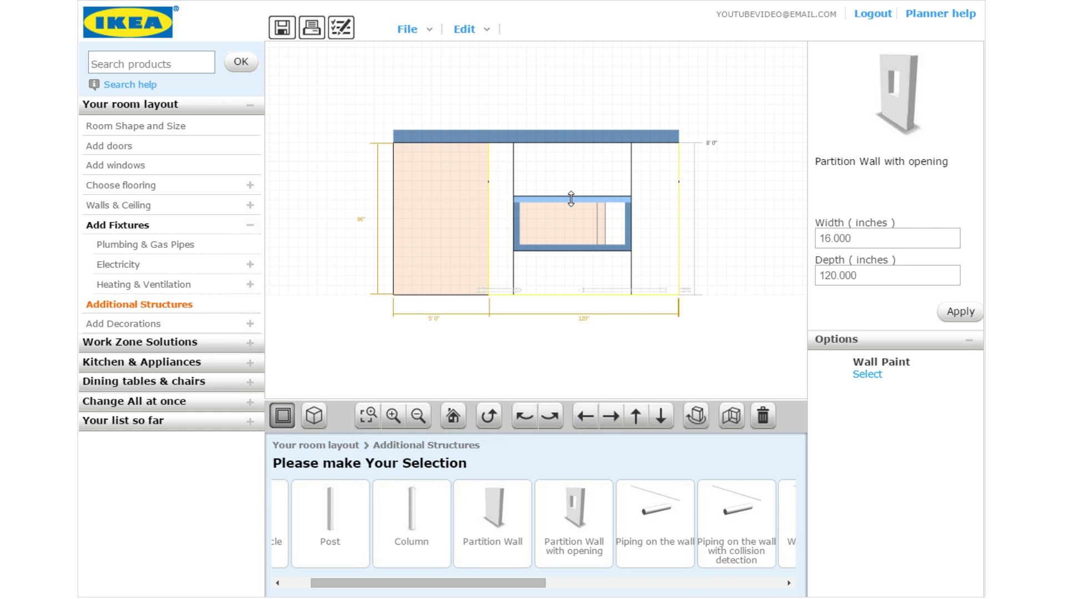
pyautogui.moveTo(571, 199)
pyautogui.mouseDown()
pyautogui.moveTo(577, 172)
pyautogui.moveTo(576, 181)
pyautogui.mouseUp()
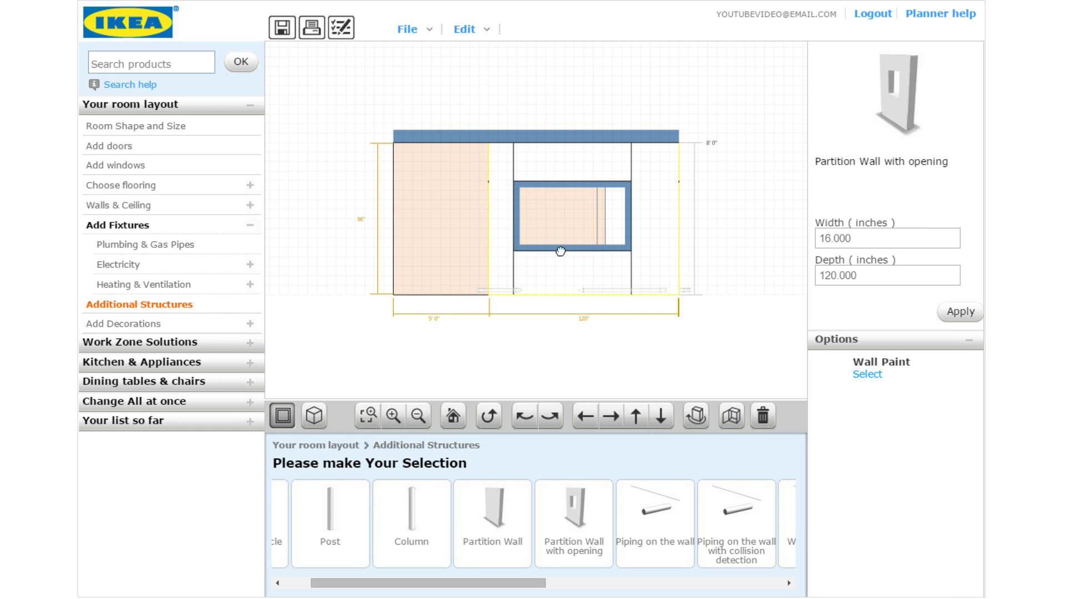
pyautogui.moveTo(518, 208)
pyautogui.mouseDown()
pyautogui.moveTo(554, 226)
pyautogui.moveTo(521, 222)
pyautogui.mouseUp()
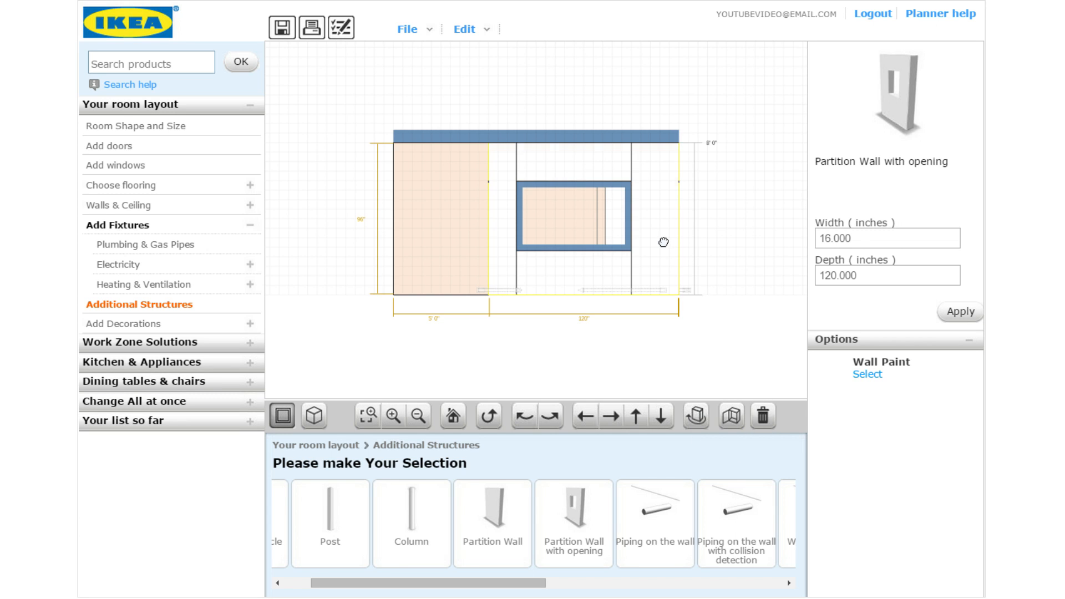
pyautogui.click(763, 416)
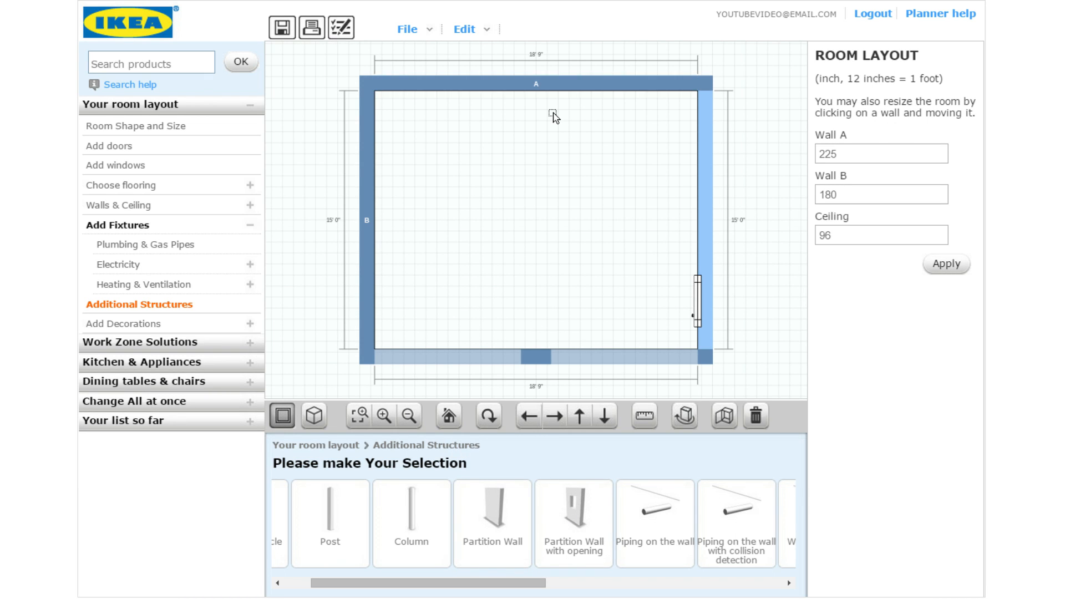
# Place a cross window on wall A and set its width to 48 inches
pyautogui.click(489, 416)
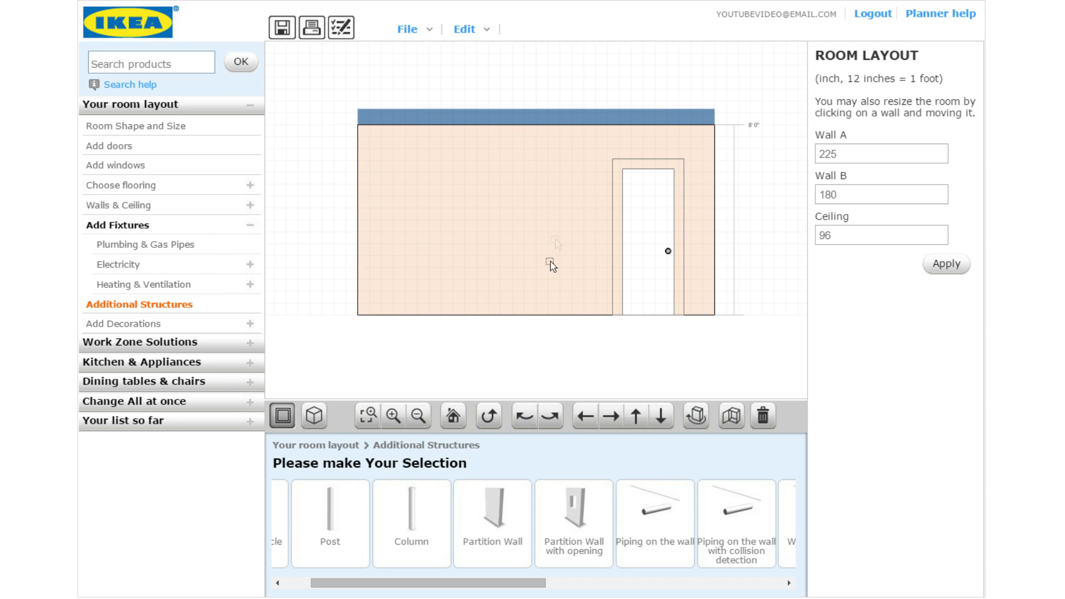
pyautogui.click(550, 420)
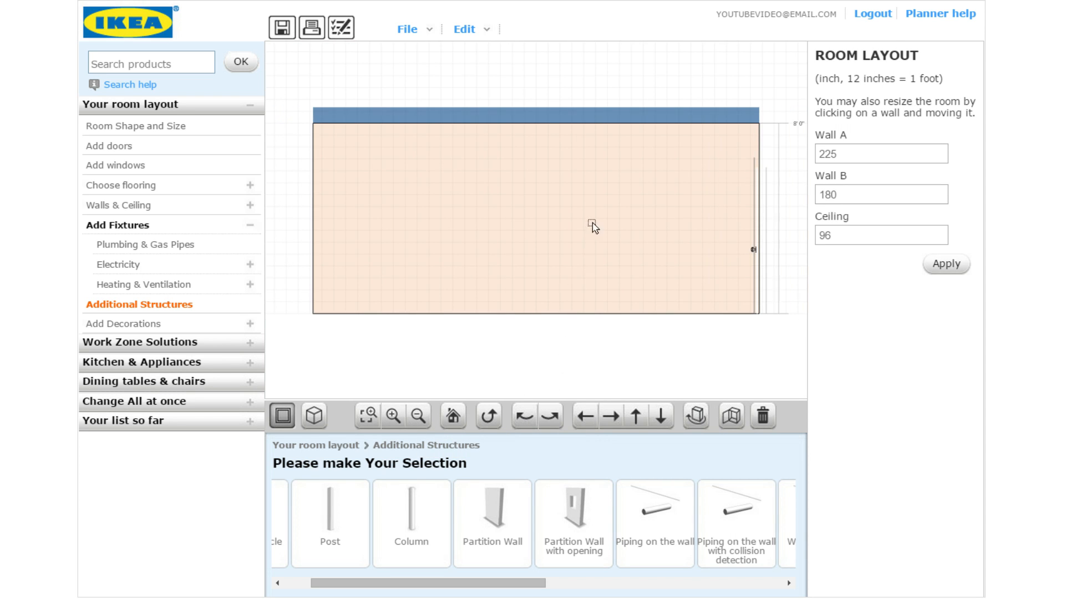
pyautogui.click(489, 416)
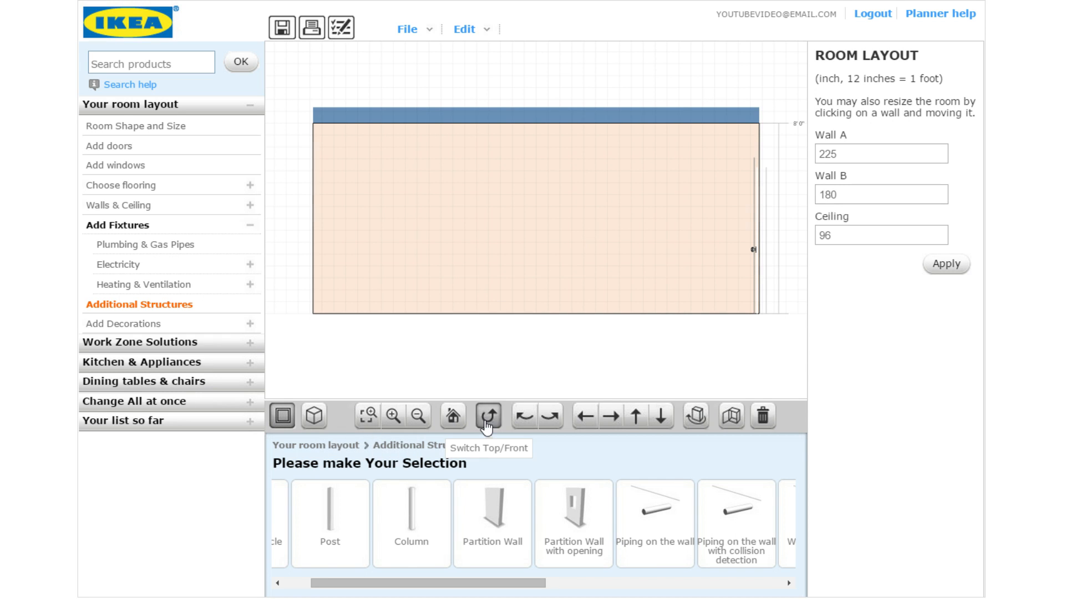
pyautogui.click(167, 179)
pyautogui.click(391, 508)
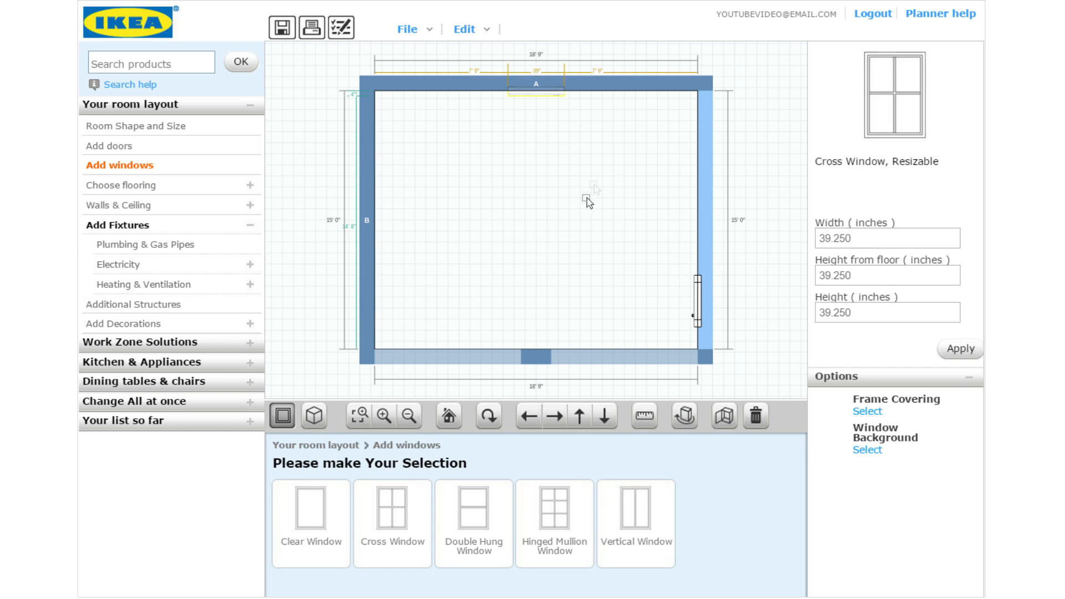
pyautogui.moveTo(869, 239); pyautogui.dragTo(738, 250)
pyautogui.write('48')
pyautogui.click(978, 357)
# In front view, slide the window toward the right of wall A, then return to the top view
pyautogui.click(488, 416)
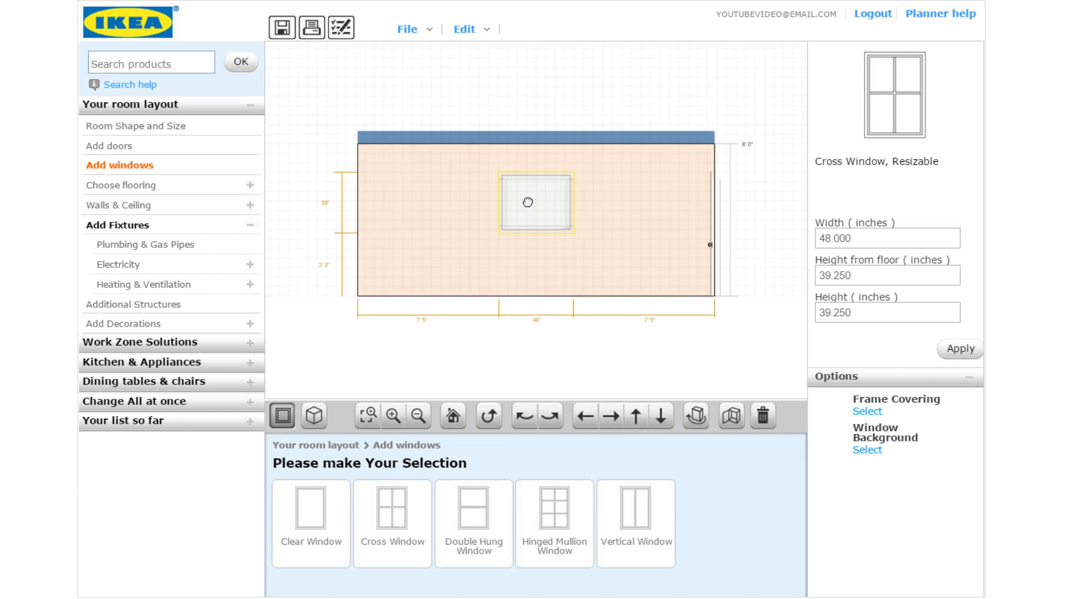
pyautogui.moveTo(528, 202); pyautogui.dragTo(580, 200)
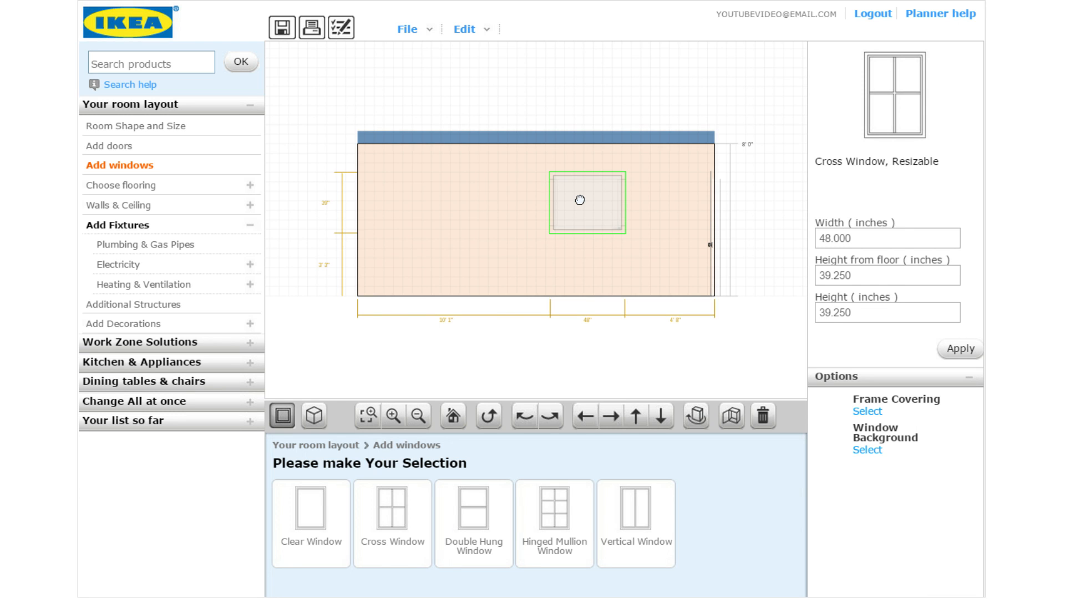
pyautogui.moveTo(579, 200)
pyautogui.mouseDown()
pyautogui.moveTo(601, 194)
pyautogui.moveTo(571, 200)
pyautogui.moveTo(581, 202)
pyautogui.mouseUp()
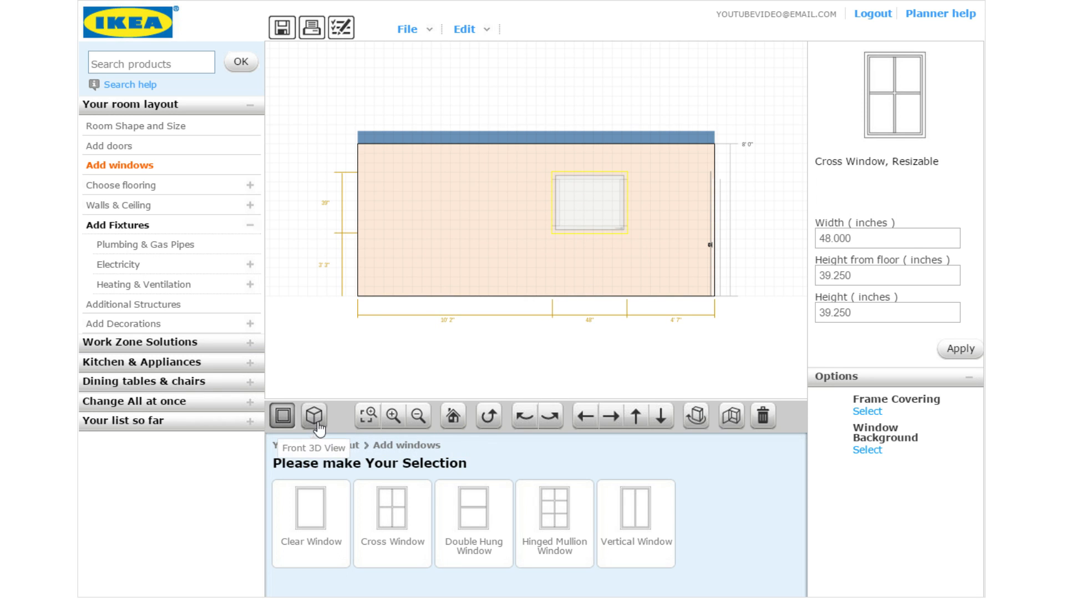
pyautogui.click(485, 420)
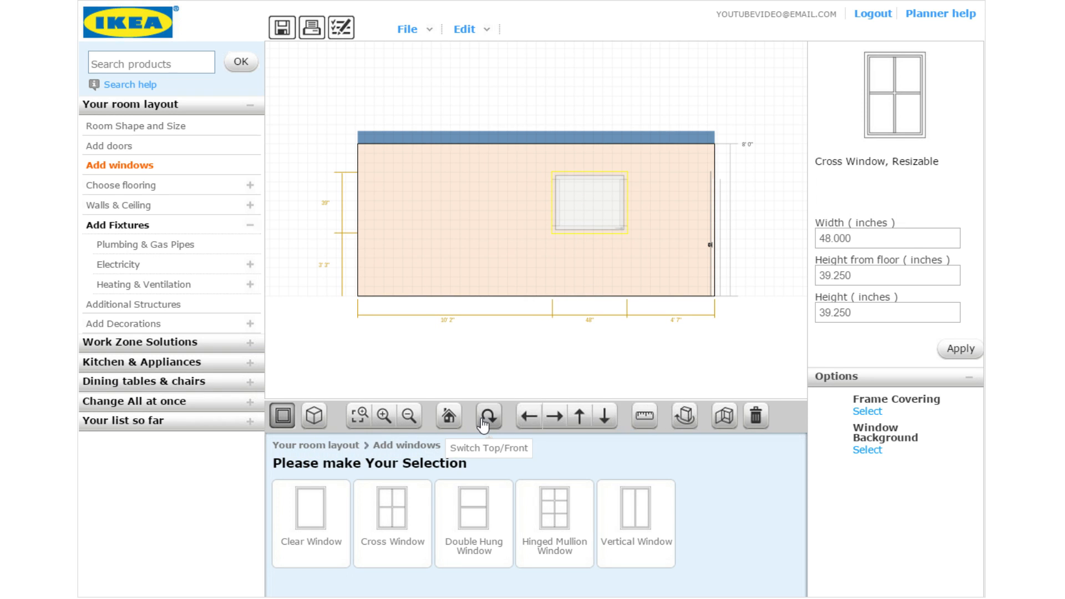
pyautogui.click(575, 226)
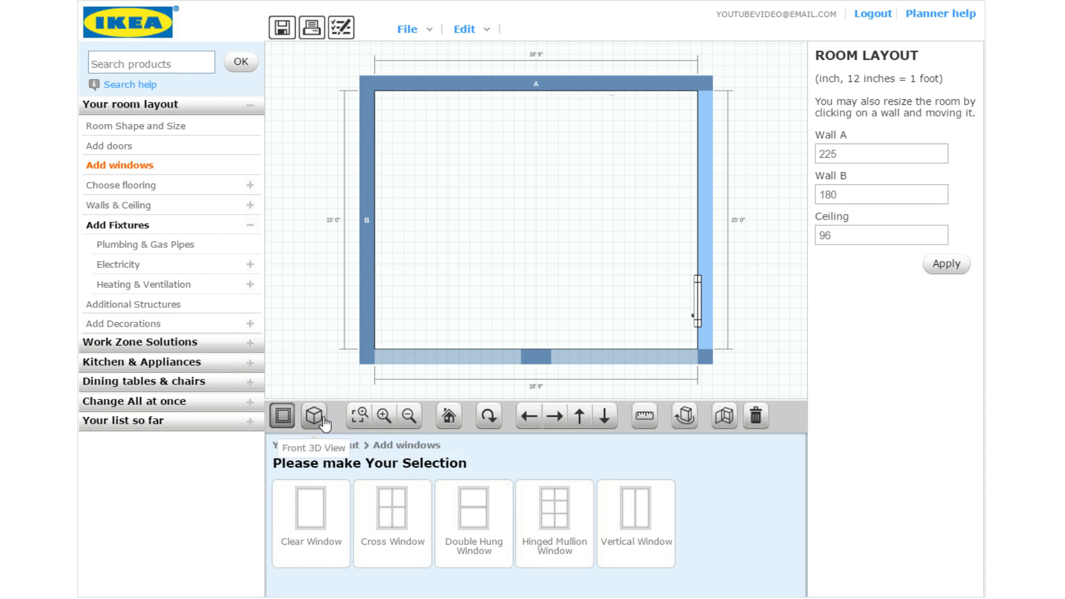
pyautogui.click(485, 420)
pyautogui.click(565, 228)
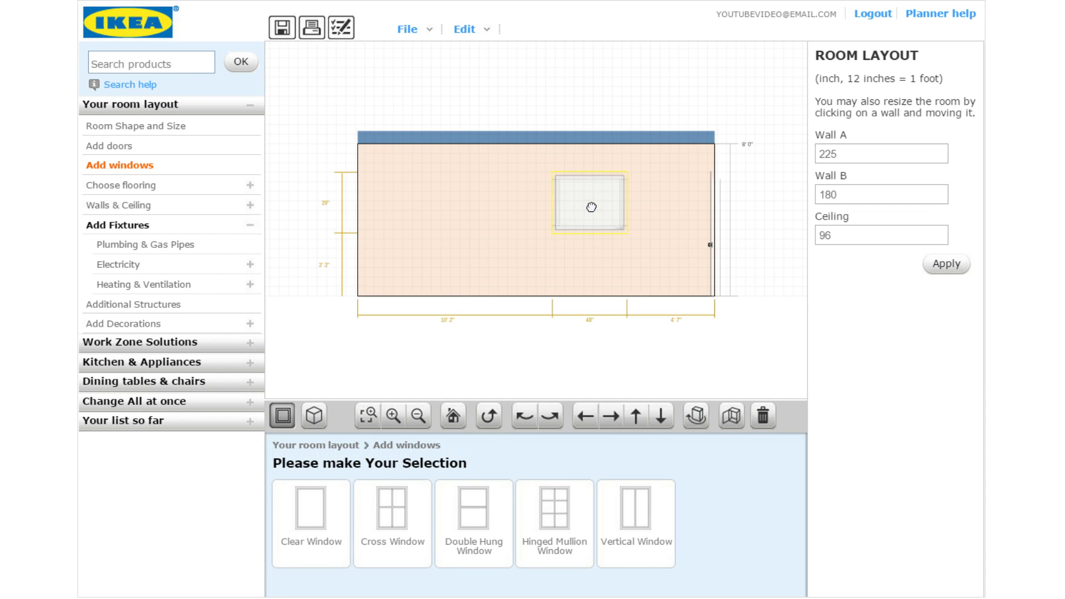
pyautogui.click(479, 423)
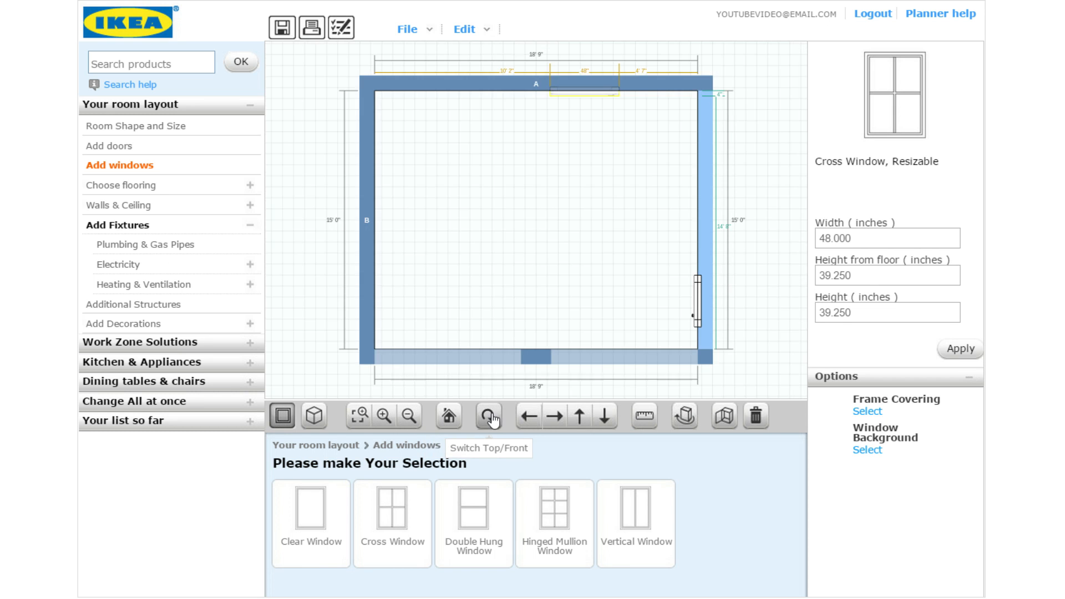
pyautogui.click(551, 209)
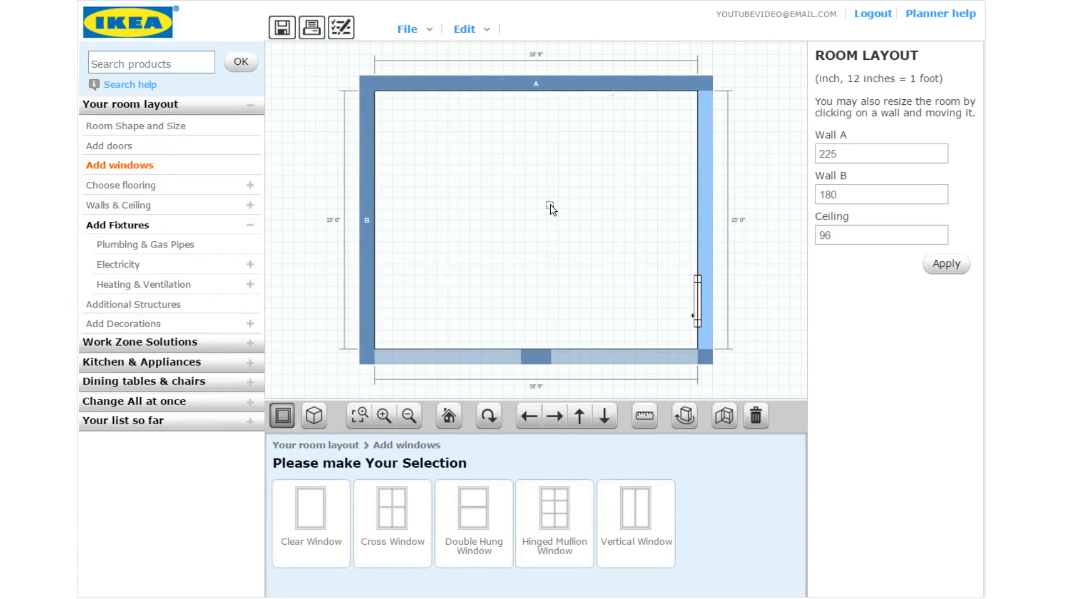
# Show the Additional Structures catalogue, briefly expanding and collapsing the decorations categories
pyautogui.click(180, 304)
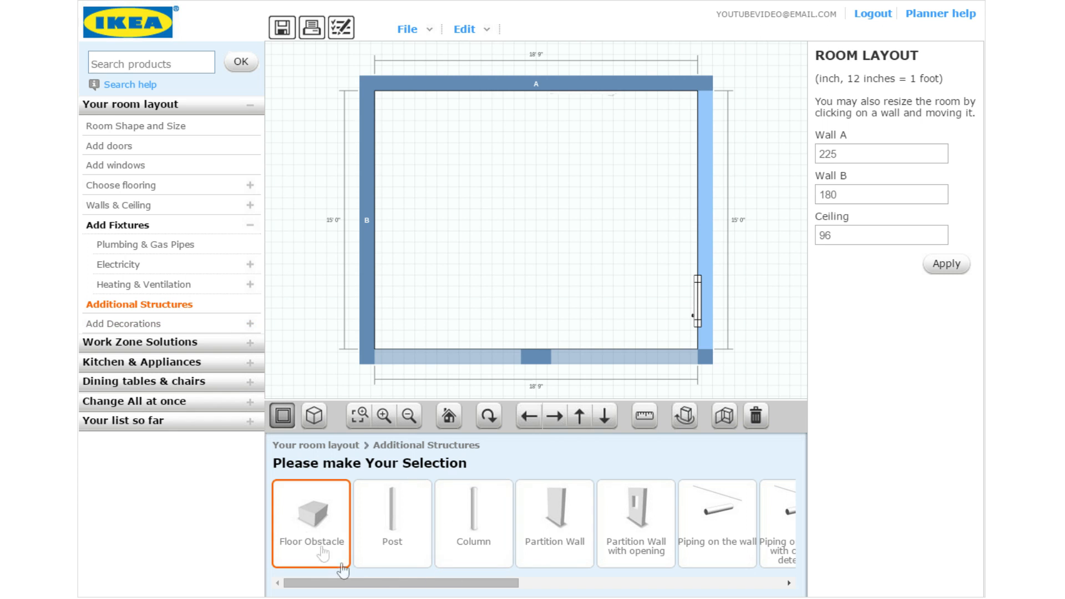
pyautogui.moveTo(397, 589)
pyautogui.mouseDown()
pyautogui.moveTo(630, 575)
pyautogui.moveTo(408, 581)
pyautogui.mouseUp()
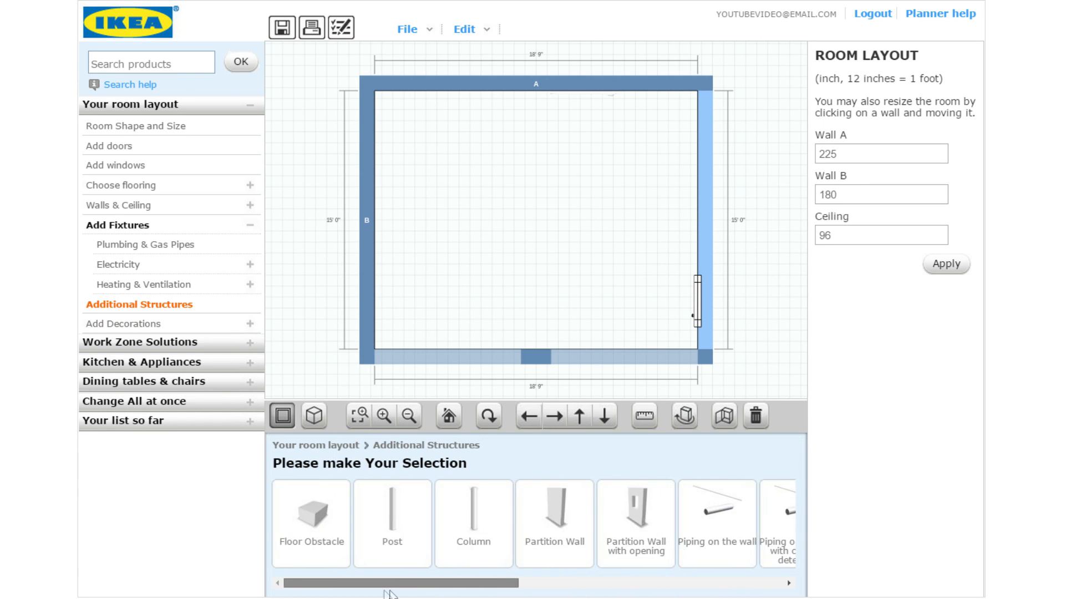
pyautogui.click(114, 327)
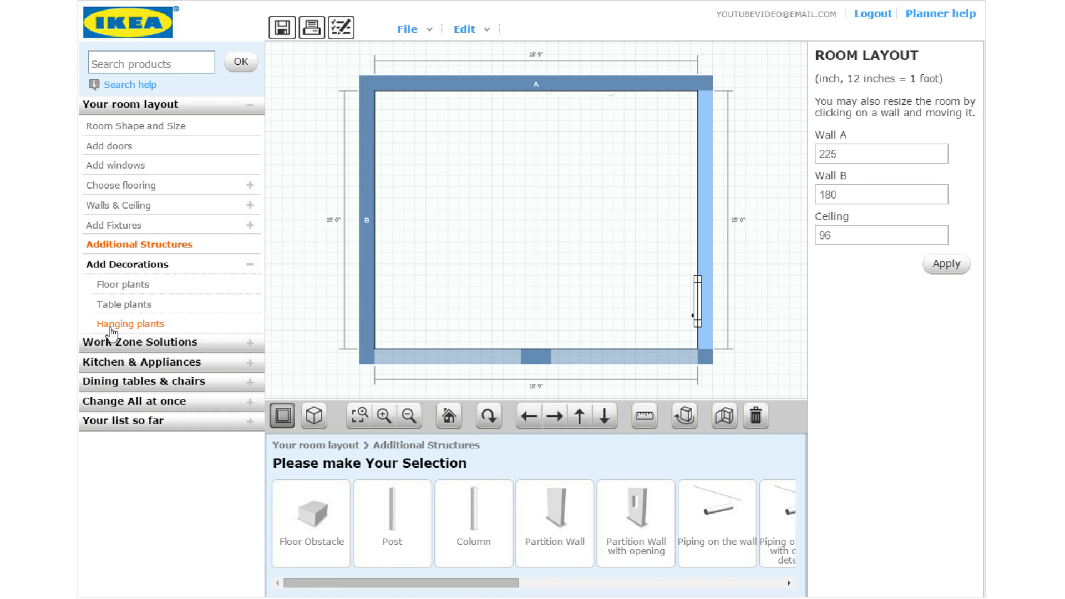
pyautogui.click(154, 267)
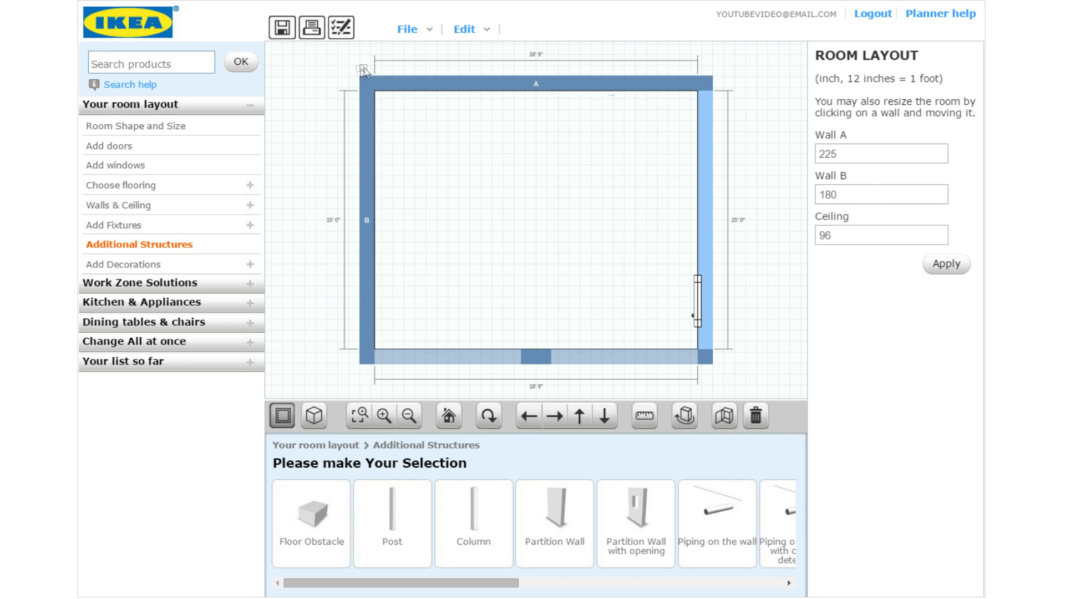
pyautogui.click(439, 34)
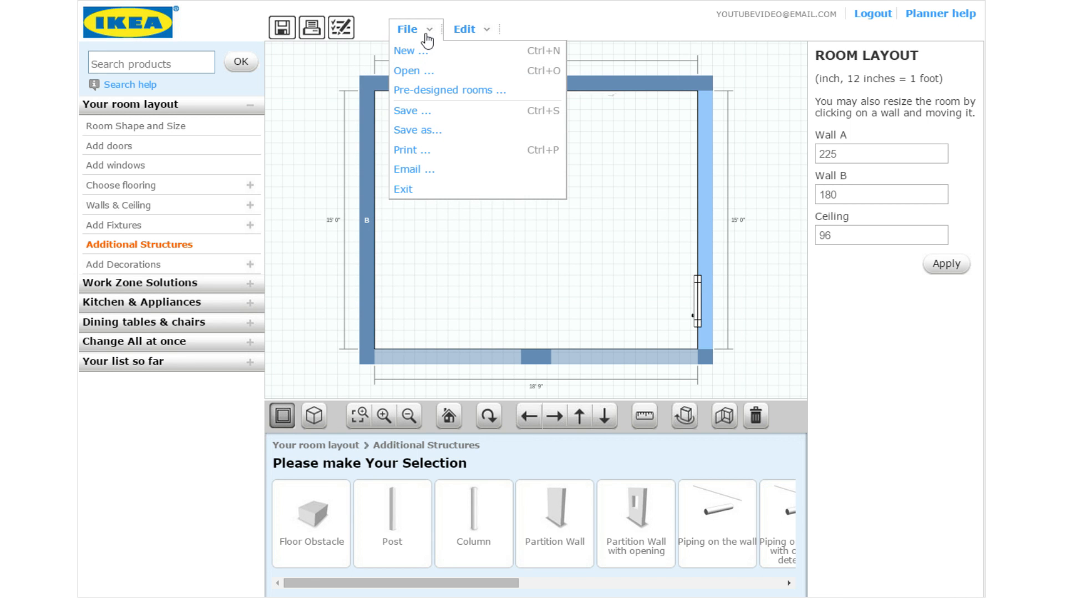
# Save the design as 'Video' to the IKEA server and close the confirmation
pyautogui.click(437, 135)
pyautogui.click(384, 234)
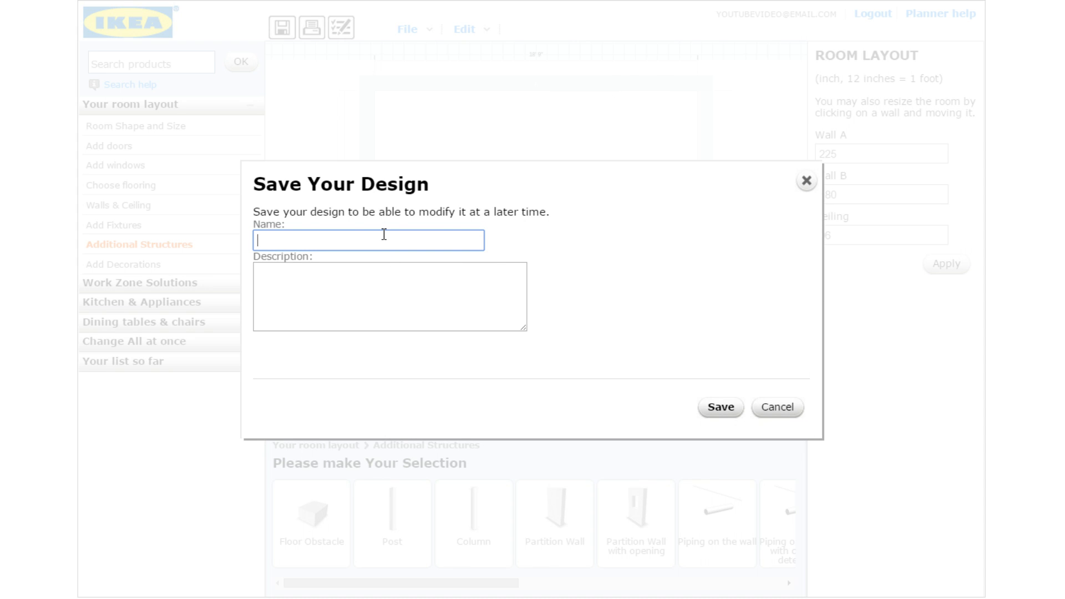
pyautogui.write('video')
pyautogui.press('BackSpace')
pyautogui.press('BackSpace')
pyautogui.press('BackSpace')
pyautogui.press('BackSpace')
pyautogui.press('BackSpace')
pyautogui.write('Video')
pyautogui.click(721, 410)
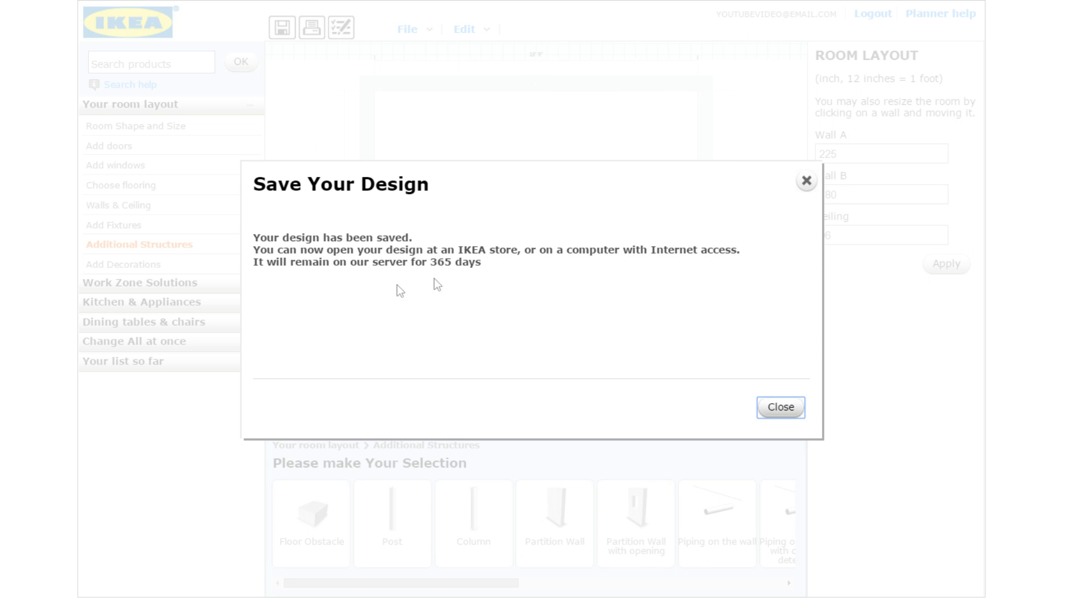
pyautogui.click(800, 410)
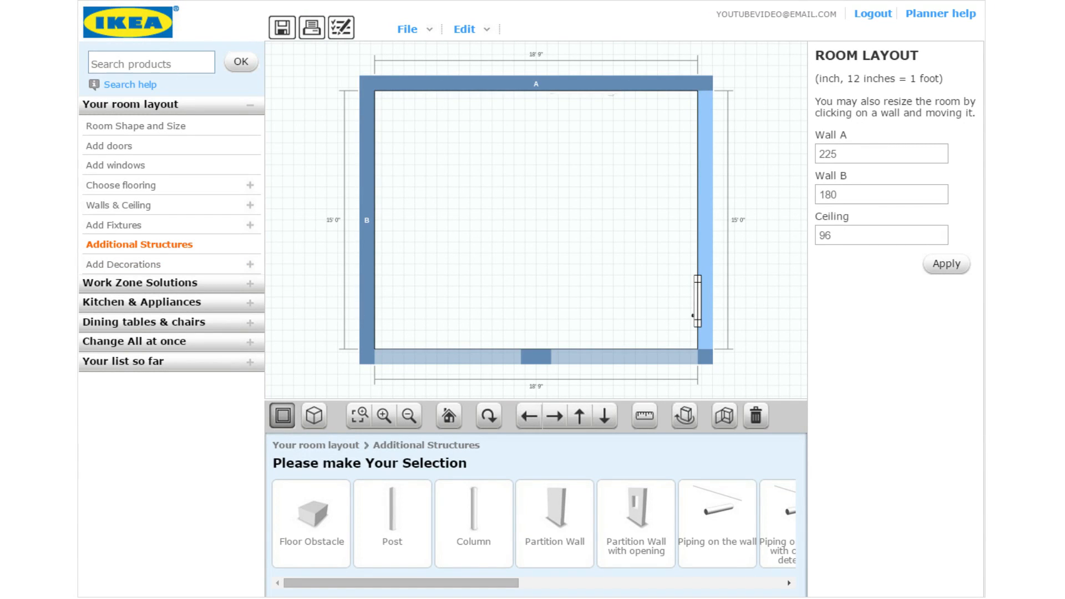
# Show the Kitchen & Appliances categories in the left catalogue
pyautogui.click(167, 303)
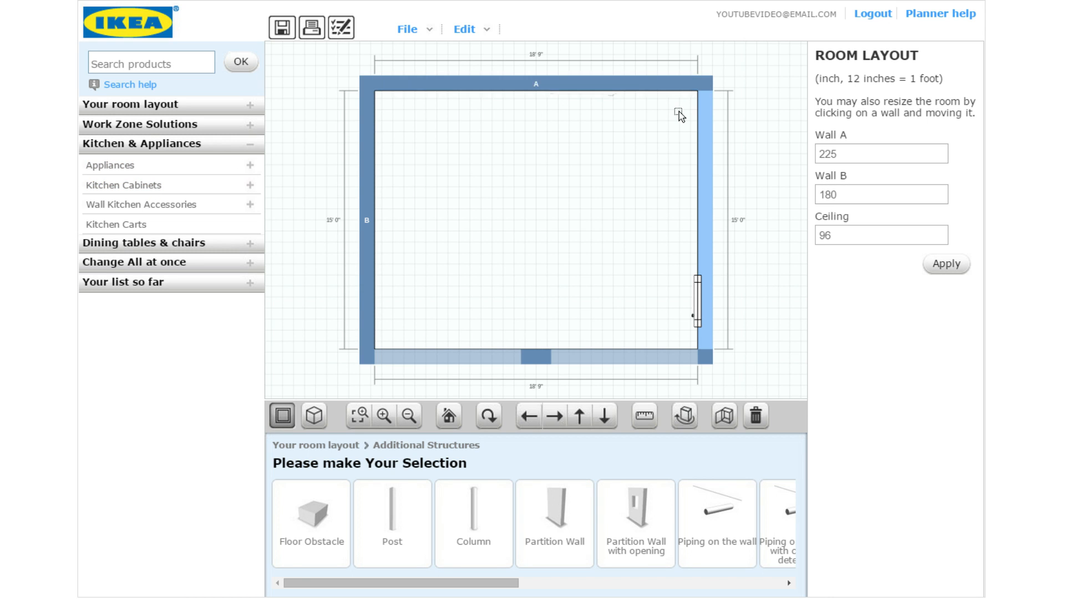
# List the For corner cabinets under Kitchen Cabinets > Base cabinets 24"D
pyautogui.click(151, 191)
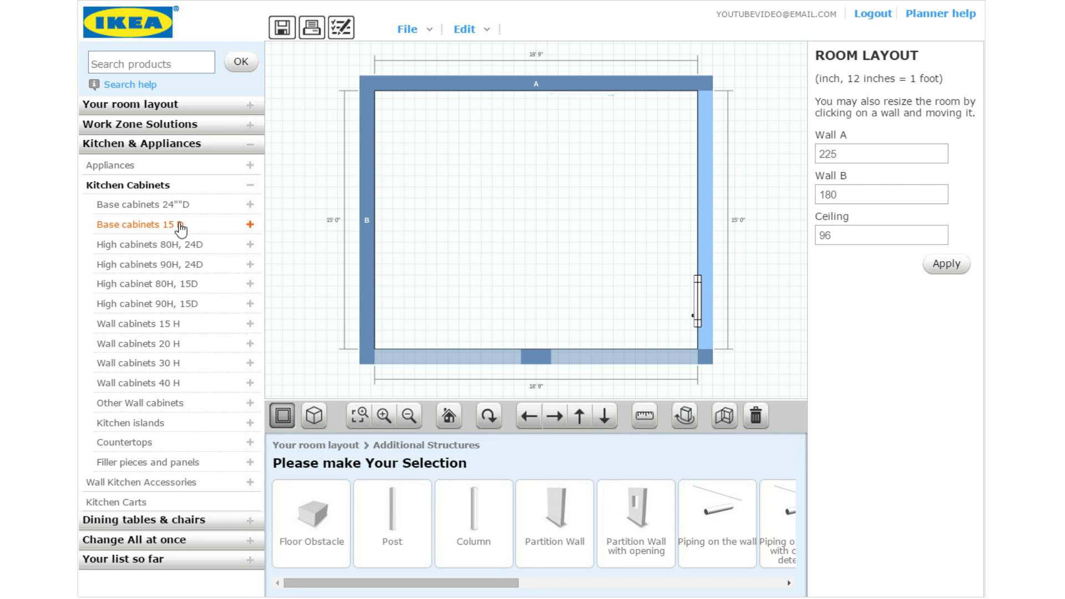
pyautogui.click(204, 209)
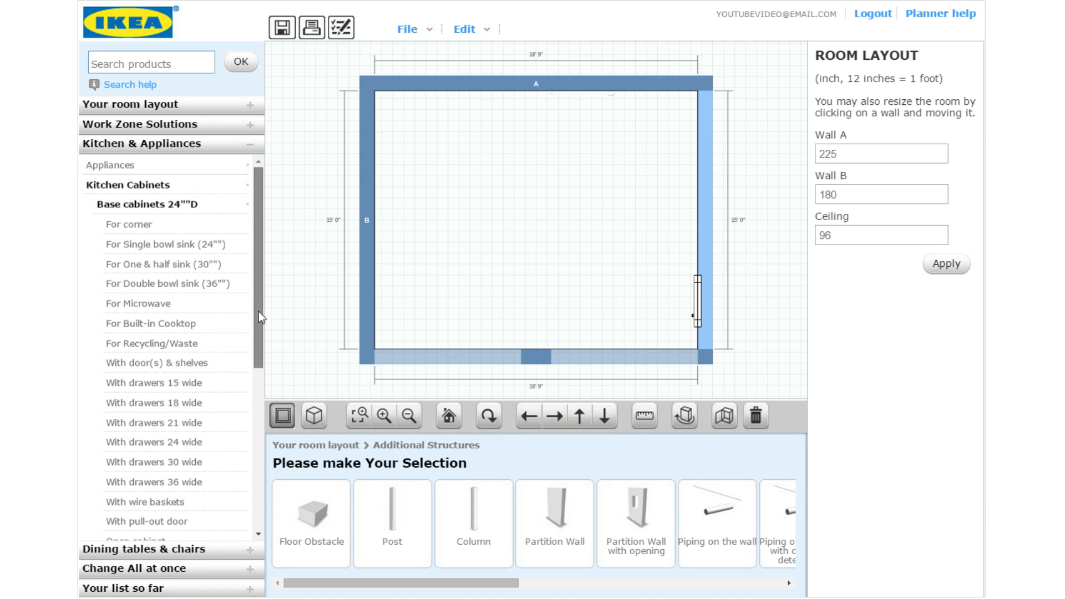
pyautogui.moveTo(259, 311)
pyautogui.mouseDown()
pyautogui.moveTo(255, 328)
pyautogui.moveTo(255, 319)
pyautogui.mouseUp()
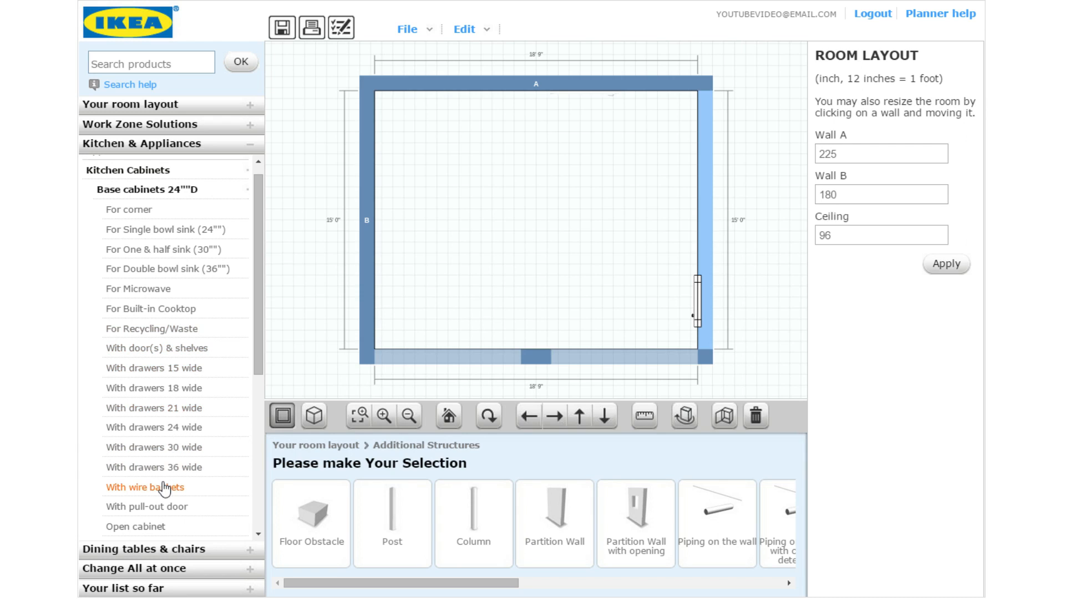
pyautogui.click(148, 216)
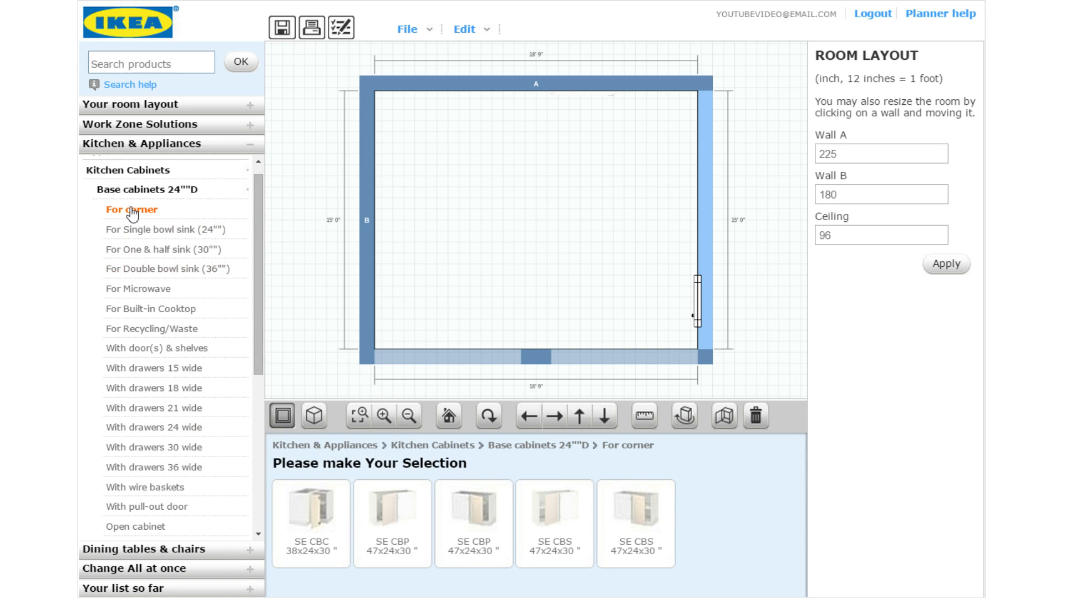
pyautogui.moveTo(323, 522)
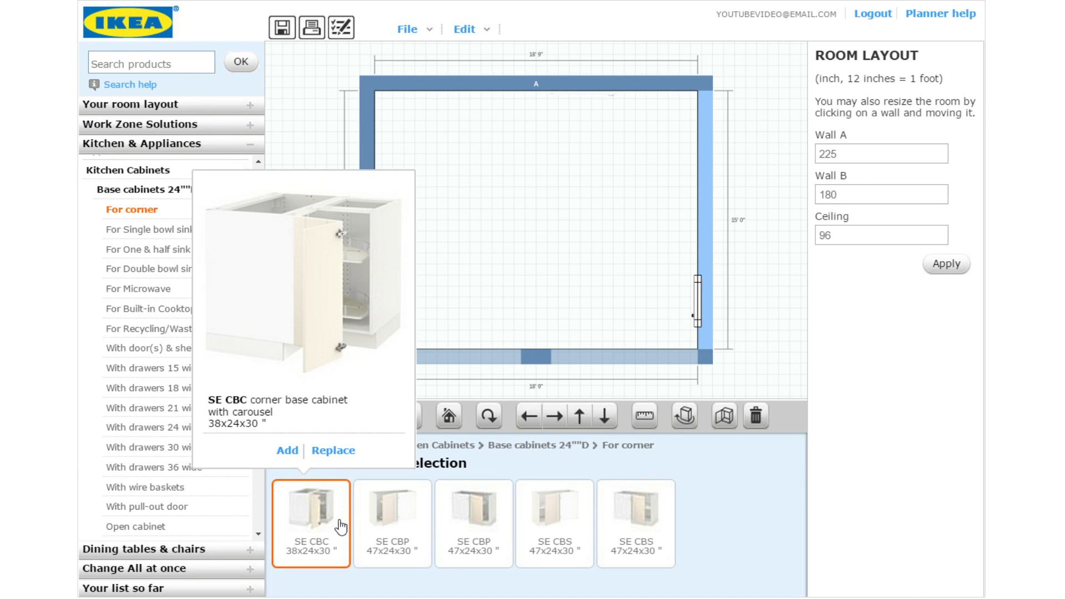
pyautogui.moveTo(383, 524)
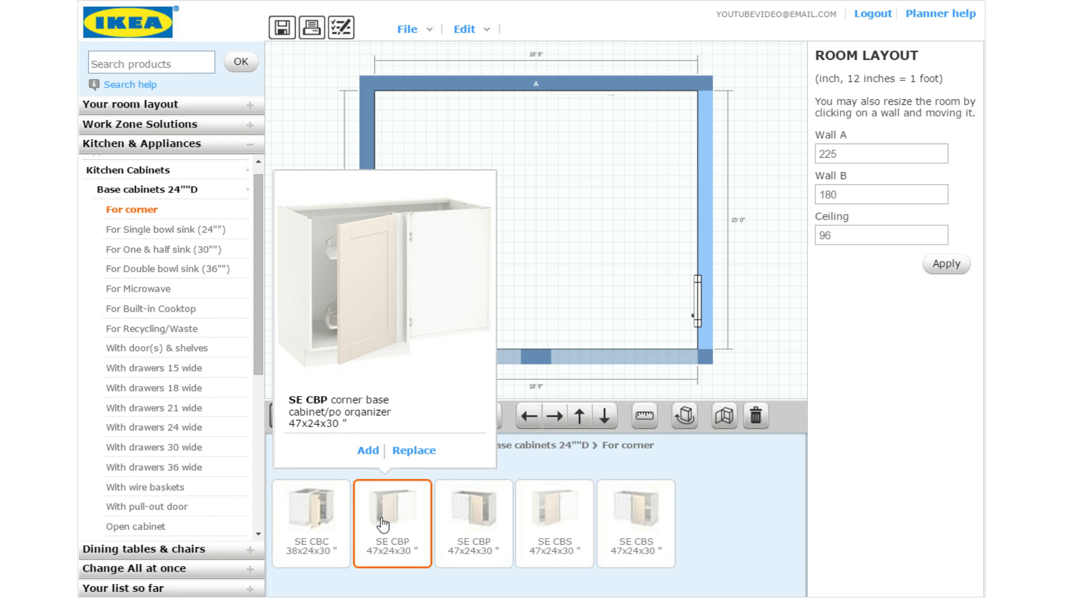
pyautogui.moveTo(458, 524)
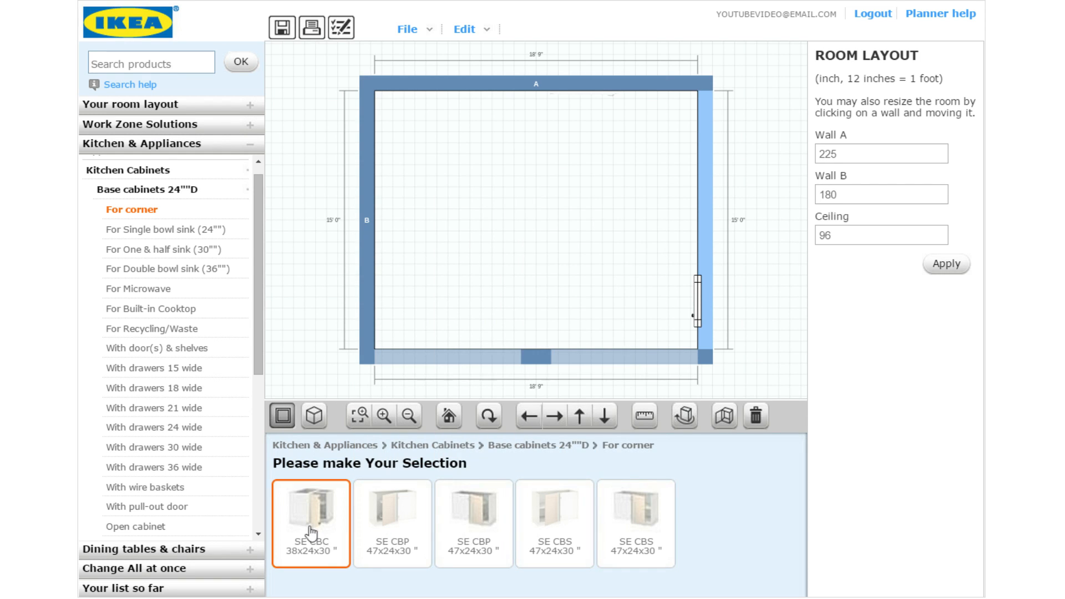
# Drop the SE CBC 38x38-inch corner cabinet onto the plan and move it into the top-right corner
pyautogui.moveTo(309, 541); pyautogui.dragTo(414, 120)
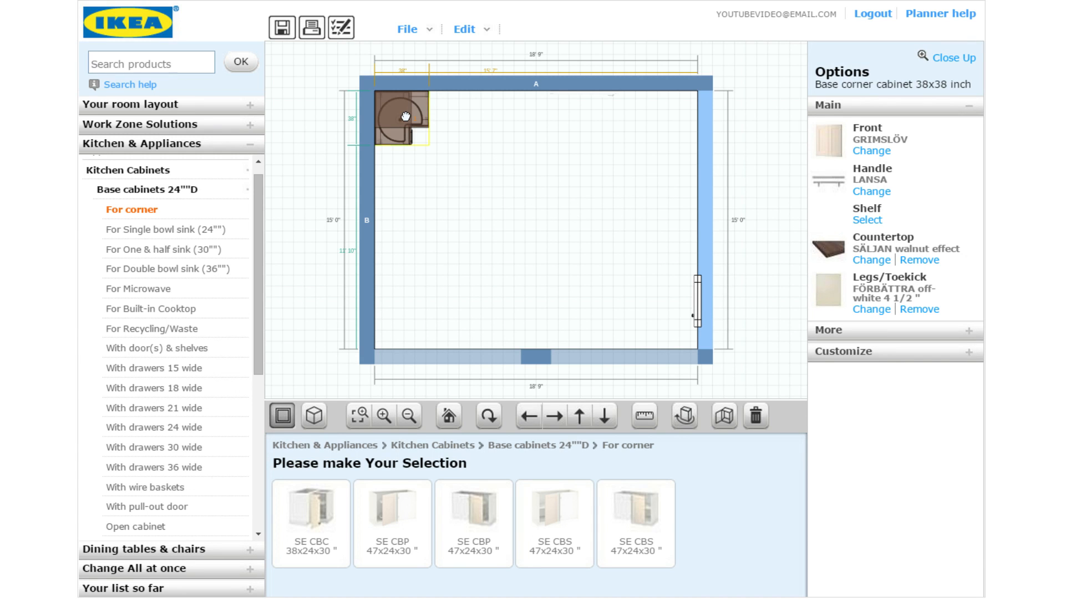
pyautogui.moveTo(405, 116); pyautogui.dragTo(692, 129)
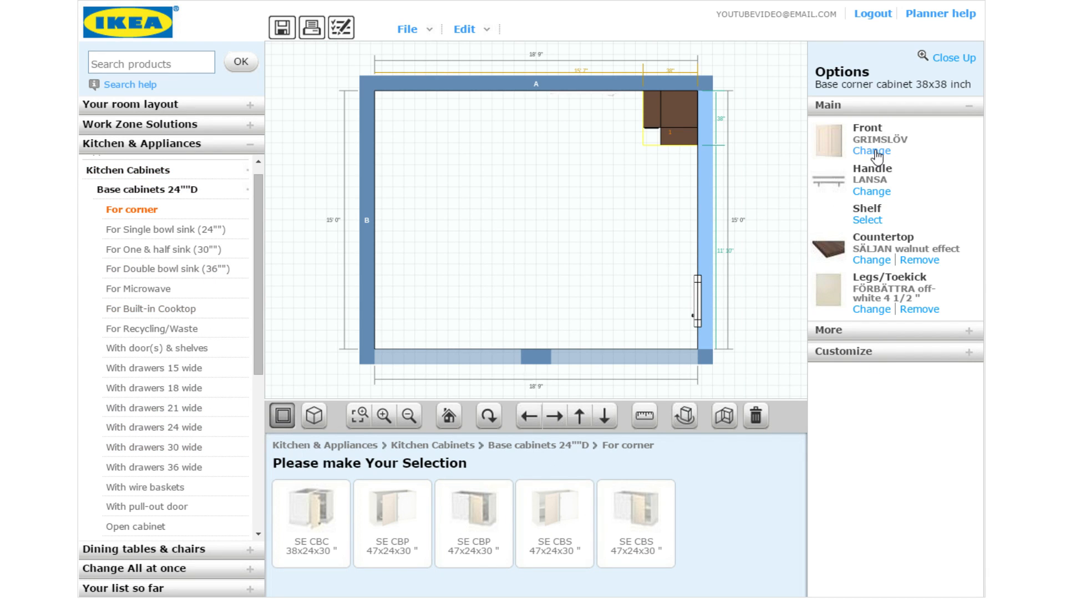
# Change the corner cabinet's door fronts to RINGHULT
pyautogui.click(872, 150)
pyautogui.moveTo(424, 583); pyautogui.dragTo(695, 594)
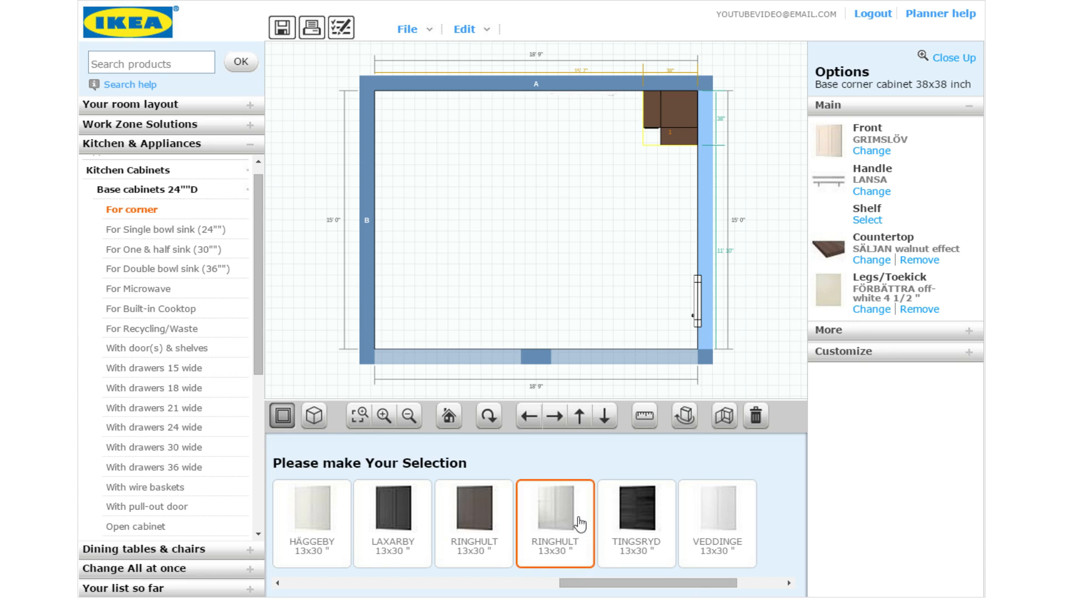
pyautogui.click(565, 534)
pyautogui.click(565, 533)
# Give the cabinet ORRNÄS handles and show the countertop alternatives
pyautogui.click(872, 191)
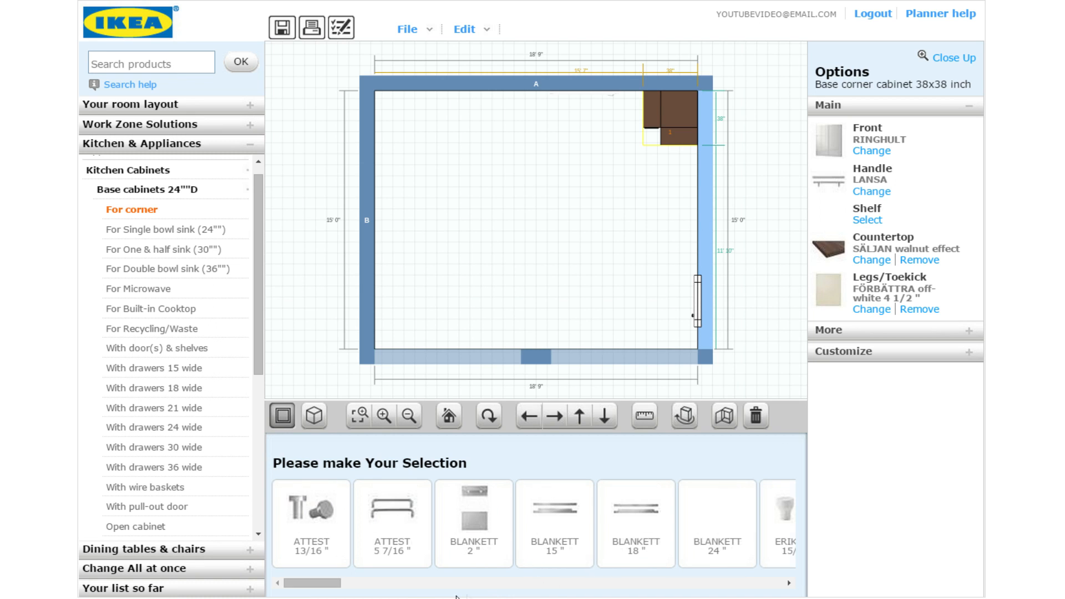
pyautogui.moveTo(333, 587); pyautogui.dragTo(592, 570)
pyautogui.click(530, 534)
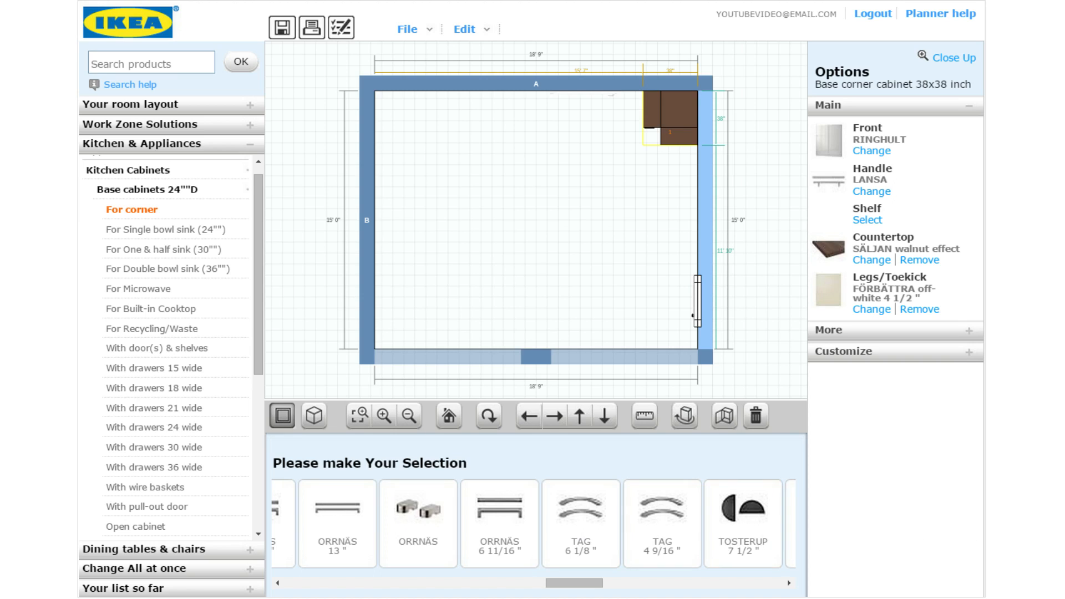
pyautogui.click(868, 224)
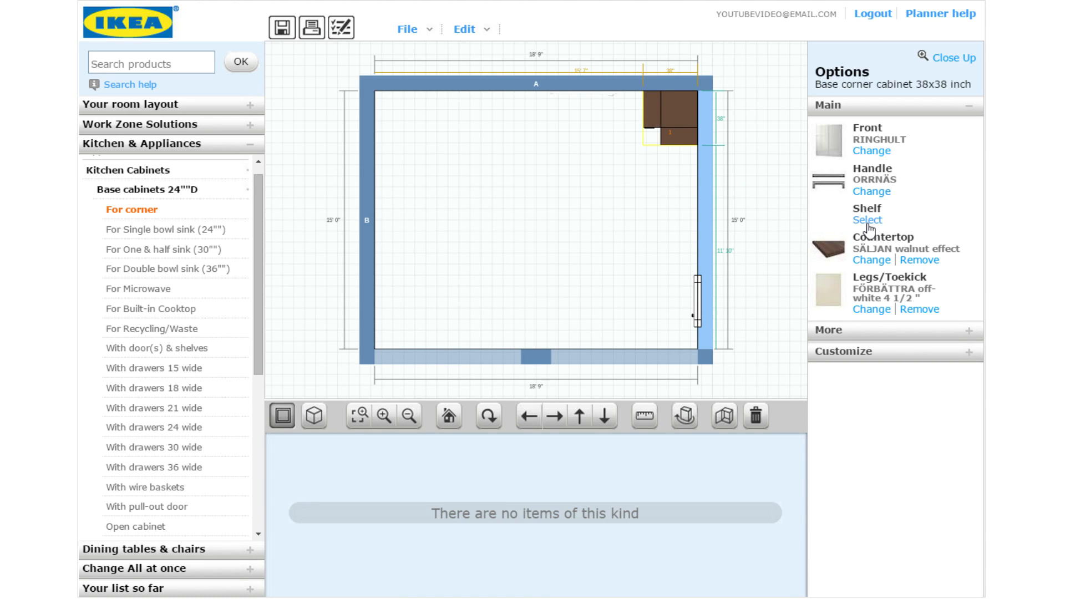
pyautogui.click(871, 261)
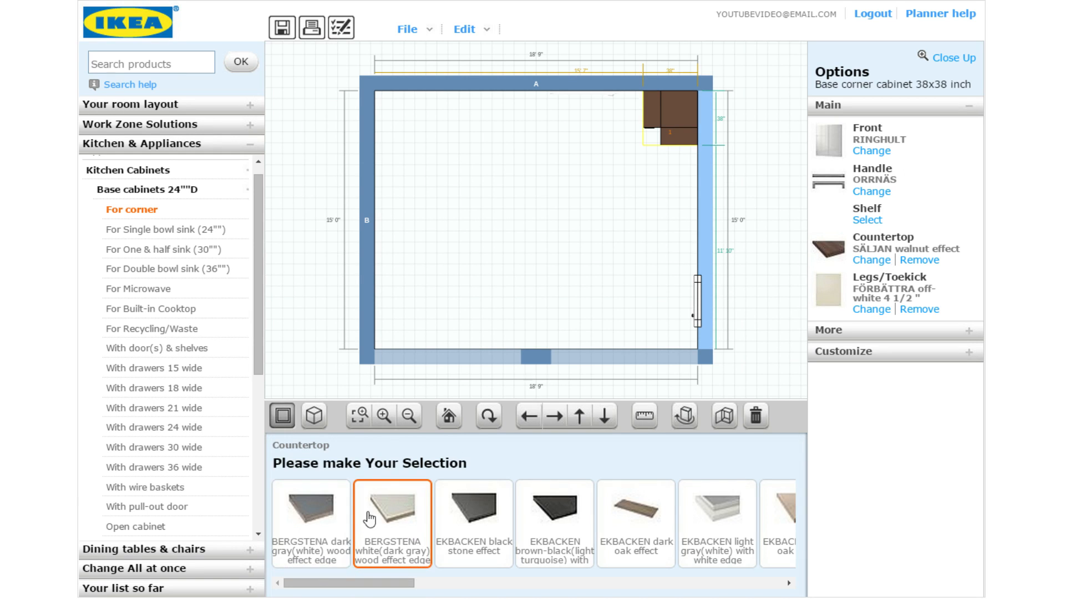
# Try BERGSTENA, HAMMARP birch and HAMMARP oak countertops, then remove the countertop entirely
pyautogui.click(371, 539)
pyautogui.moveTo(372, 589); pyautogui.dragTo(530, 579)
pyautogui.click(510, 529)
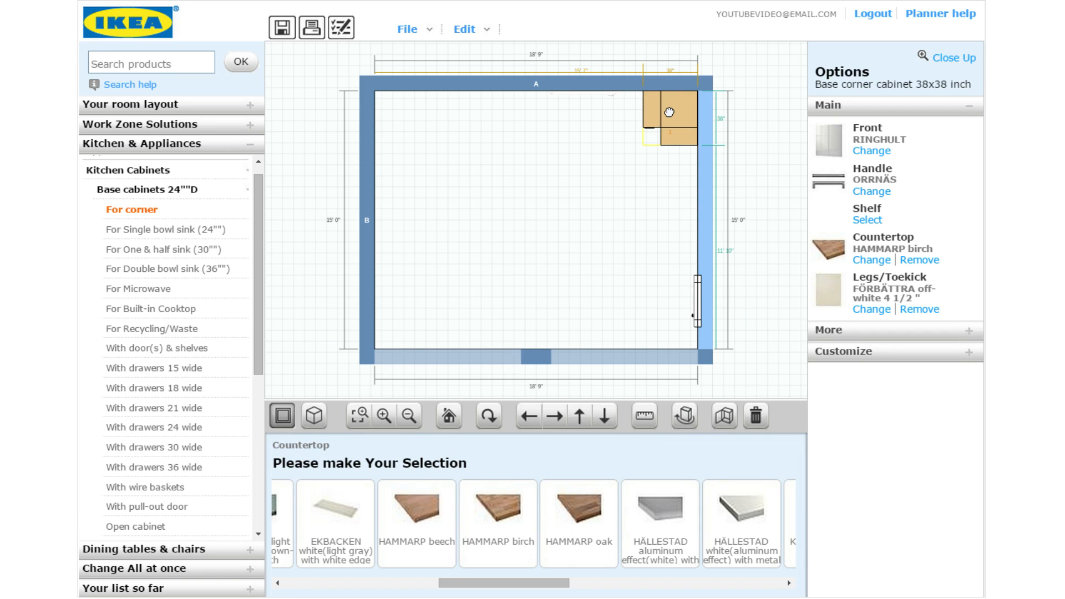
pyautogui.click(580, 508)
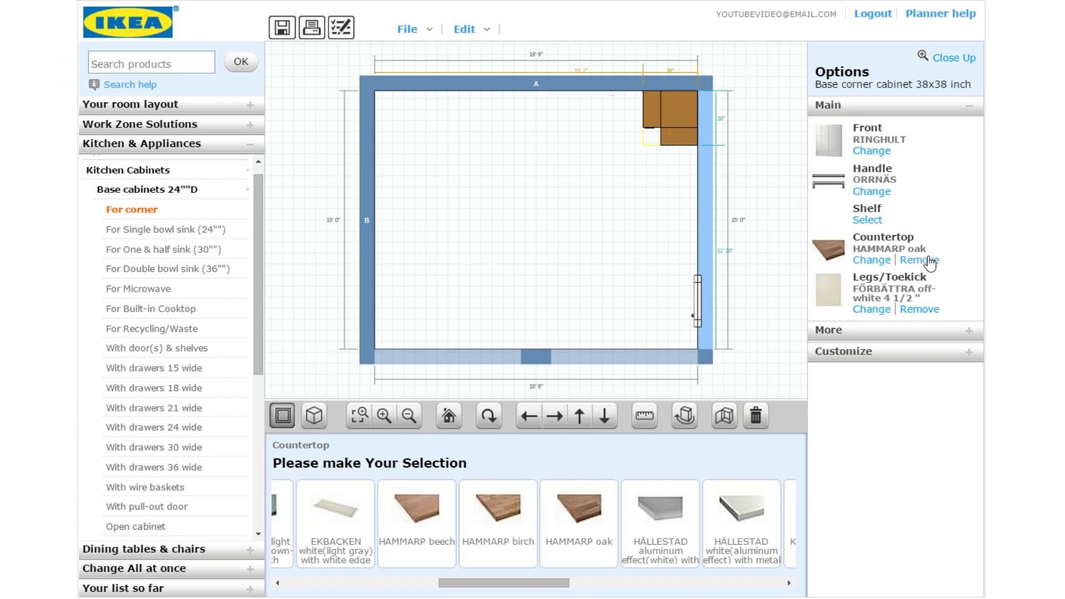
pyautogui.click(928, 260)
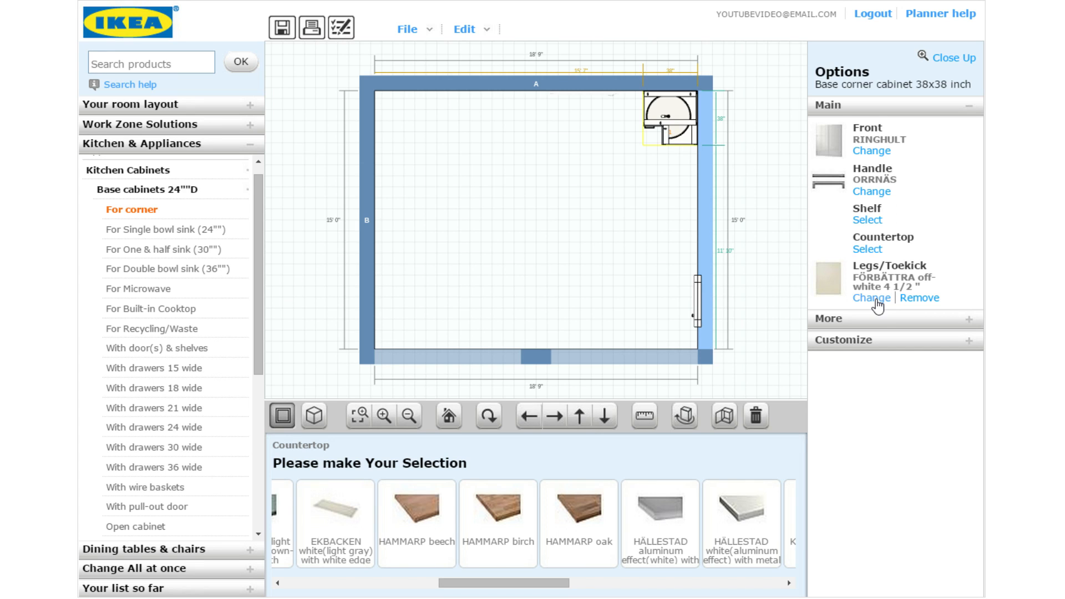
# Set the cabinet's legs/toekick to RINGHULT high gloss white 4 1/2"
pyautogui.click(874, 298)
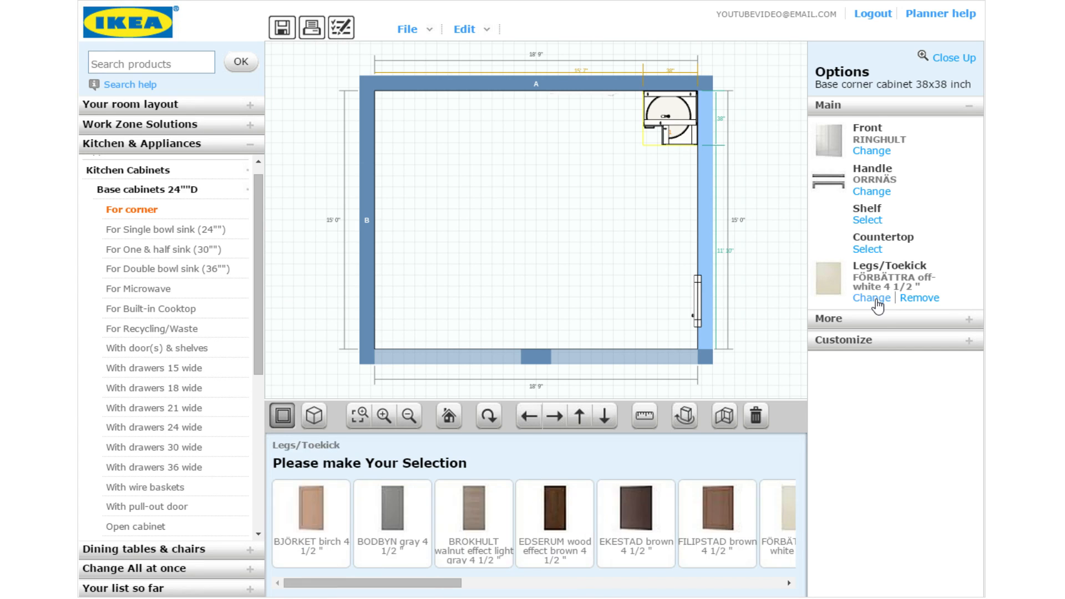
pyautogui.moveTo(420, 594); pyautogui.dragTo(665, 587)
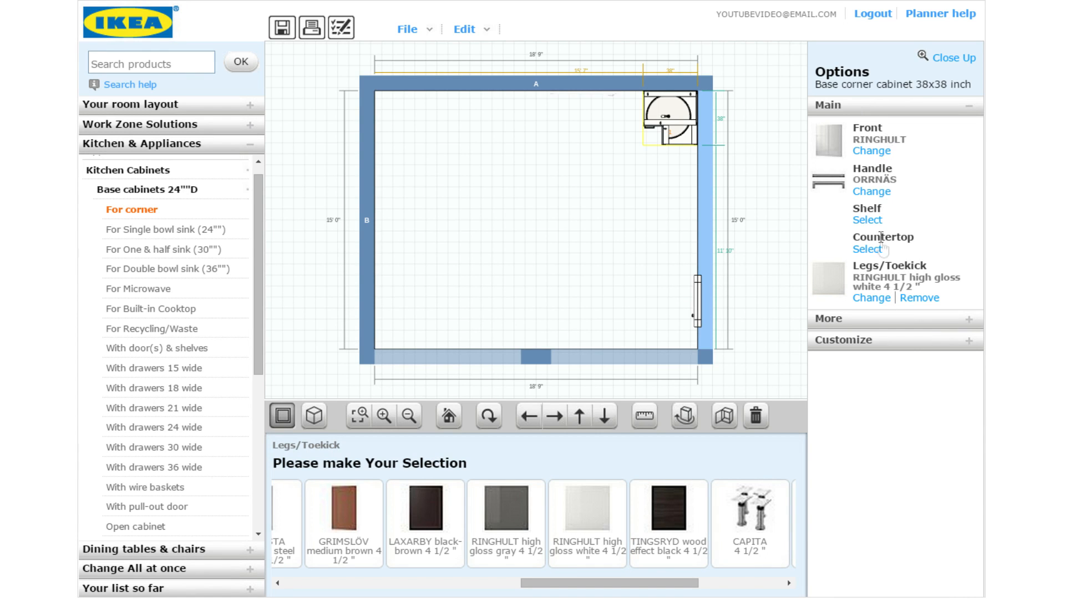
pyautogui.click(887, 317)
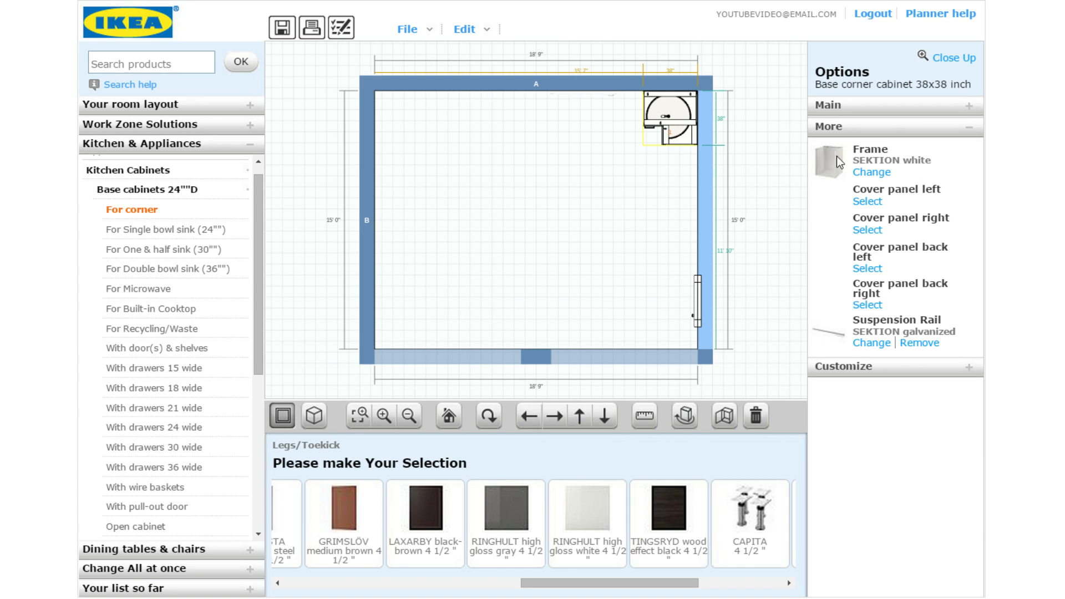
# Preview a brown wood-effect frame, then check the RINGHULT door, ORRNÄS left-horizontal handle and UTRUSTA interior
pyautogui.click(871, 177)
pyautogui.click(402, 524)
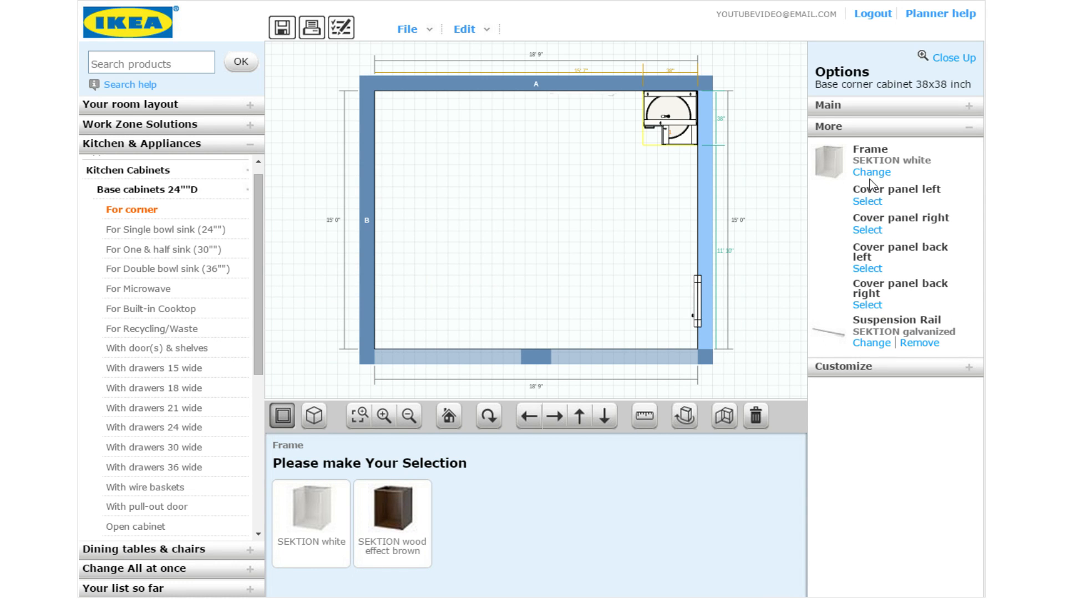
pyautogui.click(859, 379)
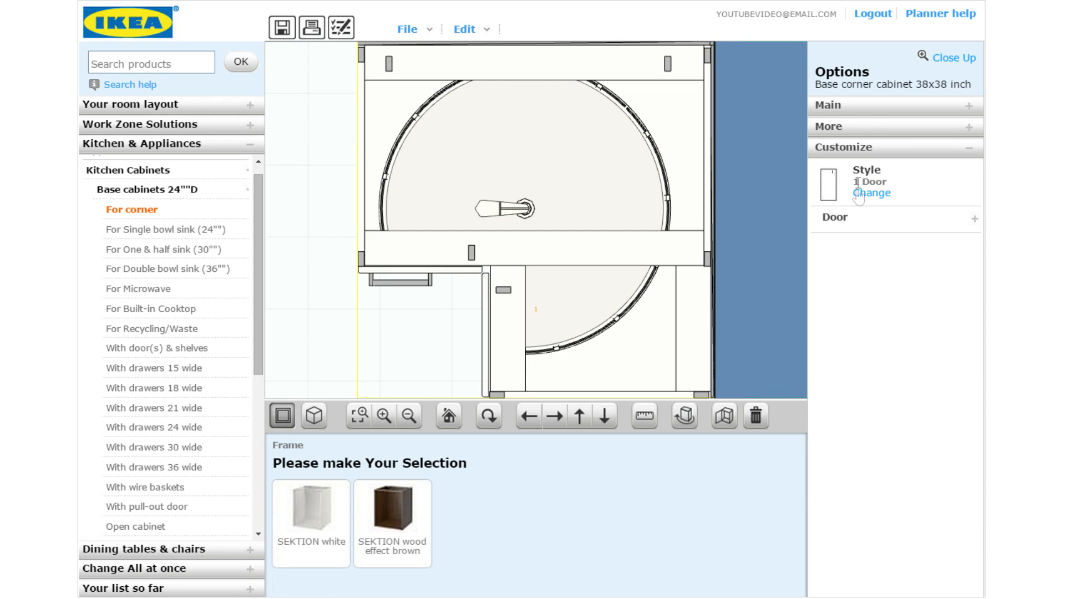
pyautogui.click(850, 222)
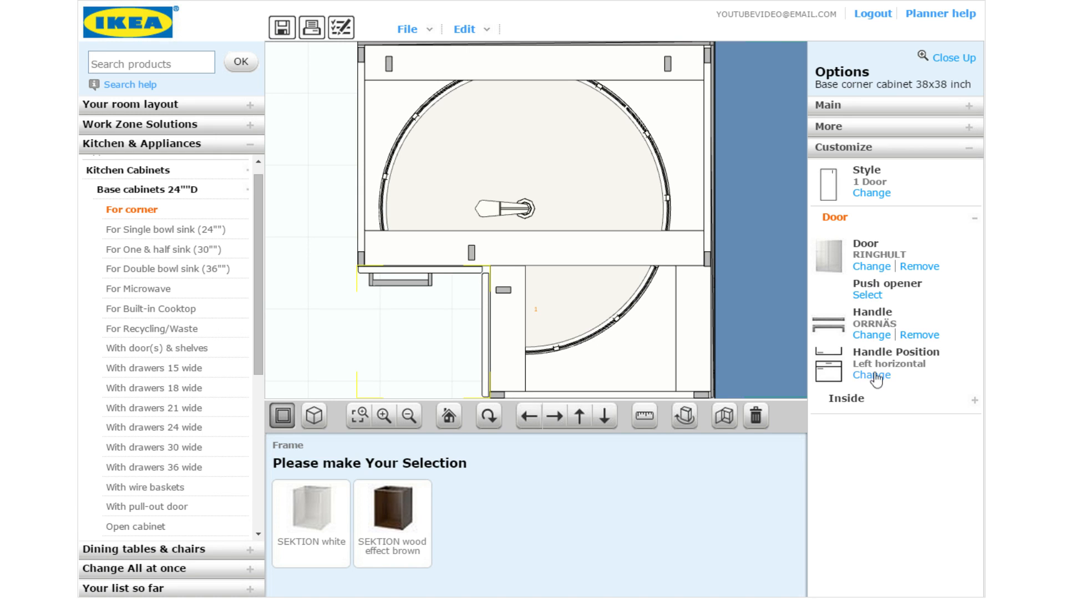
pyautogui.click(851, 408)
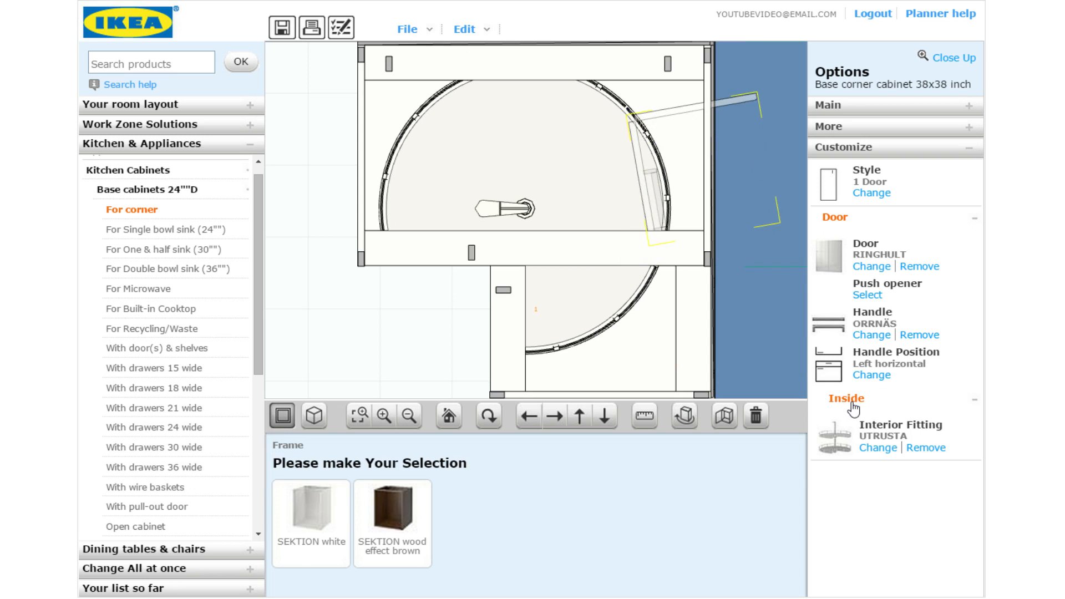
pyautogui.click(852, 409)
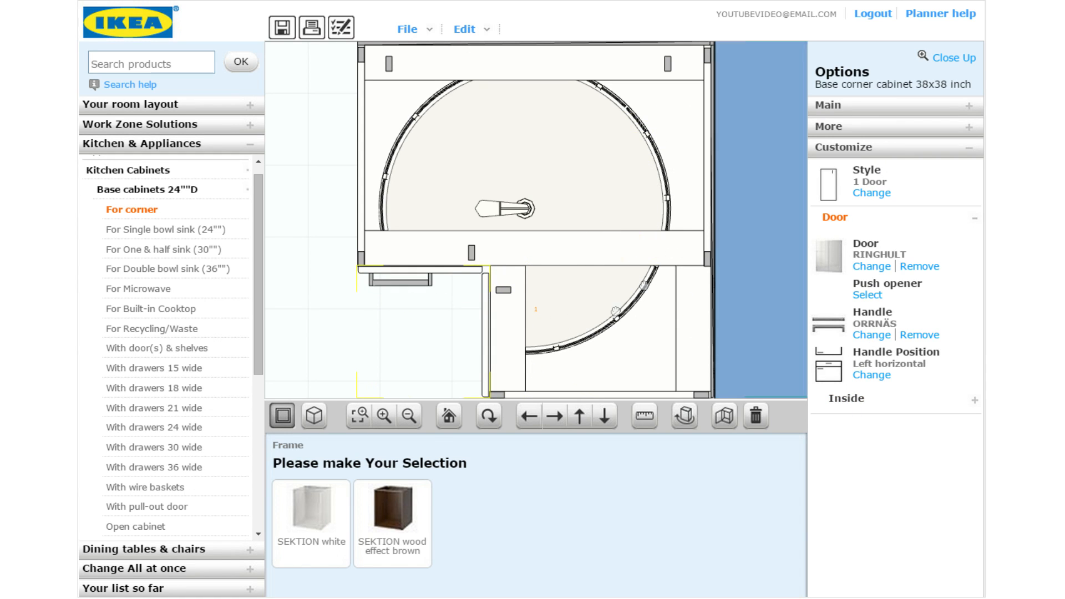
pyautogui.click(448, 417)
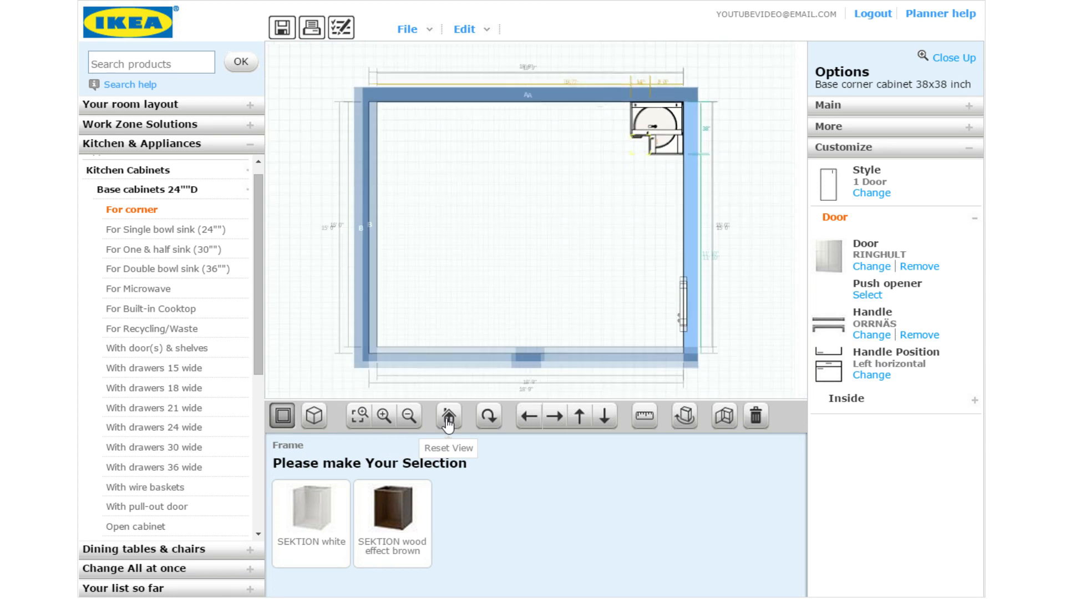
# List the resizable Existing appliances, such as range, refrigerator and dishwasher, under Kitchen & Appliances > Appliances
pyautogui.click(831, 126)
pyautogui.click(834, 108)
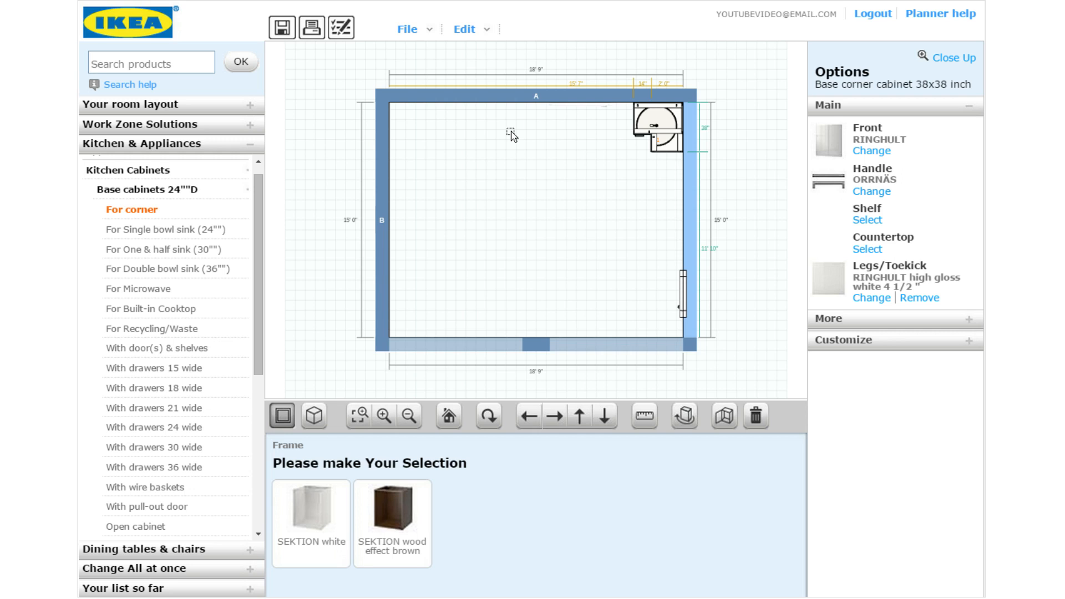
pyautogui.scroll(1, 230, 266)
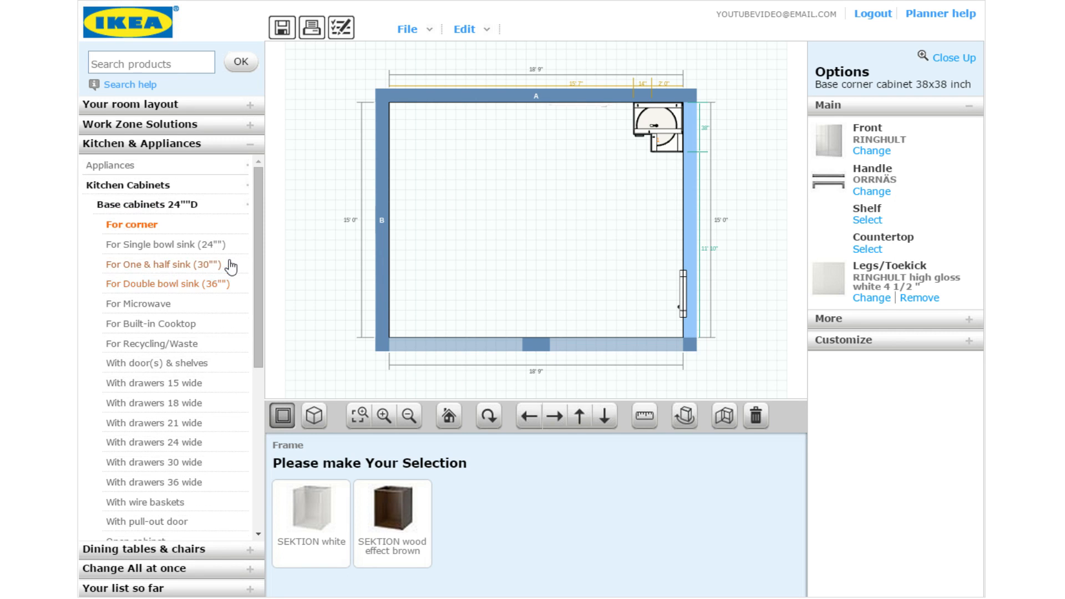
pyautogui.click(134, 170)
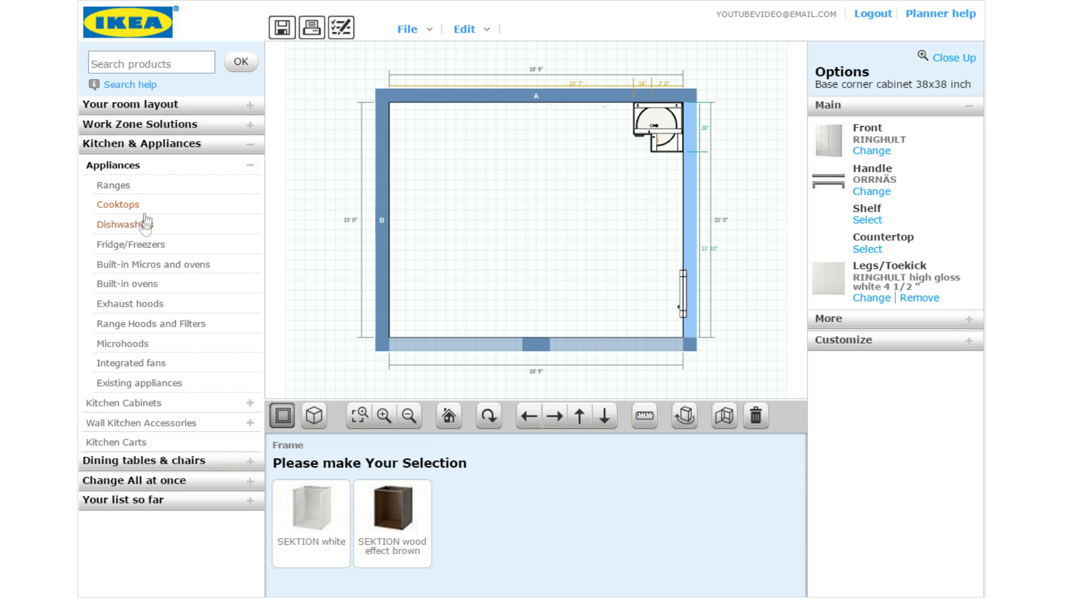
pyautogui.click(148, 387)
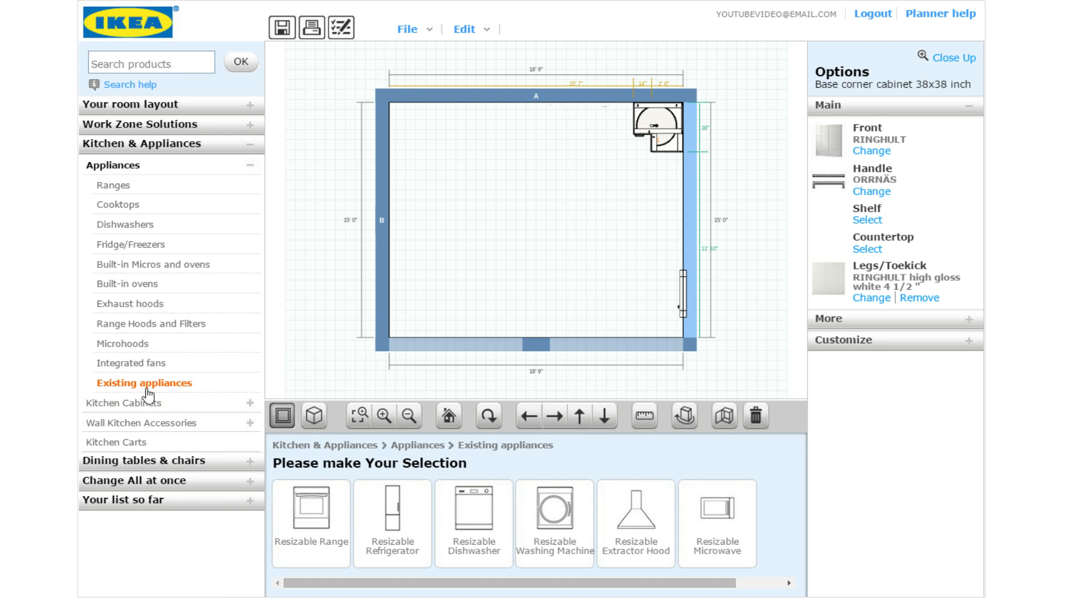
pyautogui.click(479, 526)
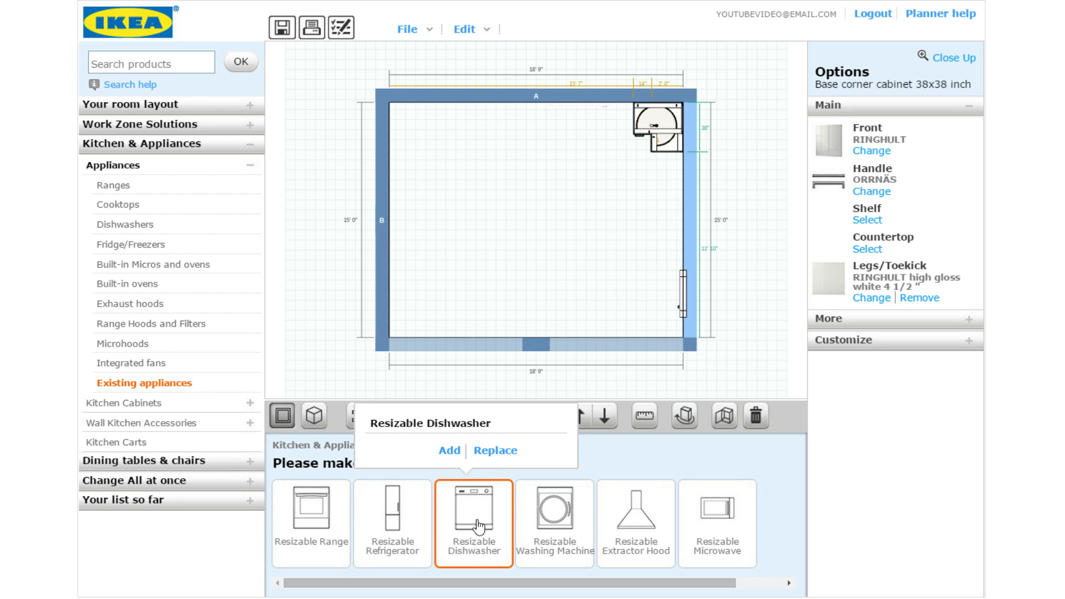
pyautogui.click(449, 449)
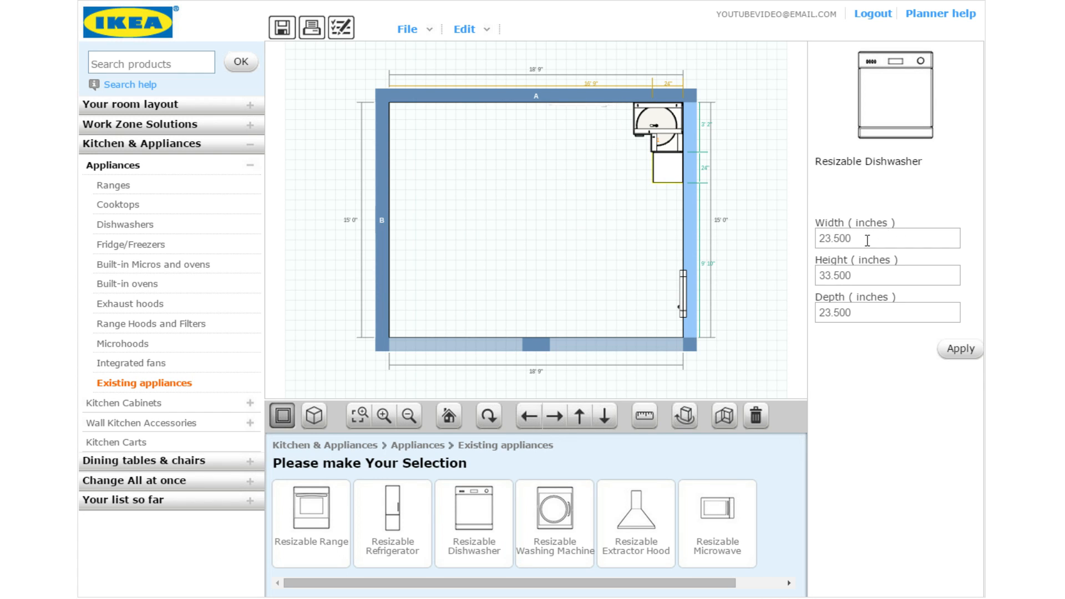
pyautogui.moveTo(867, 241); pyautogui.dragTo(771, 251)
pyautogui.write('24')
pyautogui.click(951, 350)
pyautogui.moveTo(665, 165); pyautogui.dragTo(628, 111)
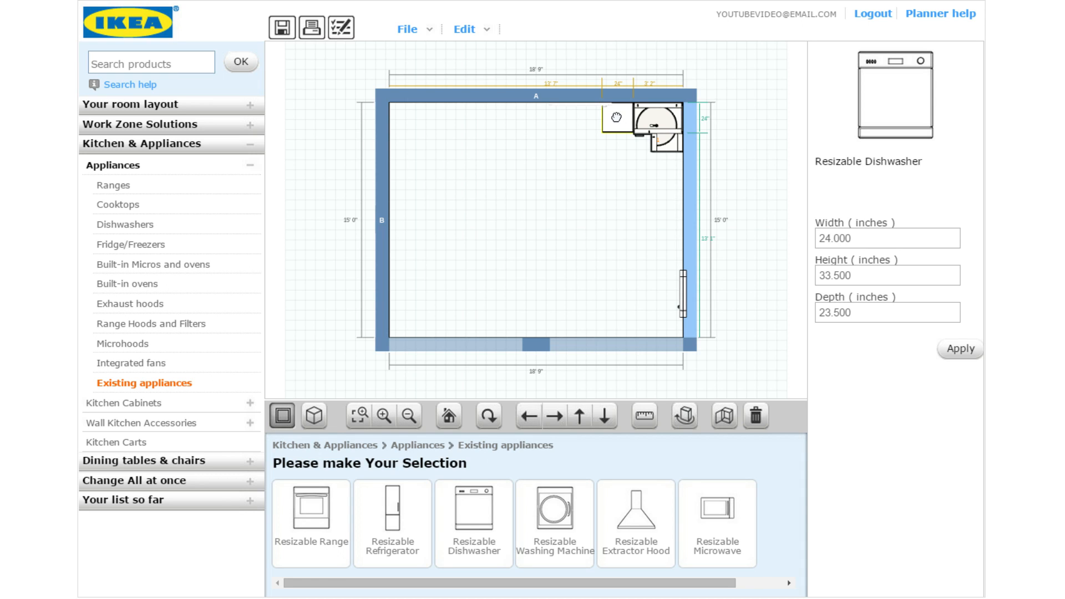
pyautogui.moveTo(618, 115); pyautogui.dragTo(616, 117)
pyautogui.click(755, 416)
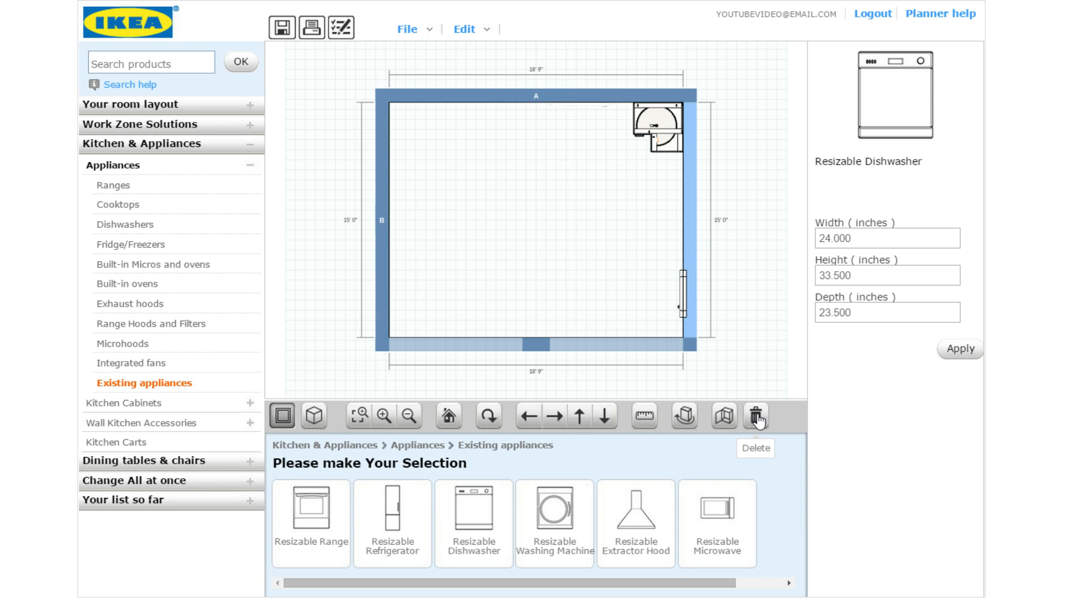
pyautogui.click(641, 119)
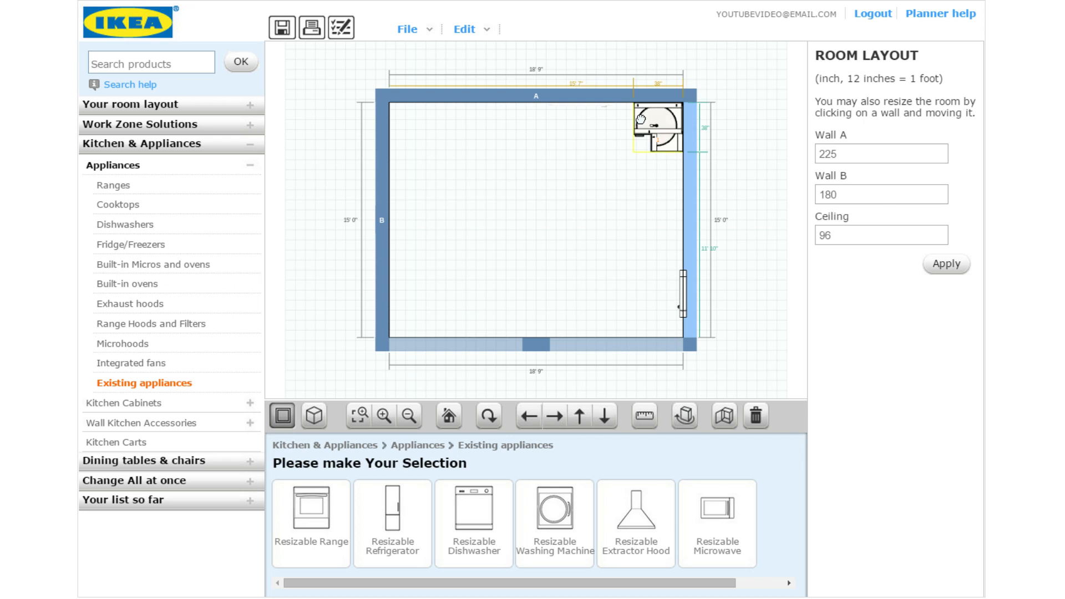
# Place the RENLIG 24" integrated dishwasher on wall A, directly left of the corner cabinet
pyautogui.click(127, 225)
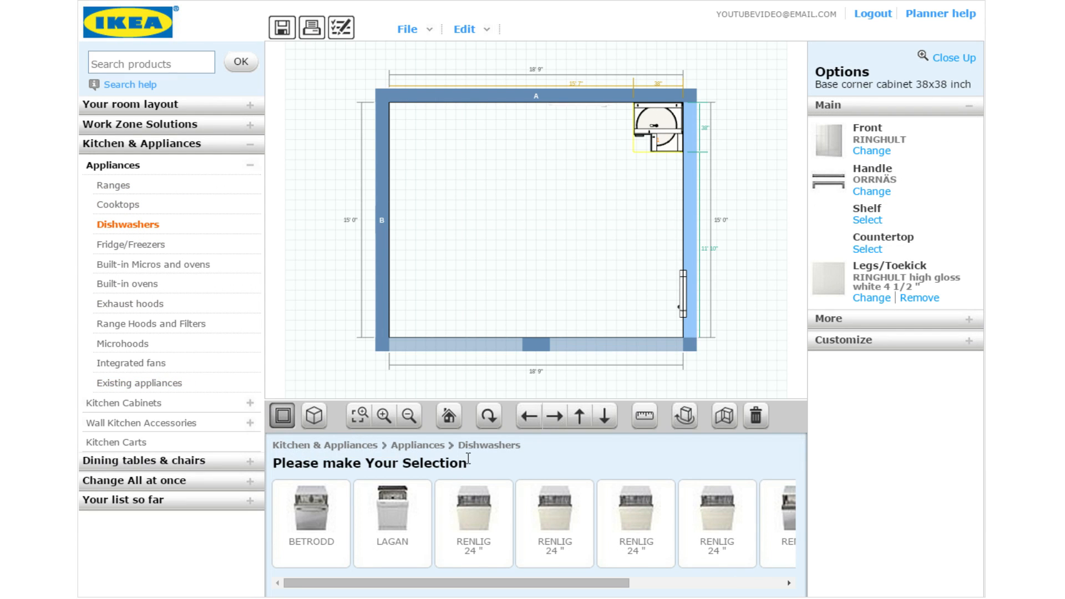
pyautogui.click(480, 519)
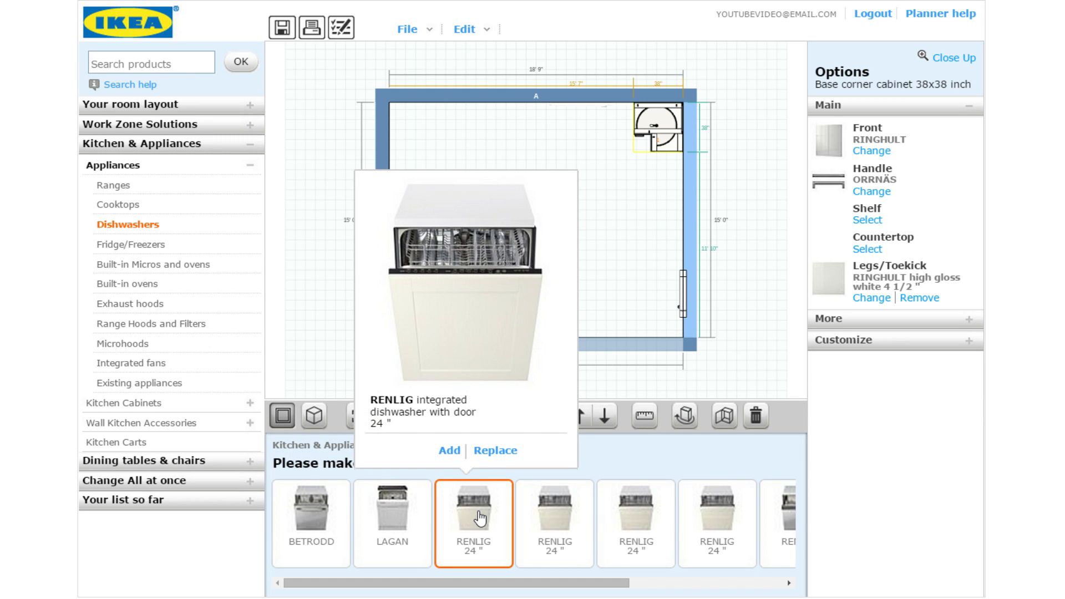
pyautogui.moveTo(479, 516); pyautogui.dragTo(661, 208)
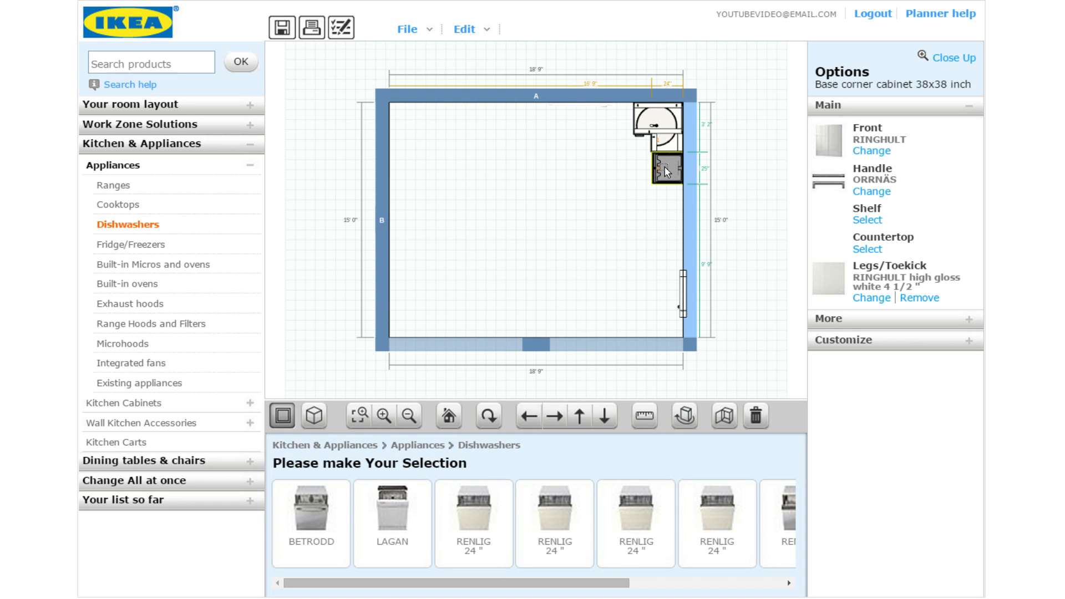
pyautogui.moveTo(664, 168); pyautogui.dragTo(595, 123)
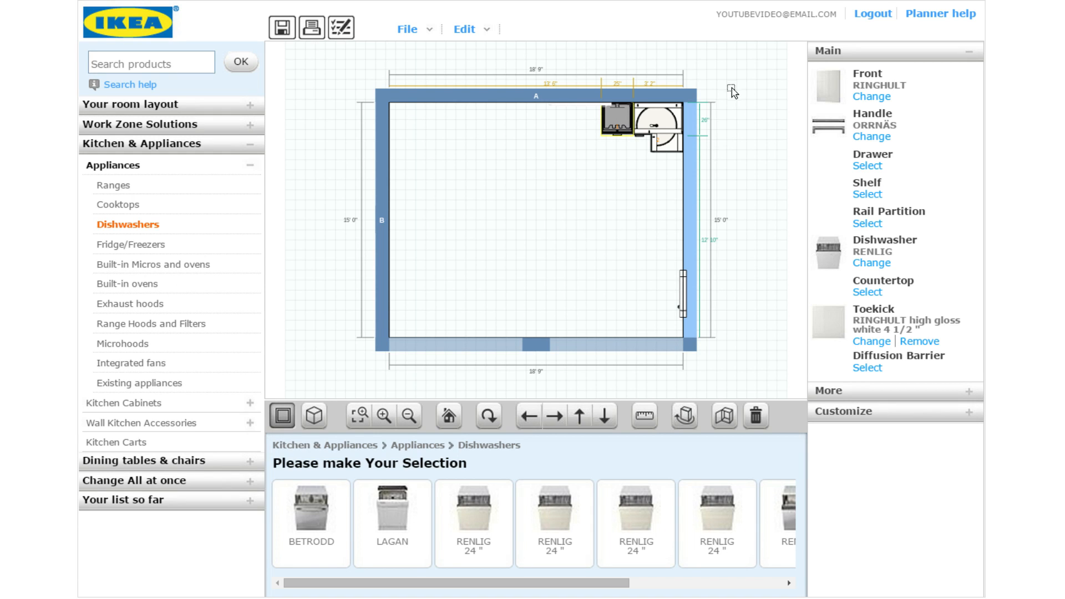
pyautogui.click(180, 167)
pyautogui.click(171, 187)
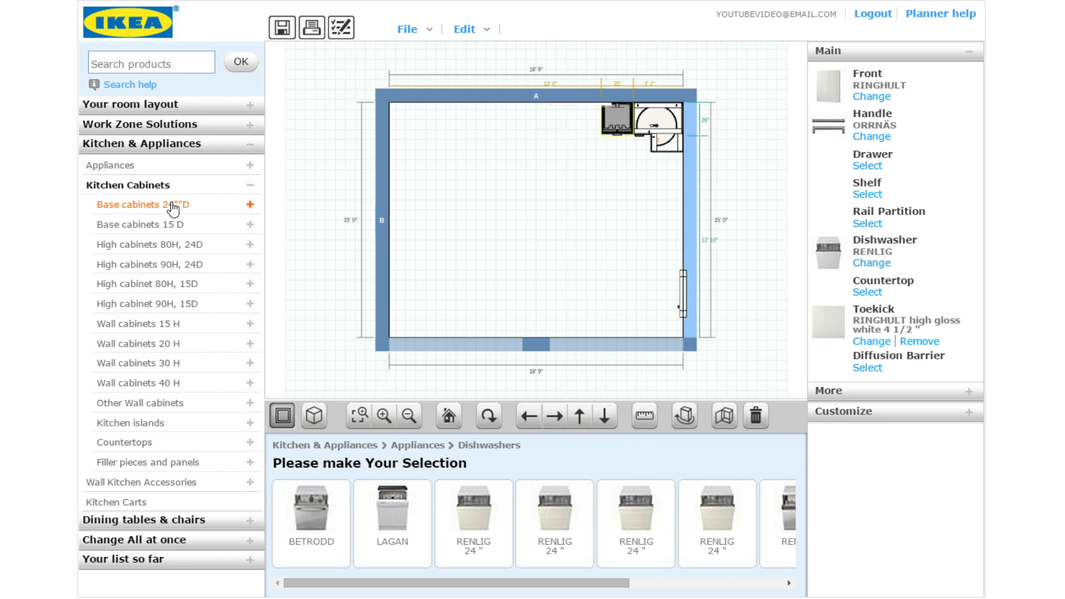
# Compare the 36-inch double-bowl sink base cabinets SE SB2D, SBJ2D, SBP2F and SBP3EF
pyautogui.click(174, 208)
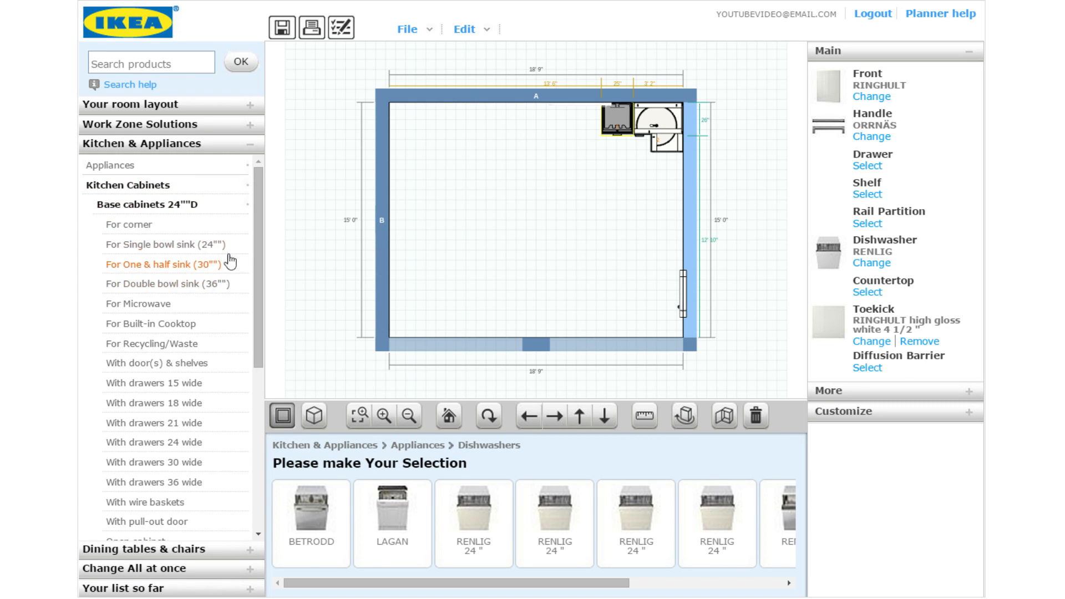
pyautogui.click(225, 285)
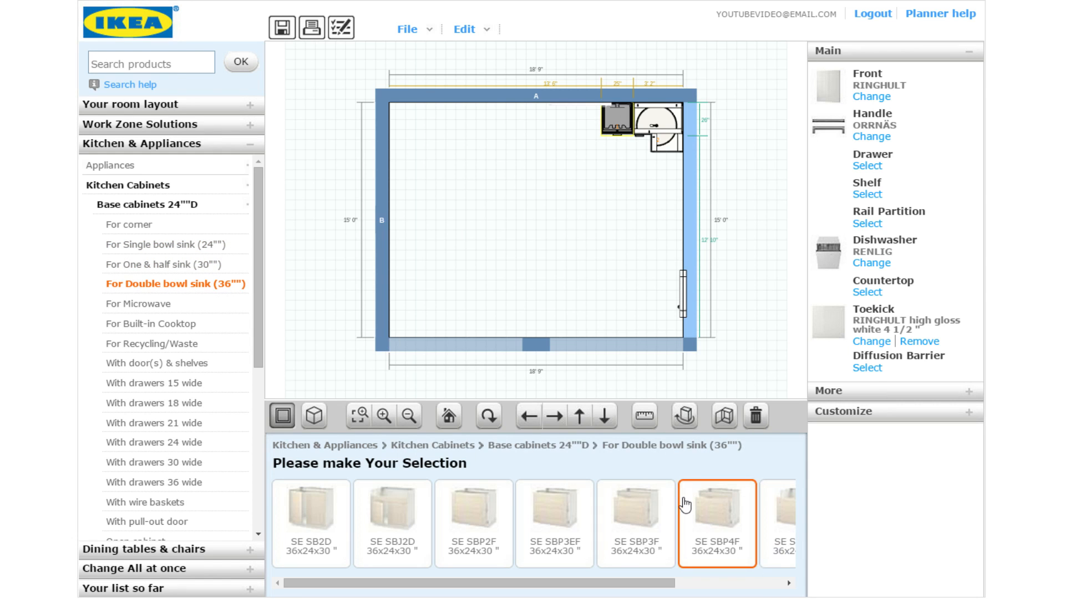
pyautogui.moveTo(433, 585); pyautogui.dragTo(384, 592)
pyautogui.click(310, 534)
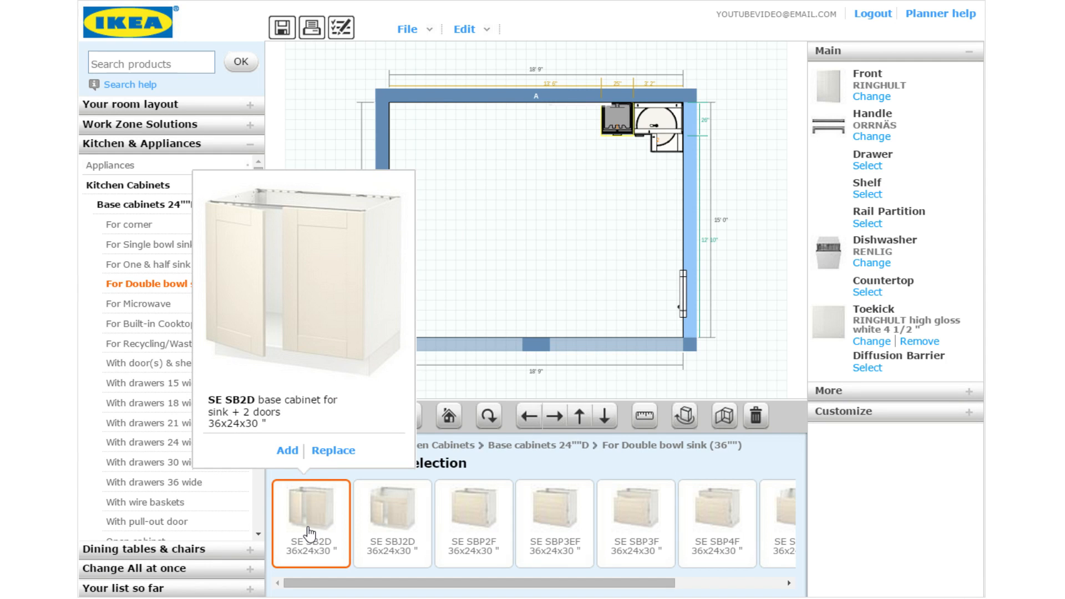
pyautogui.click(409, 533)
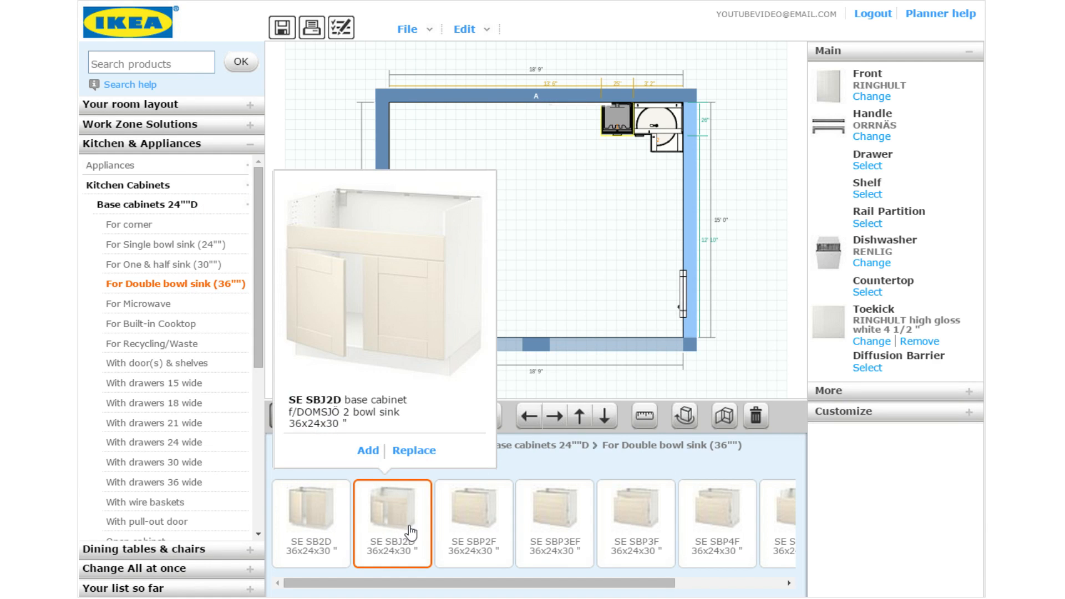
pyautogui.click(478, 527)
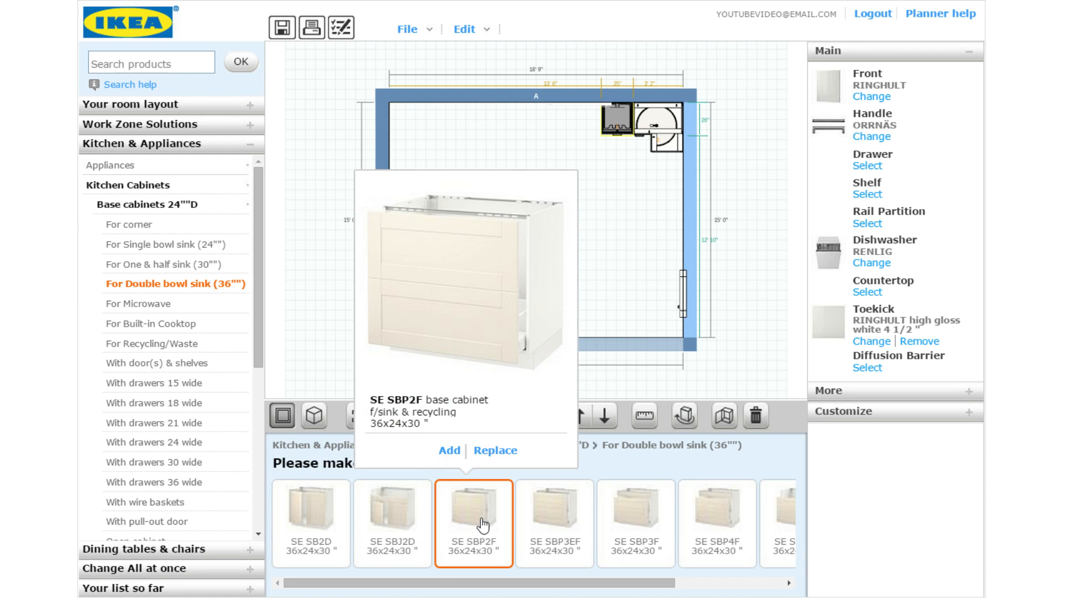
pyautogui.click(485, 525)
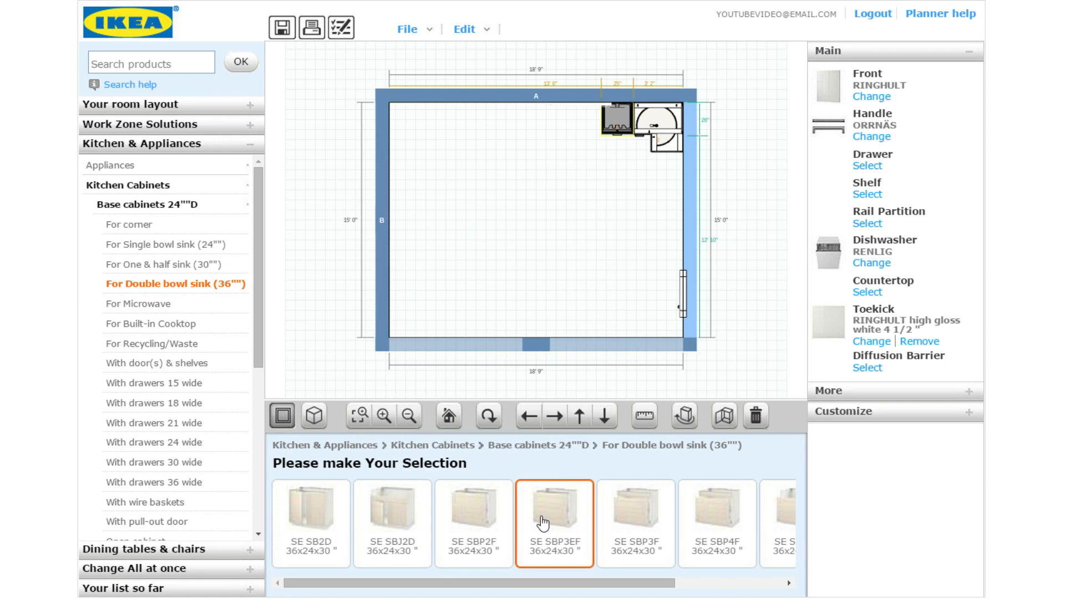
pyautogui.click(478, 531)
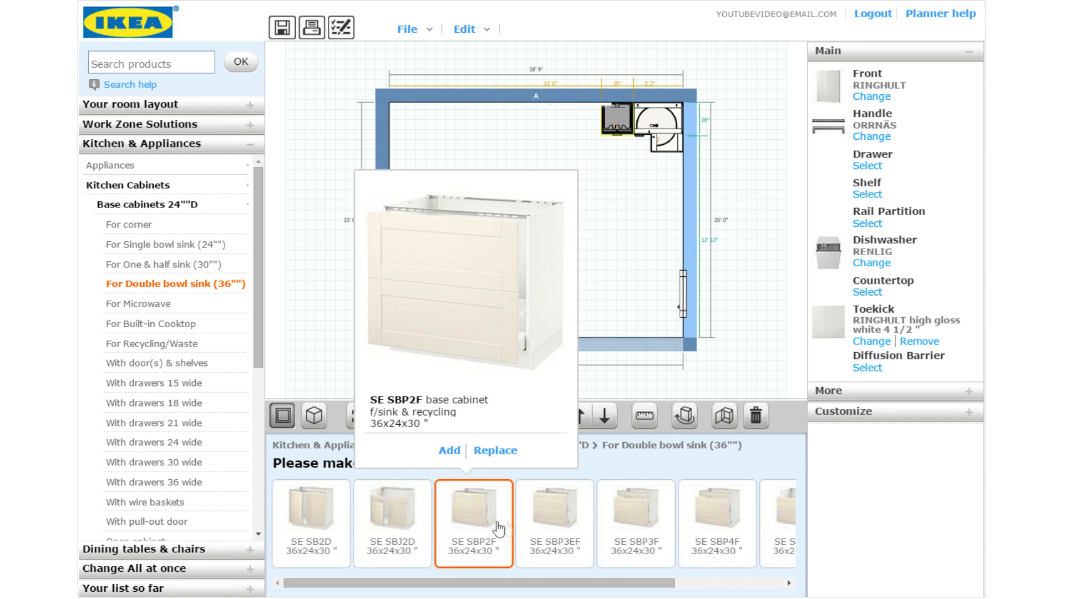
pyautogui.click(571, 527)
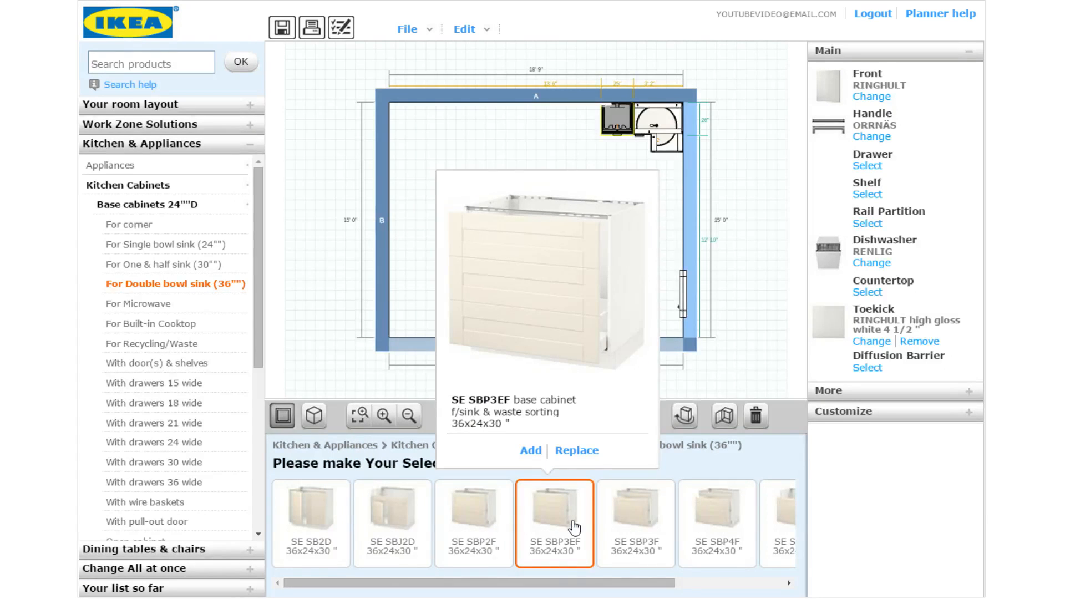
# Place the SE SB2D sink base cabinet on wall A beside the corner cabinet
pyautogui.moveTo(623, 584); pyautogui.dragTo(502, 571)
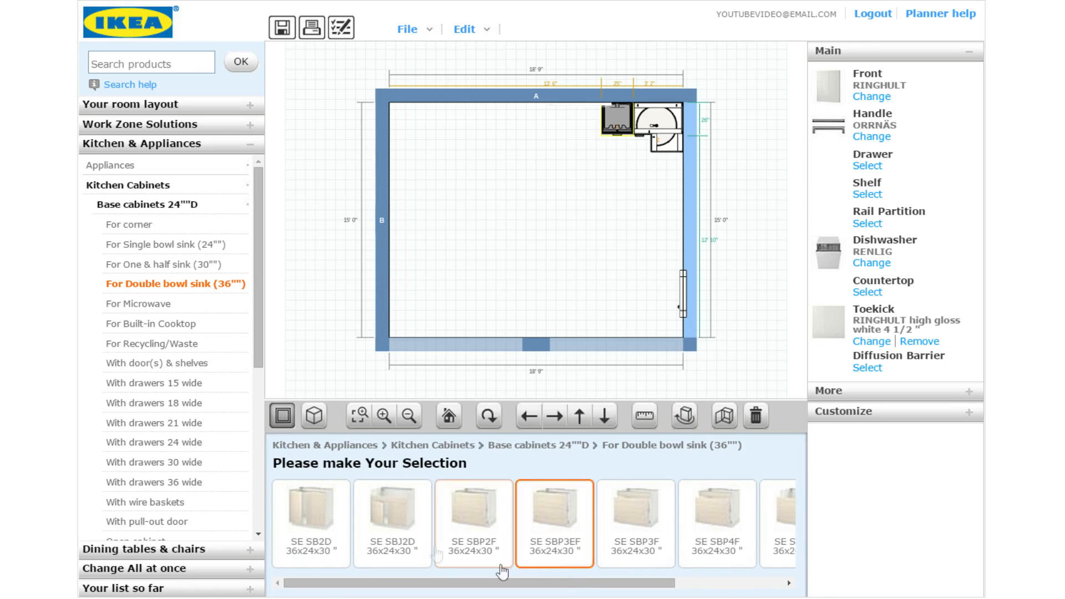
pyautogui.click(282, 501)
pyautogui.moveTo(282, 501); pyautogui.dragTo(602, 198)
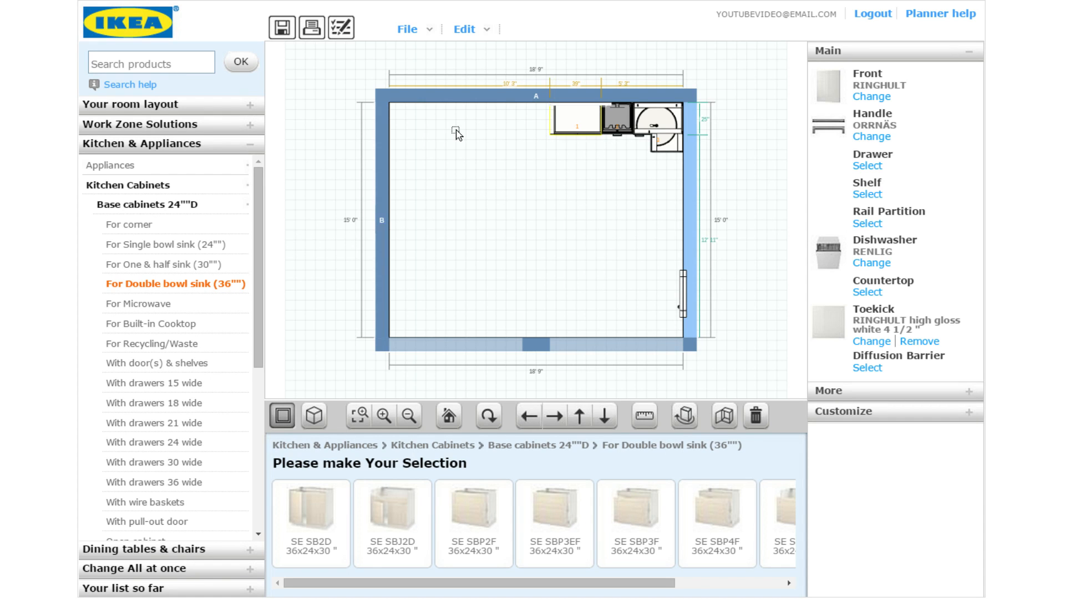
# Add the 36-inch SE B2E1I drawer base cabinet to wall A, left of the sink cabinet
pyautogui.click(180, 484)
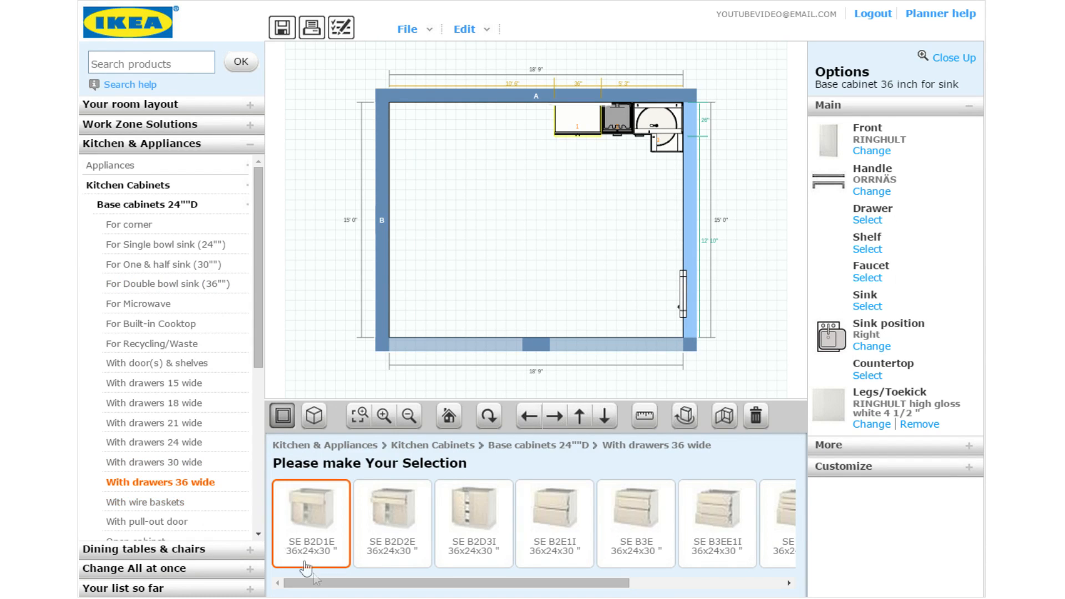
pyautogui.moveTo(407, 591); pyautogui.dragTo(526, 574)
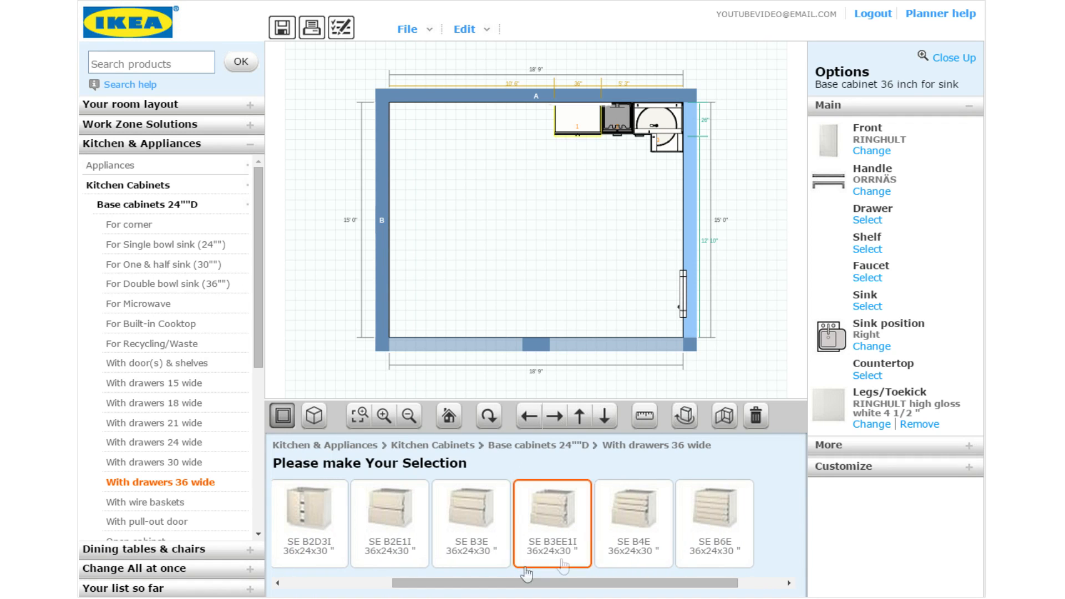
pyautogui.click(724, 528)
pyautogui.moveTo(644, 578); pyautogui.dragTo(528, 590)
pyautogui.click(559, 524)
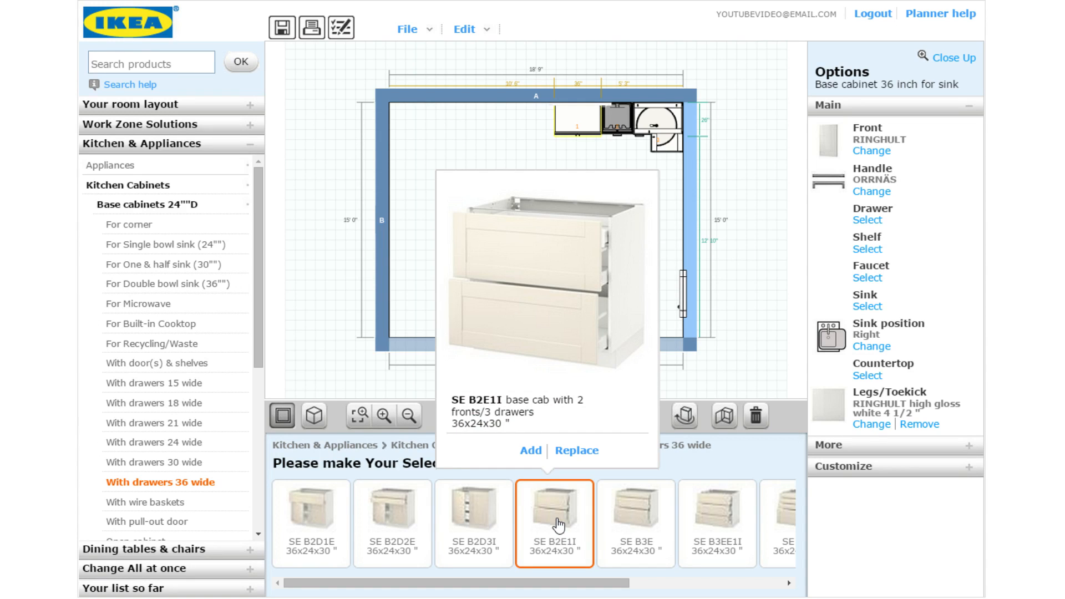
pyautogui.click(531, 450)
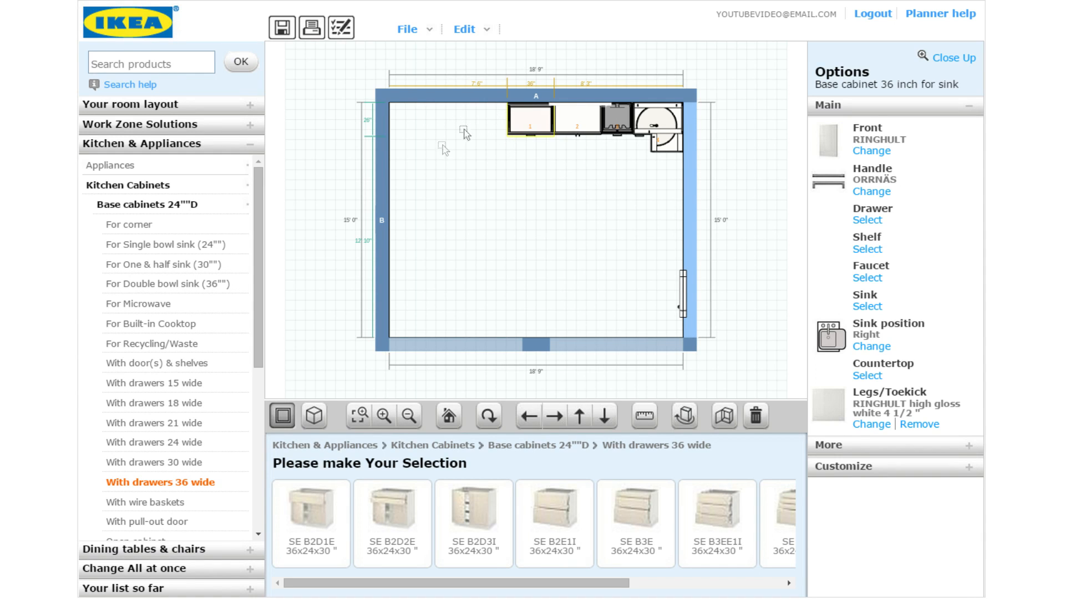
pyautogui.moveTo(259, 252); pyautogui.dragTo(252, 354)
pyautogui.scroll(3, 253, 354)
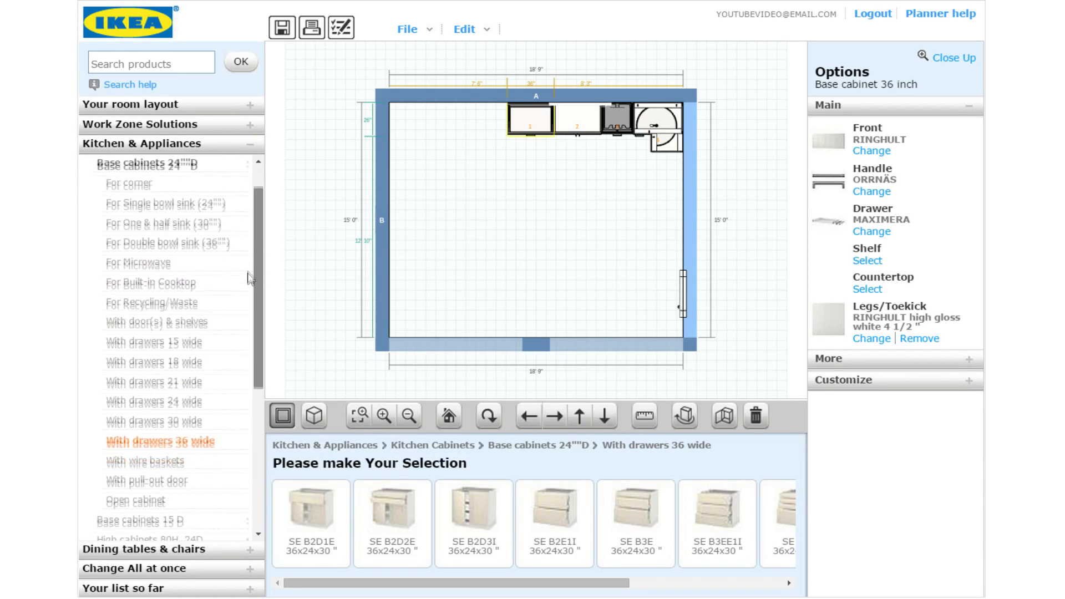
# Place the SE HMO2D2E 30x90-inch oven and microwave high cabinet on wall A
pyautogui.click(166, 206)
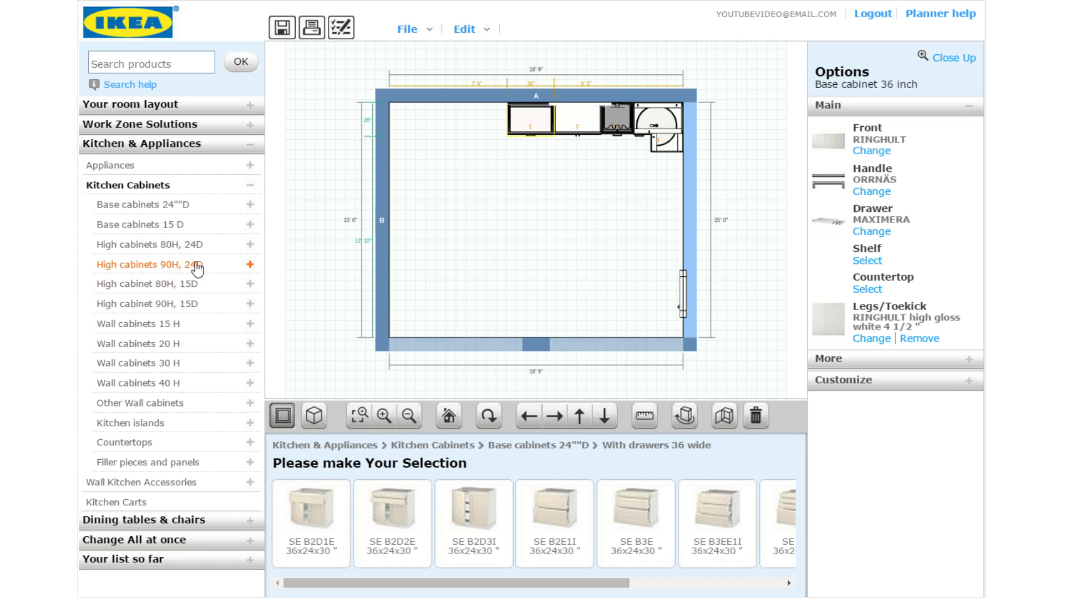
pyautogui.click(157, 268)
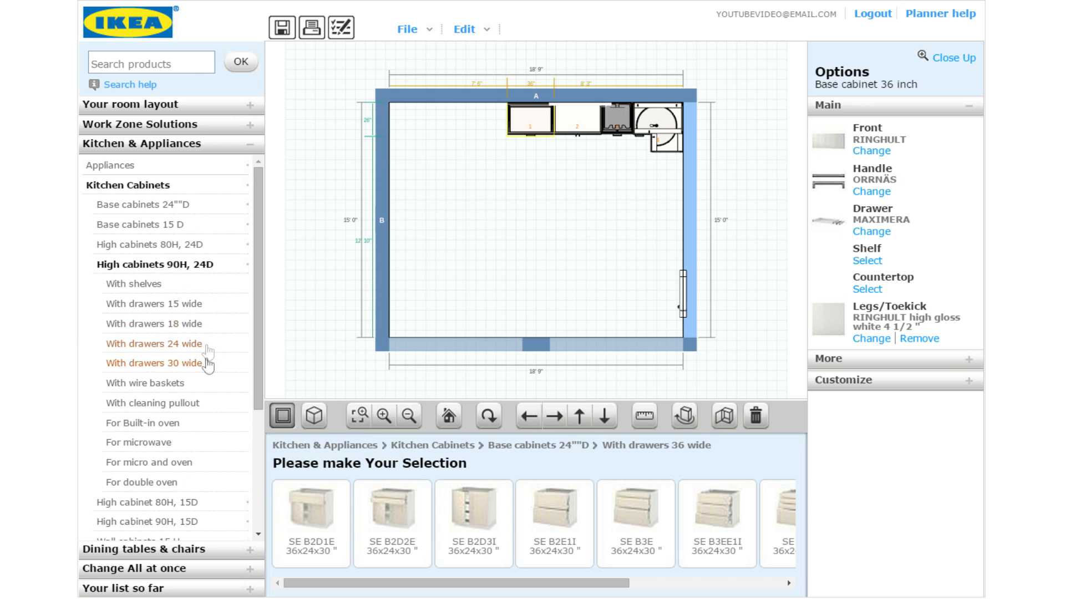
pyautogui.click(167, 466)
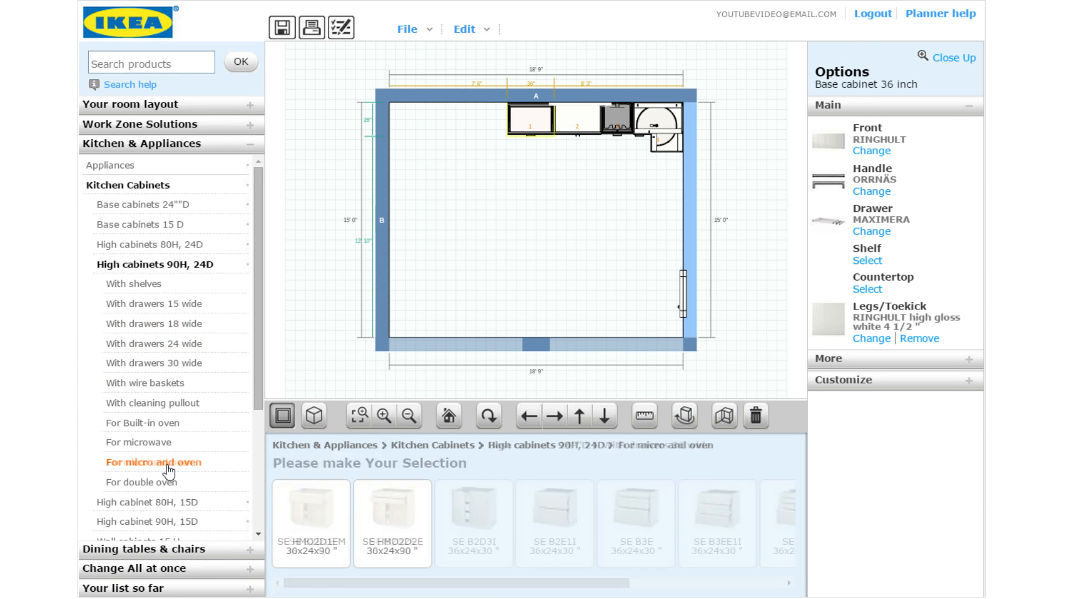
pyautogui.click(327, 535)
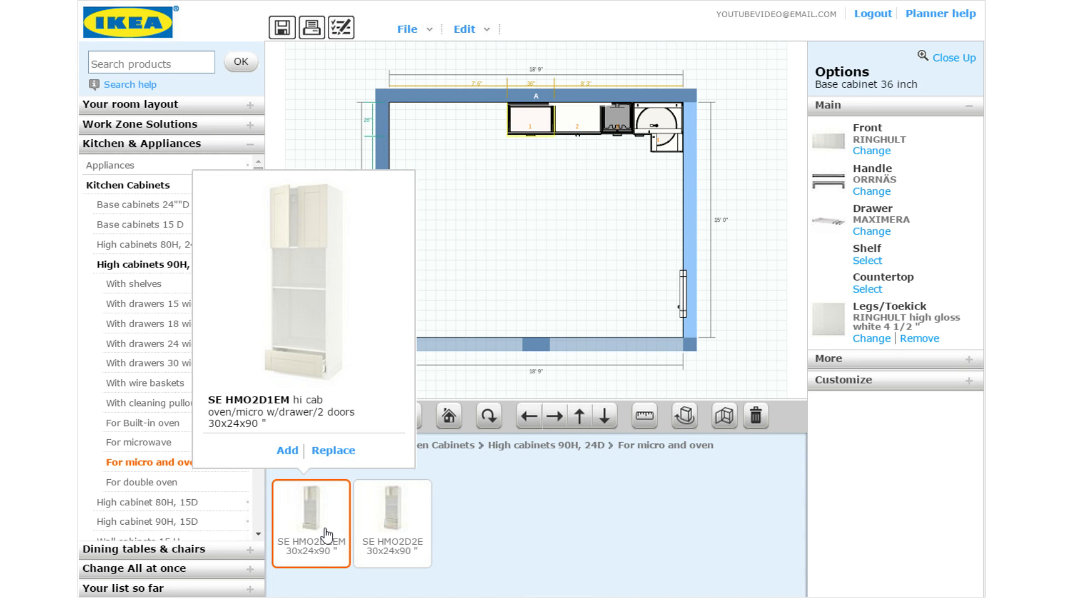
pyautogui.click(401, 534)
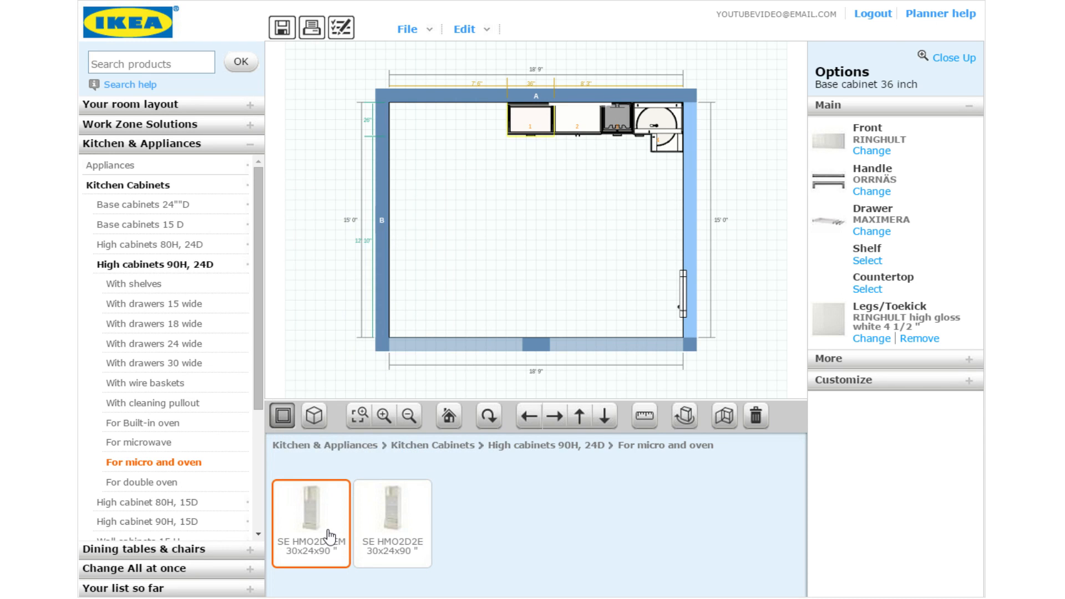
pyautogui.moveTo(396, 533)
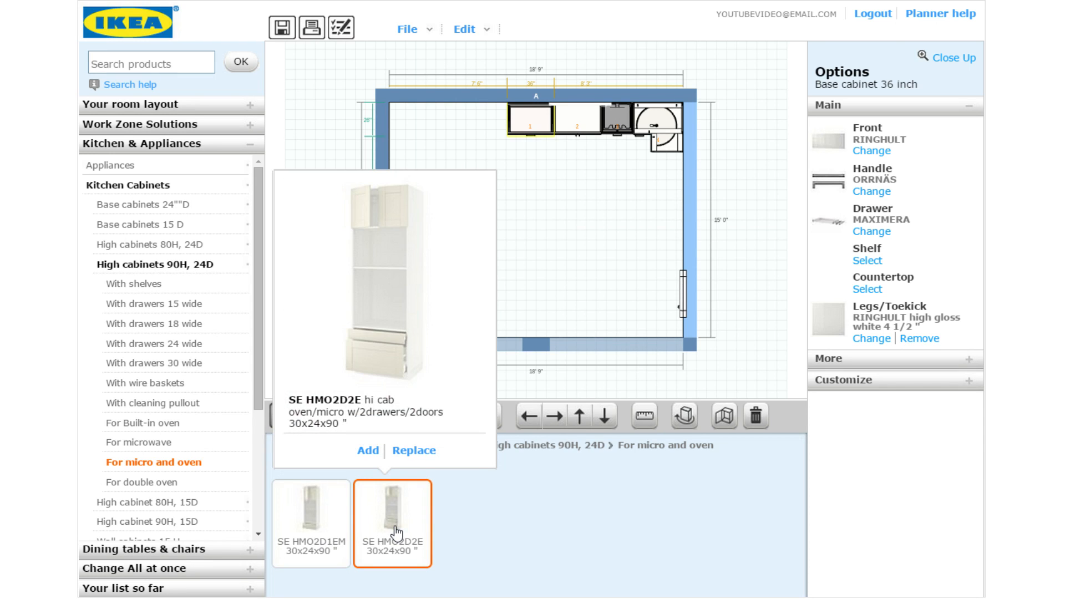
pyautogui.moveTo(396, 532); pyautogui.dragTo(555, 253)
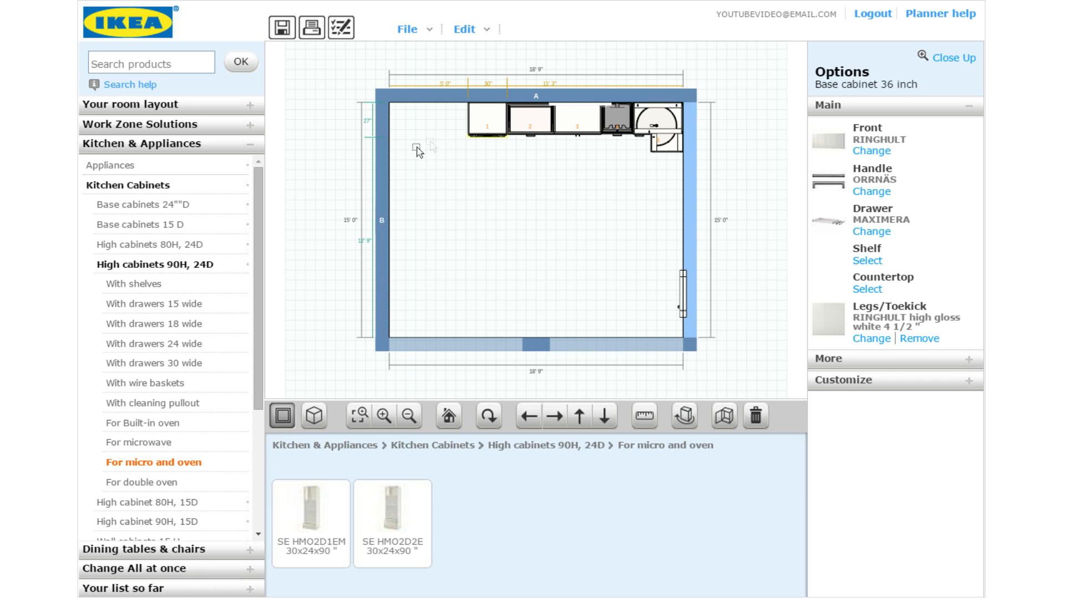
pyautogui.click(195, 266)
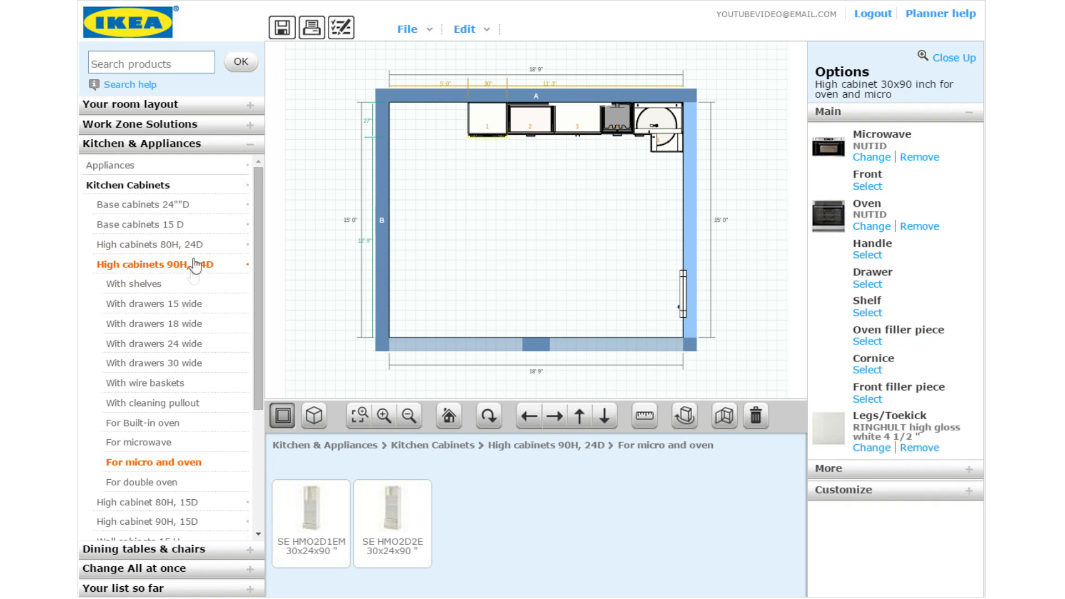
pyautogui.click(155, 169)
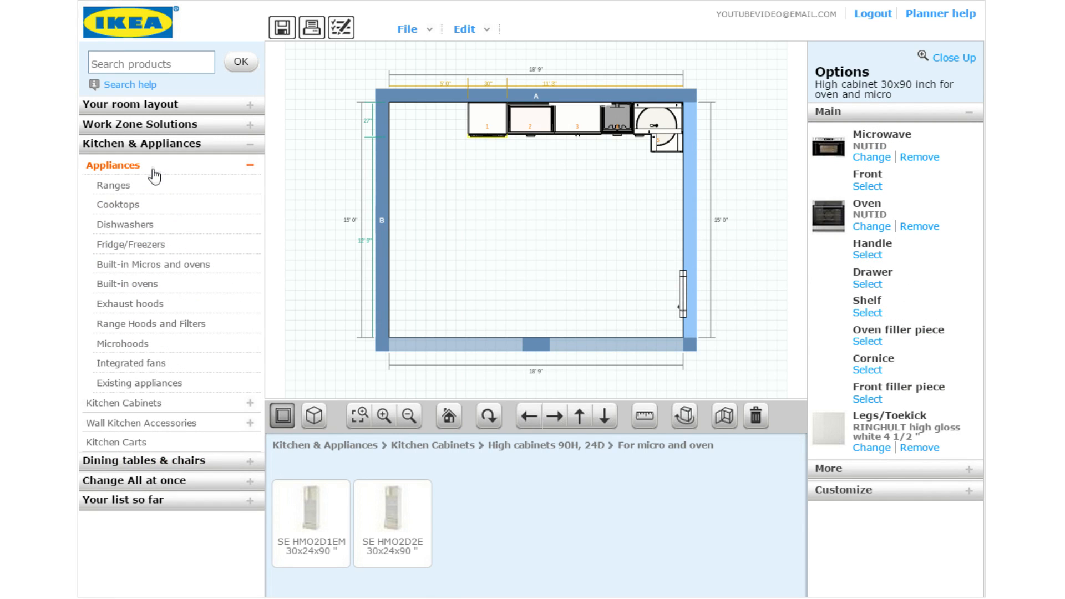
# Add the $1,799 NUTID 14/8 cu.ft side-by-side refrigerator and check its wall distances
pyautogui.click(153, 245)
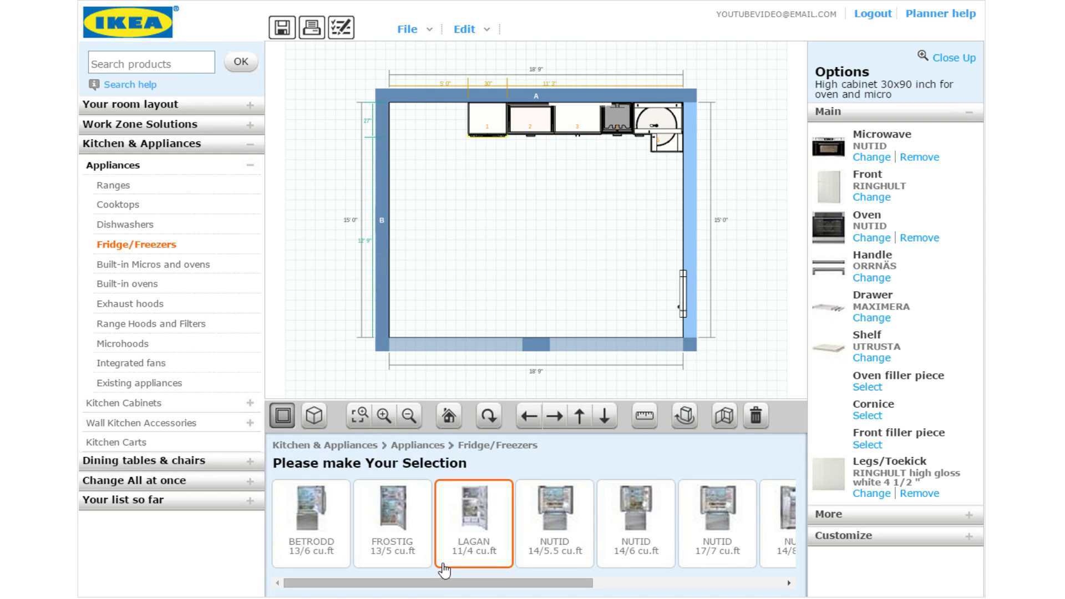
pyautogui.moveTo(450, 589); pyautogui.dragTo(603, 588)
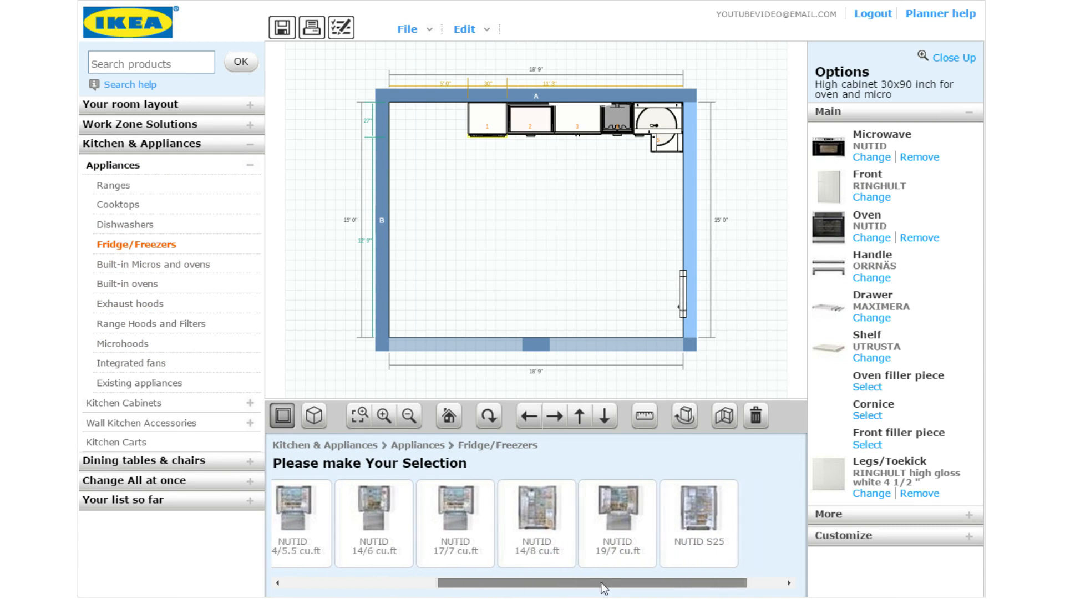
pyautogui.click(550, 531)
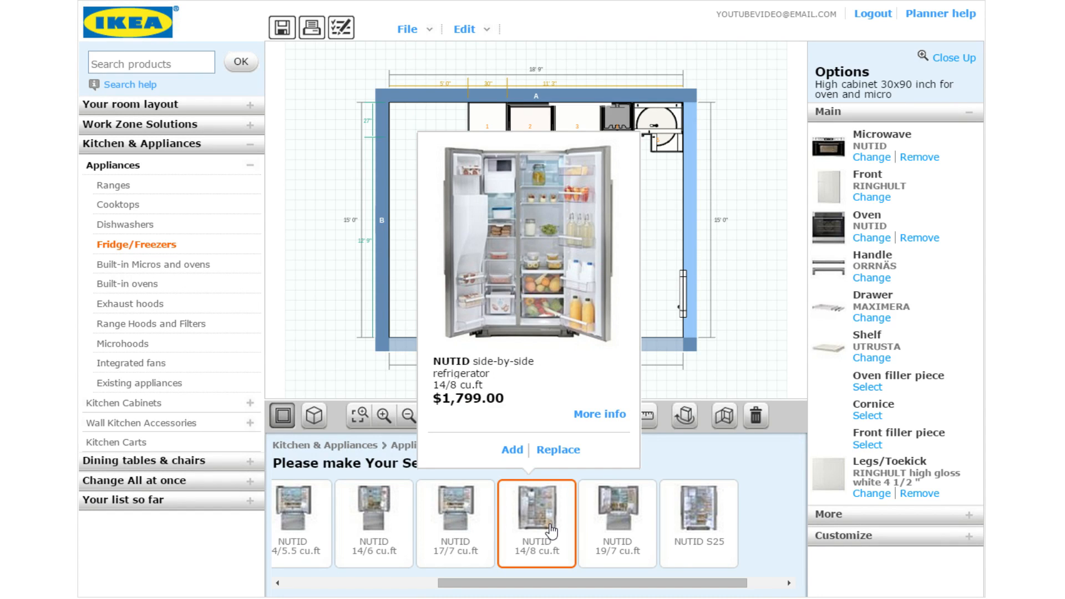
pyautogui.click(512, 449)
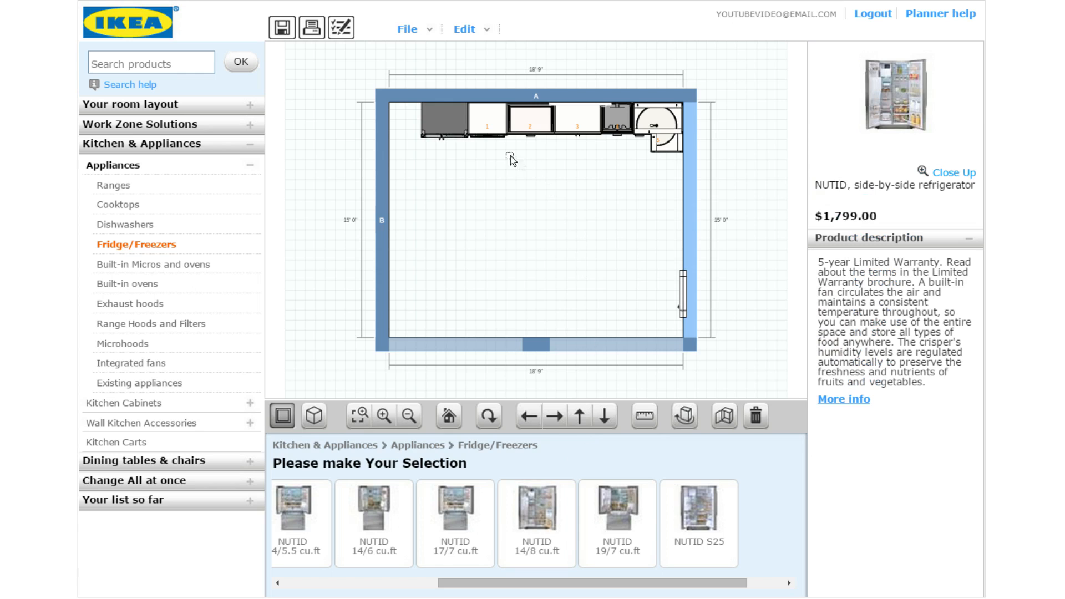
pyautogui.click(455, 126)
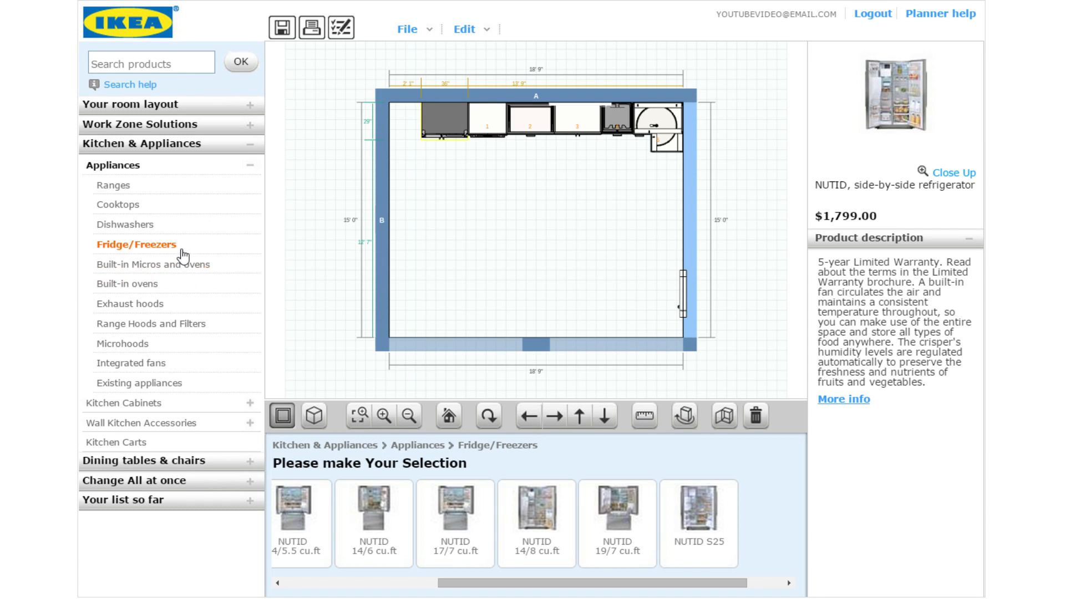
pyautogui.click(170, 400)
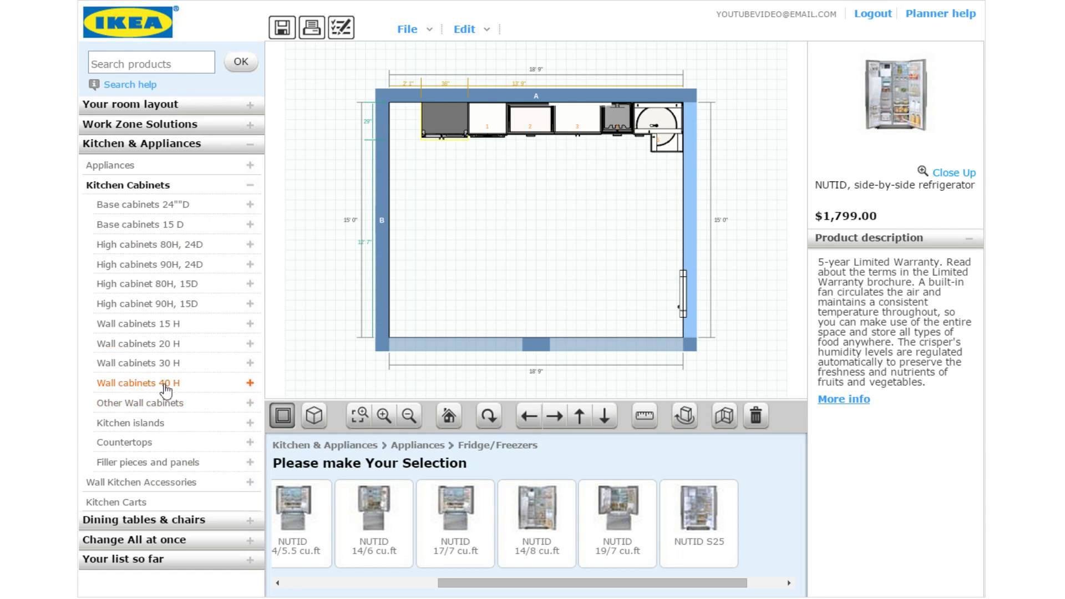
# Place the SE H1BT5I 24x24x90-inch high drawer cabinet at wall A's left end beside the fridge
pyautogui.click(167, 273)
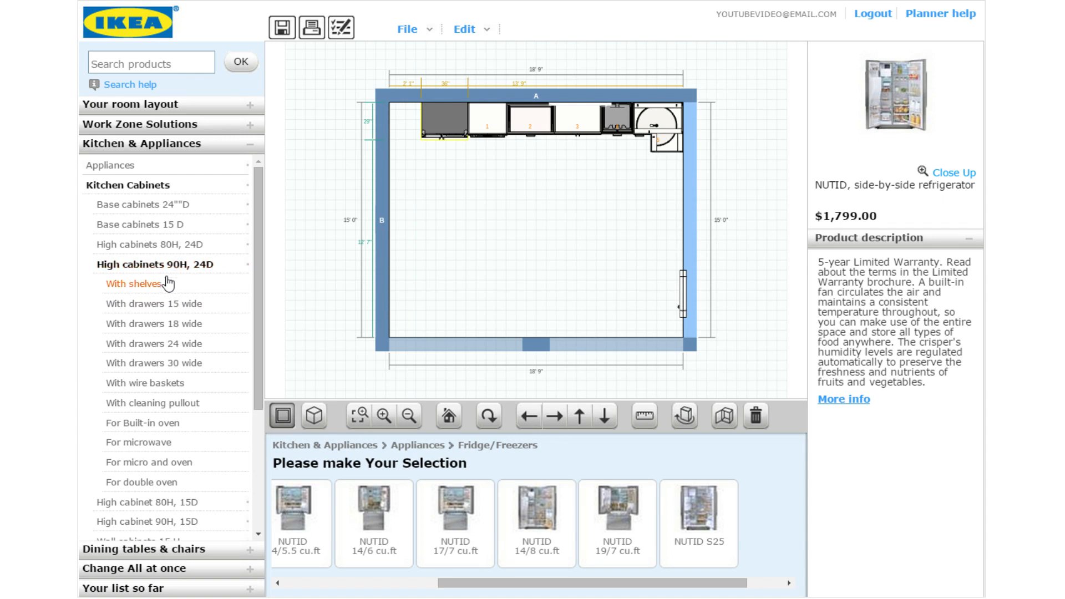
pyautogui.click(175, 346)
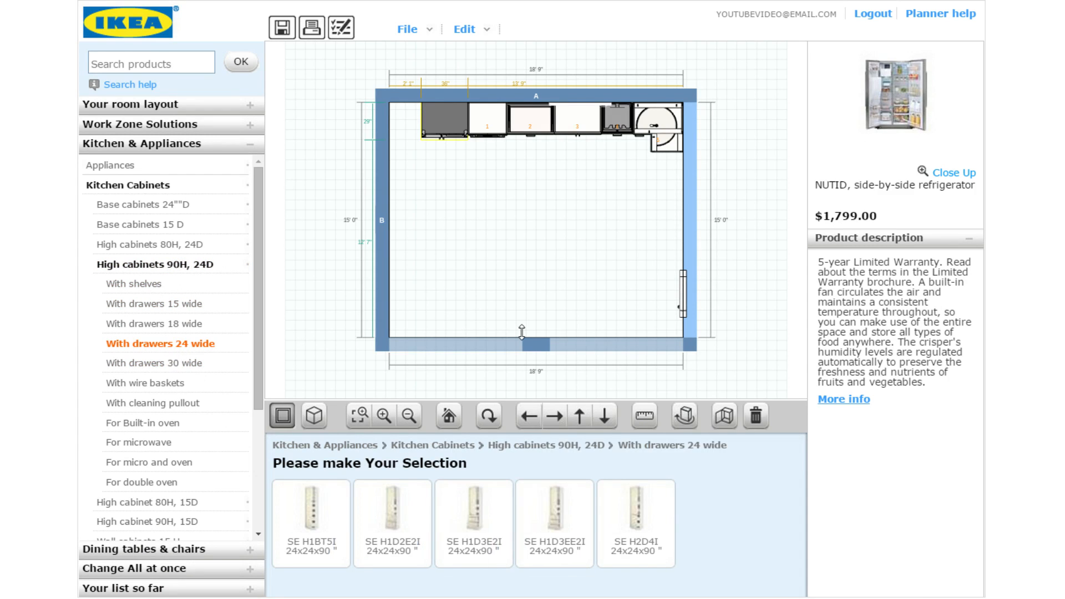
pyautogui.click(335, 511)
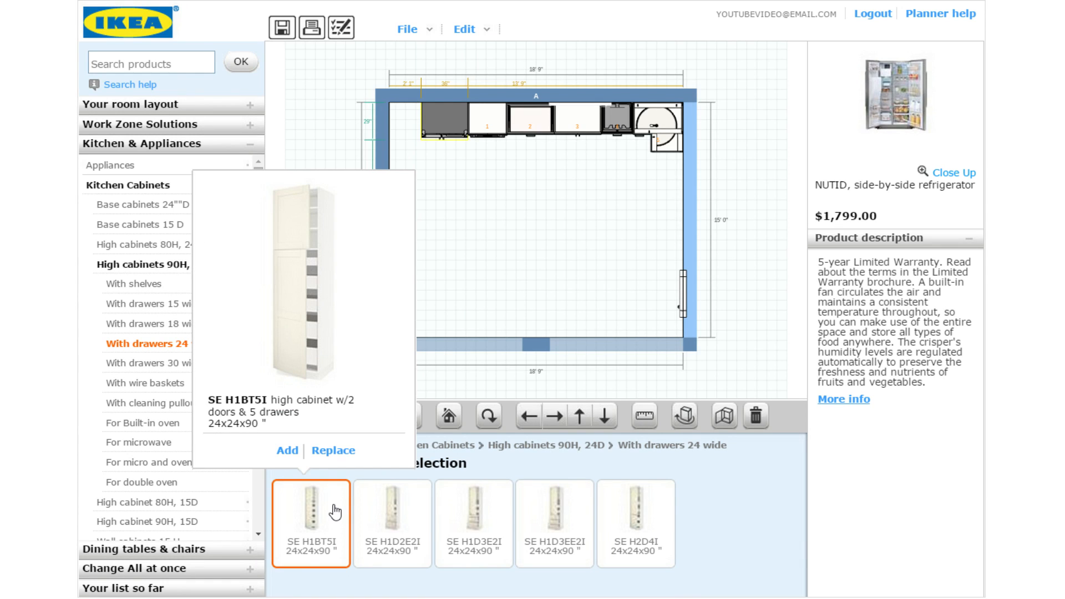
pyautogui.moveTo(335, 512); pyautogui.dragTo(543, 254)
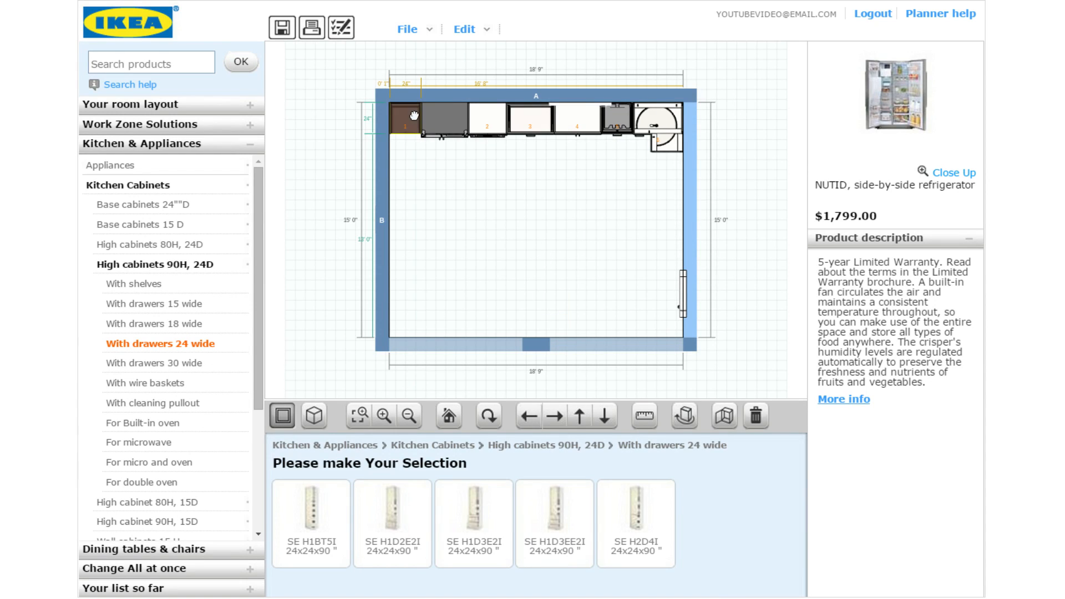
pyautogui.click(387, 90)
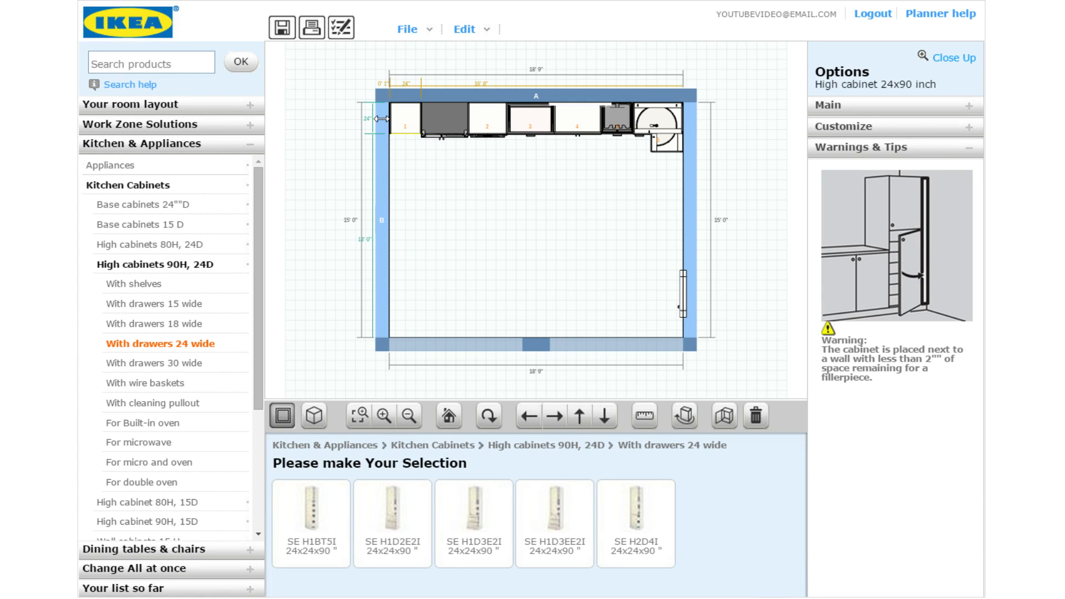
pyautogui.click(382, 161)
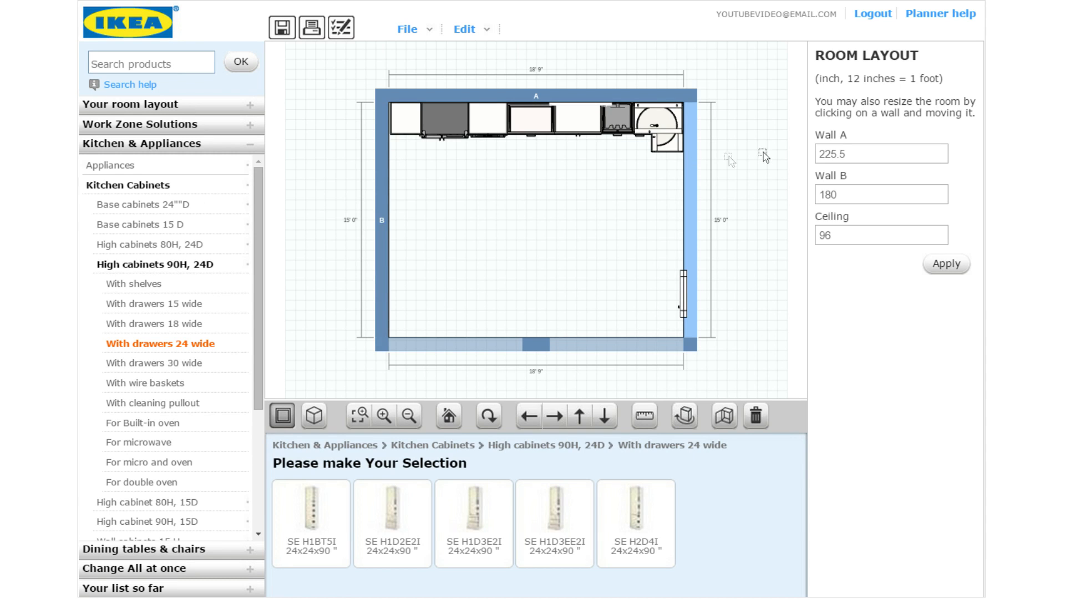
# Widen the room so Wall A is 226 inches, then check the tall and corner cabinets
pyautogui.moveTo(384, 167); pyautogui.dragTo(383, 166)
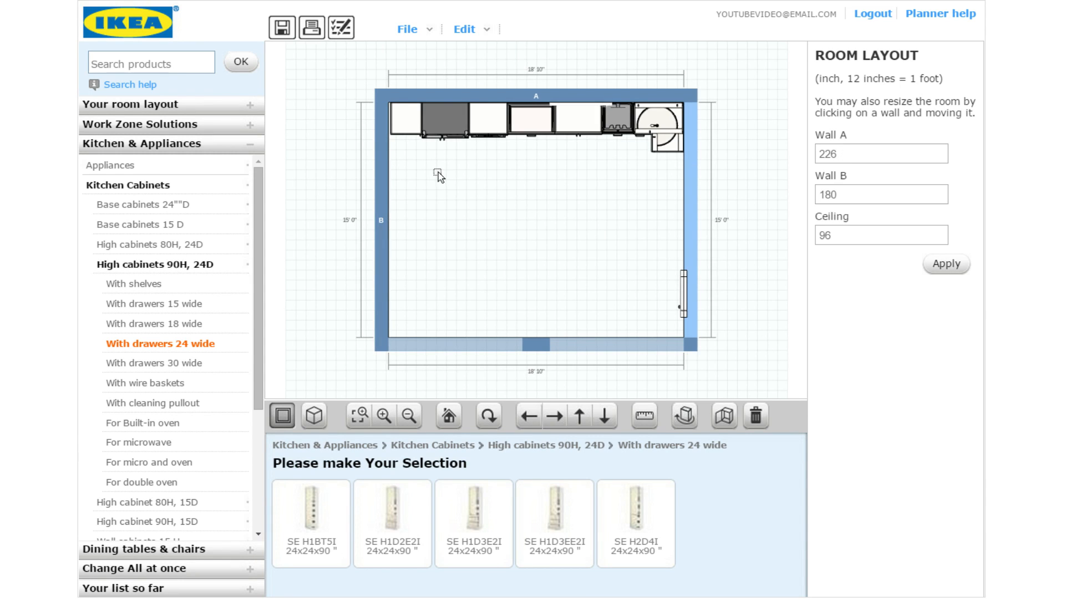
pyautogui.click(411, 130)
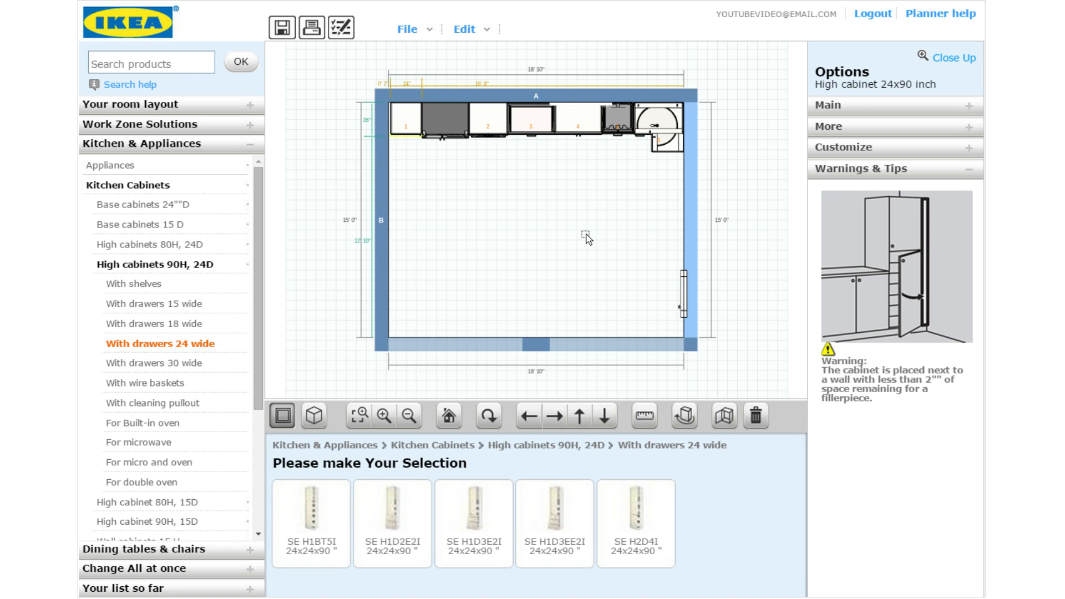
pyautogui.click(646, 143)
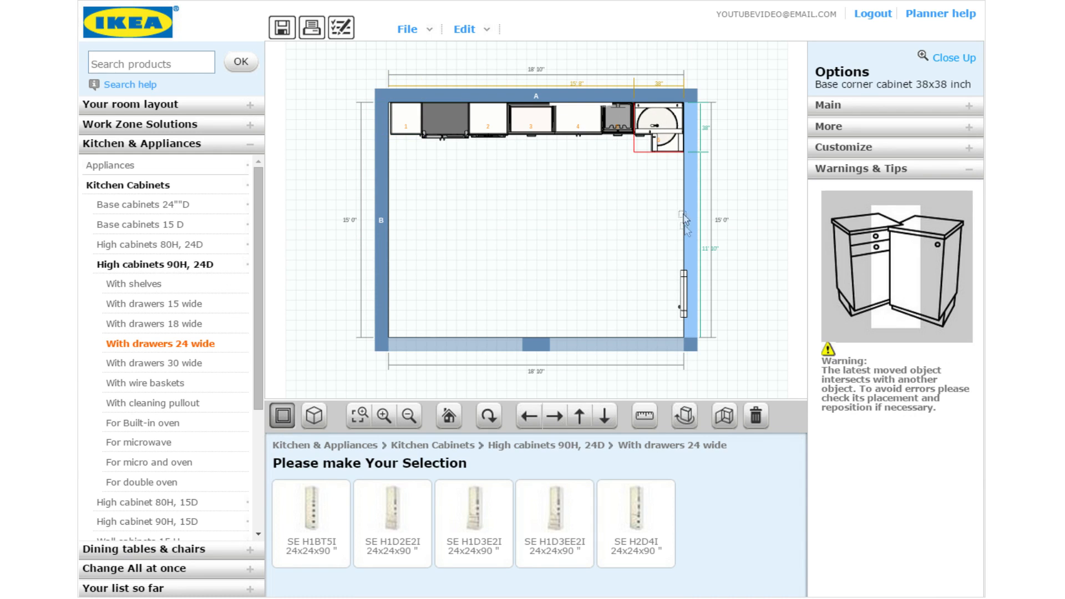
# Add two SE B2E1I 36-inch drawer base cabinets on the right wall below the corner cabinet
pyautogui.click(161, 210)
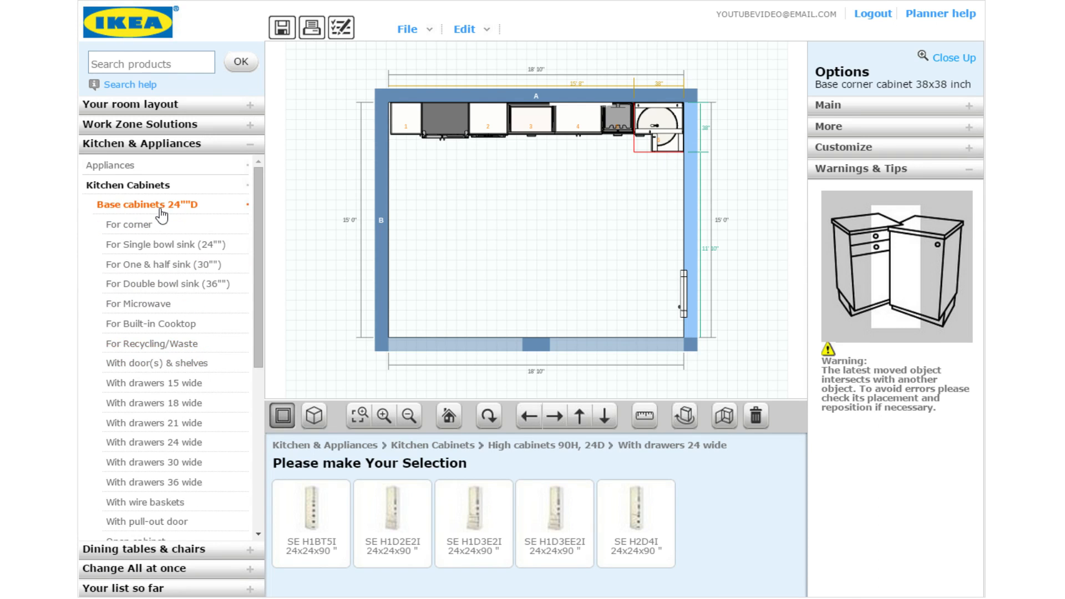
pyautogui.click(177, 483)
pyautogui.click(554, 521)
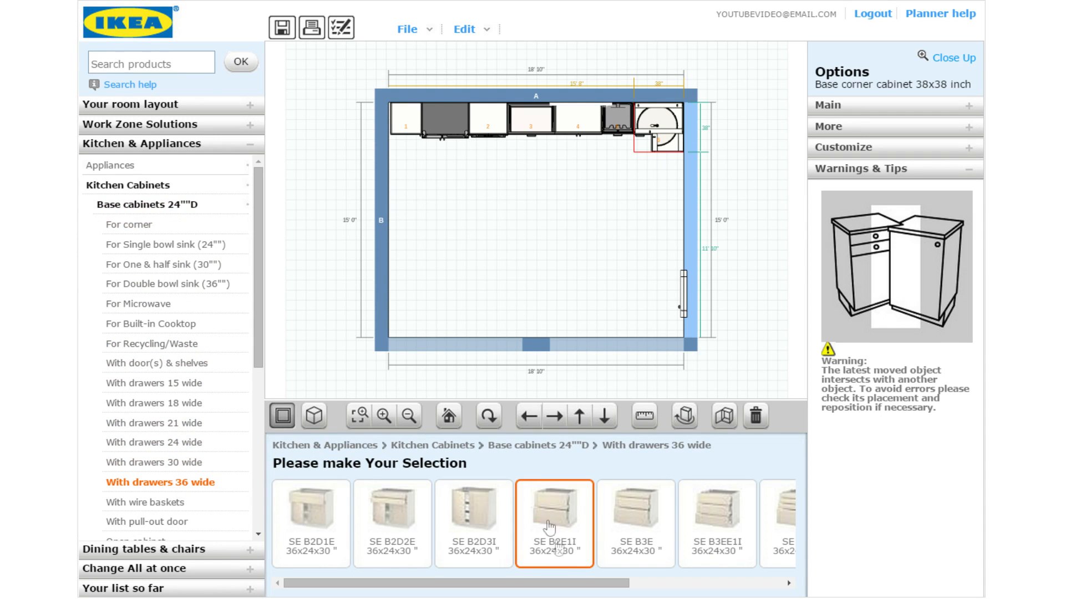
pyautogui.moveTo(542, 582); pyautogui.dragTo(597, 580)
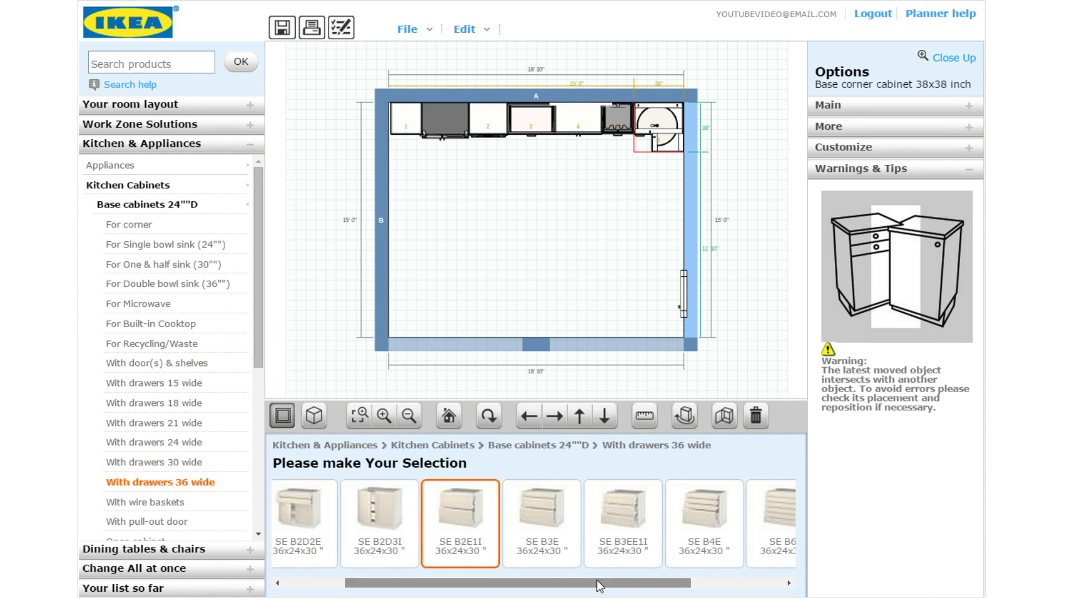
pyautogui.doubleClick(463, 516)
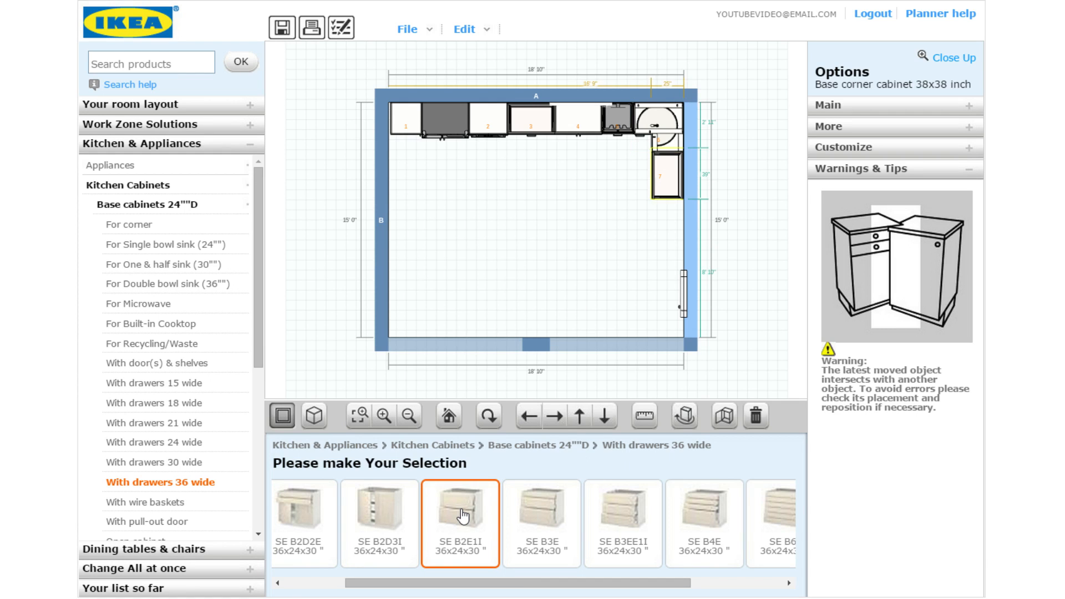
pyautogui.doubleClick(463, 516)
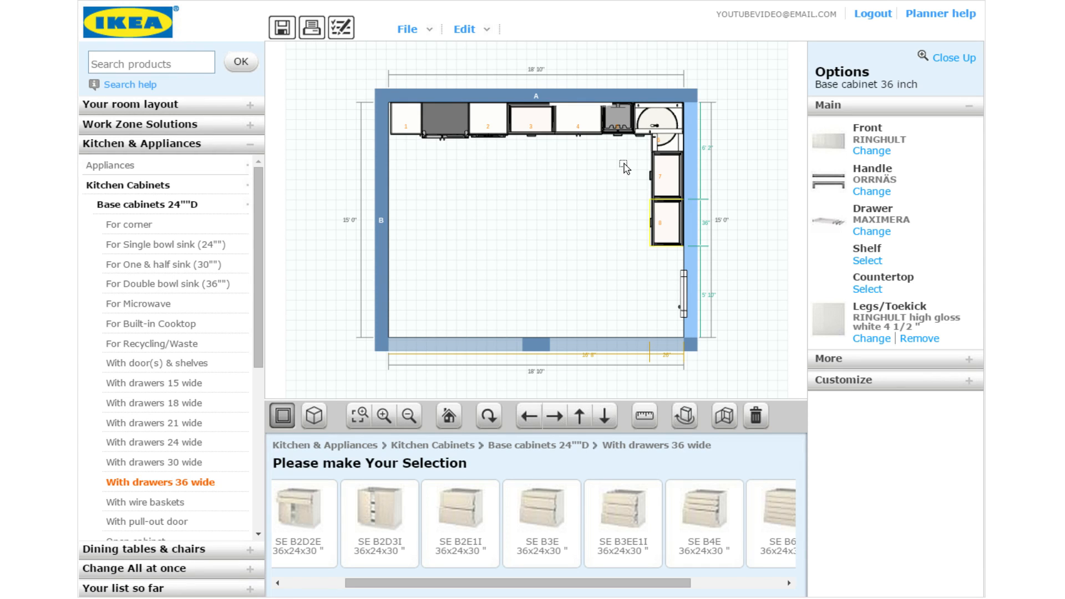
# Fit the top-wall sink cabinet with a HJUVIK faucet
pyautogui.click(594, 127)
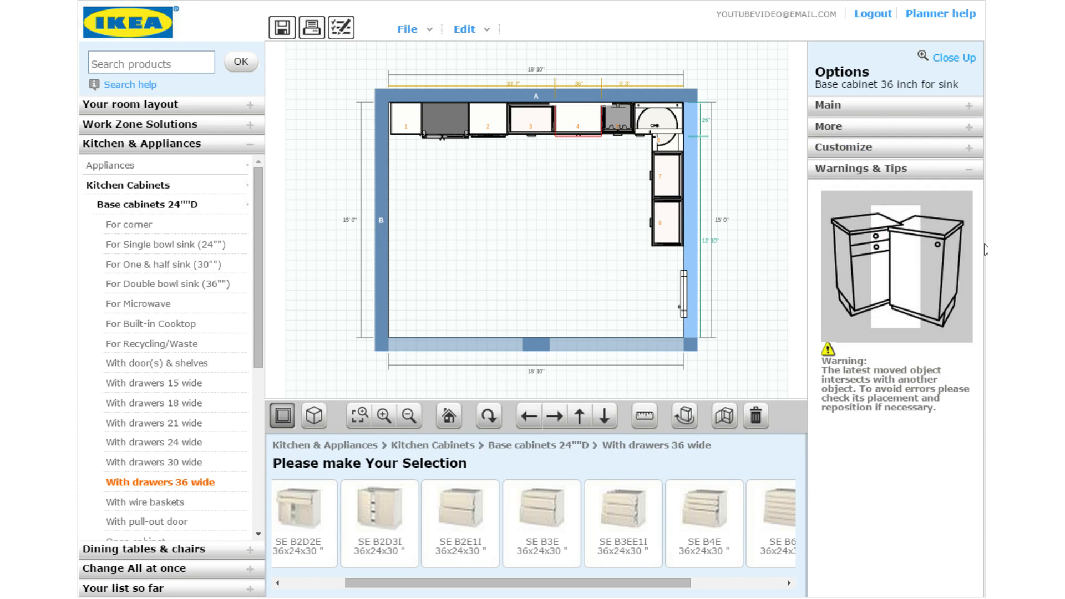
pyautogui.click(859, 113)
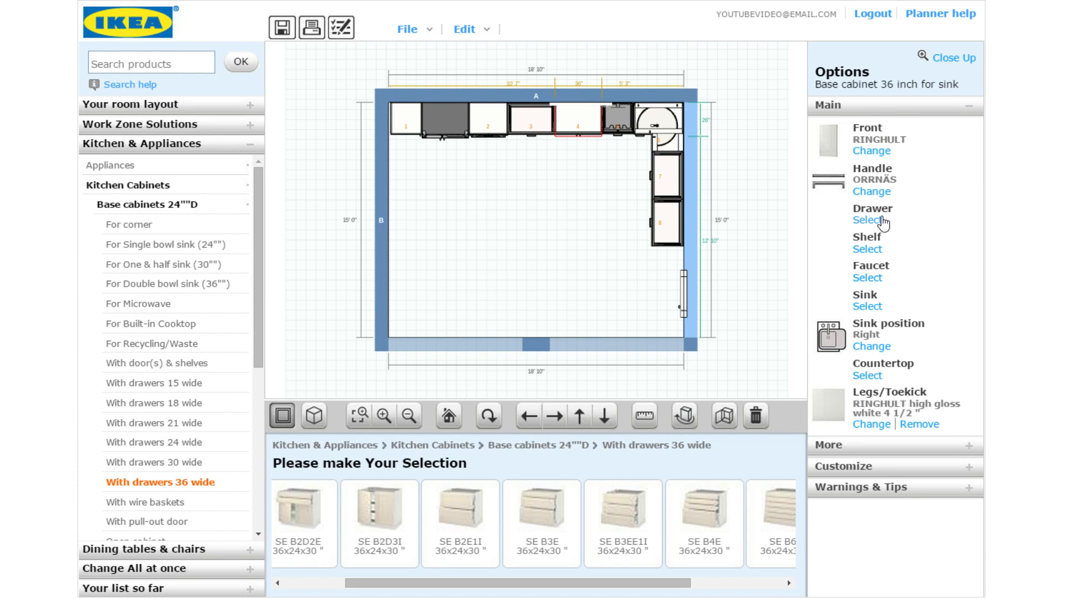
pyautogui.click(866, 279)
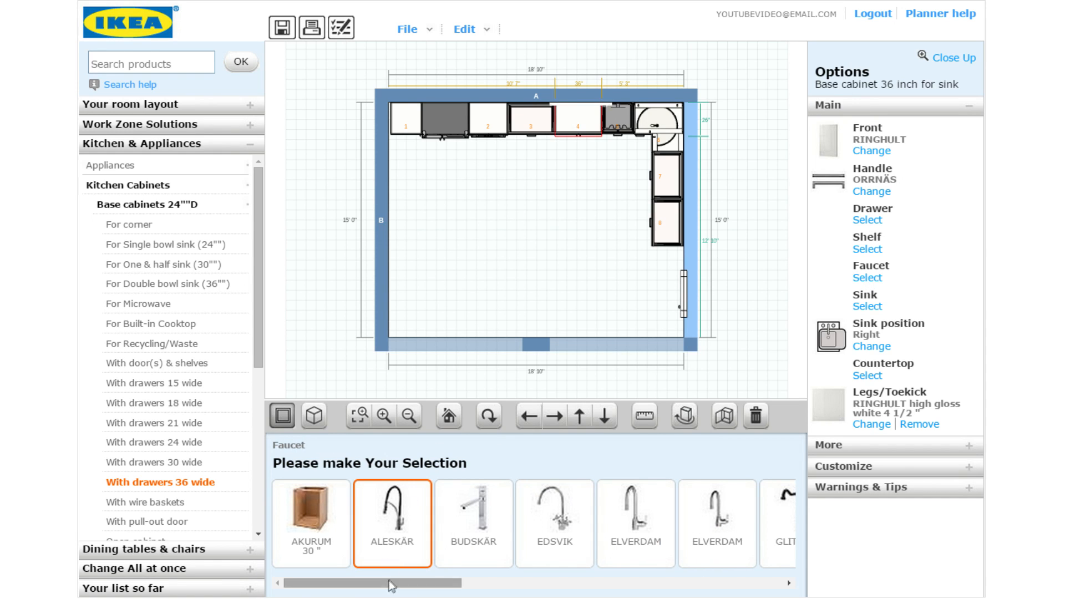
pyautogui.moveTo(398, 584); pyautogui.dragTo(565, 582)
pyautogui.click(462, 524)
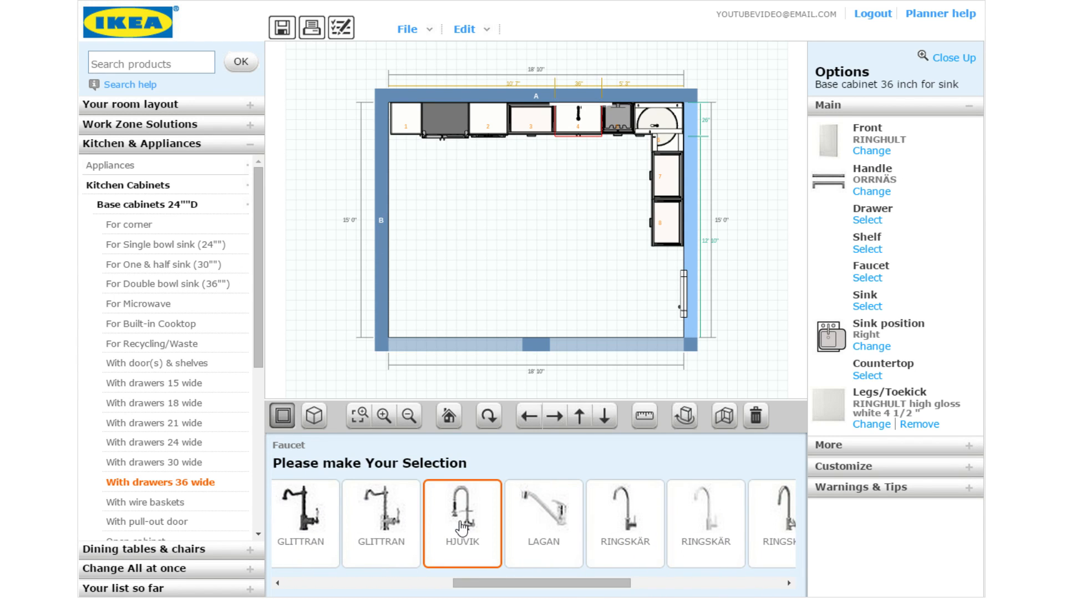
# Apply a BOHOLMEN 31x19 5/8" double-bowl sink to the sink cabinet
pyautogui.click(834, 127)
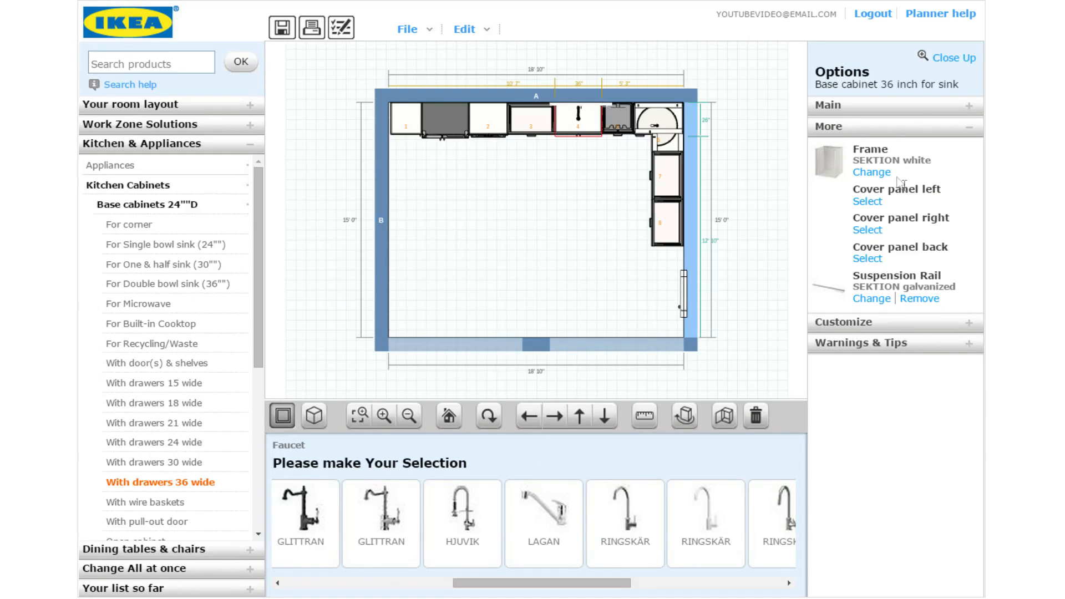
pyautogui.click(893, 109)
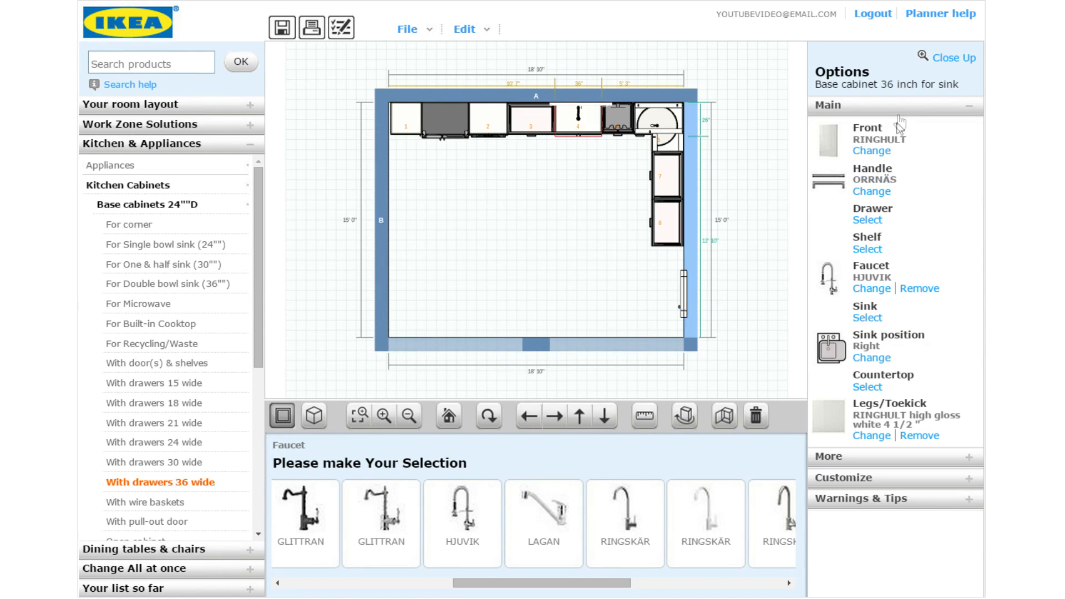
pyautogui.click(876, 317)
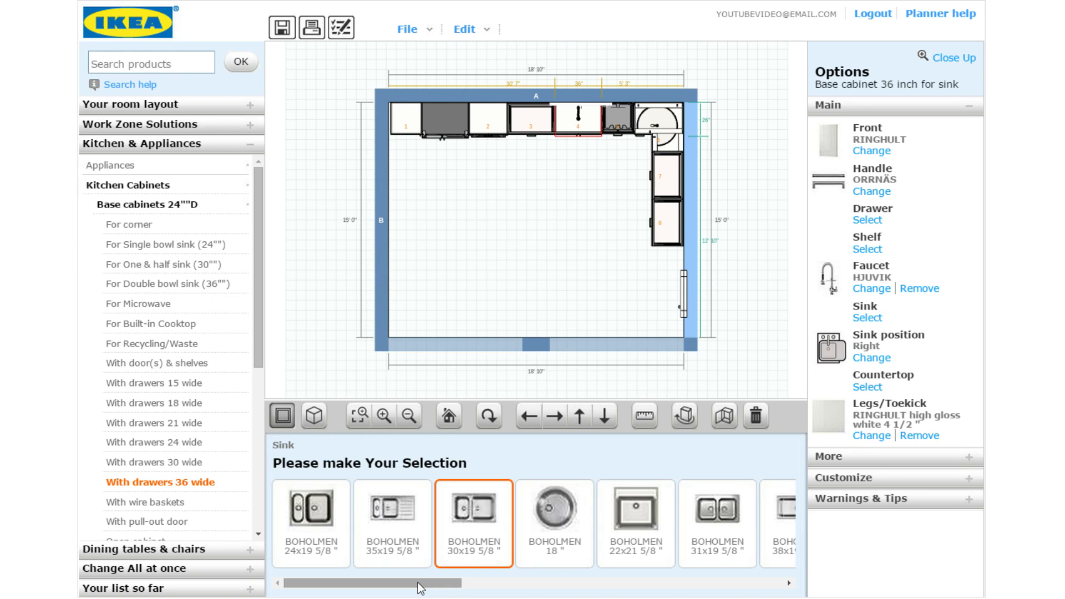
pyautogui.moveTo(418, 582); pyautogui.dragTo(478, 583)
pyautogui.click(548, 524)
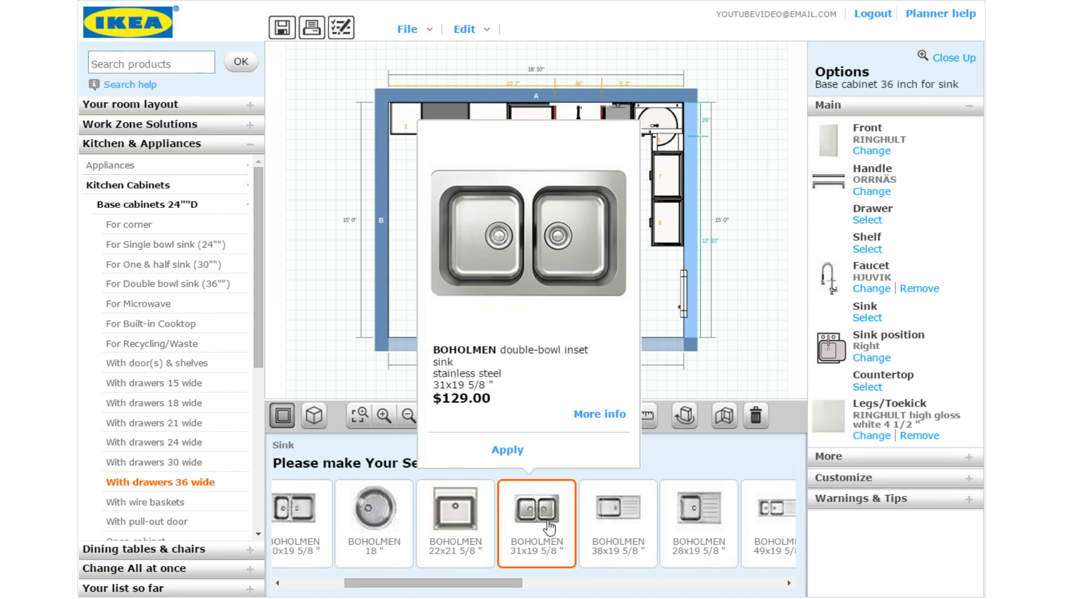
pyautogui.click(508, 449)
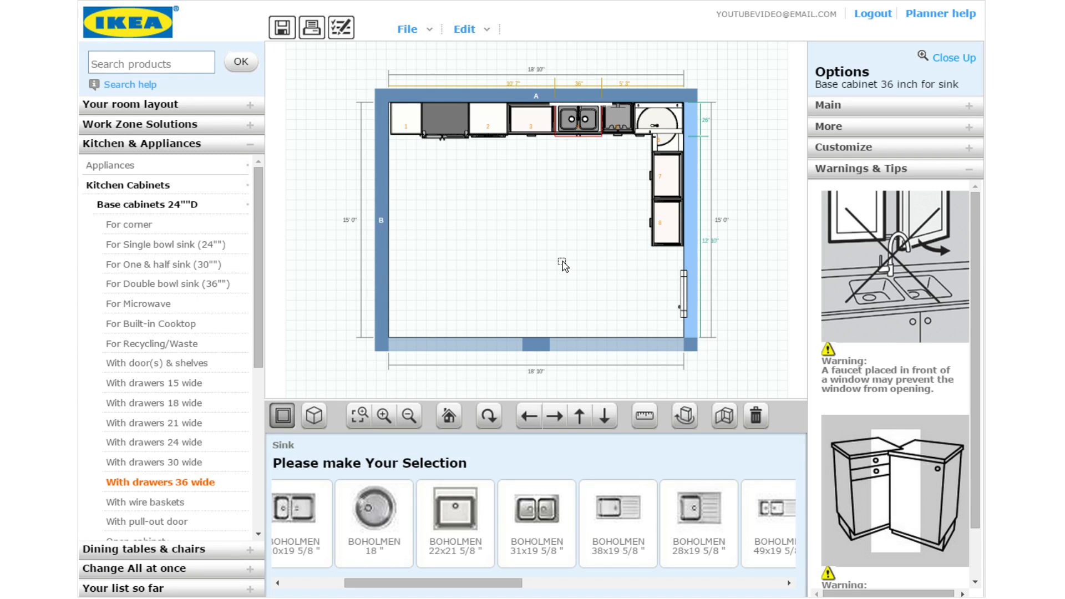
# Lay a ruler running 4' 0" vertically from the Wall A cabinet edge into the room
pyautogui.click(561, 261)
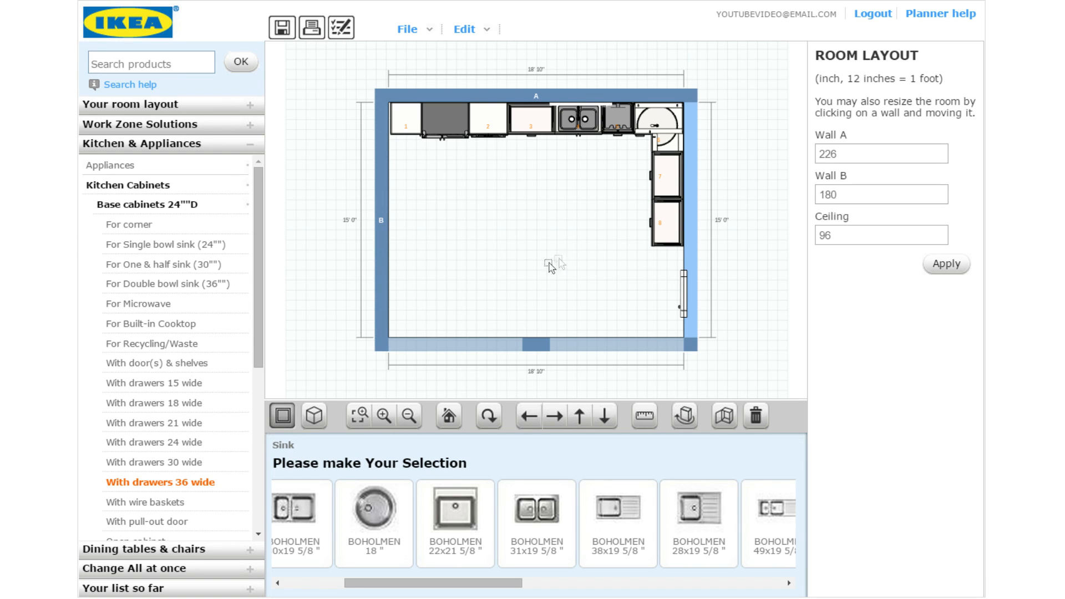
pyautogui.click(642, 427)
pyautogui.moveTo(515, 218); pyautogui.dragTo(533, 135)
pyautogui.moveTo(555, 209); pyautogui.dragTo(528, 195)
pyautogui.click(627, 189)
# Place a 24-inch drawer base cabinet at the end of the 4' 0" line as the island's first cabinet
pyautogui.click(197, 442)
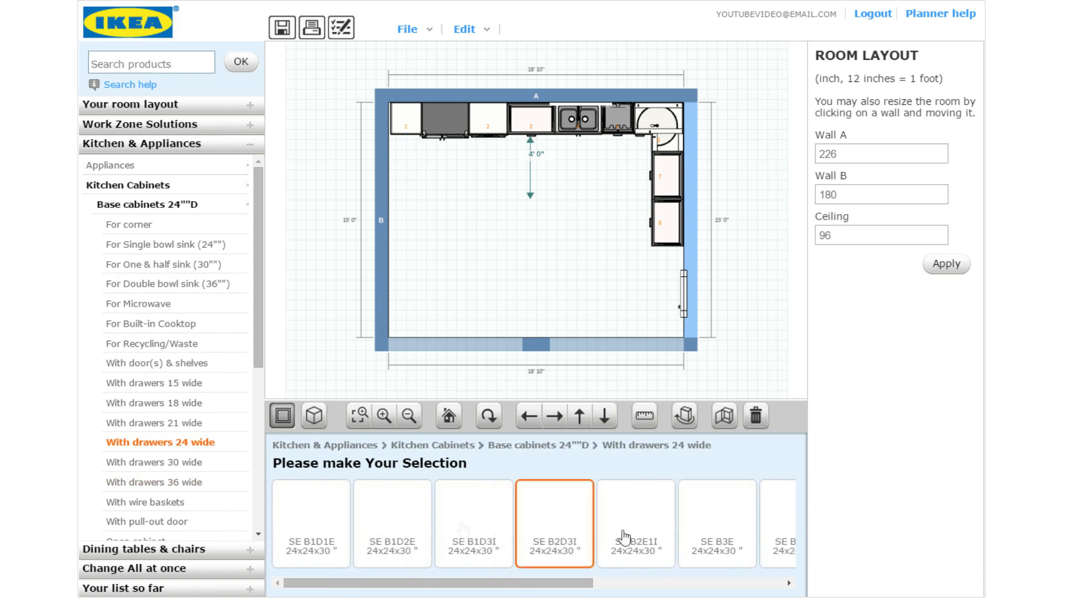
pyautogui.moveTo(506, 582)
pyautogui.mouseDown()
pyautogui.moveTo(587, 580)
pyautogui.moveTo(497, 580)
pyautogui.mouseUp()
pyautogui.moveTo(643, 491); pyautogui.dragTo(527, 213)
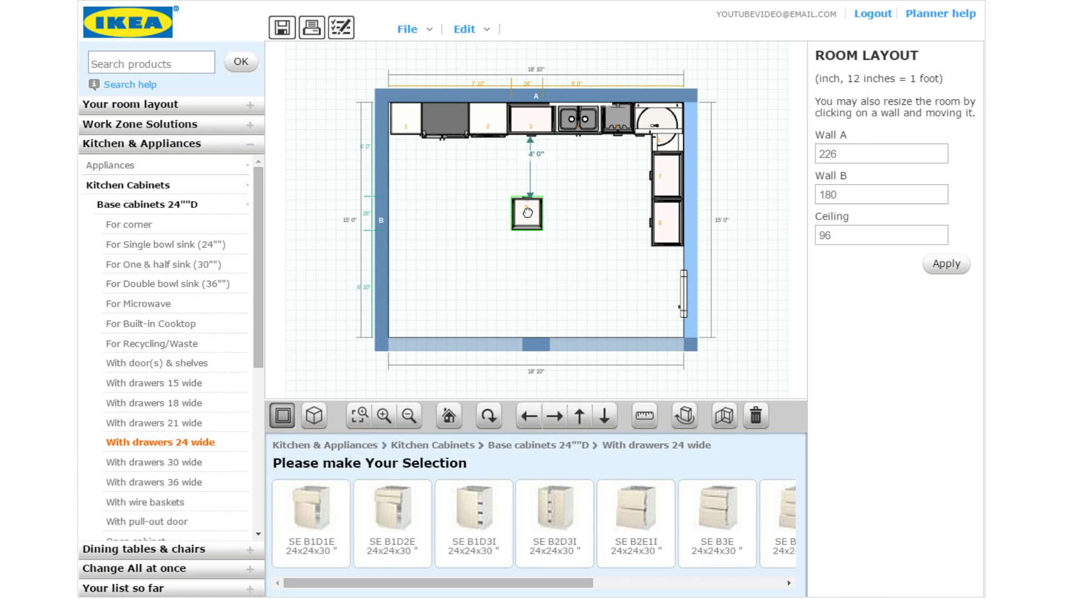
pyautogui.moveTo(528, 213); pyautogui.dragTo(568, 217)
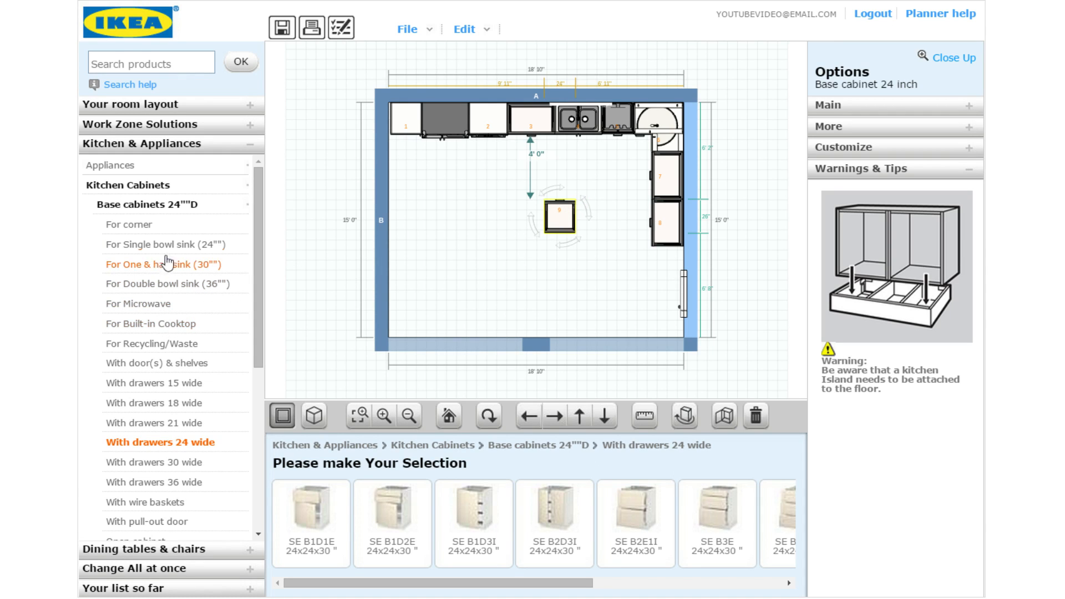
pyautogui.click(145, 168)
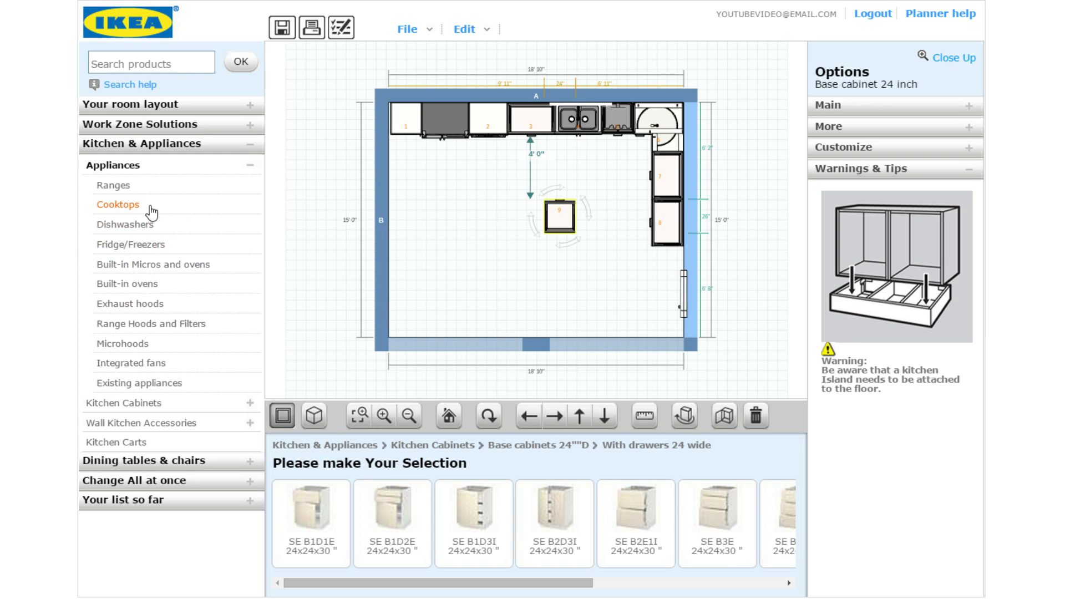
# Add the 30-inch SE CT2E1I cooktop base cabinet to the island, left of the drawer cabinet
pyautogui.click(119, 205)
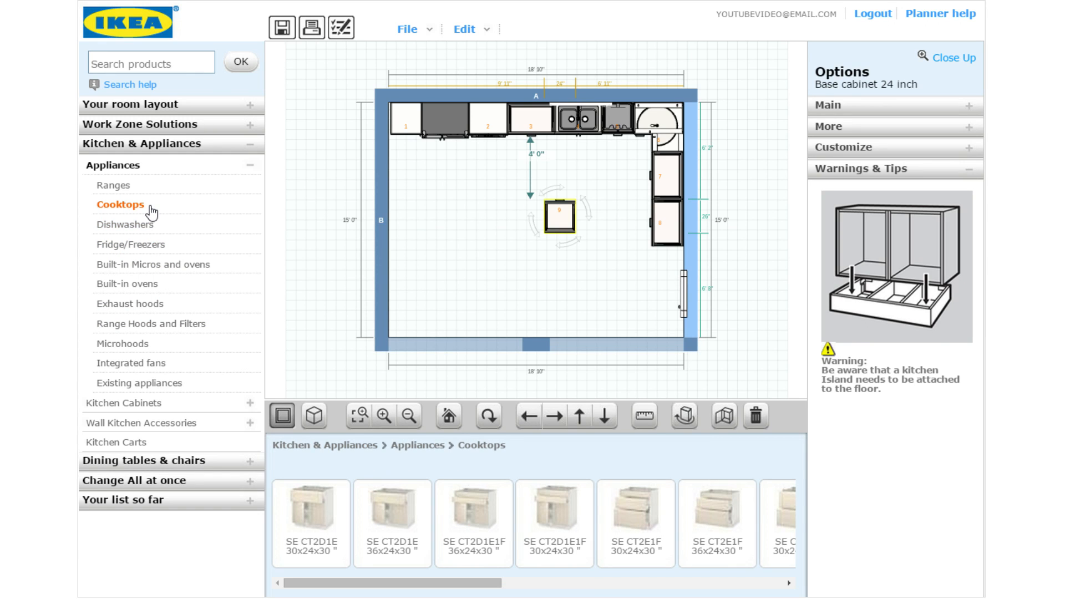
pyautogui.click(490, 508)
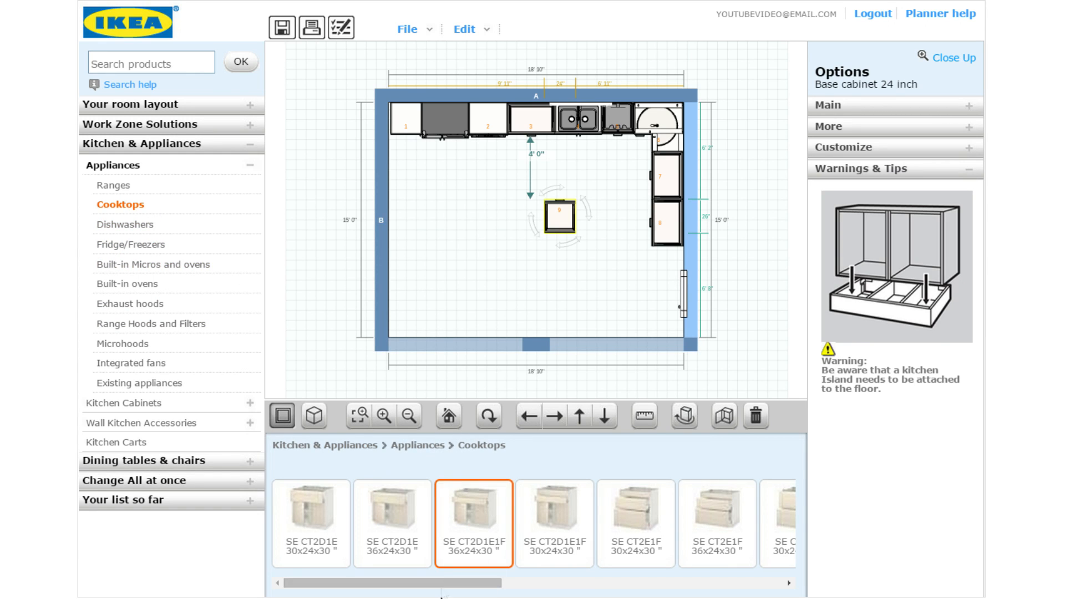
pyautogui.moveTo(445, 583); pyautogui.dragTo(617, 564)
pyautogui.click(617, 564)
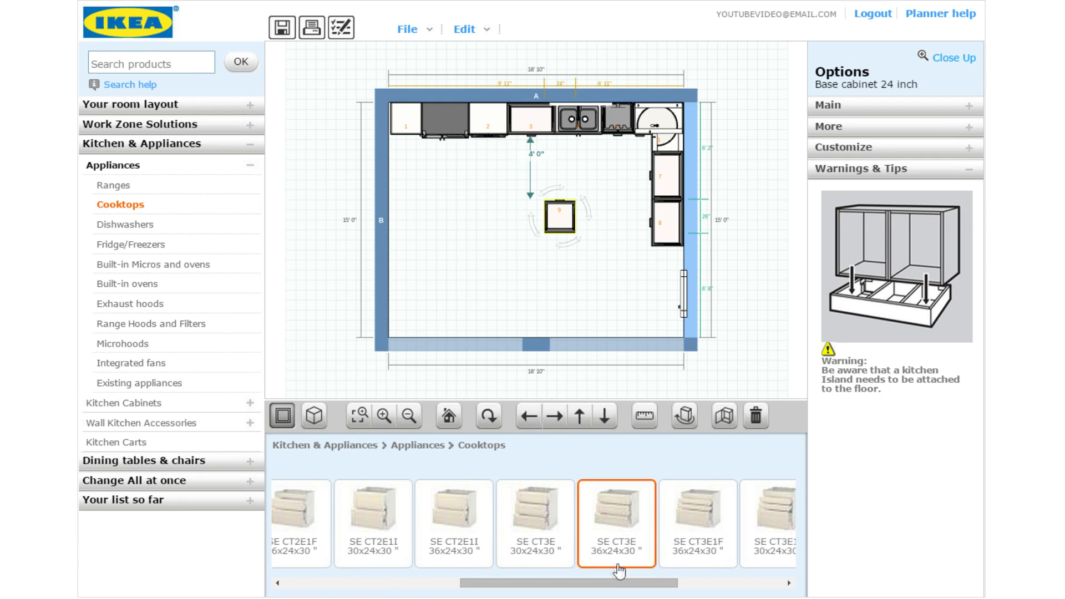
pyautogui.click(395, 507)
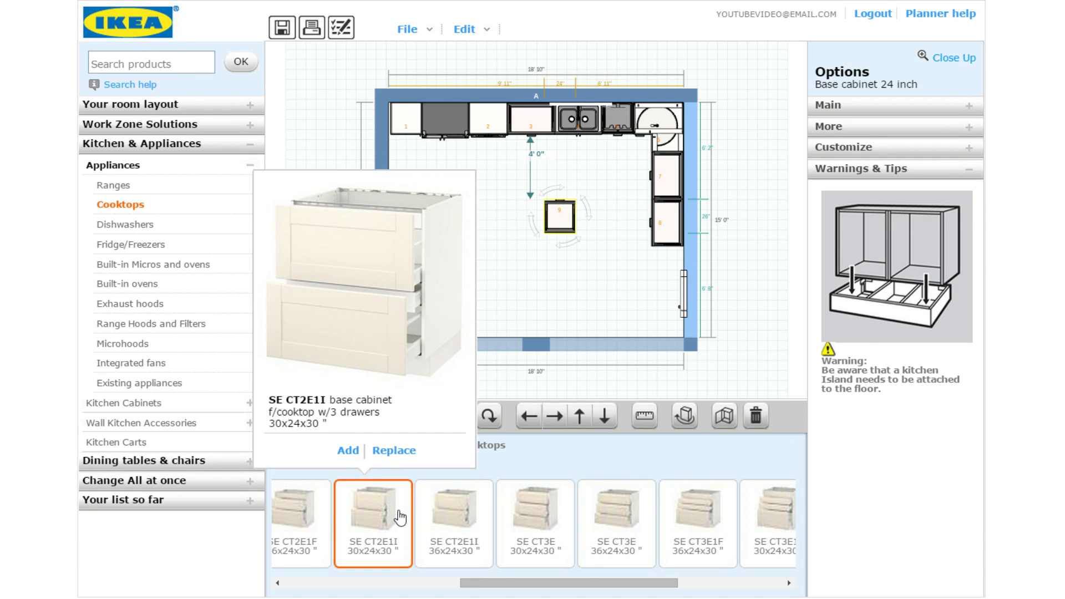
pyautogui.doubleClick(398, 511)
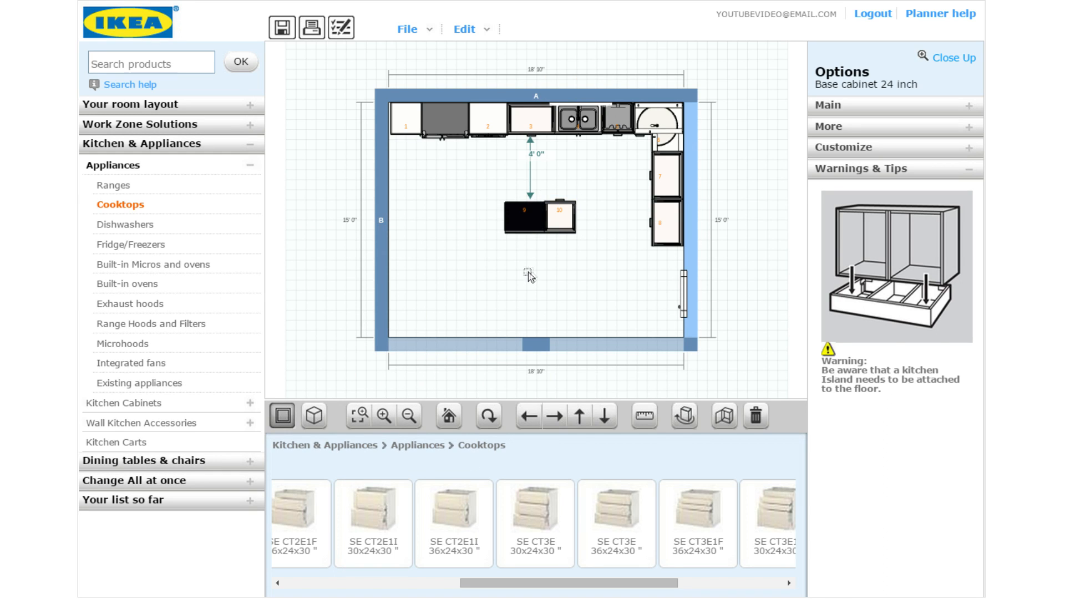
pyautogui.click(511, 217)
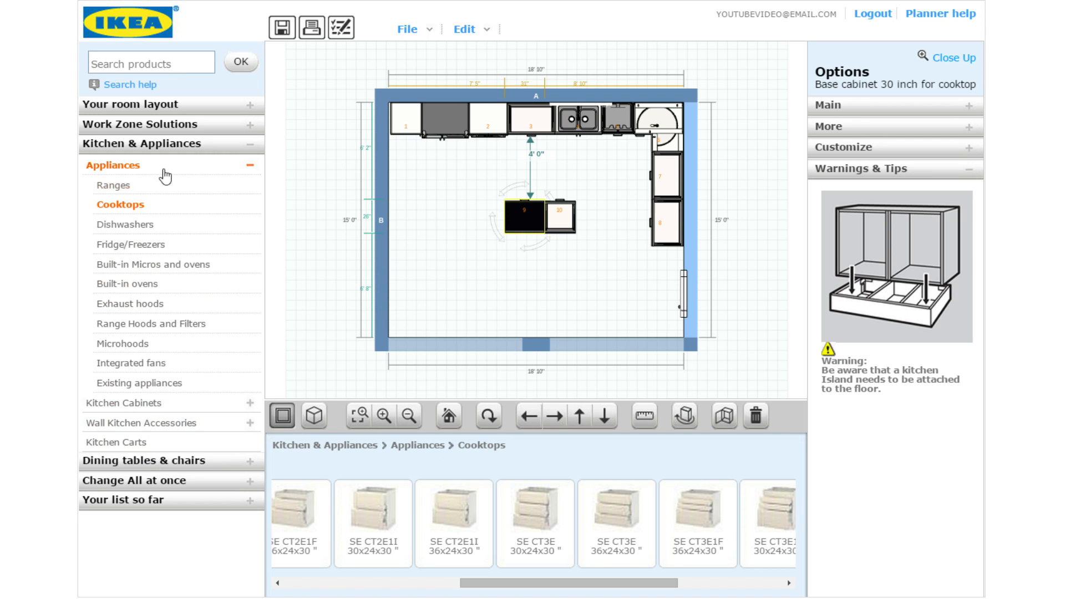
pyautogui.click(145, 404)
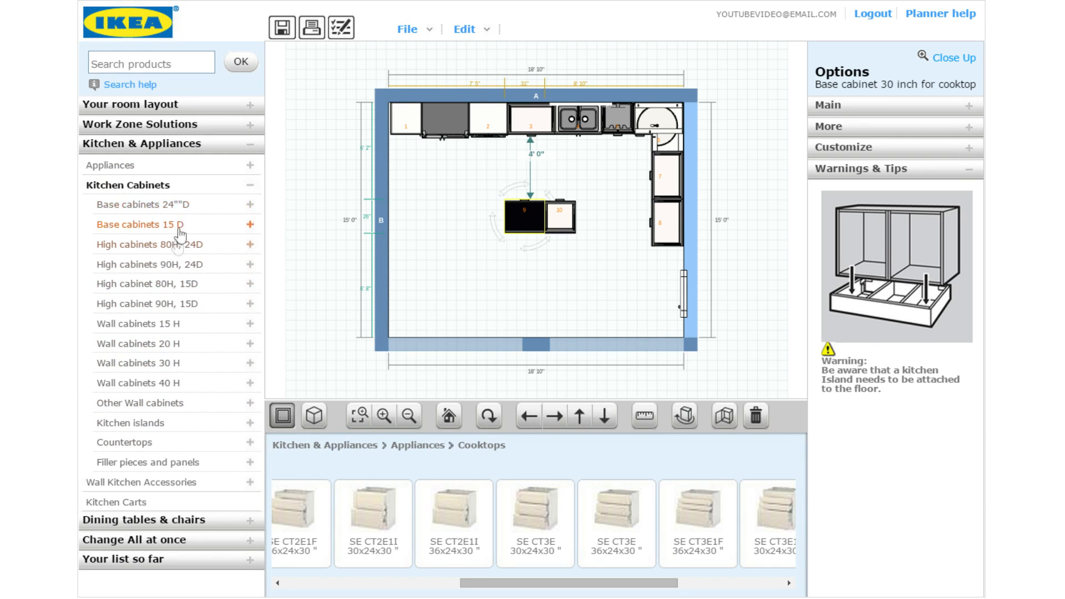
# Add an SE B2E1I 24-inch drawer base cabinet to the island
pyautogui.click(190, 206)
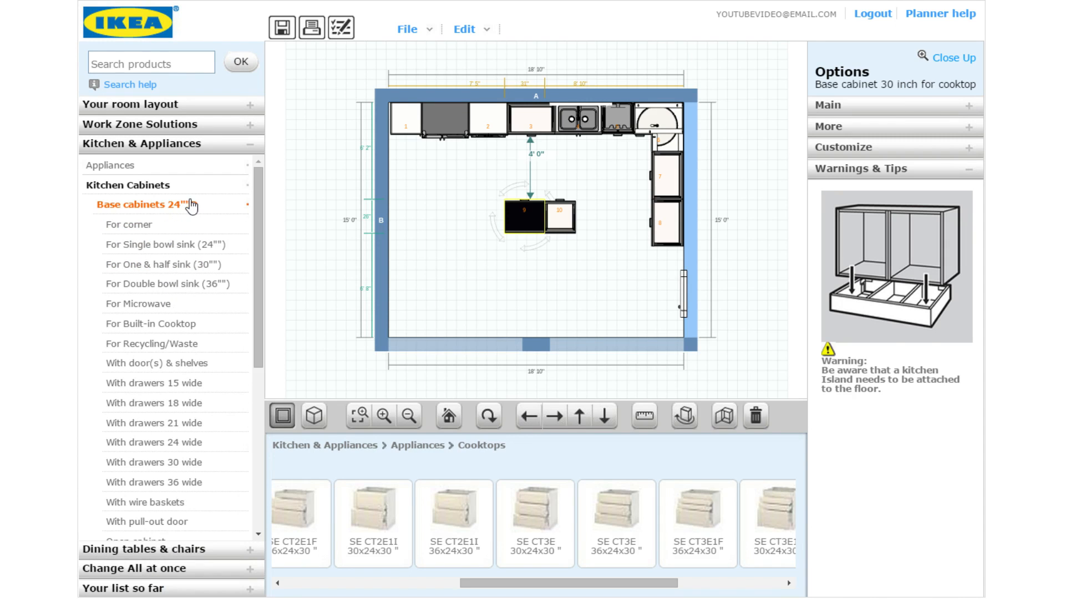
pyautogui.click(198, 442)
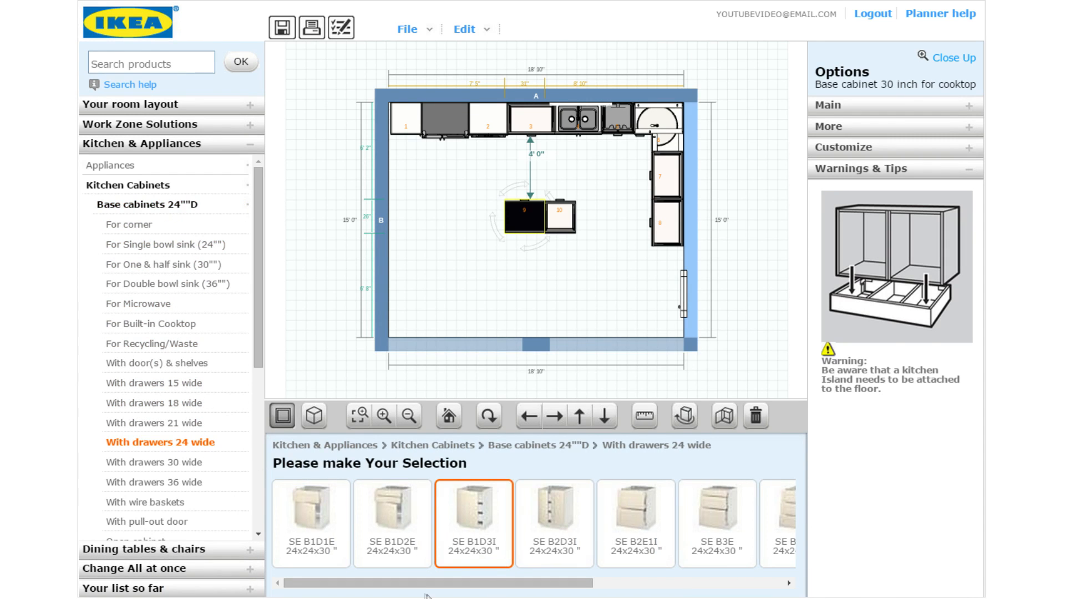
pyautogui.moveTo(427, 583); pyautogui.dragTo(520, 580)
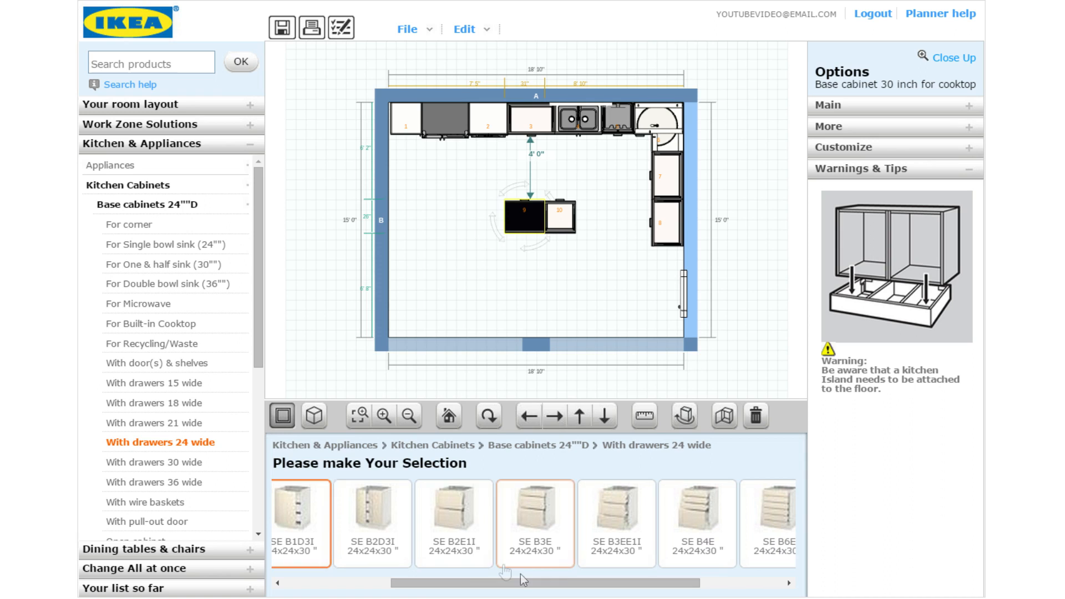
pyautogui.click(468, 536)
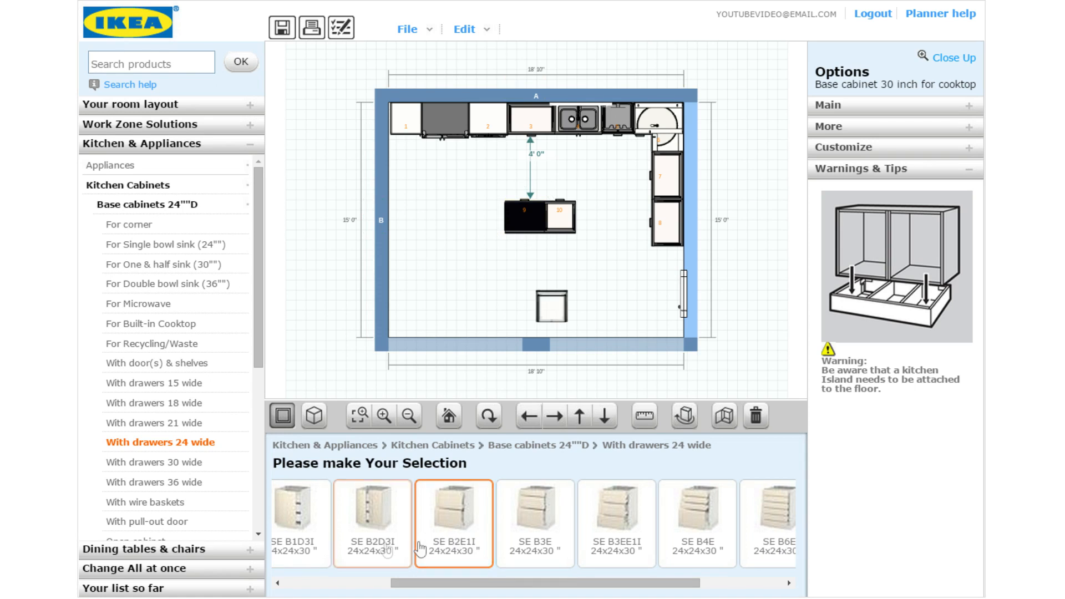
# Browse the recycling and waste cabinets, checking the 18-inch recycling cabinet
pyautogui.click(150, 353)
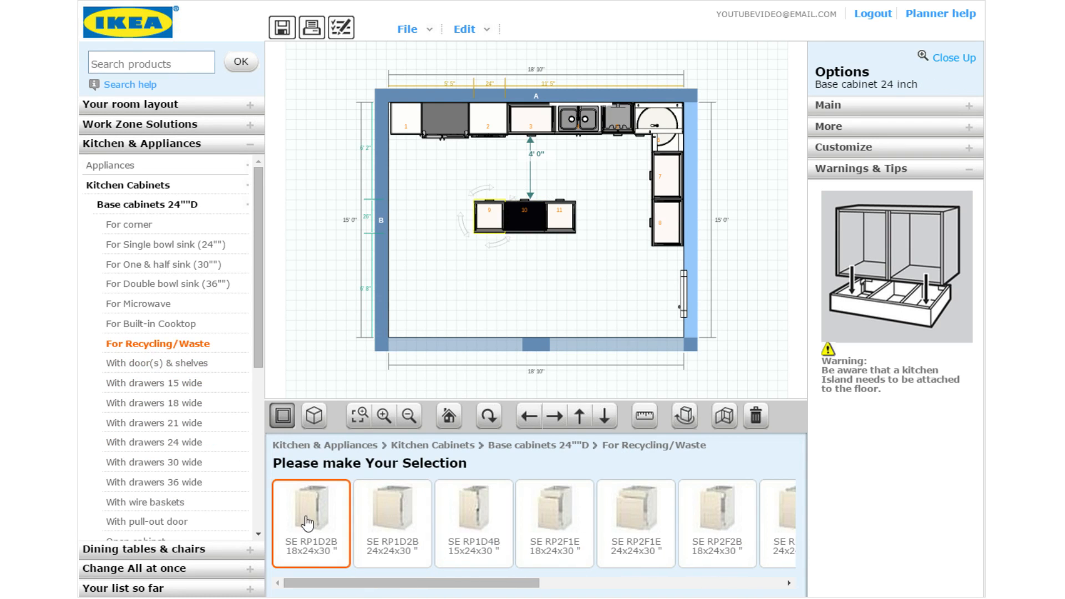
pyautogui.moveTo(379, 582); pyautogui.dragTo(547, 575)
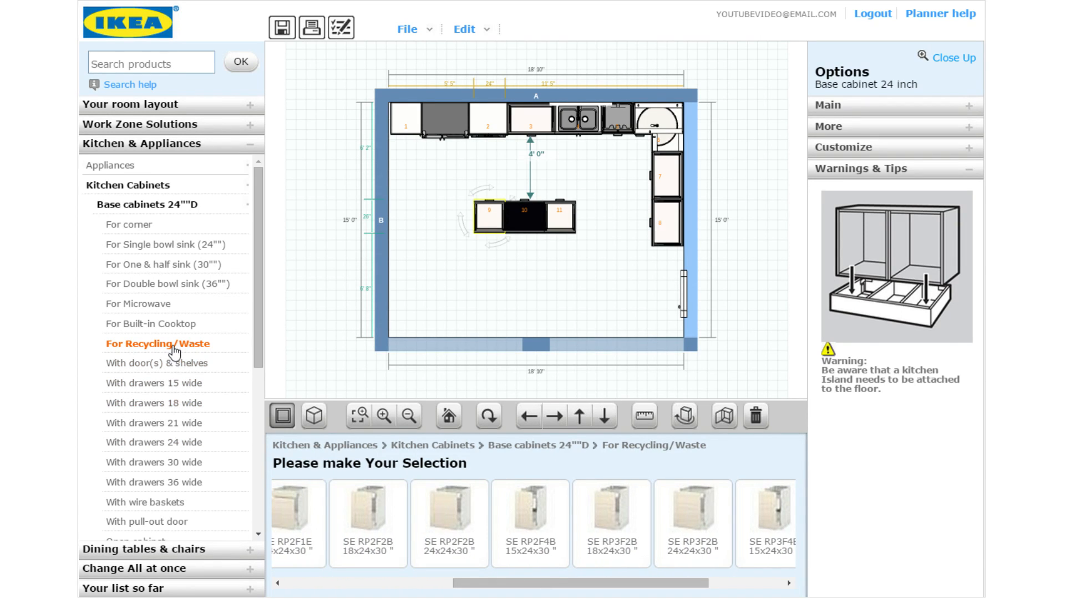
pyautogui.click(395, 535)
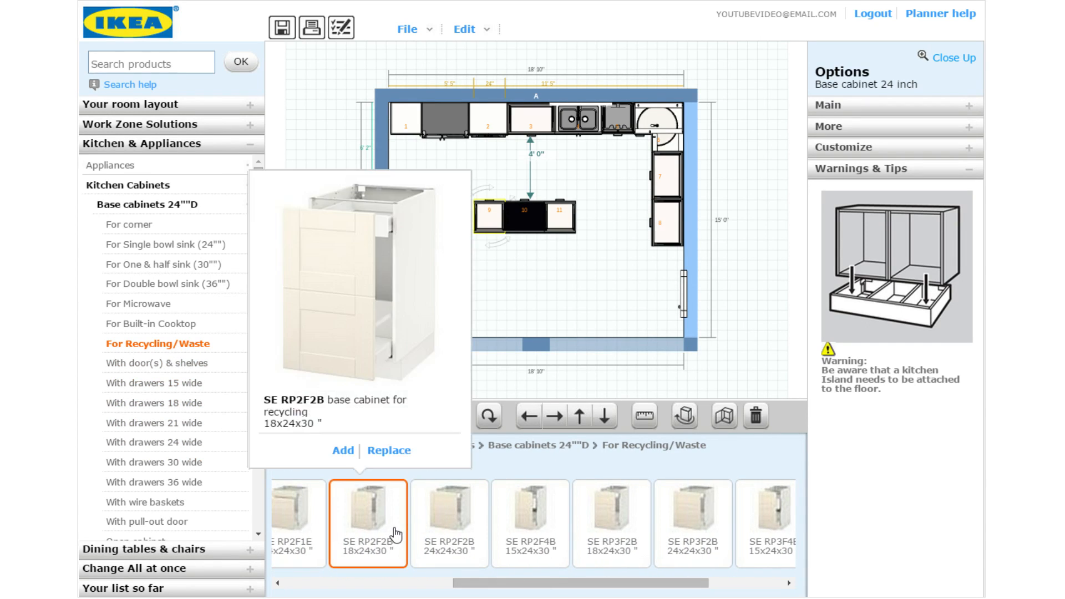
pyautogui.moveTo(484, 581); pyautogui.dragTo(422, 581)
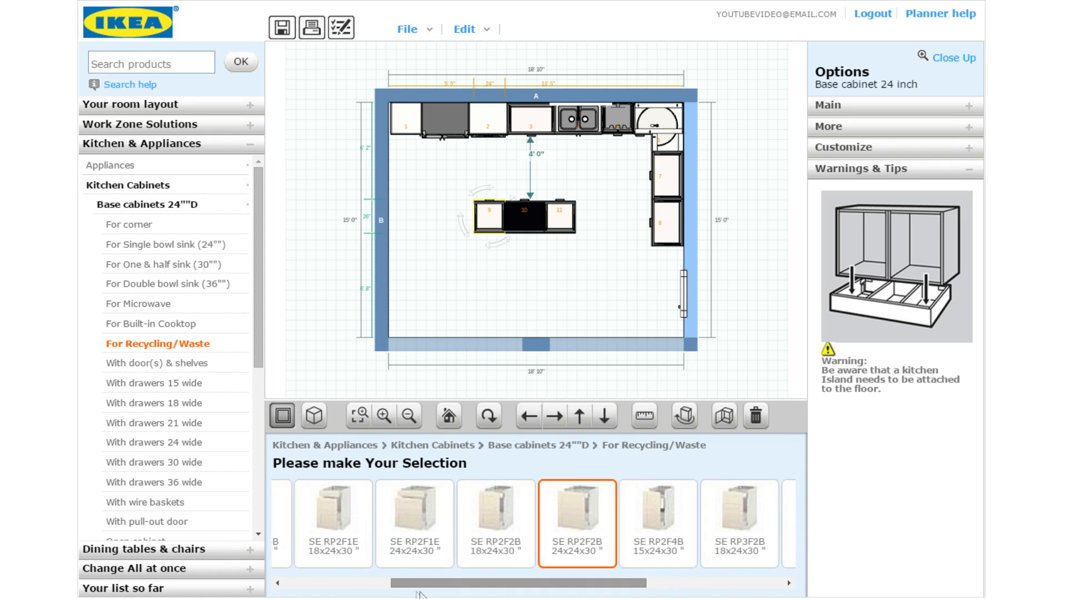
# Place another SE B2E1I drawer cabinet at the island's left end, measuring toward cabinet 8
pyautogui.click(212, 444)
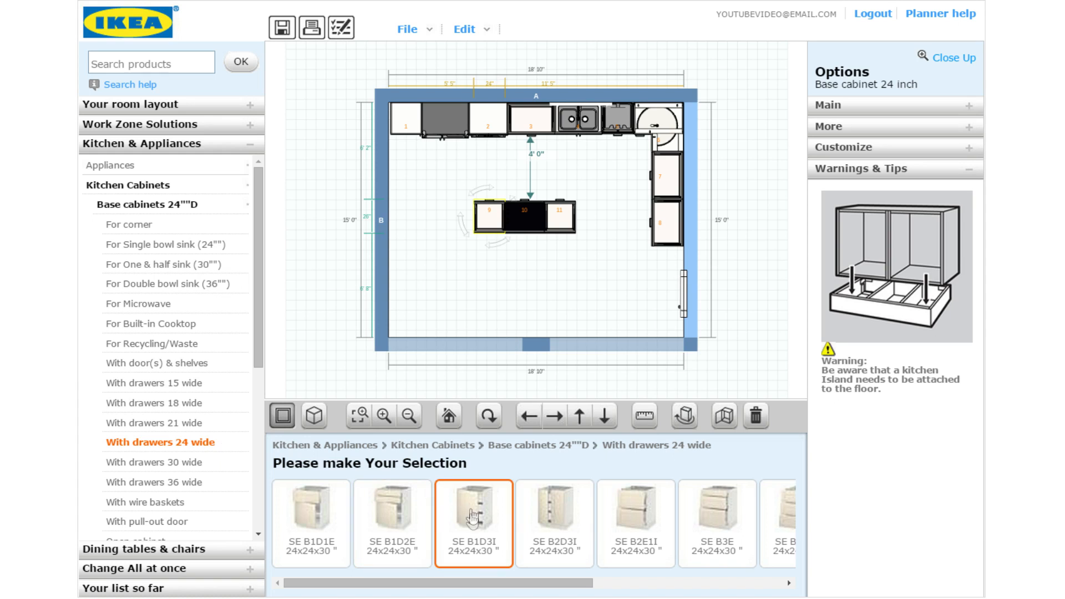
pyautogui.moveTo(488, 583); pyautogui.dragTo(556, 588)
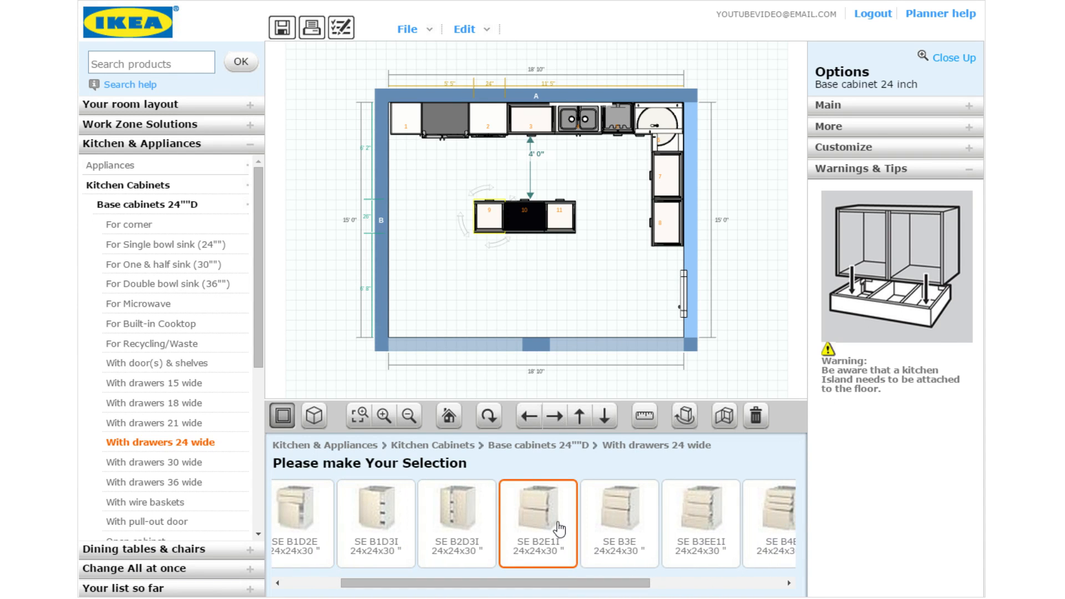
pyautogui.moveTo(556, 523); pyautogui.dragTo(613, 295)
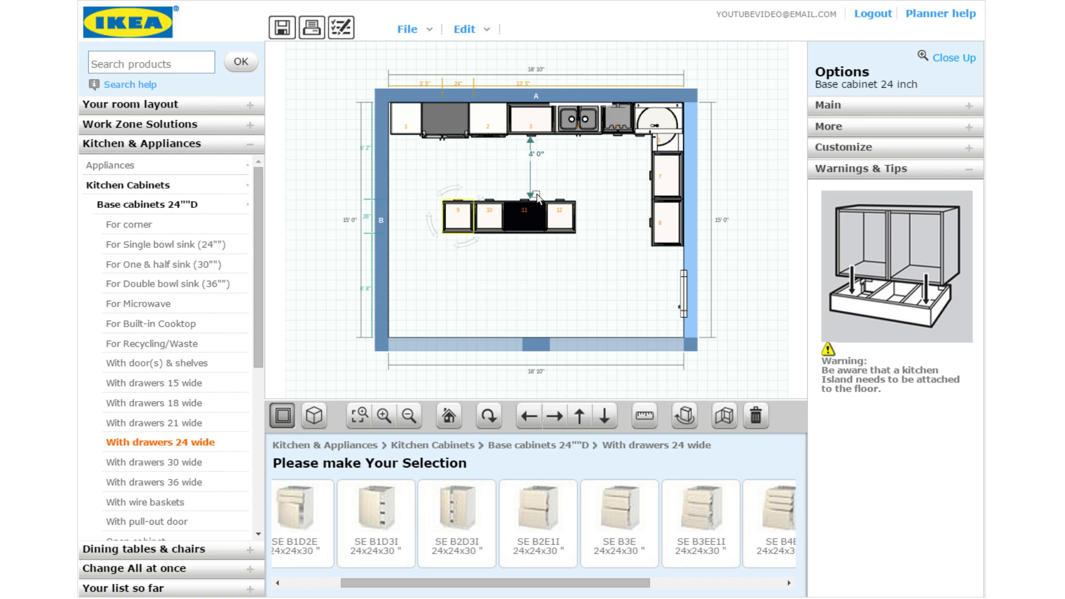
pyautogui.moveTo(532, 194); pyautogui.dragTo(652, 215)
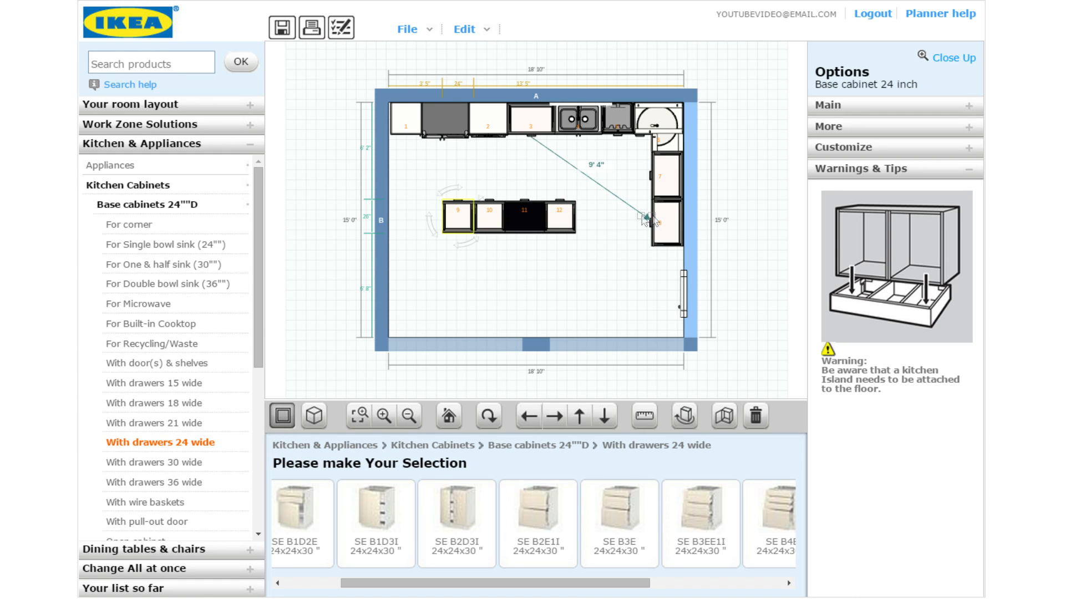
# Measure a 4' 1" gap to the right-hand run and slide cabinet 12 flush with the island
pyautogui.moveTo(535, 139); pyautogui.dragTo(593, 221)
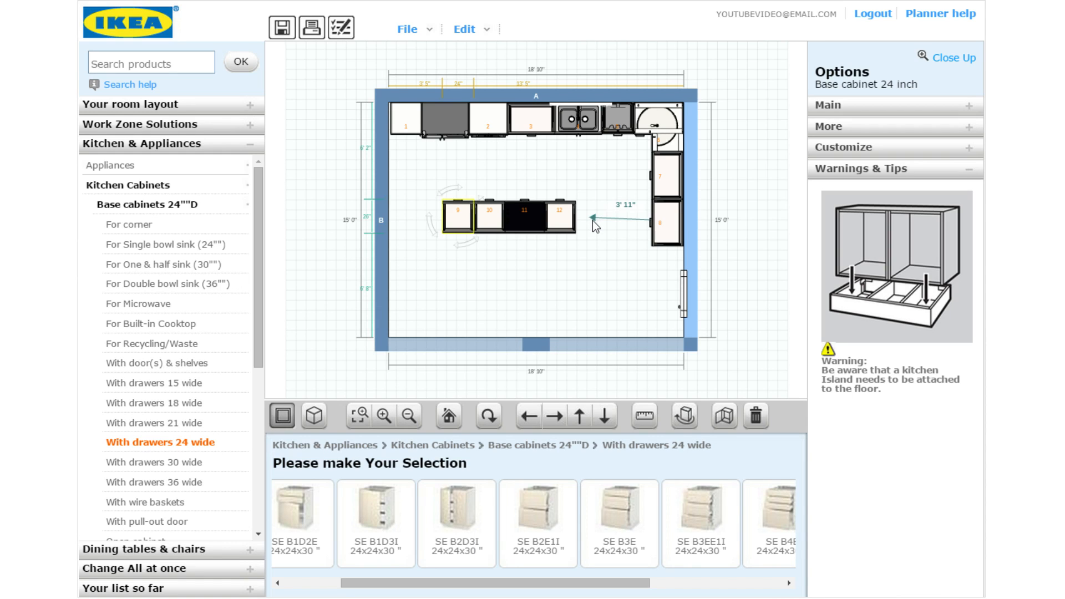
pyautogui.moveTo(593, 221); pyautogui.dragTo(591, 221)
pyautogui.click(554, 260)
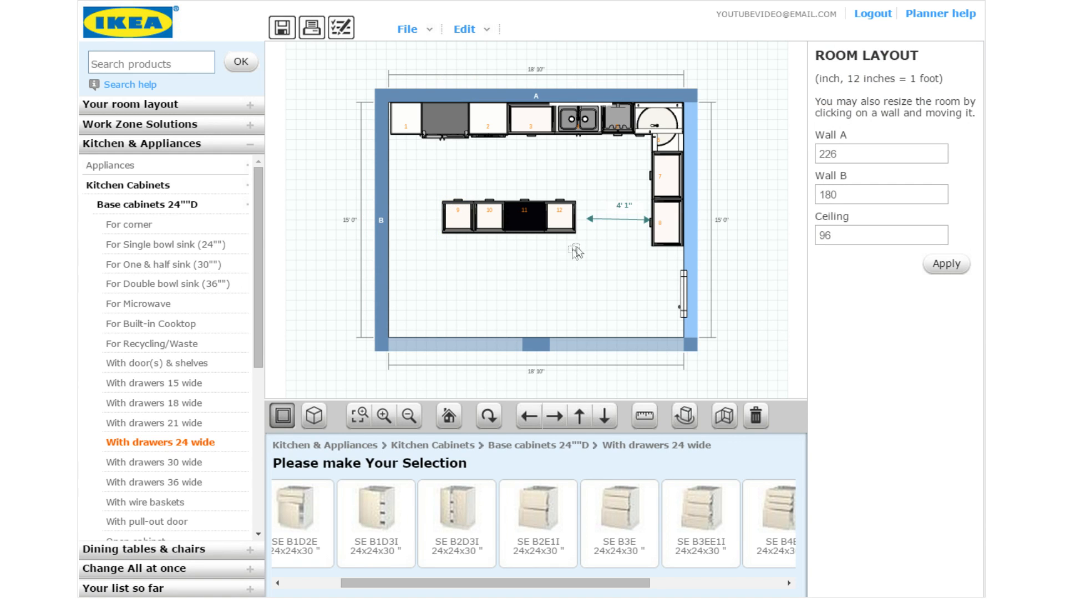
pyautogui.moveTo(566, 249); pyautogui.dragTo(463, 192)
pyautogui.click(566, 261)
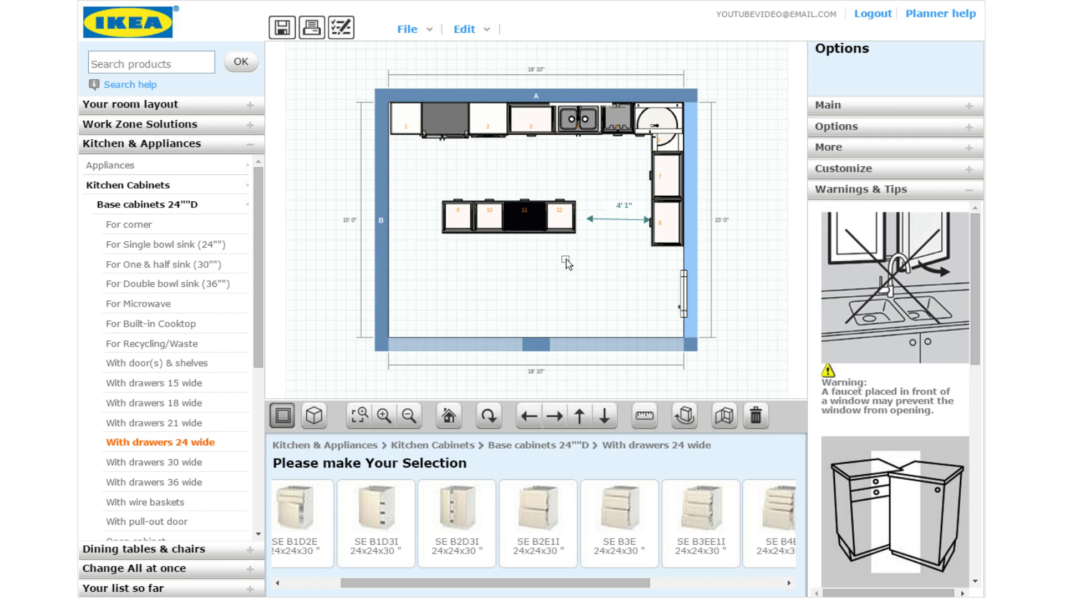
pyautogui.moveTo(561, 247); pyautogui.dragTo(456, 227)
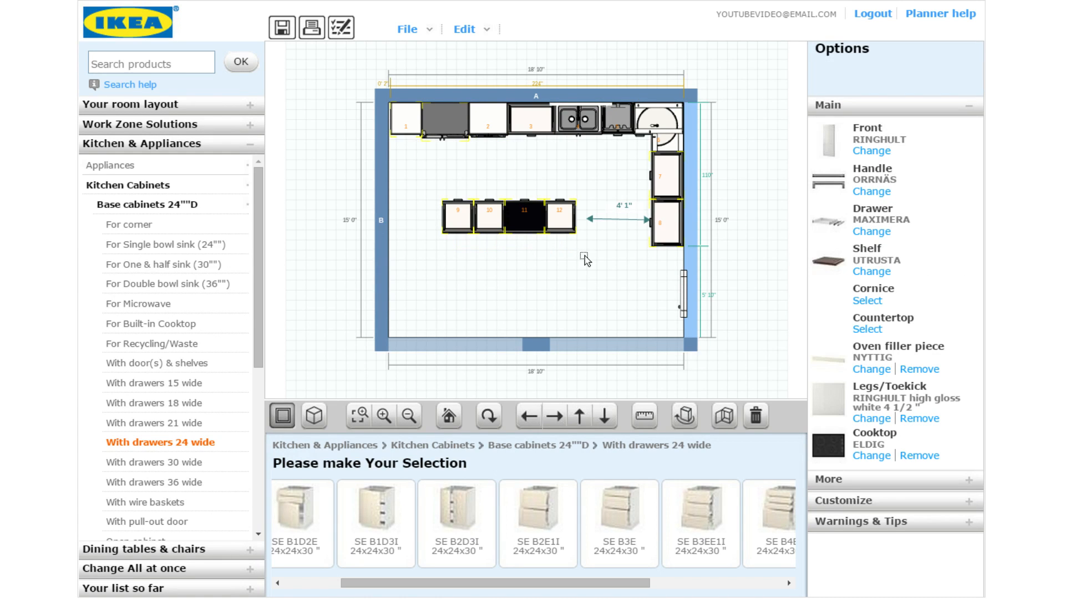
pyautogui.click(531, 254)
pyautogui.moveTo(426, 186); pyautogui.dragTo(574, 216)
pyautogui.click(560, 215)
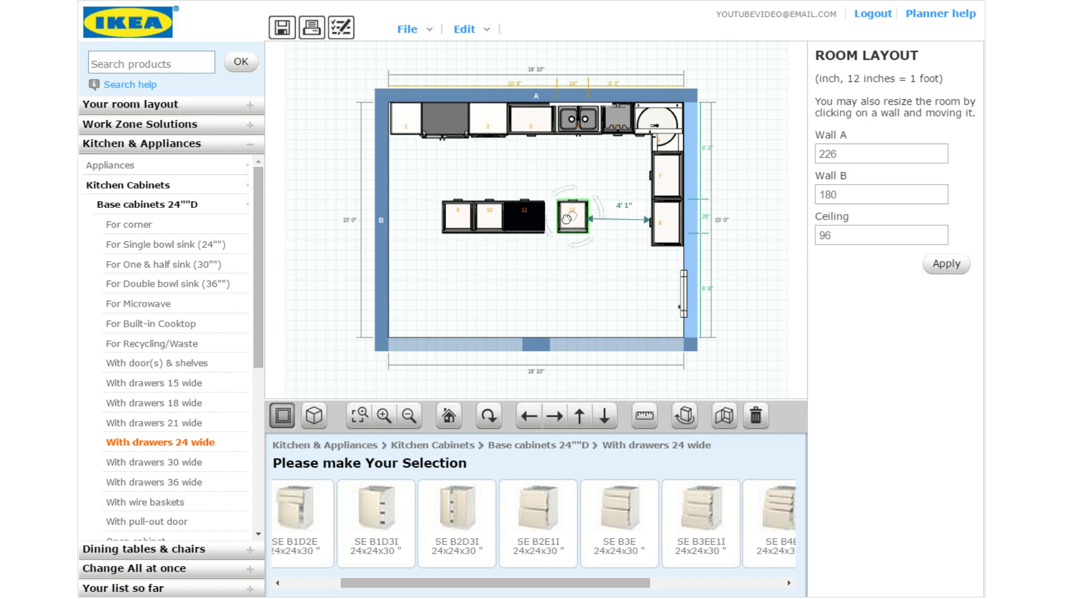
pyautogui.moveTo(539, 217); pyautogui.dragTo(482, 221)
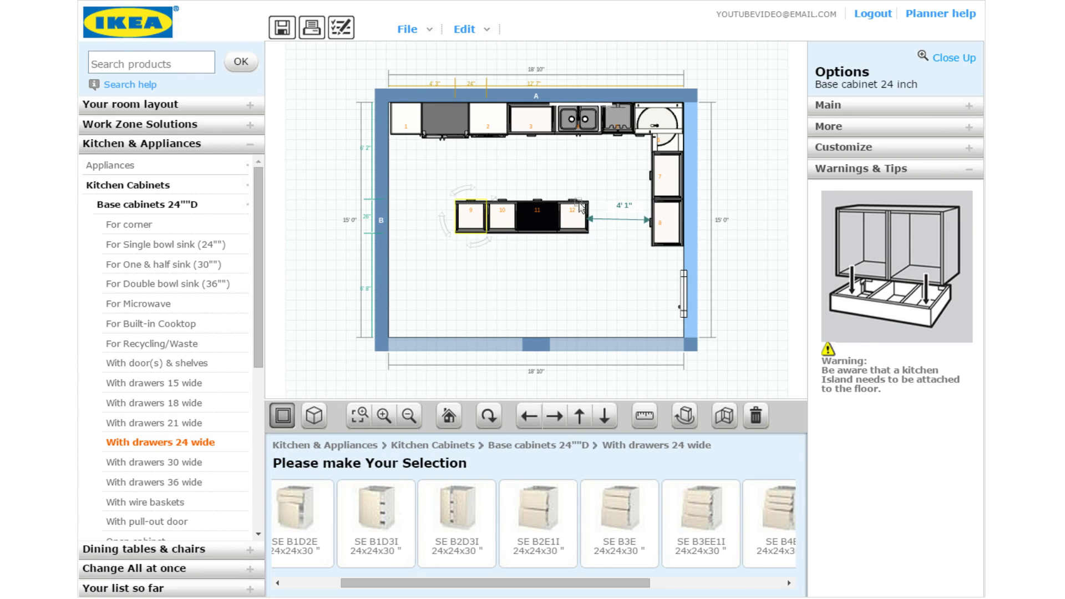
# Add a 36-inch, 15-inch-deep shelf base cabinet and move it below the island
pyautogui.click(180, 207)
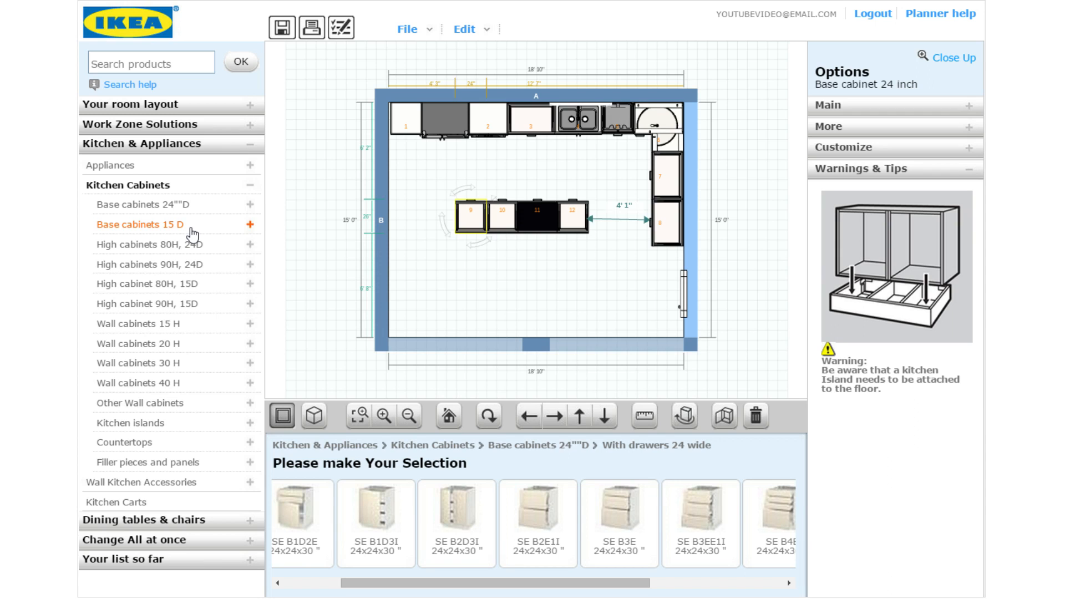
pyautogui.click(191, 228)
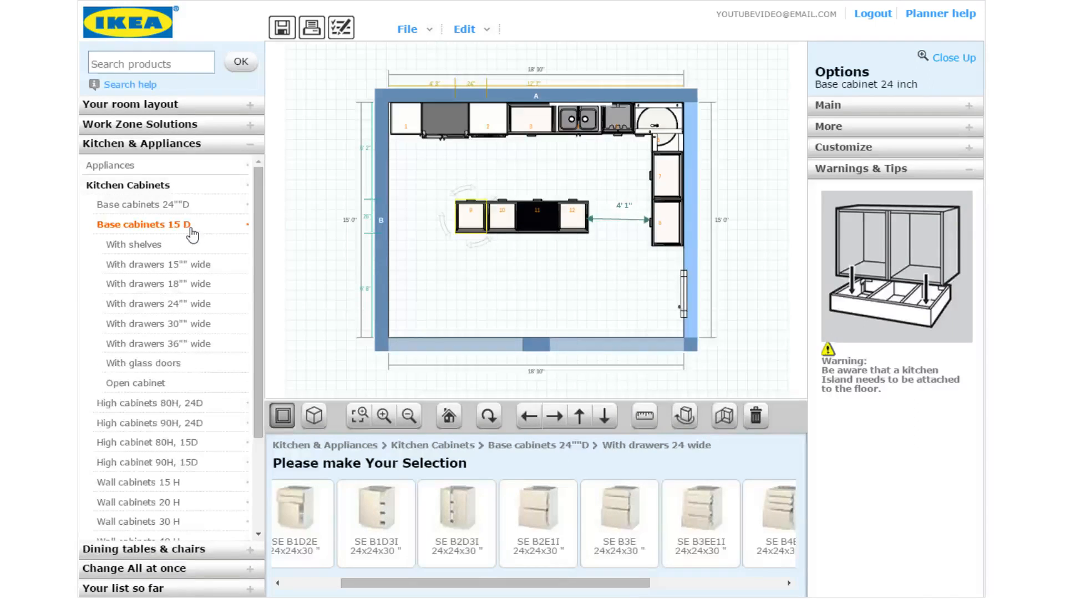
pyautogui.click(220, 345)
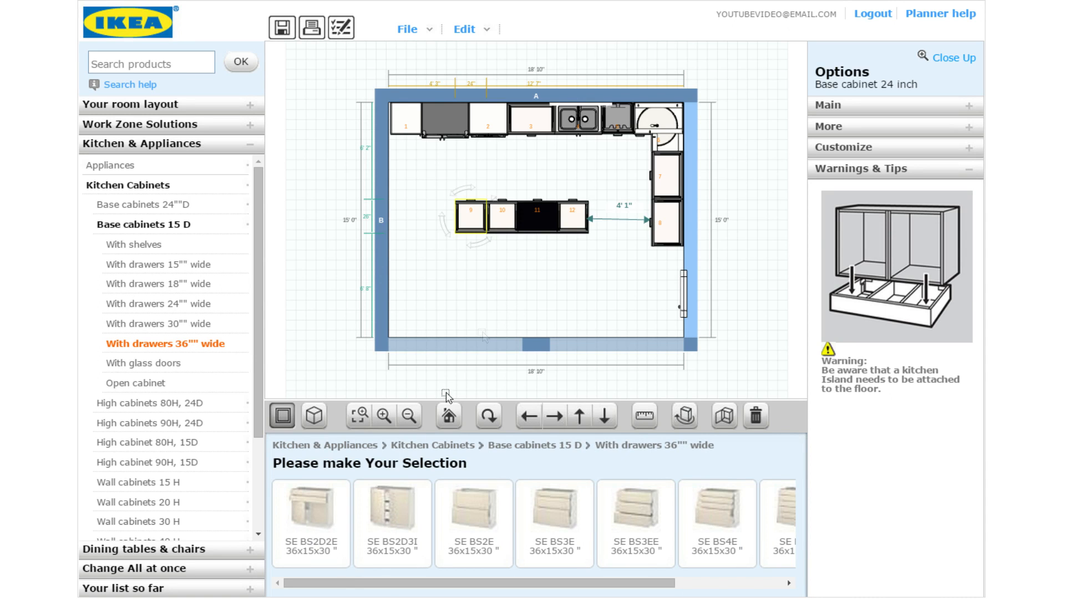
pyautogui.click(166, 245)
pyautogui.moveTo(470, 584); pyautogui.dragTo(648, 576)
pyautogui.click(644, 513)
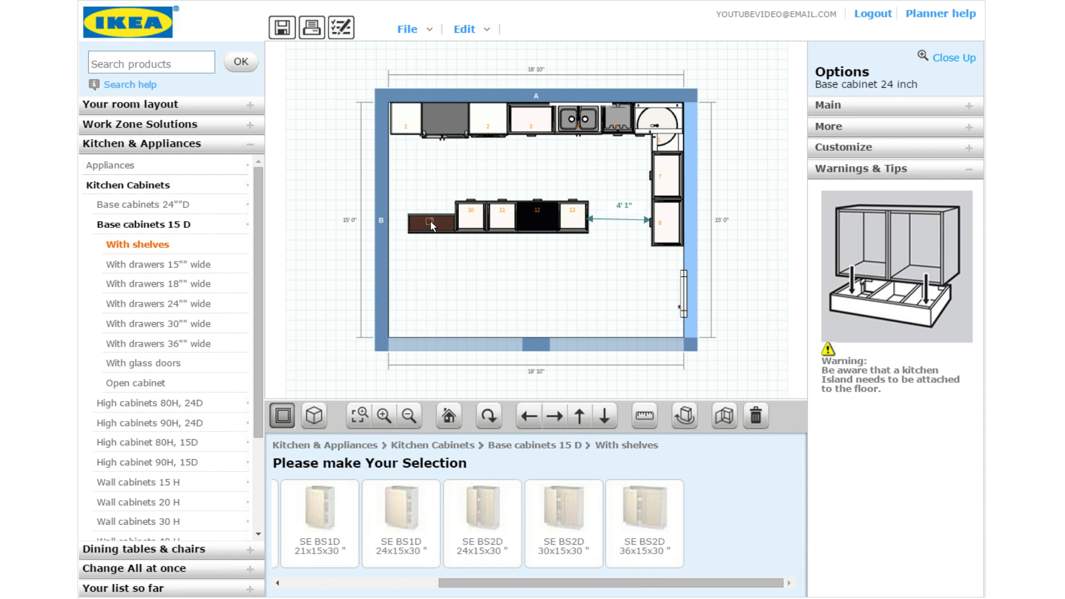
pyautogui.moveTo(430, 220); pyautogui.dragTo(571, 261)
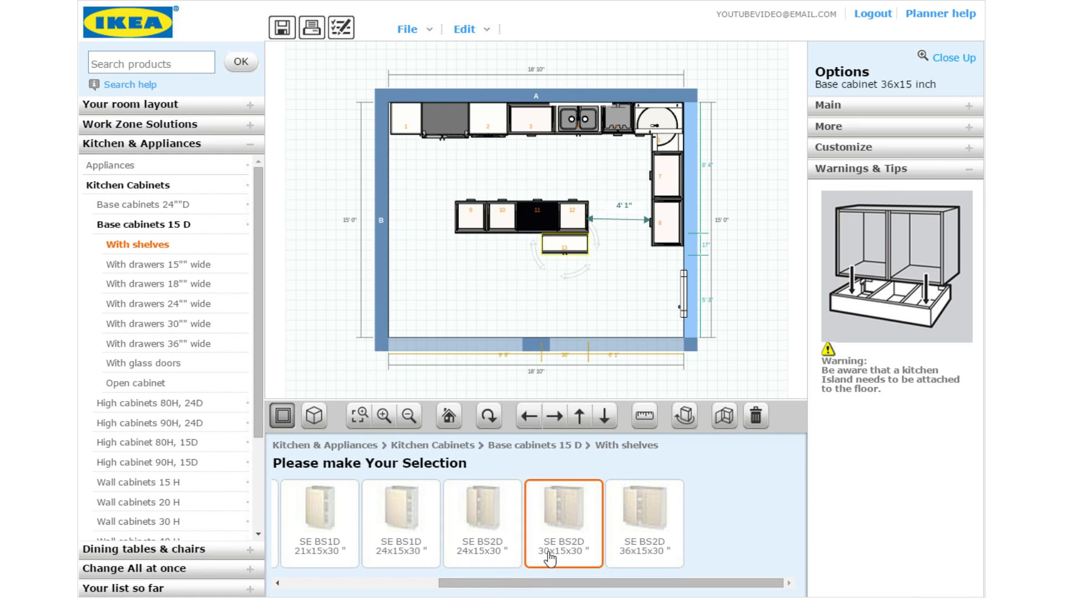
# Add a 30-inch shelf cabinet, set cabinet 14 left of cabinet 13, and add another 36-inch shelf cabinet
pyautogui.moveTo(549, 559); pyautogui.dragTo(566, 247)
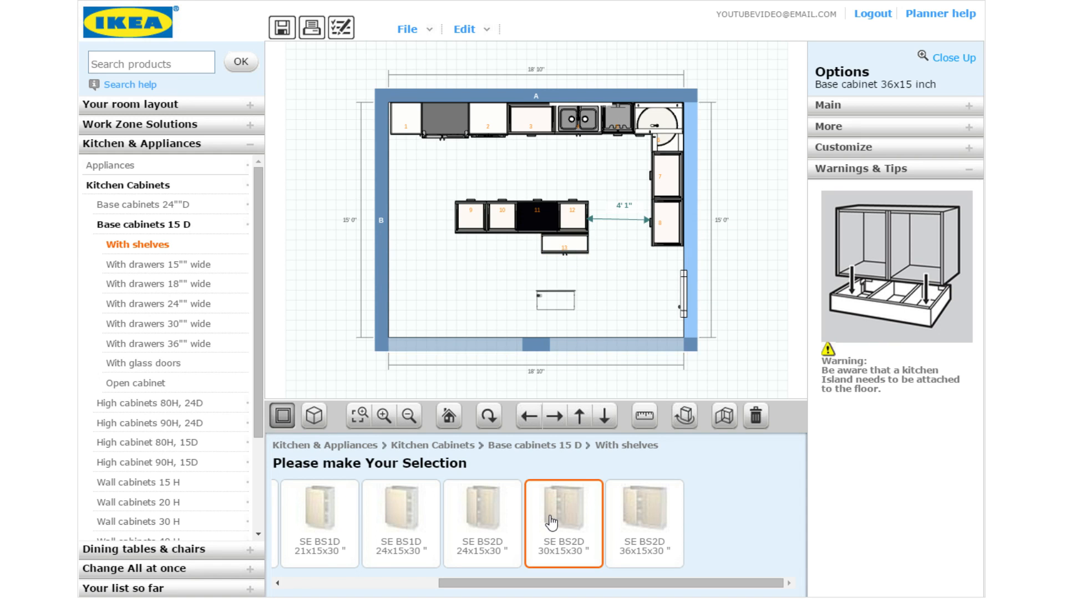
pyautogui.click(646, 516)
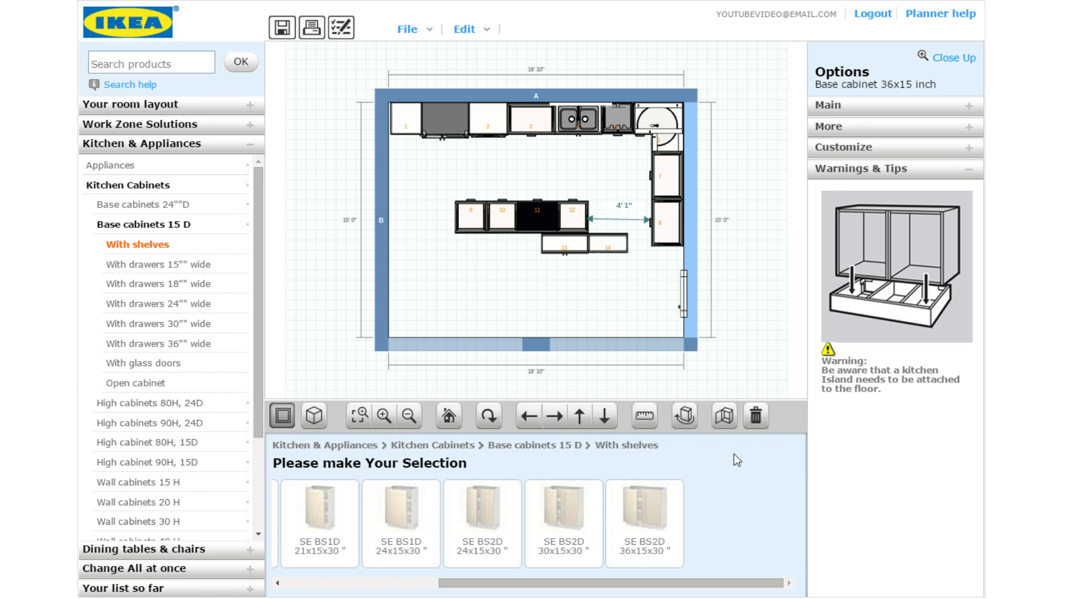
pyautogui.click(606, 245)
pyautogui.moveTo(607, 245); pyautogui.dragTo(521, 244)
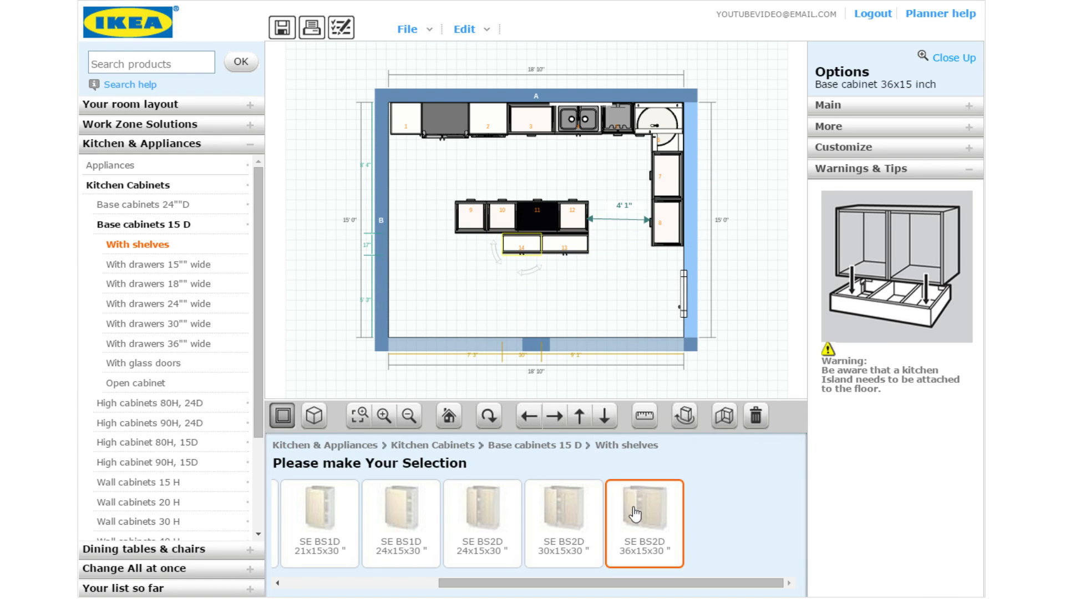
pyautogui.click(653, 321)
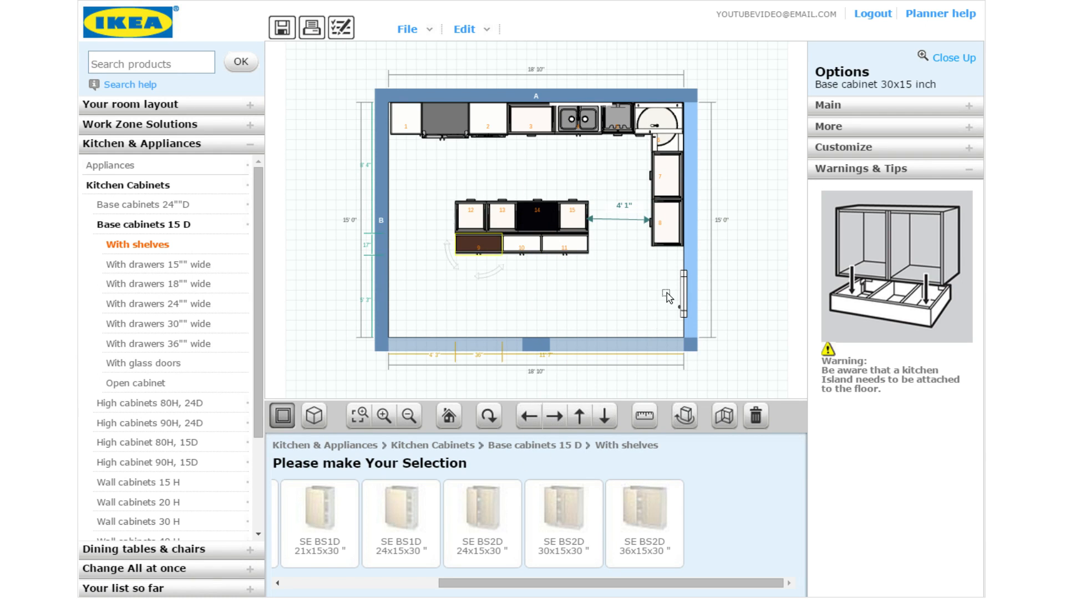
pyautogui.click(620, 286)
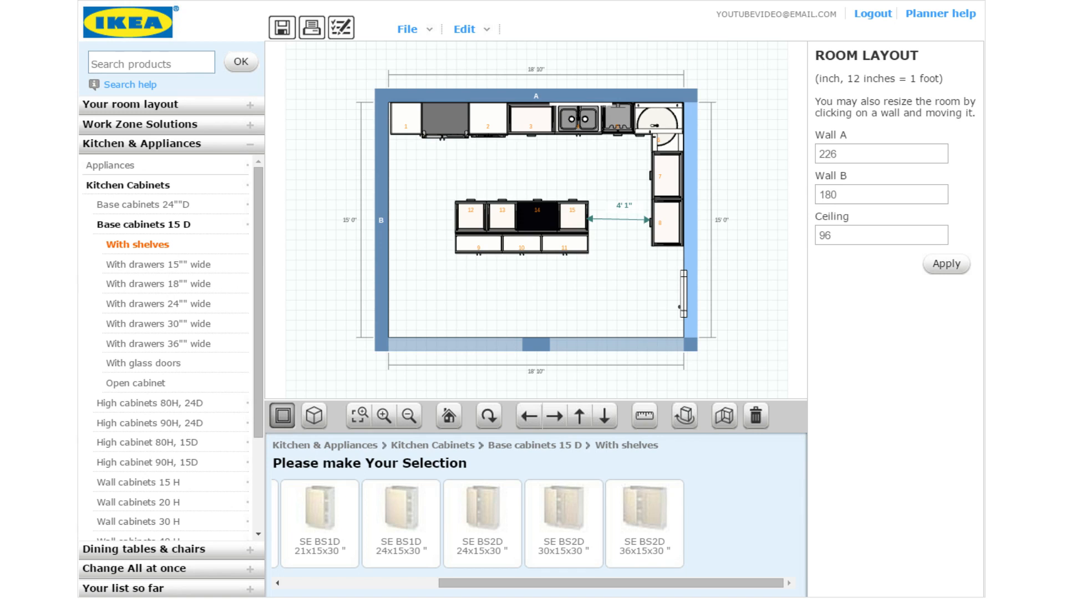
# Hide the plan's measurement lines, save the kitchen design and collapse the 15-inch-deep base cabinets
pyautogui.click(643, 415)
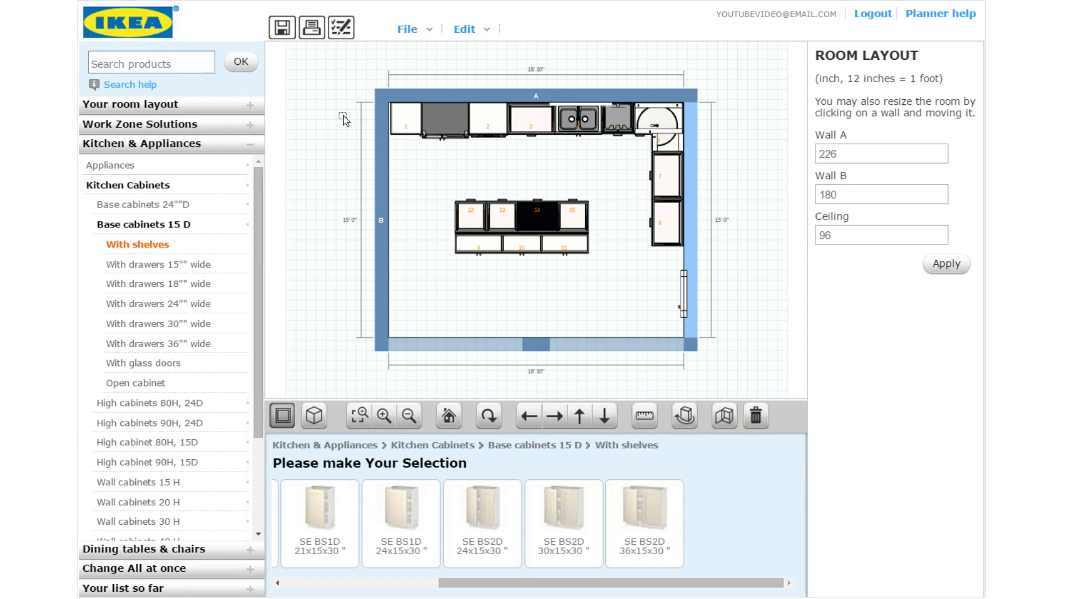
pyautogui.click(281, 29)
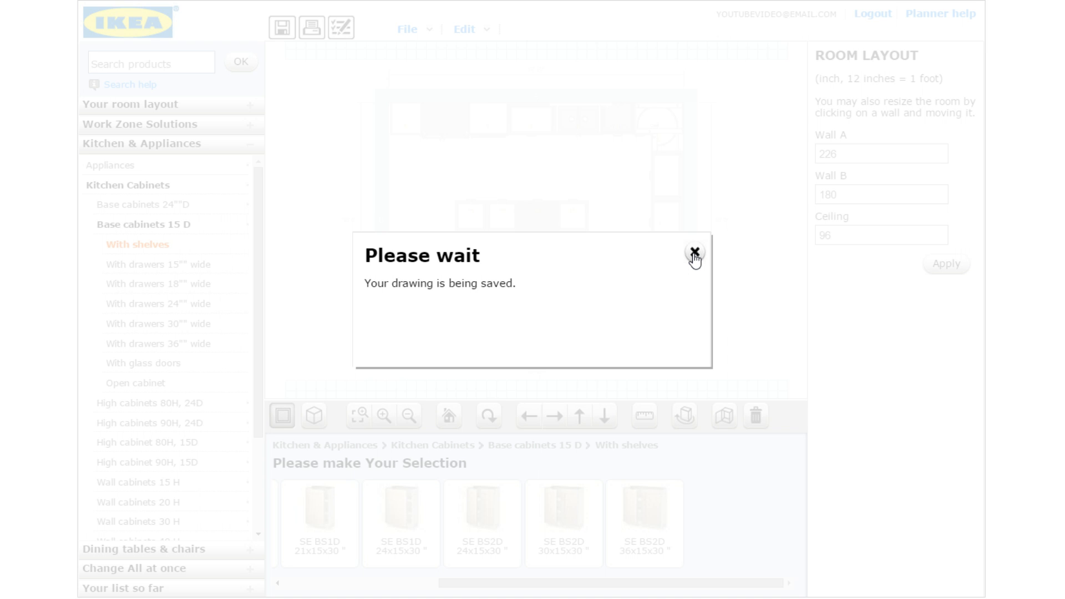
pyautogui.click(695, 253)
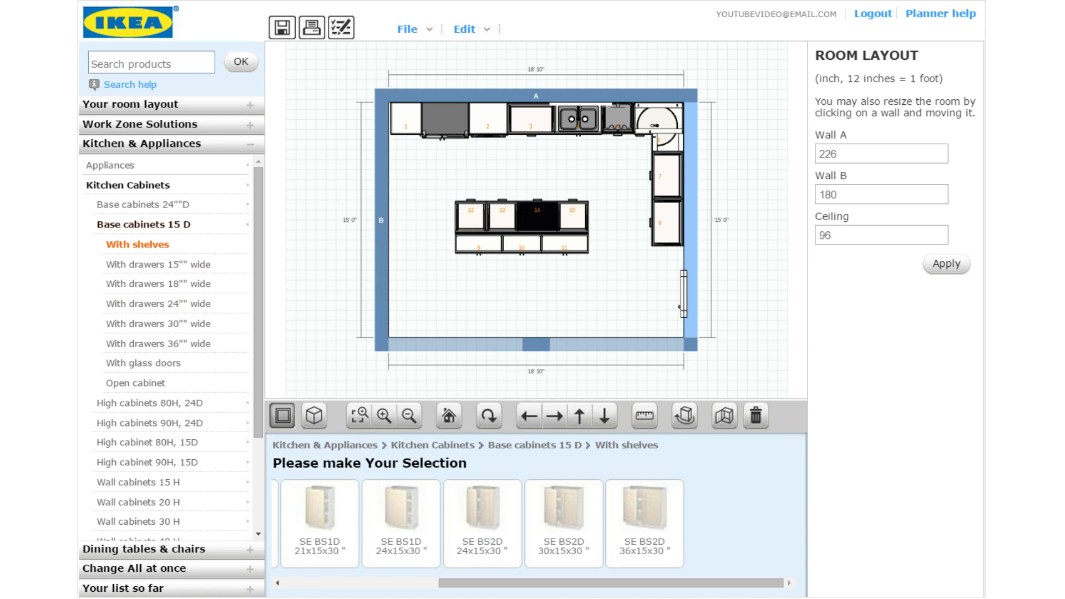
pyautogui.click(164, 224)
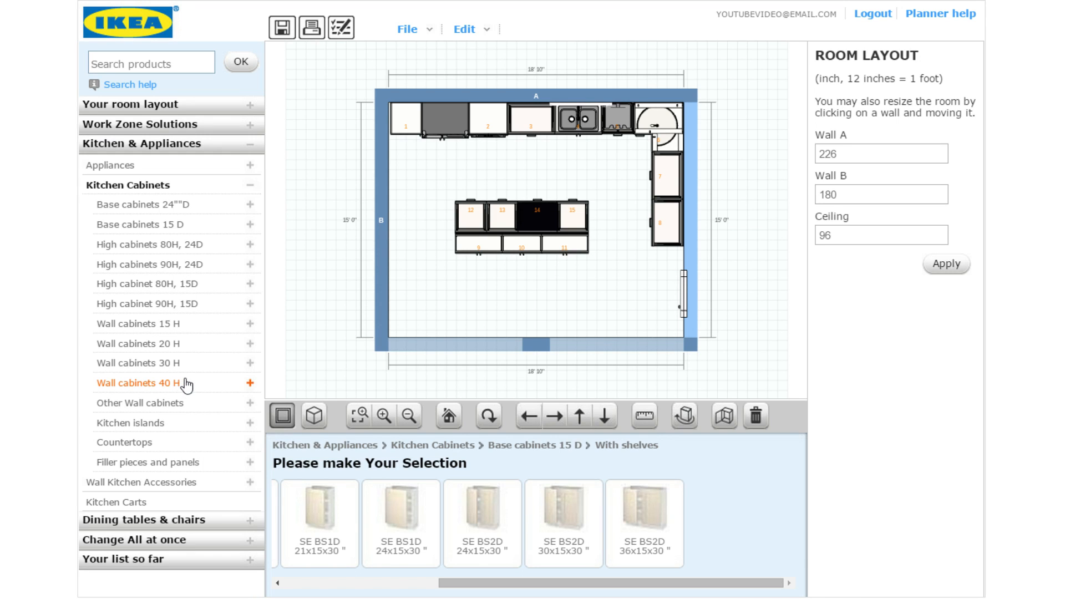
# Add the SE CWC1D carousel corner wall cabinet in the top-right corner
pyautogui.click(187, 384)
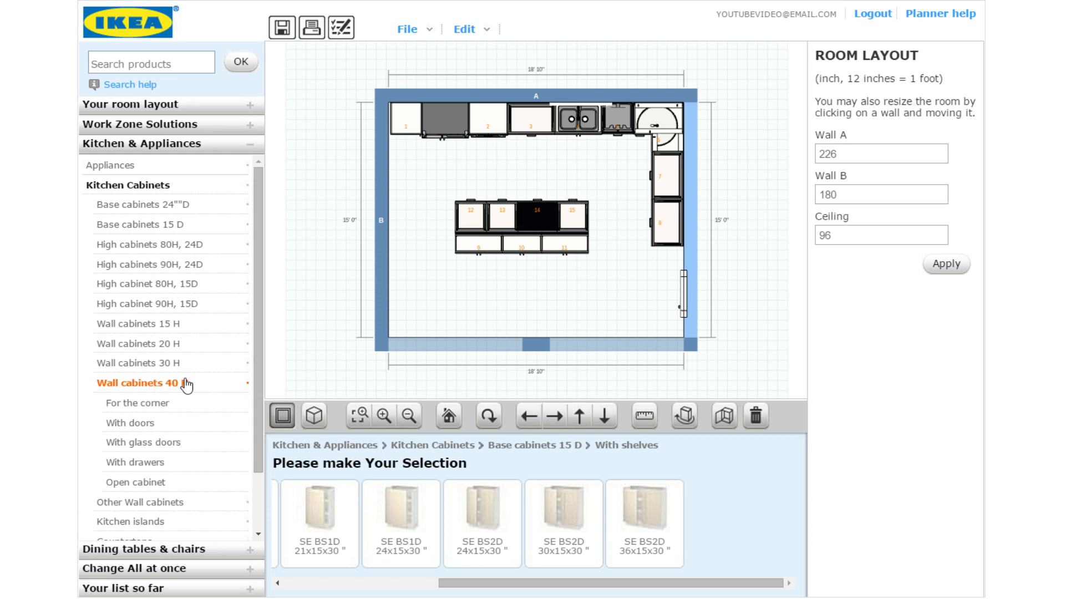
pyautogui.click(157, 403)
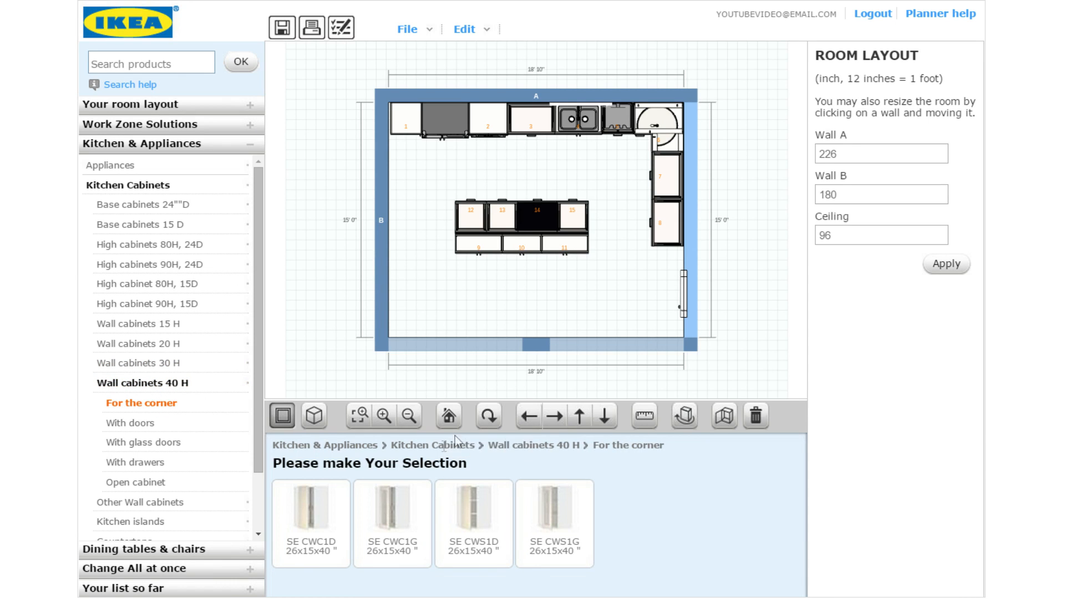
pyautogui.click(315, 525)
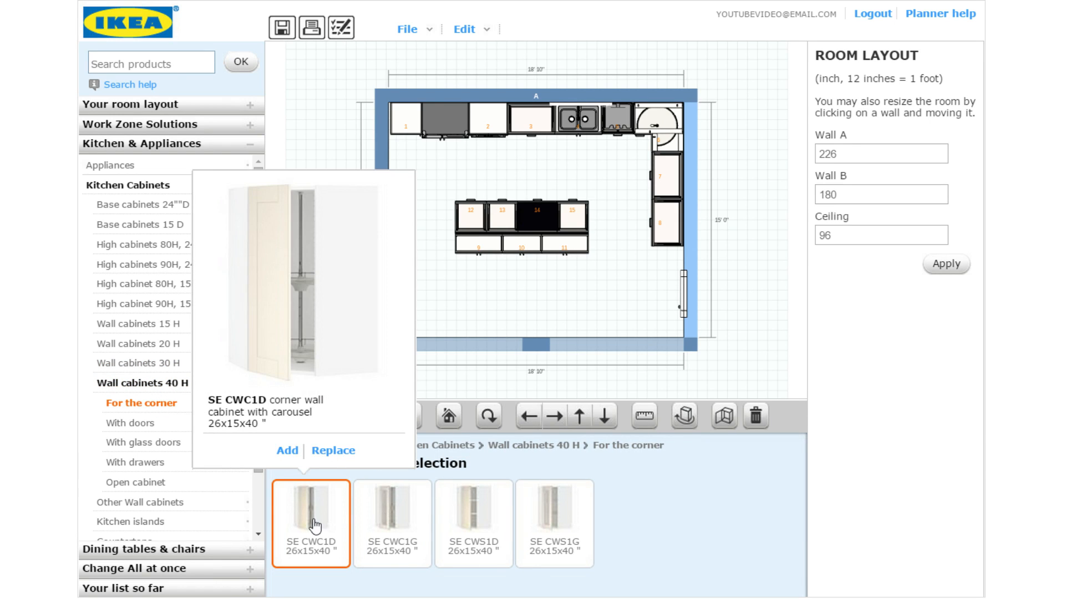
pyautogui.click(287, 450)
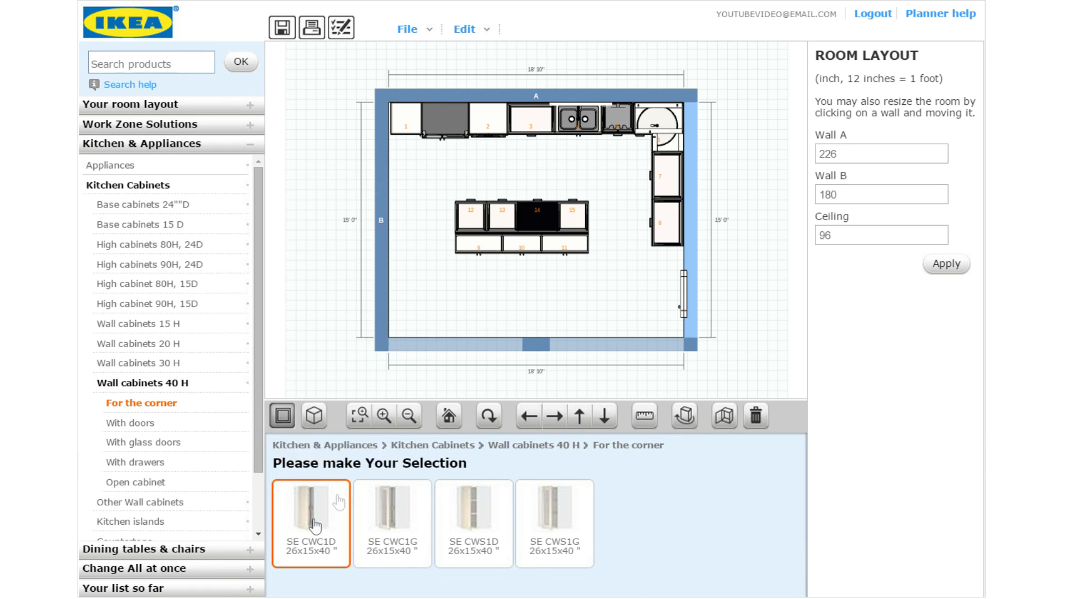
pyautogui.click(640, 189)
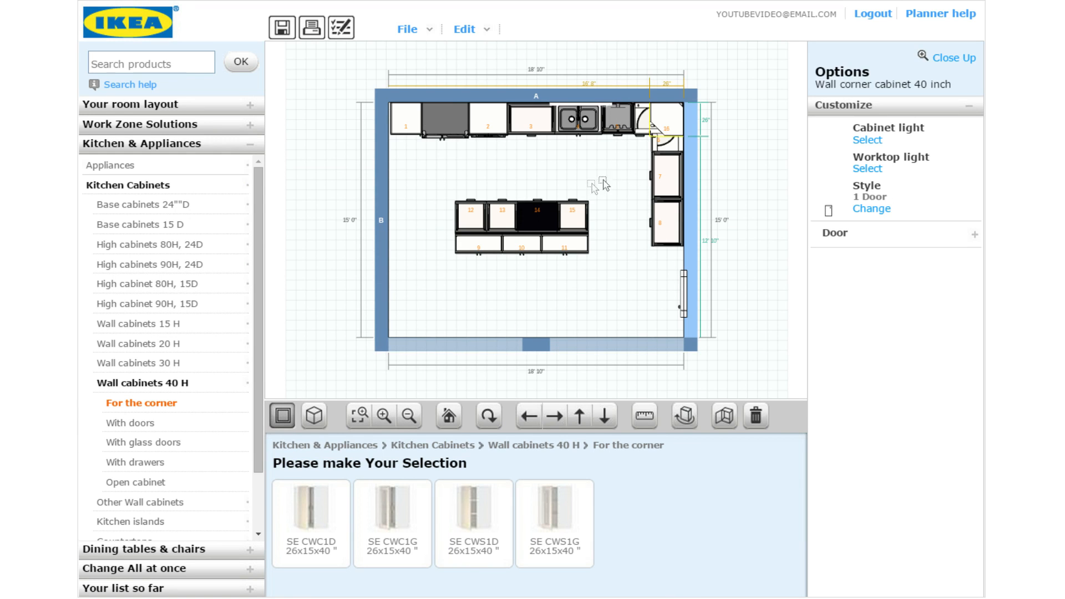
# Add the SE W1D 12x15x40 wall cabinet with doors and list the glass-door wall cabinets
pyautogui.click(173, 426)
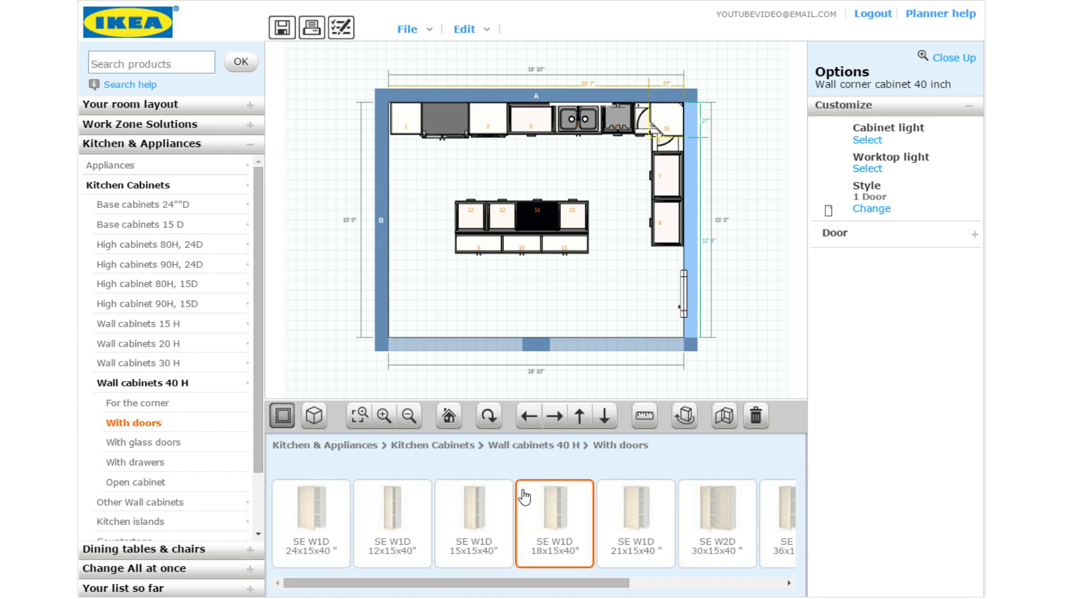
pyautogui.click(525, 497)
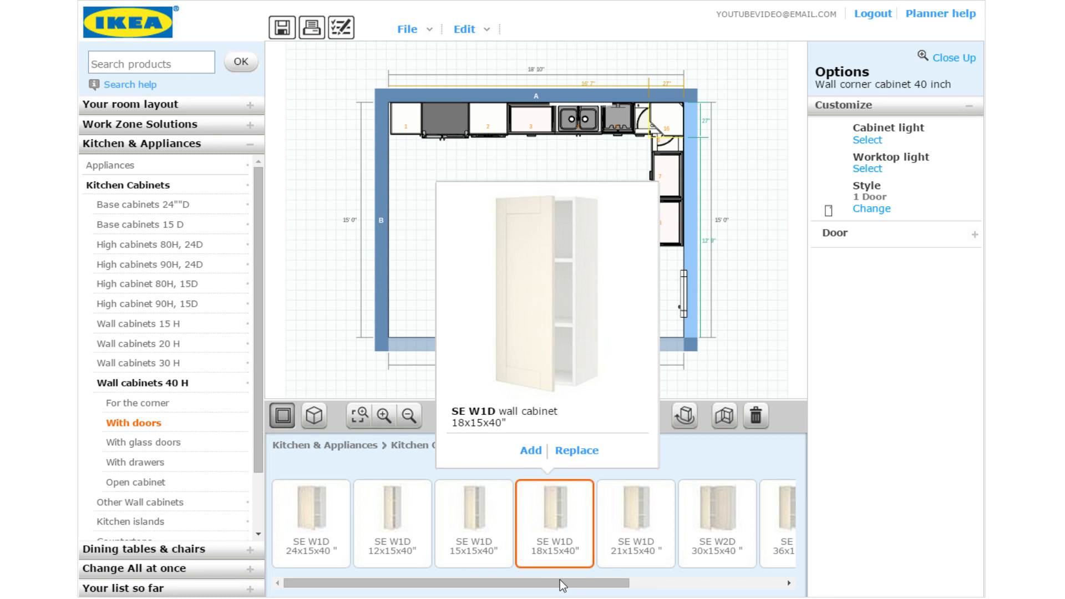
pyautogui.click(409, 523)
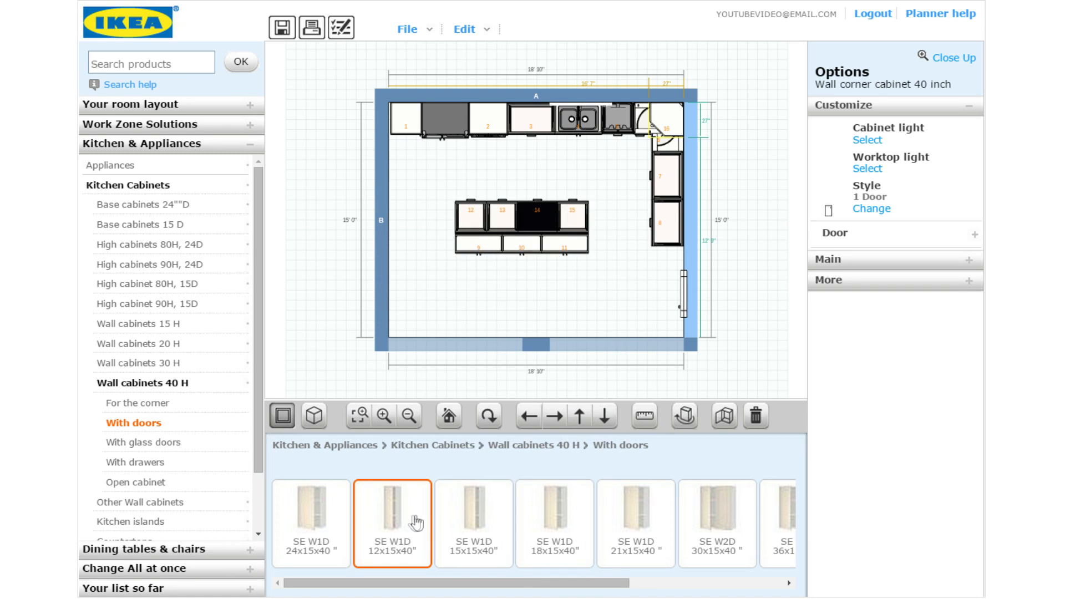
pyautogui.click(411, 522)
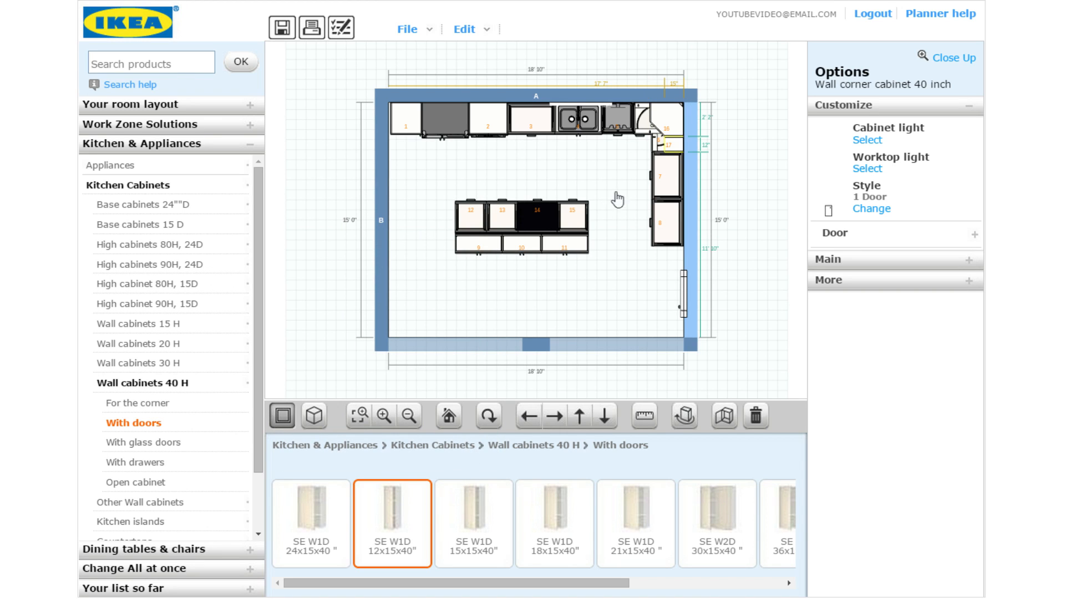
pyautogui.click(167, 449)
pyautogui.moveTo(476, 591); pyautogui.dragTo(577, 579)
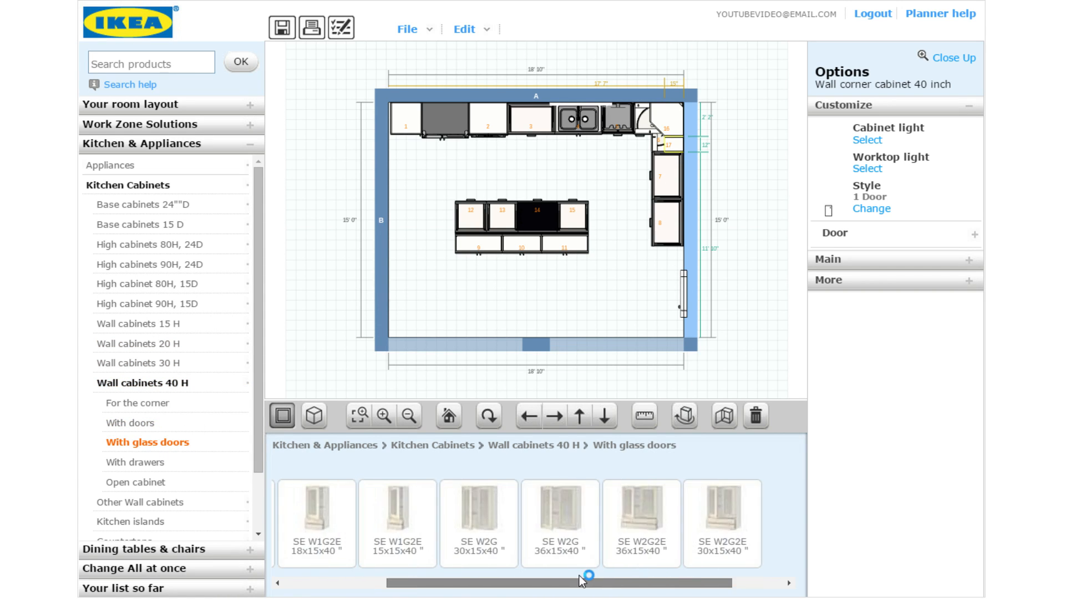
# Add the SE W2G 36x15x40 glass-door wall cabinet along the right-hand wall
pyautogui.click(561, 522)
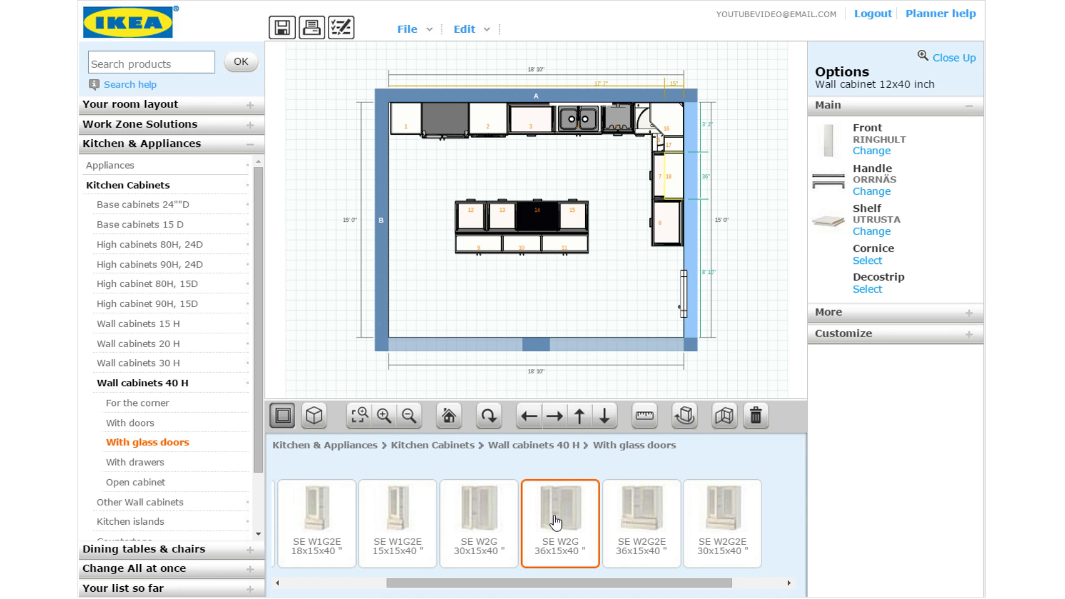
pyautogui.click(555, 521)
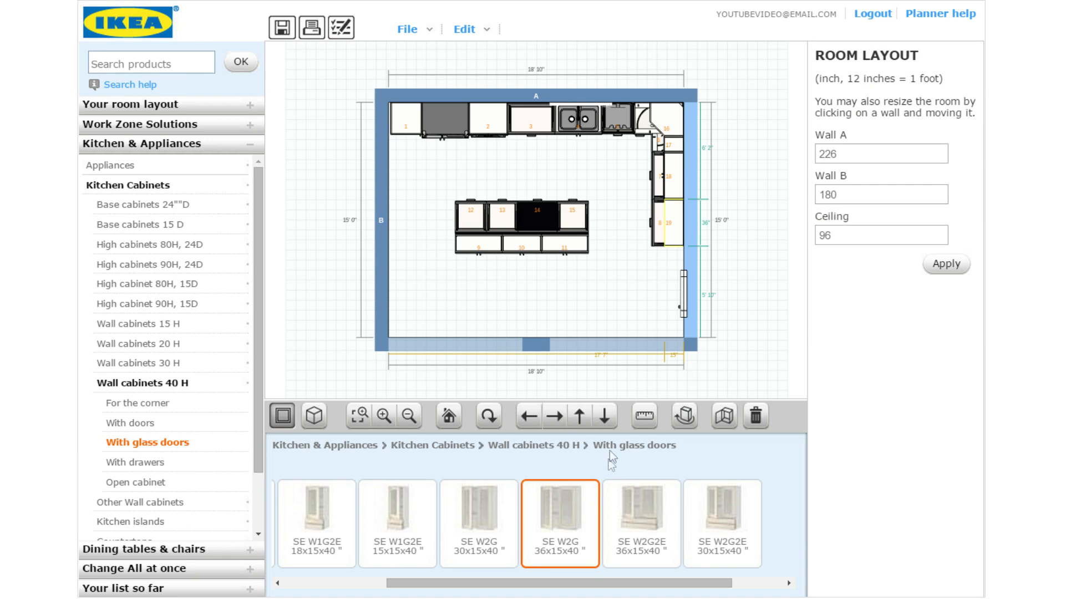
pyautogui.click(669, 176)
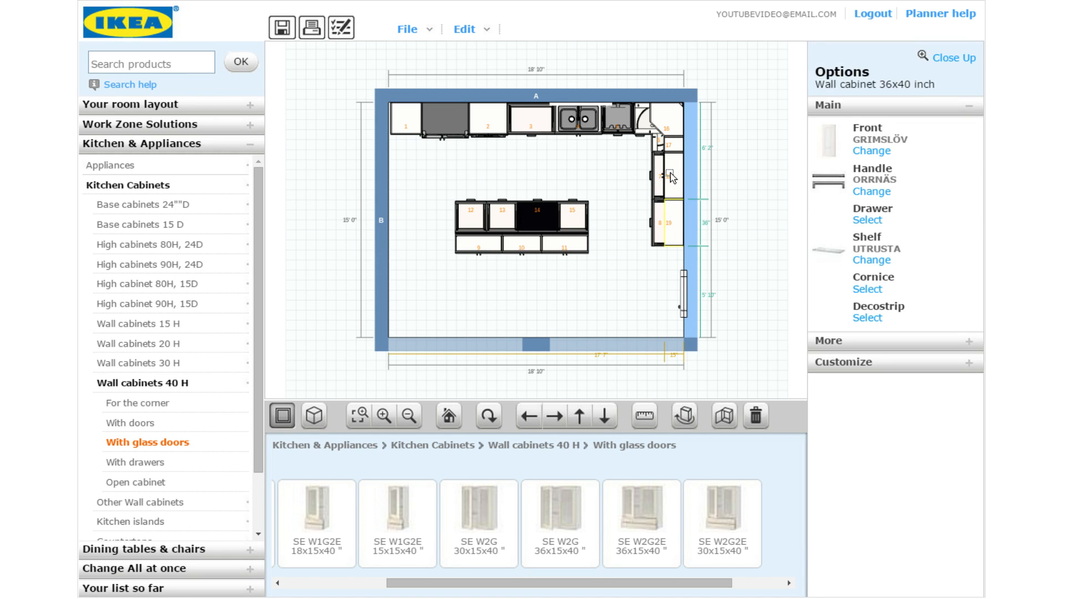
pyautogui.click(670, 173)
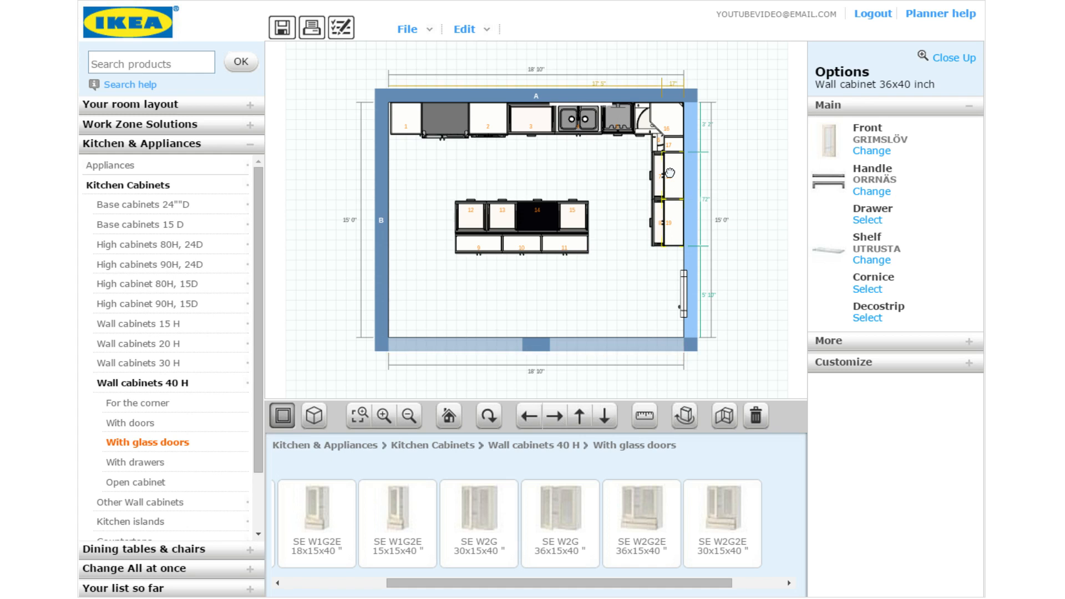
# Browse door fronts for the glass-door cabinet, then select corner cabinet 16
pyautogui.click(872, 158)
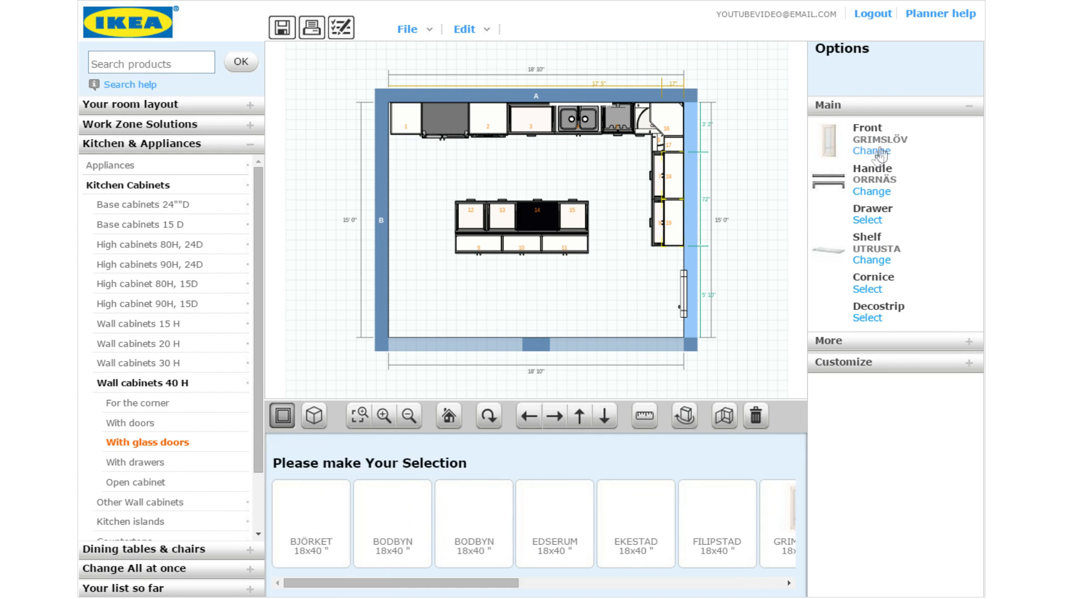
pyautogui.moveTo(475, 585); pyautogui.dragTo(685, 586)
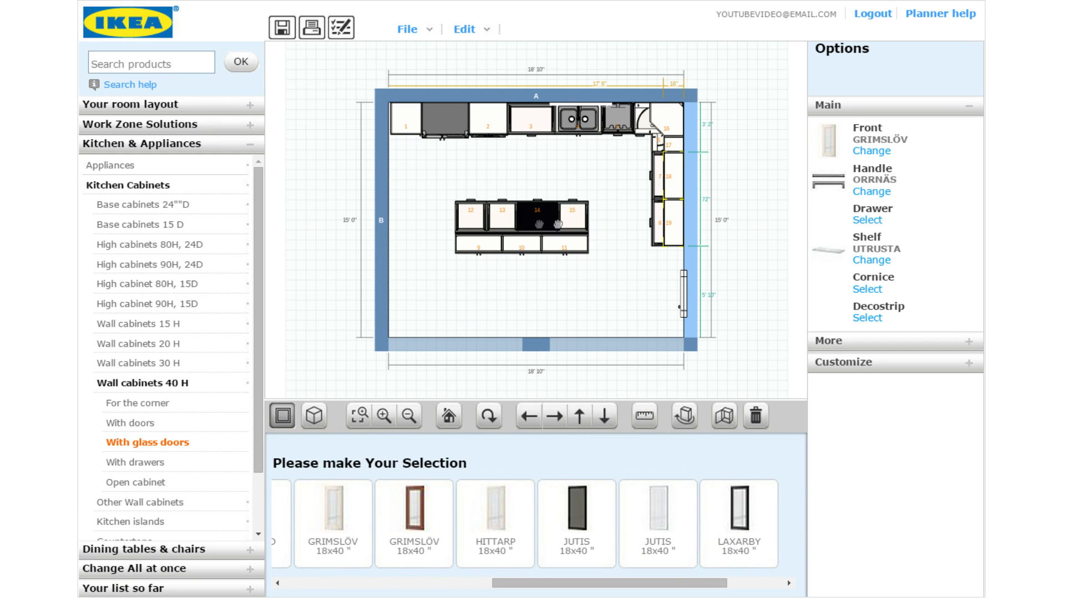
pyautogui.click(664, 113)
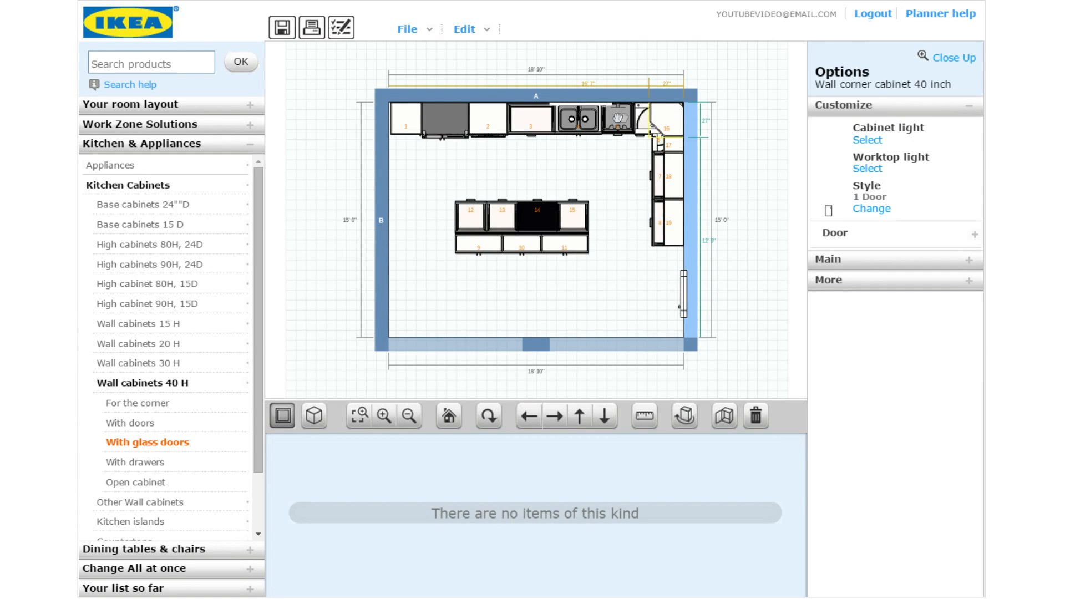
# Add another 40-inch wall cabinet with doors and view its door front choices
pyautogui.click(139, 424)
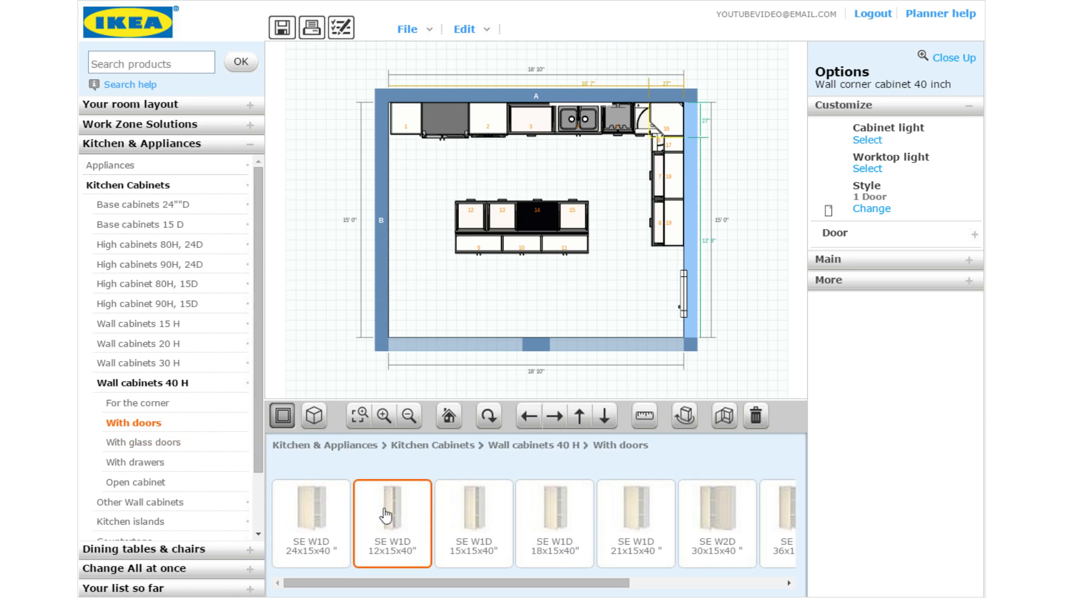
pyautogui.moveTo(402, 586); pyautogui.dragTo(321, 539)
pyautogui.click(321, 539)
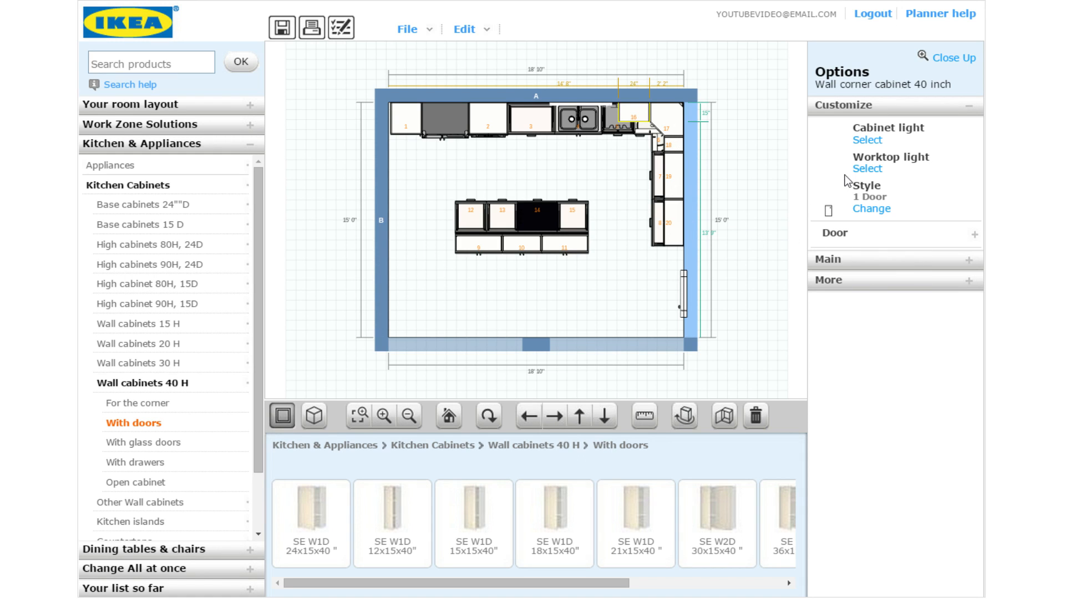
pyautogui.click(837, 259)
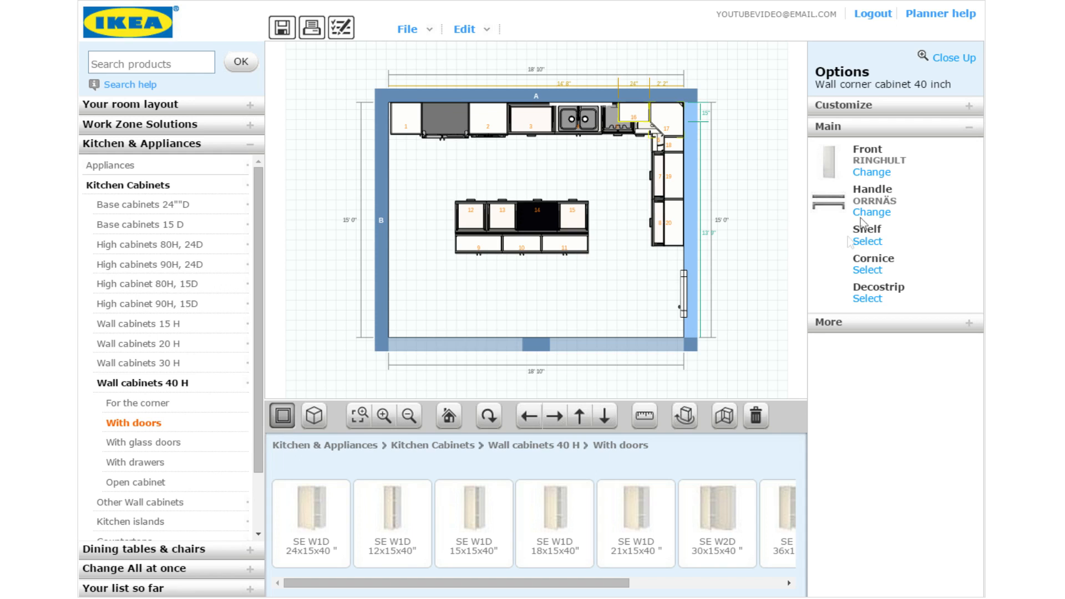
pyautogui.click(872, 172)
pyautogui.scroll(-3, 614, 571)
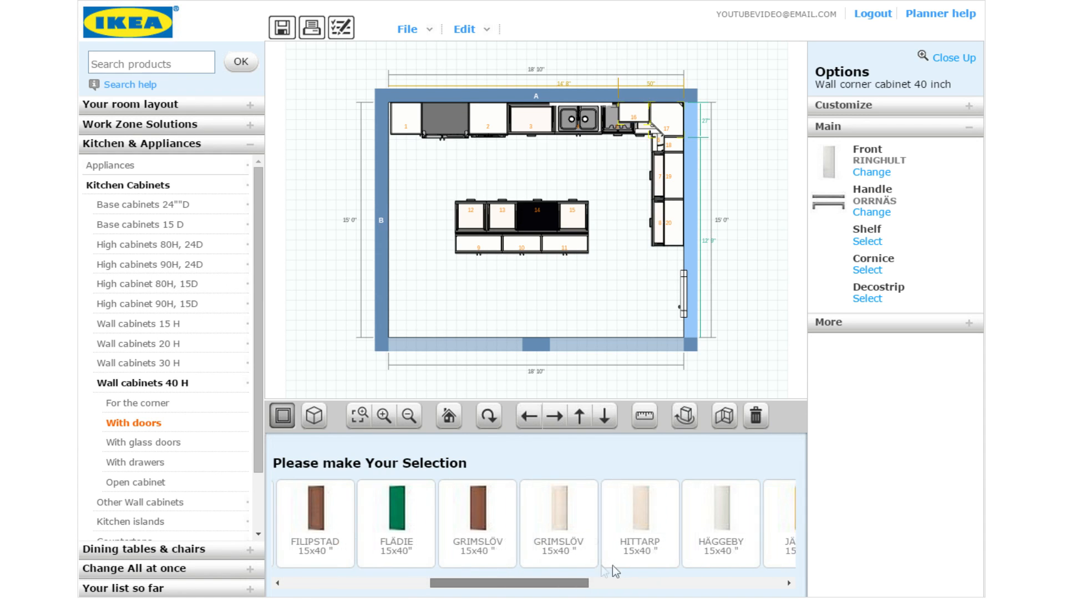
pyautogui.scroll(-3, 653, 574)
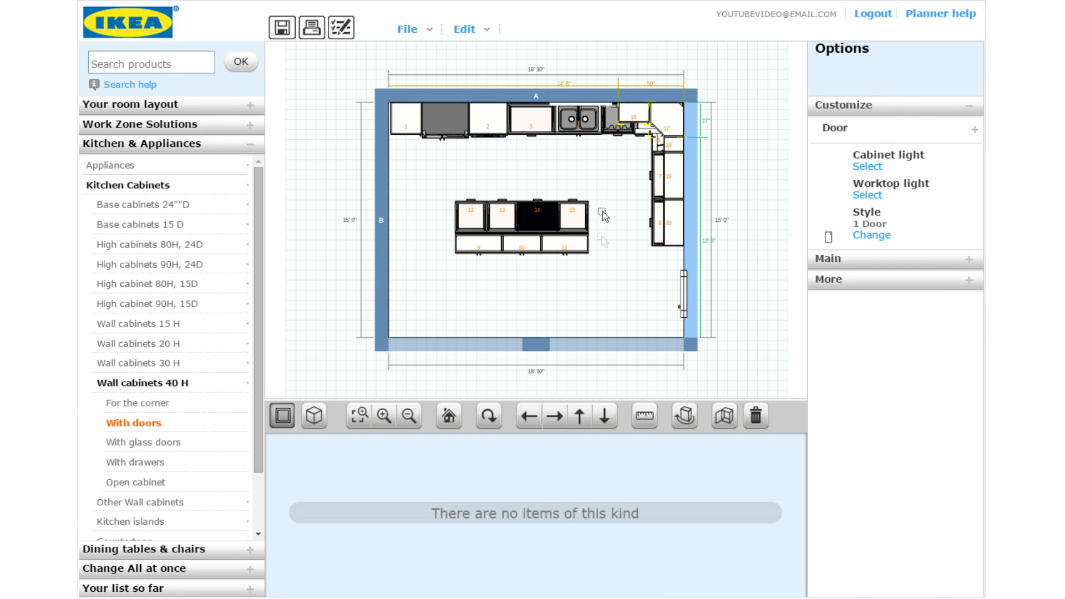
# Review door fronts for the 24x40 wall cabinet, then select base cabinet 3
pyautogui.click(611, 191)
pyautogui.click(638, 113)
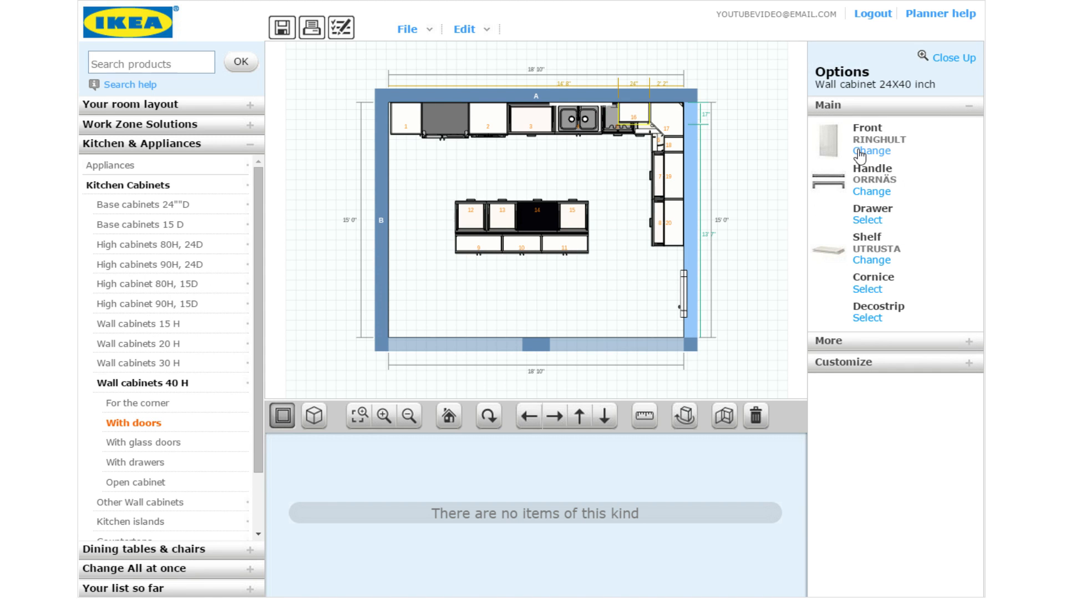
pyautogui.click(859, 153)
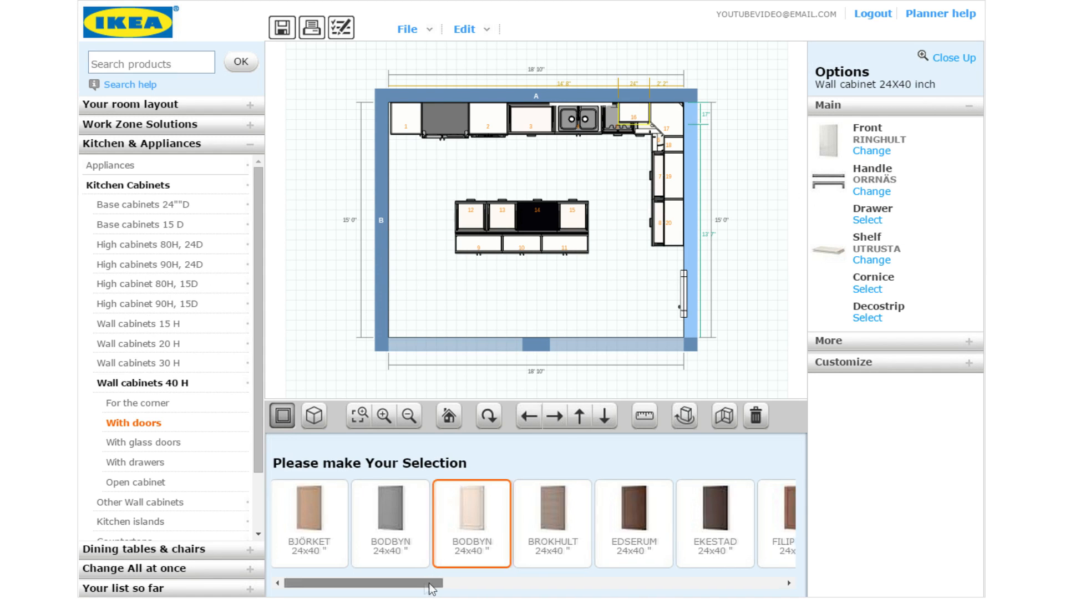
pyautogui.moveTo(435, 580); pyautogui.dragTo(743, 574)
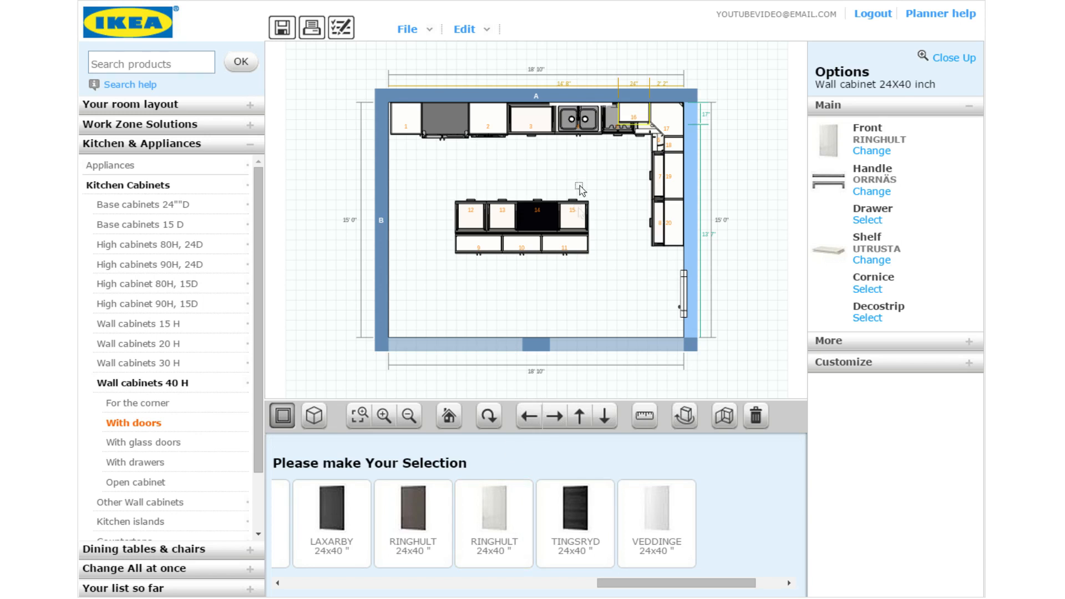
pyautogui.click(542, 169)
pyautogui.click(519, 124)
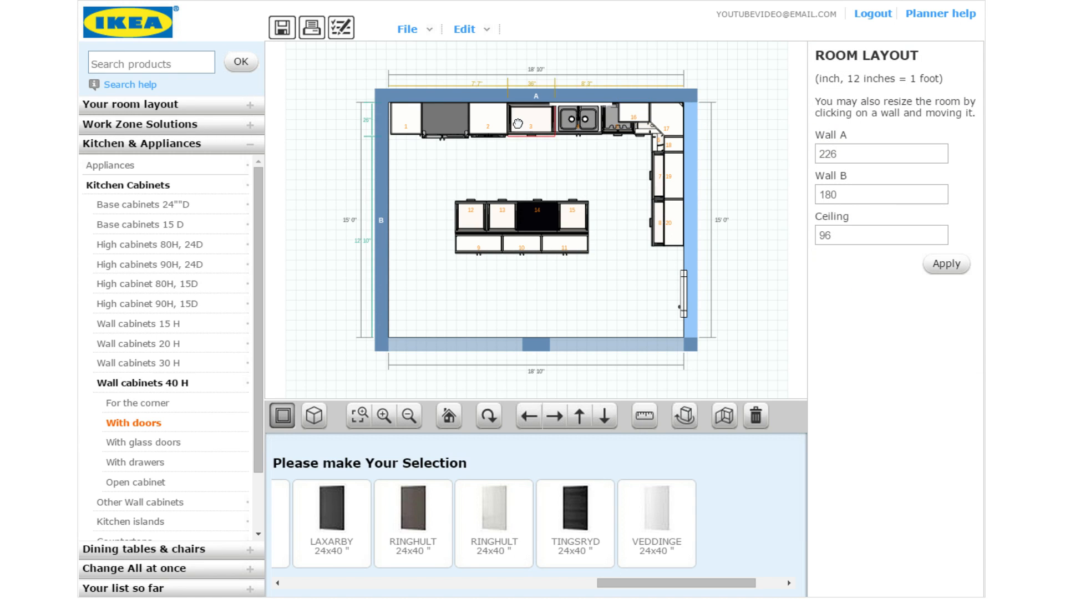
# Place an SE W1D 24x15x40 wall cabinet with doors above base cabinet 3
pyautogui.click(152, 424)
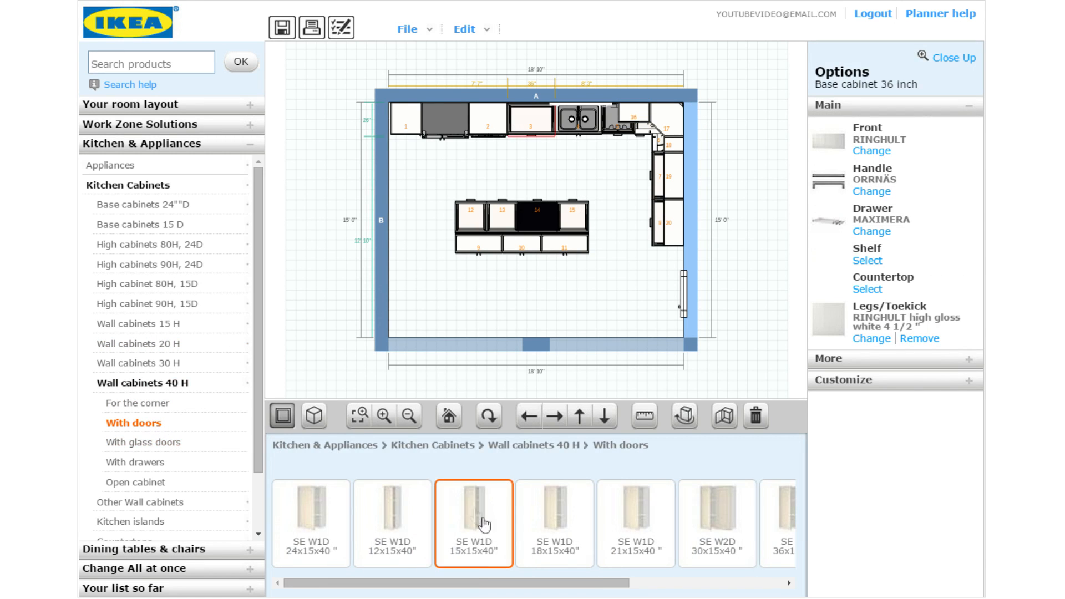
pyautogui.moveTo(464, 584); pyautogui.dragTo(498, 578)
pyautogui.moveTo(311, 508); pyautogui.dragTo(531, 114)
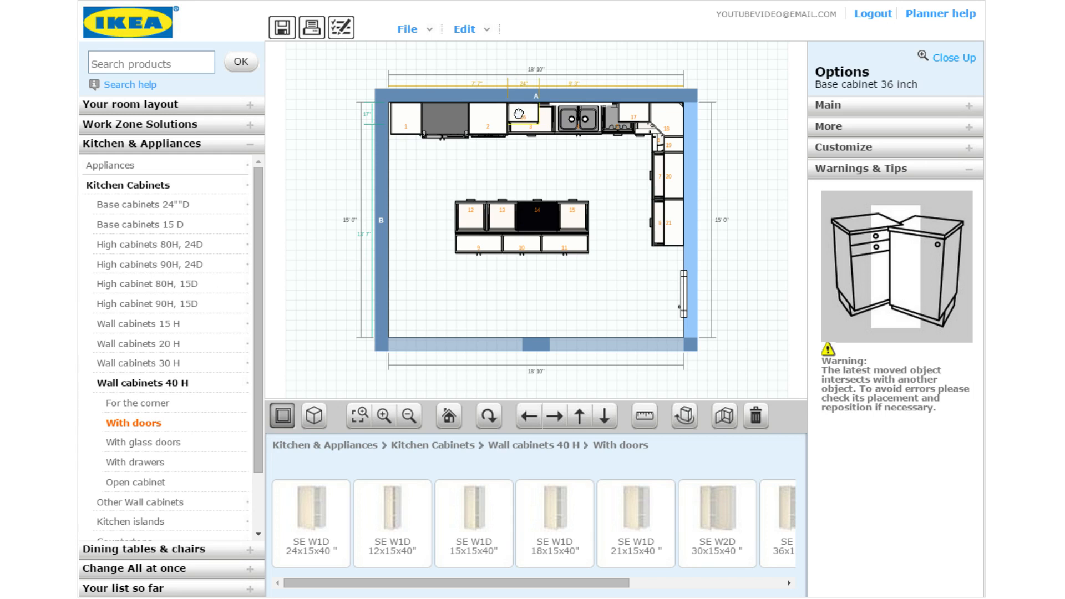
pyautogui.click(572, 167)
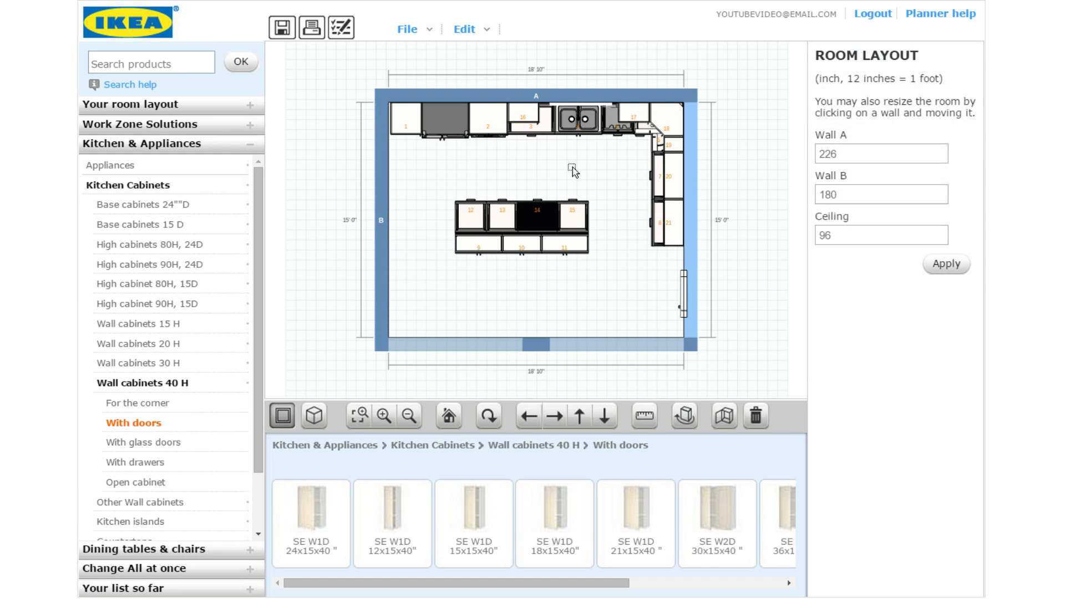
# Shift the sink cabinet slightly to the left and deselect it
pyautogui.click(578, 106)
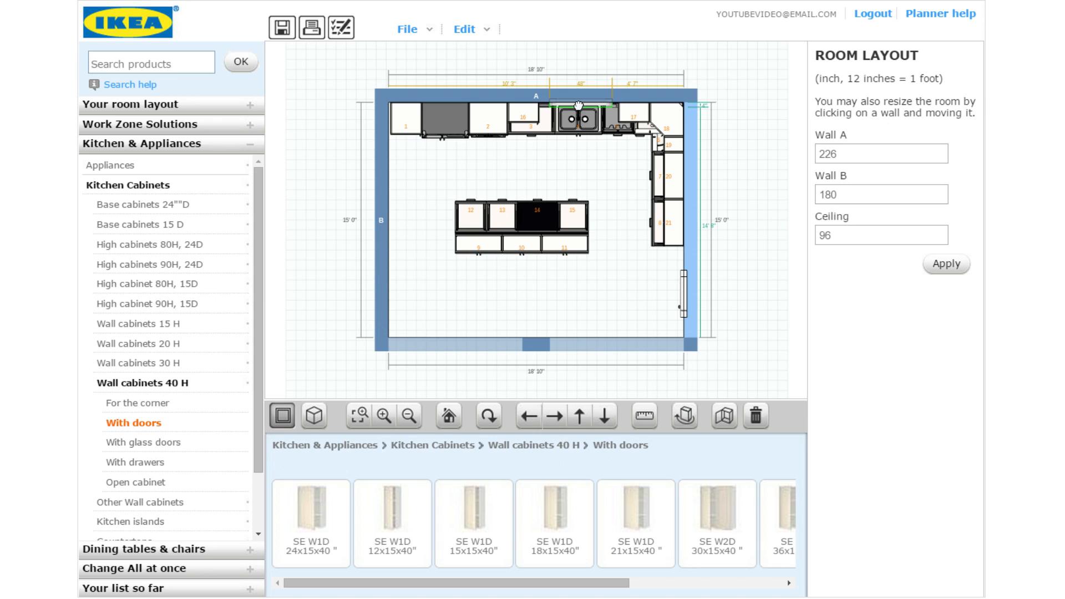
pyautogui.moveTo(578, 106); pyautogui.dragTo(576, 105)
pyautogui.click(584, 179)
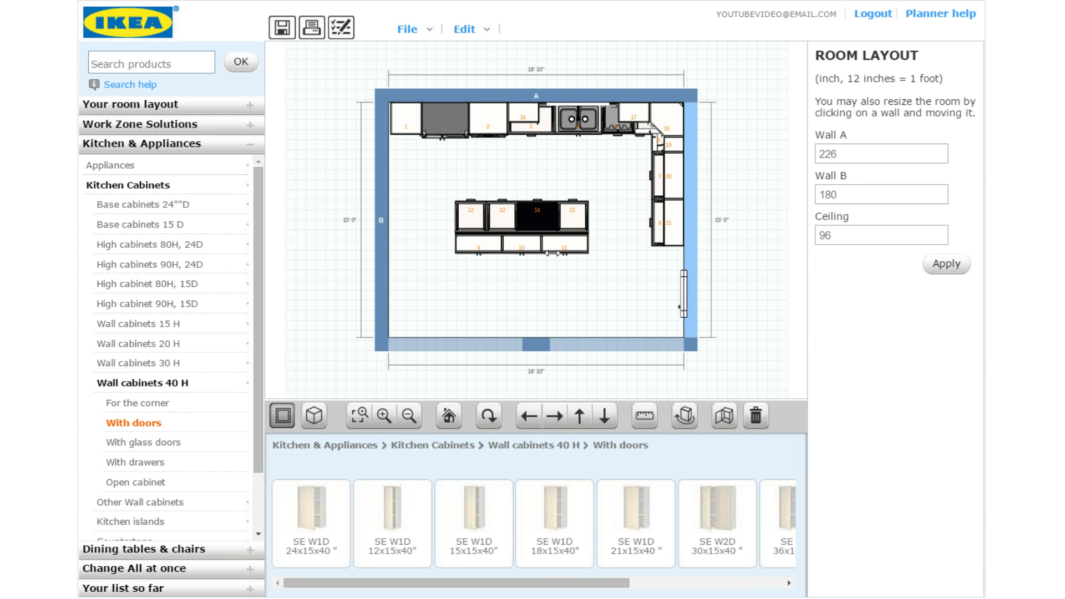
pyautogui.scroll(-2, 264, 410)
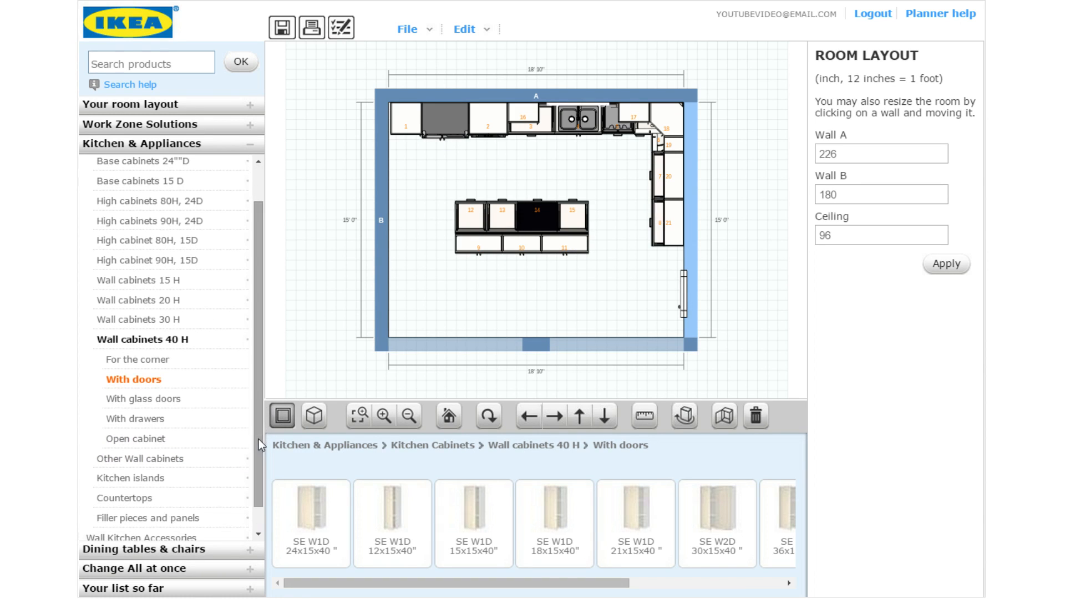
# Bring the SE WR2D 36x24x20 refrigerator top cabinet into the room as cabinet 22
pyautogui.click(163, 464)
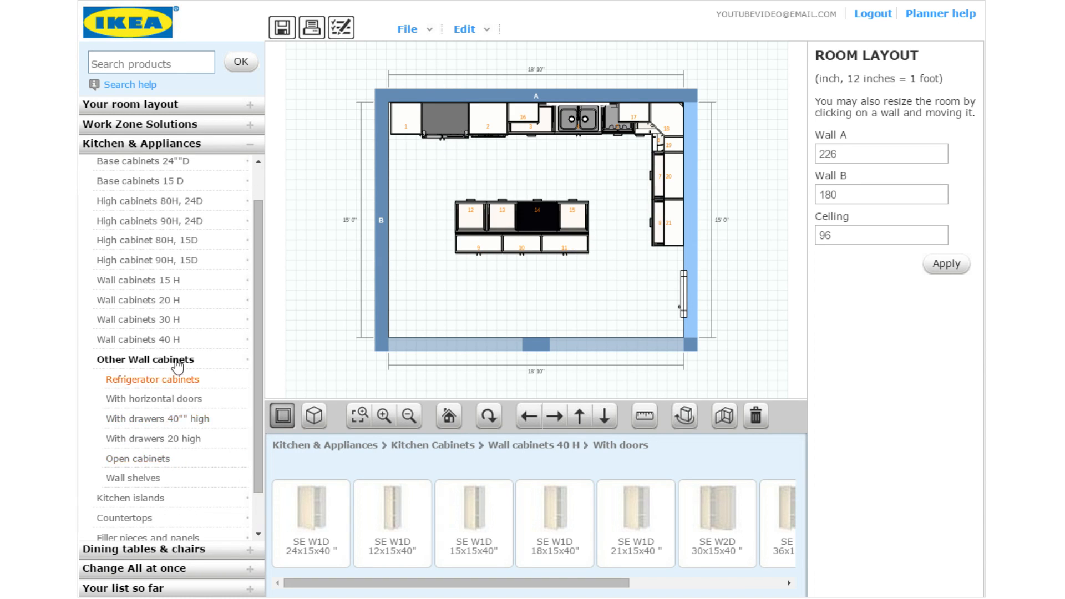
pyautogui.click(175, 381)
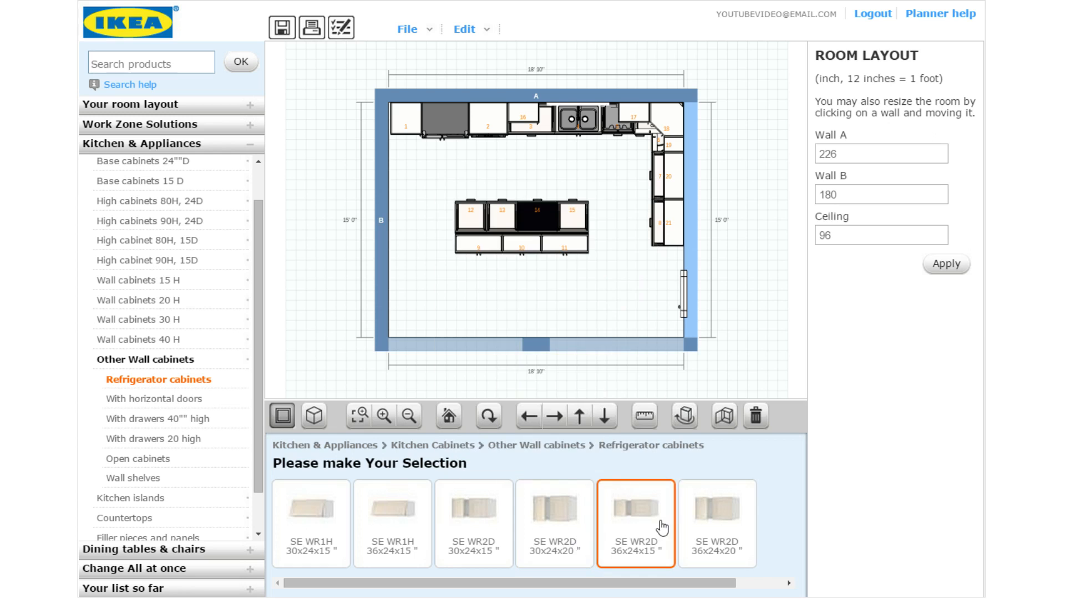
pyautogui.moveTo(732, 524)
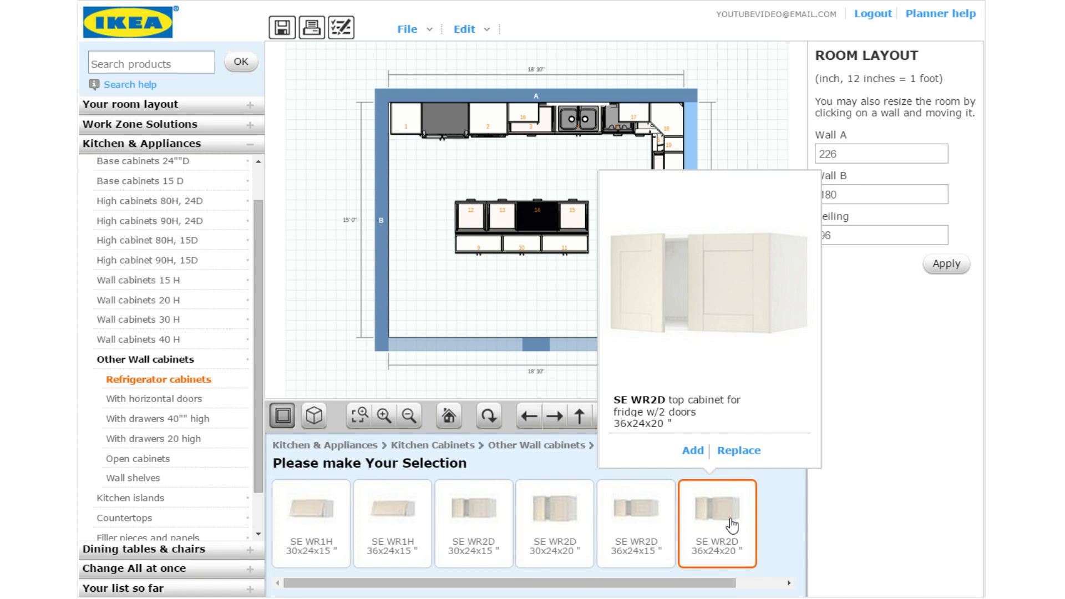
pyautogui.moveTo(732, 524); pyautogui.dragTo(560, 164)
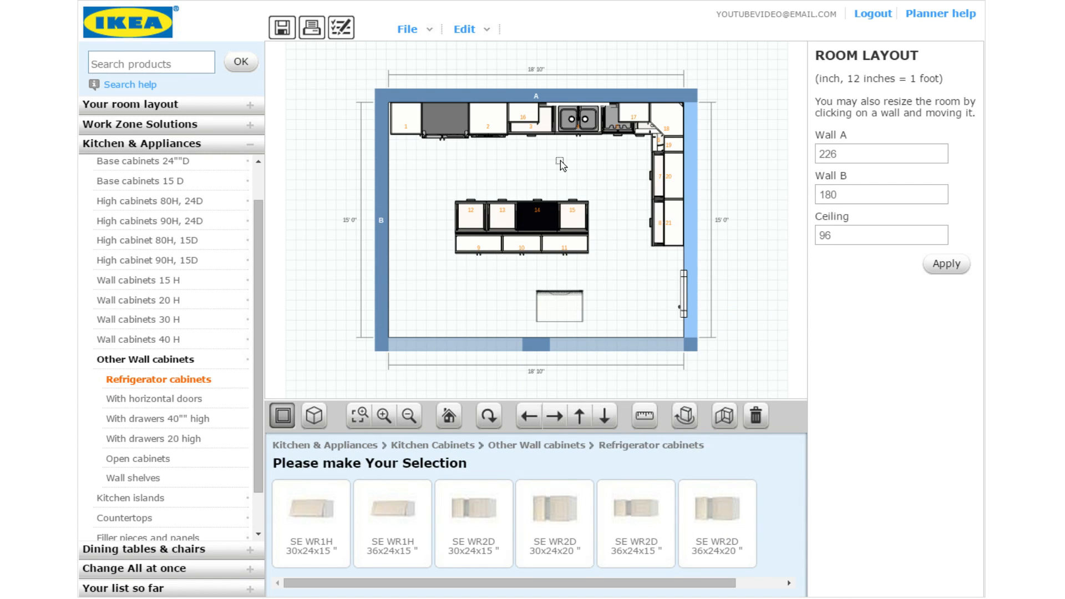
pyautogui.moveTo(610, 120); pyautogui.dragTo(611, 158)
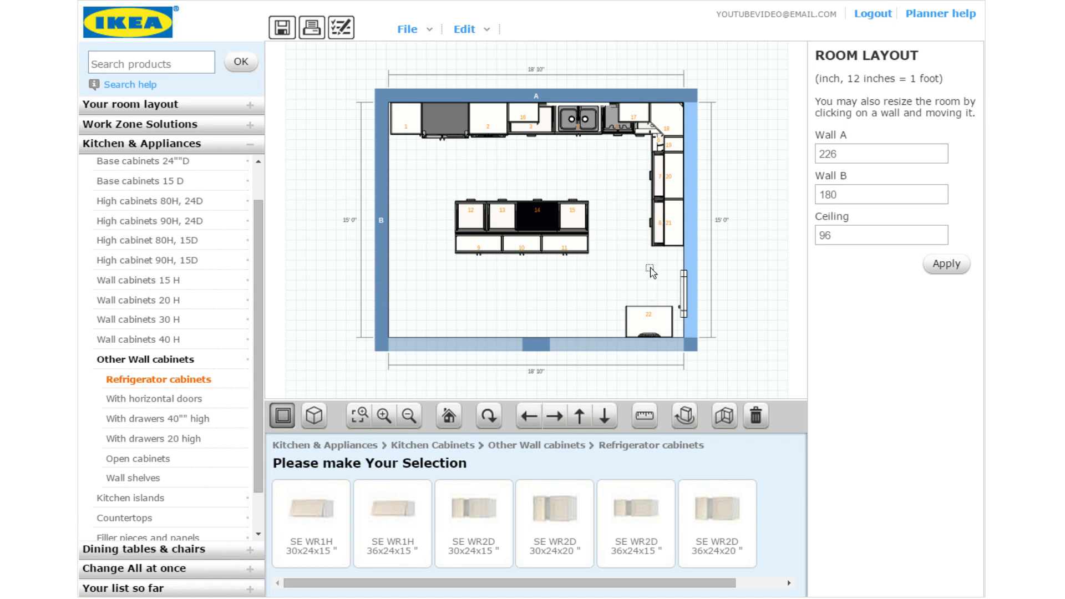
pyautogui.click(651, 327)
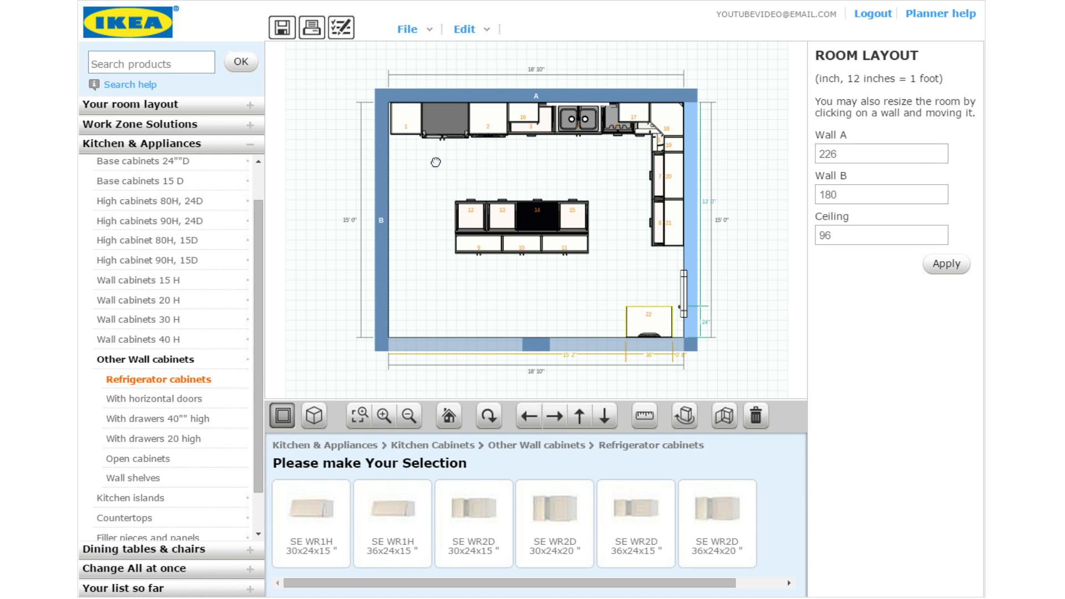
# Fit cabinet 22 over the fridge, nudging cabinet 1 into the left corner
pyautogui.moveTo(435, 162); pyautogui.dragTo(464, 154)
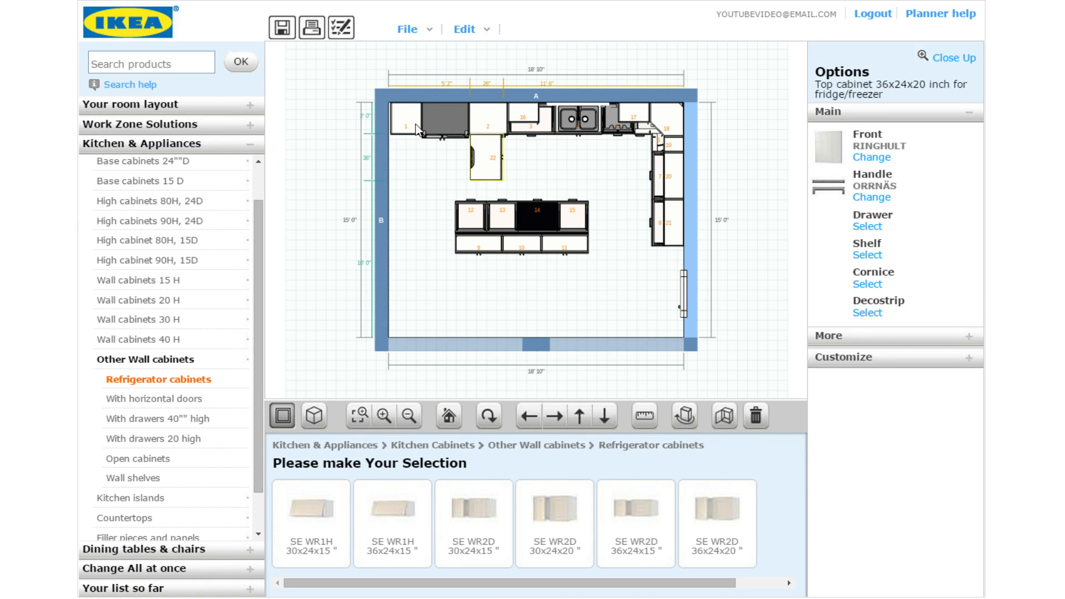
pyautogui.moveTo(411, 117); pyautogui.dragTo(405, 114)
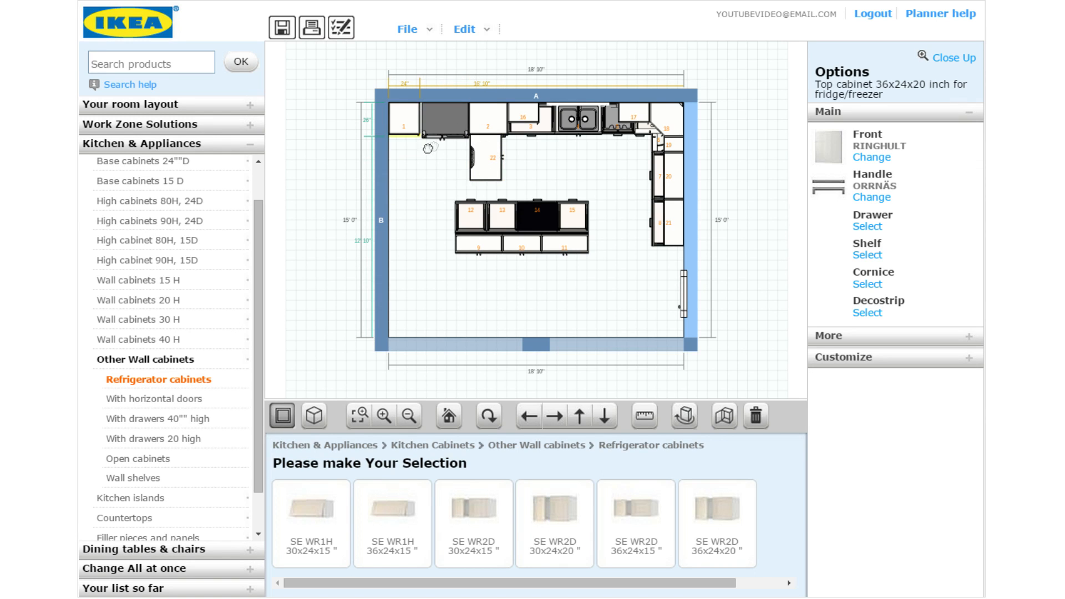
pyautogui.moveTo(492, 156); pyautogui.dragTo(462, 117)
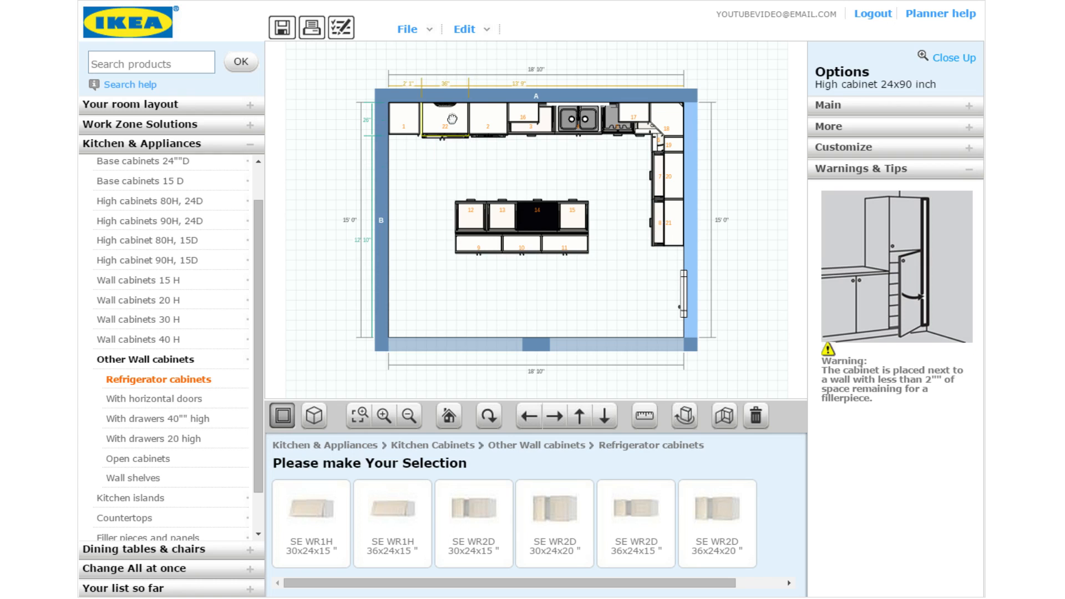
pyautogui.click(467, 117)
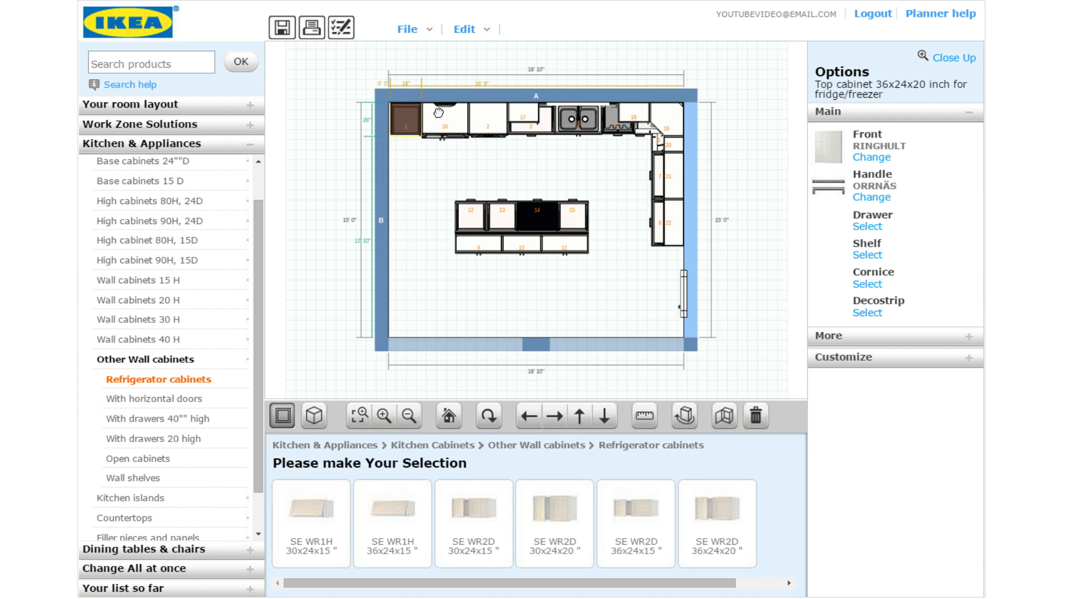
pyautogui.click(416, 173)
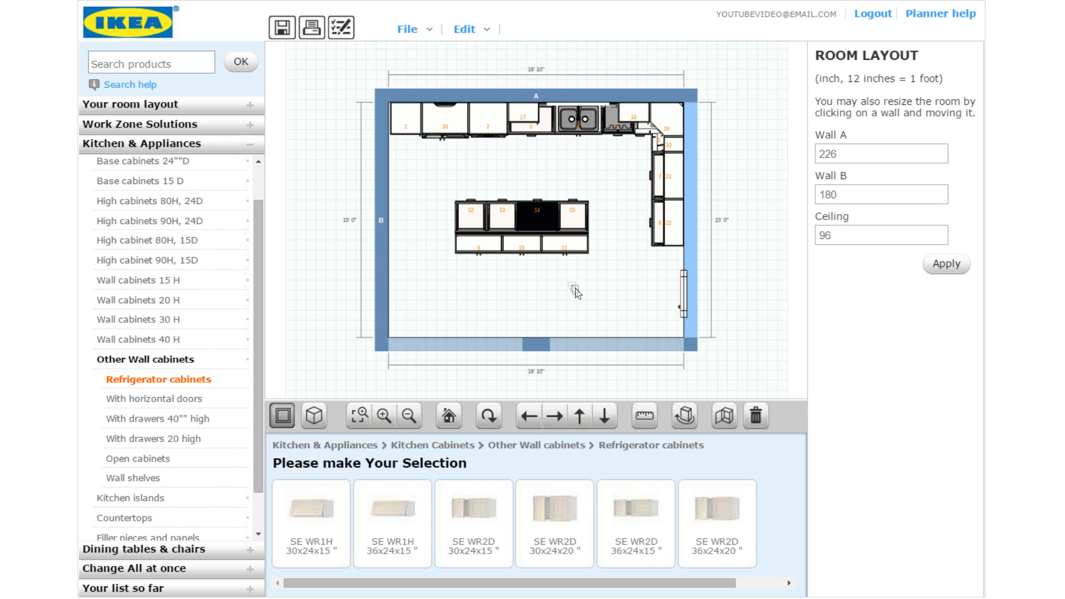
# Show the kitchen in 3D line view, orbited to the right wall, and select the right-end wall cabinet
pyautogui.click(311, 425)
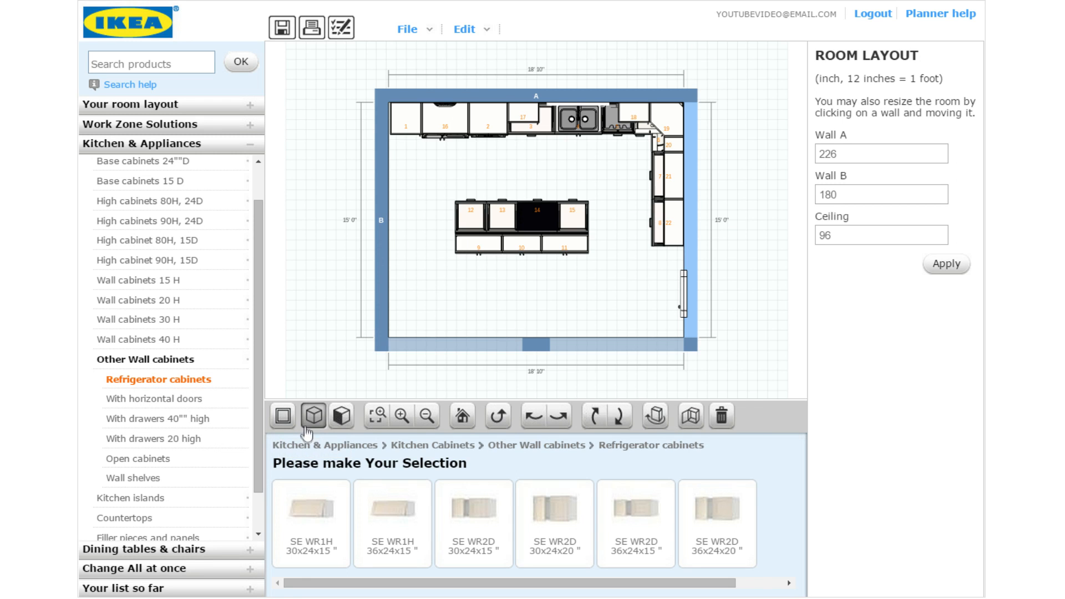
pyautogui.click(534, 416)
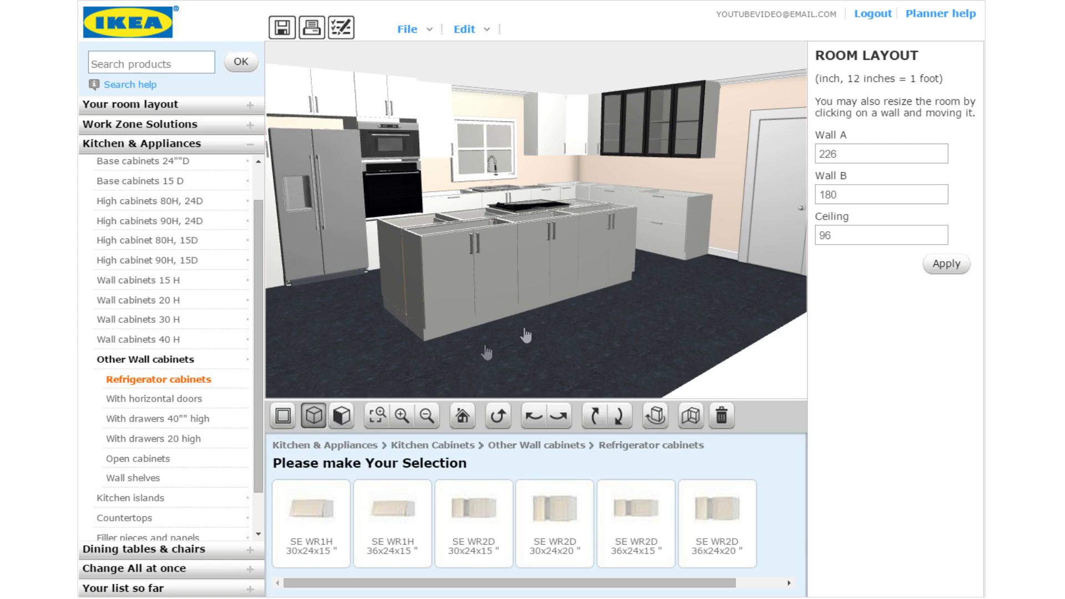
pyautogui.click(342, 416)
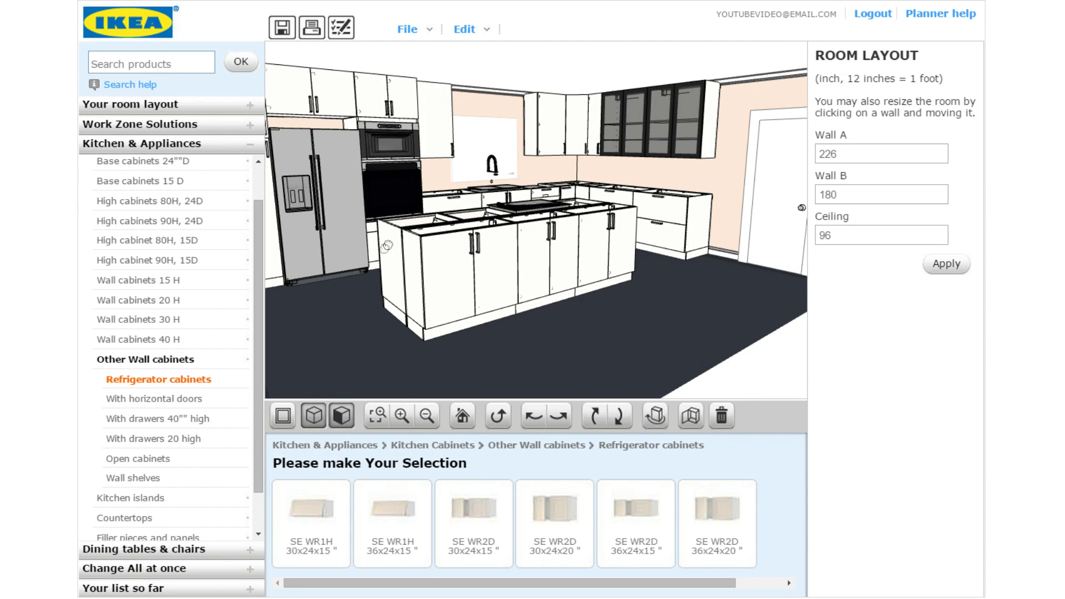
pyautogui.click(556, 420)
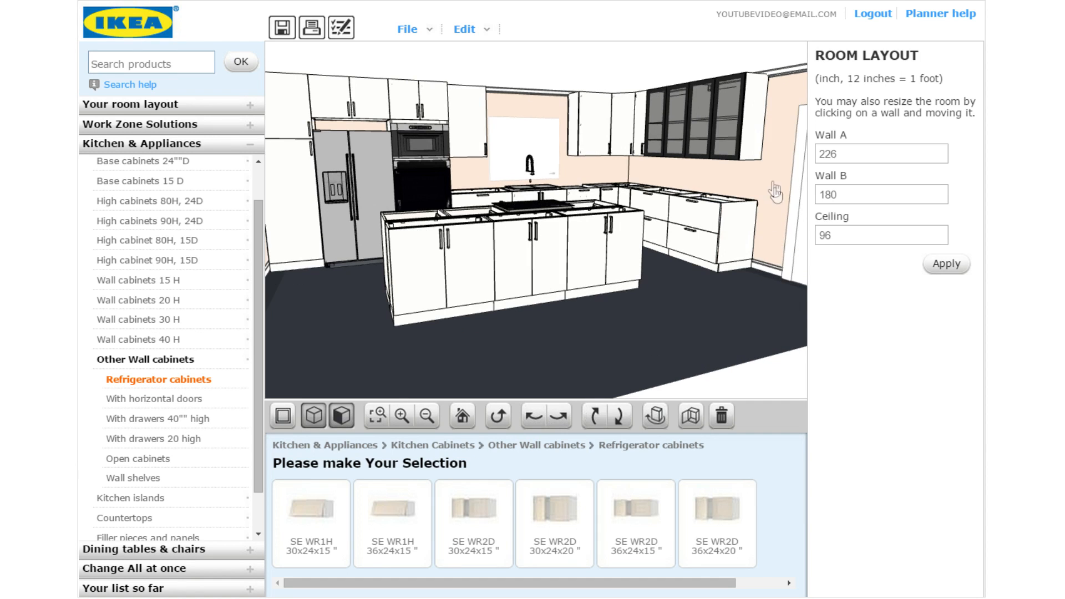
pyautogui.click(754, 122)
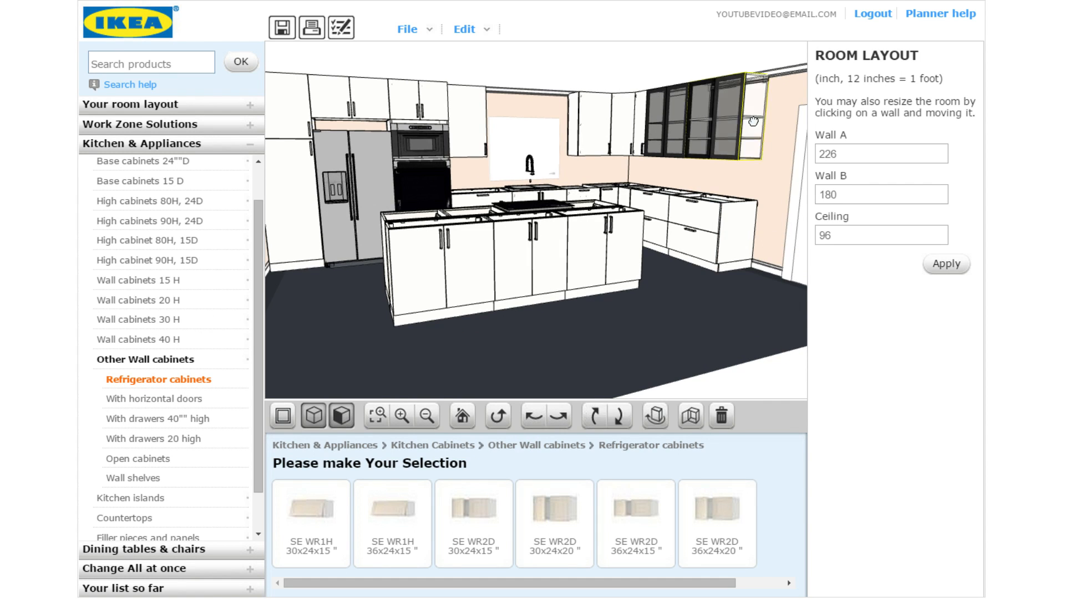
# Give the right-end cabinet a RINGHULT high gloss white right cover panel
pyautogui.click(754, 88)
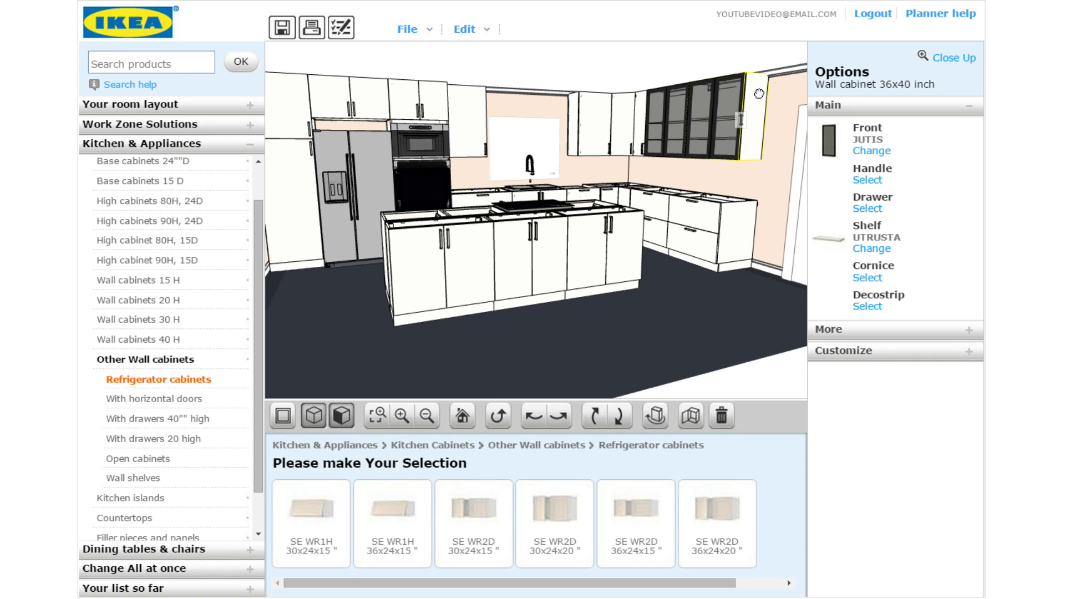
pyautogui.click(863, 333)
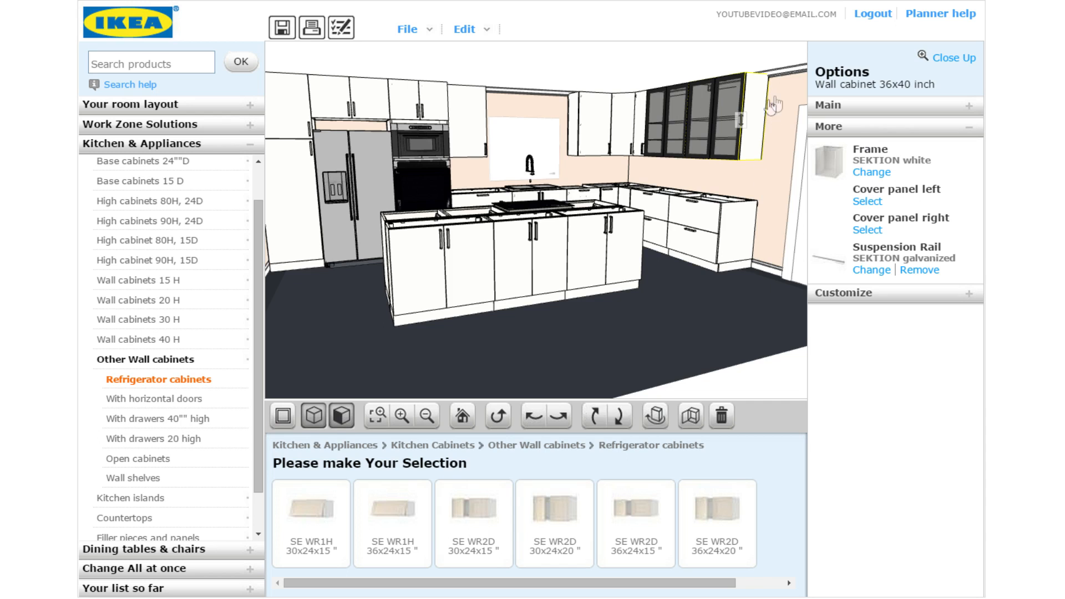
pyautogui.click(867, 229)
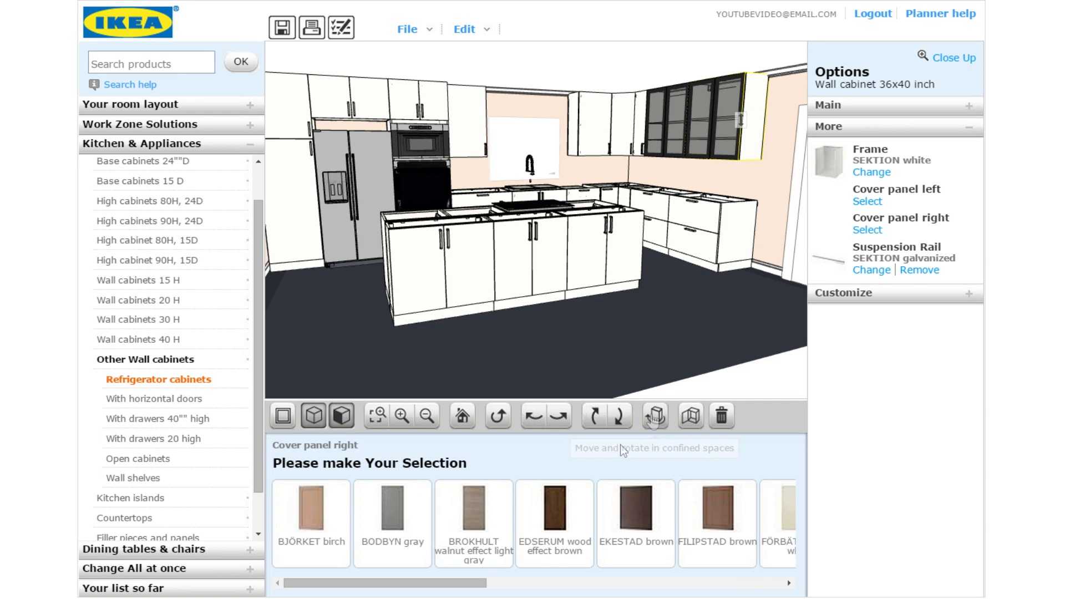
pyautogui.moveTo(466, 593); pyautogui.dragTo(717, 591)
pyautogui.click(644, 530)
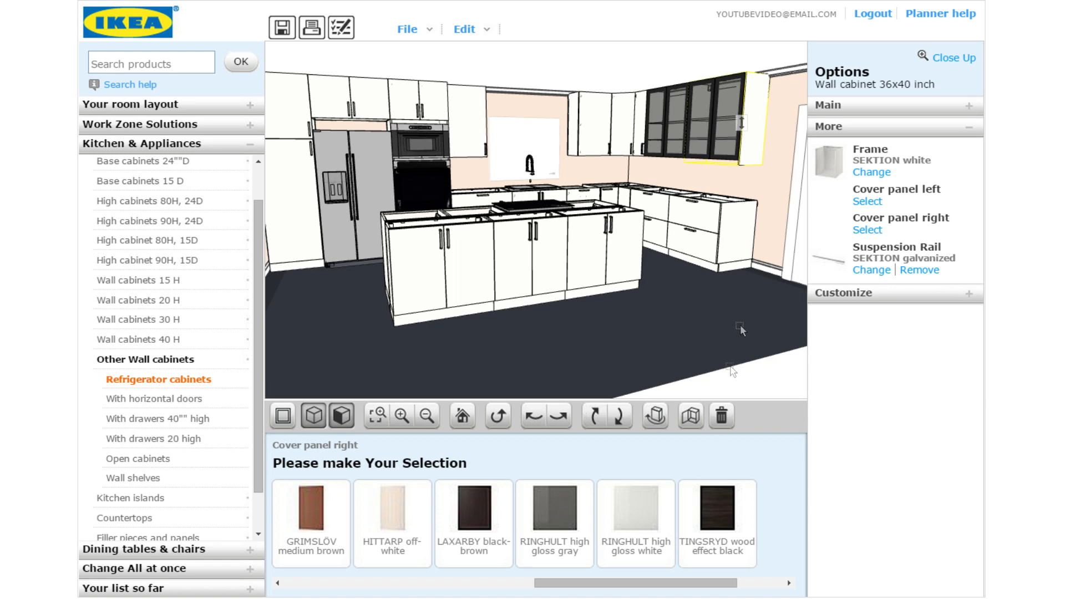
# Browse right cover panels for the corner base cabinet, then select the wall cabinet right of the window
pyautogui.click(740, 227)
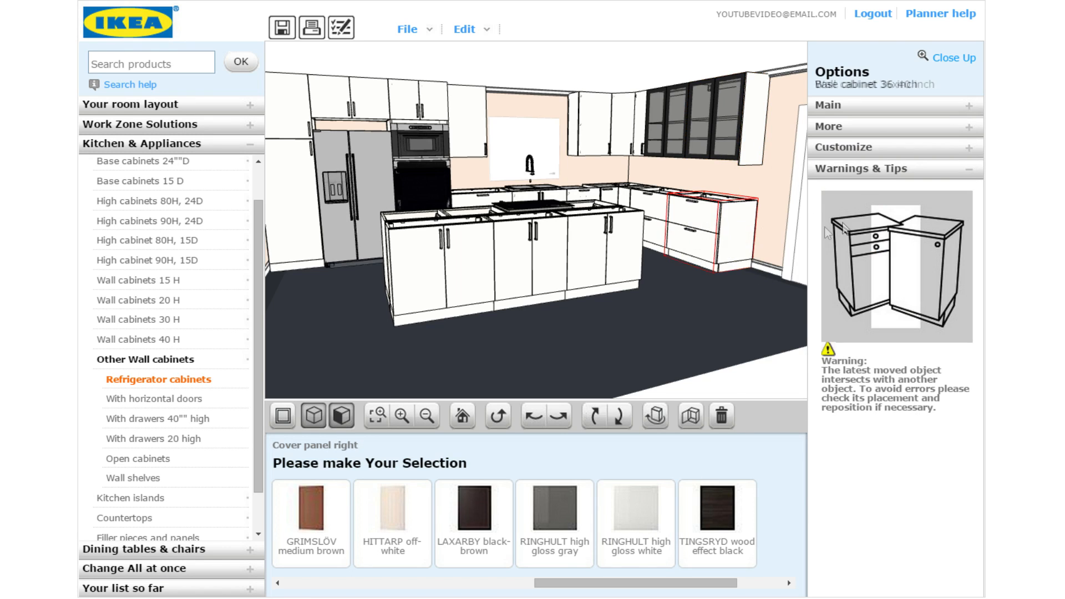
pyautogui.click(865, 132)
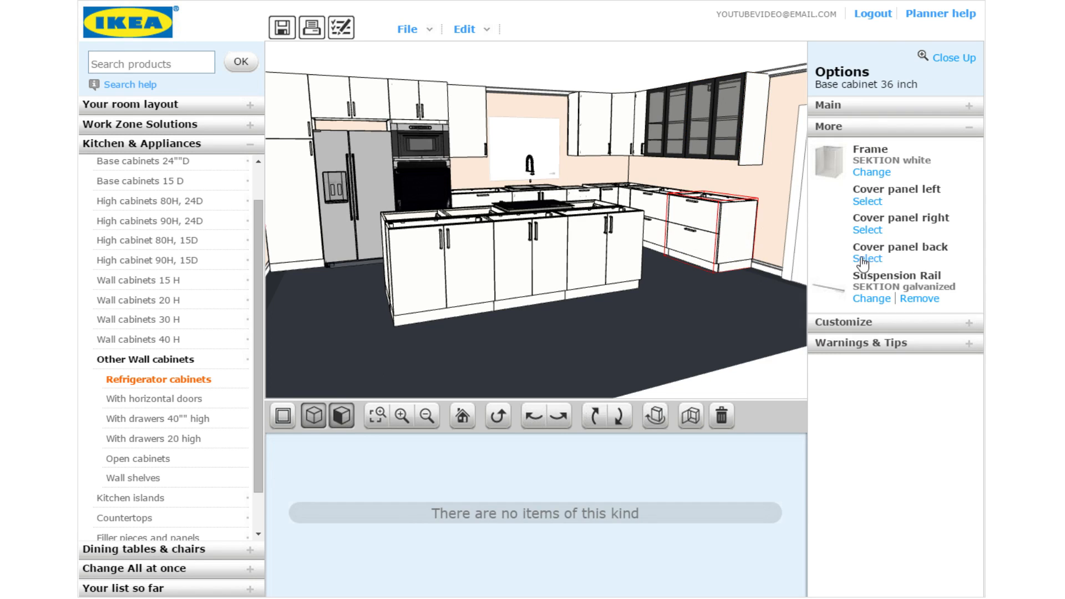
pyautogui.click(866, 230)
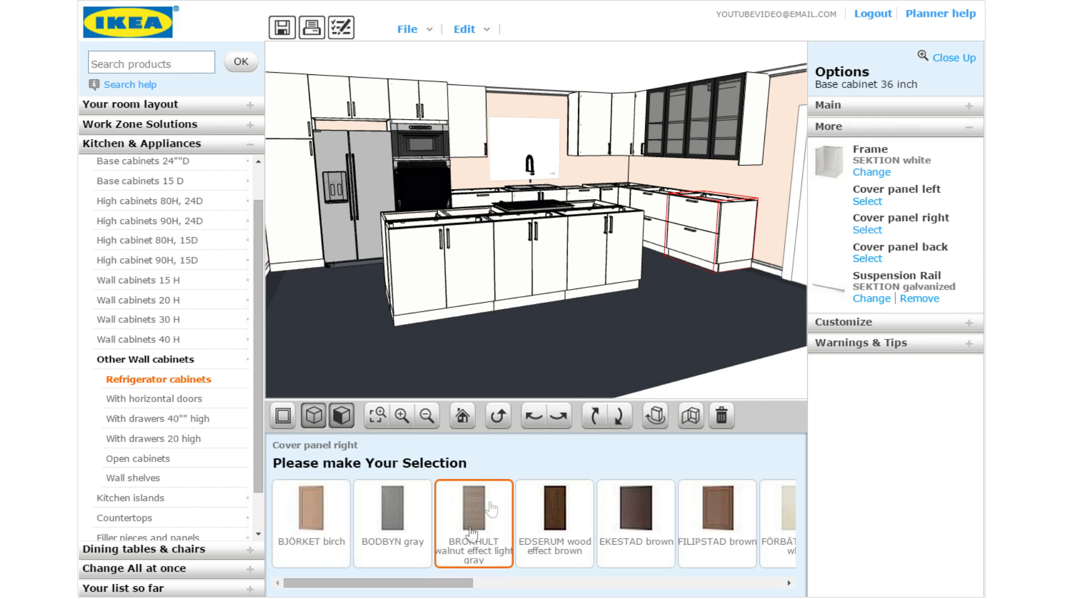
pyautogui.moveTo(404, 588); pyautogui.dragTo(660, 585)
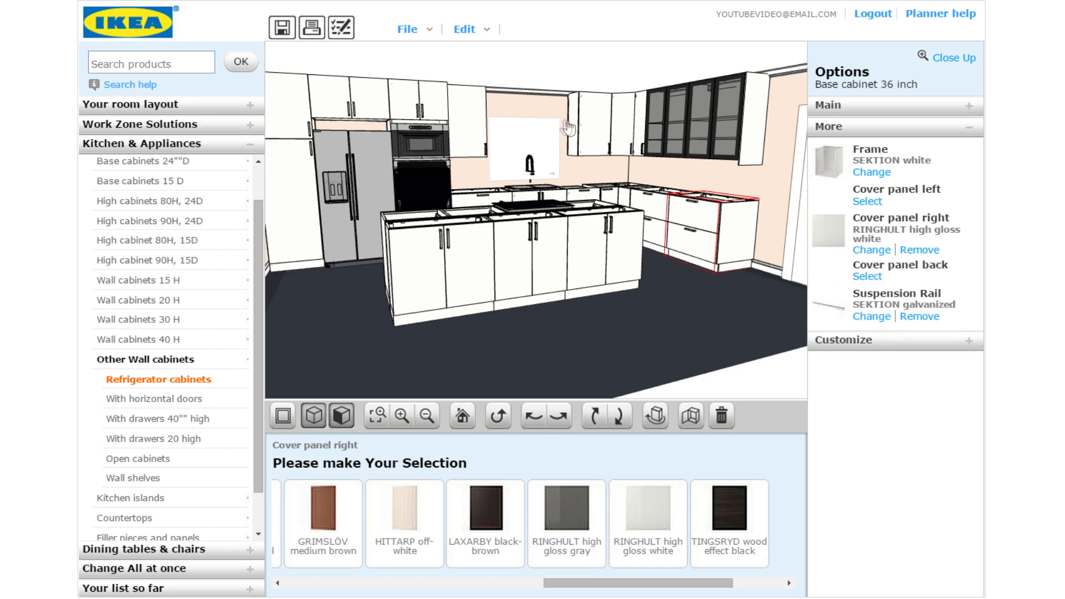
pyautogui.click(608, 126)
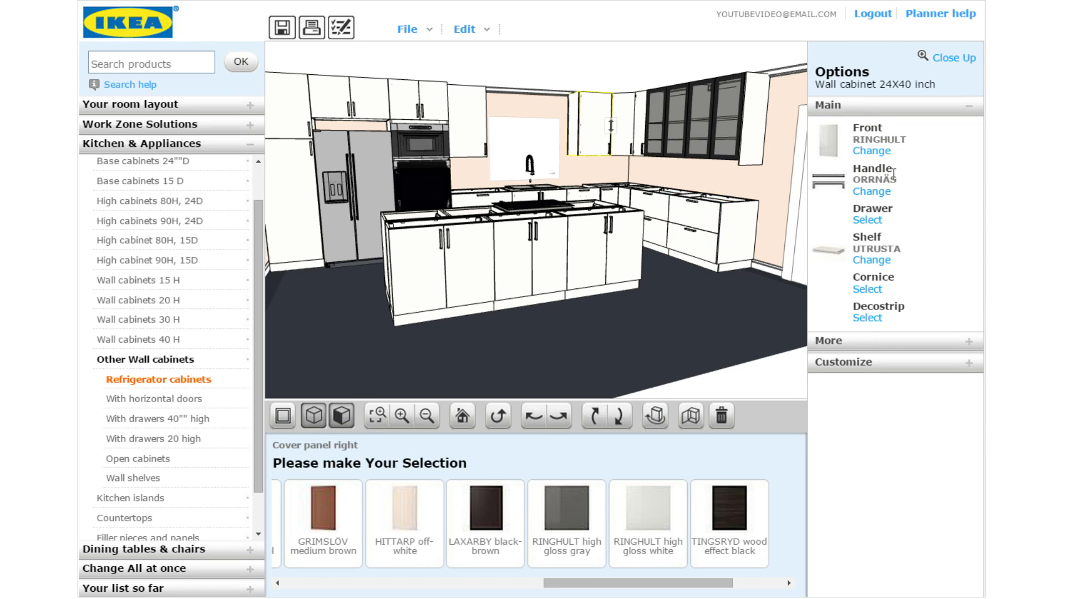
# Give the wall cabinet right of the window a RINGHULT high gloss white left cover panel
pyautogui.click(860, 340)
pyautogui.click(874, 208)
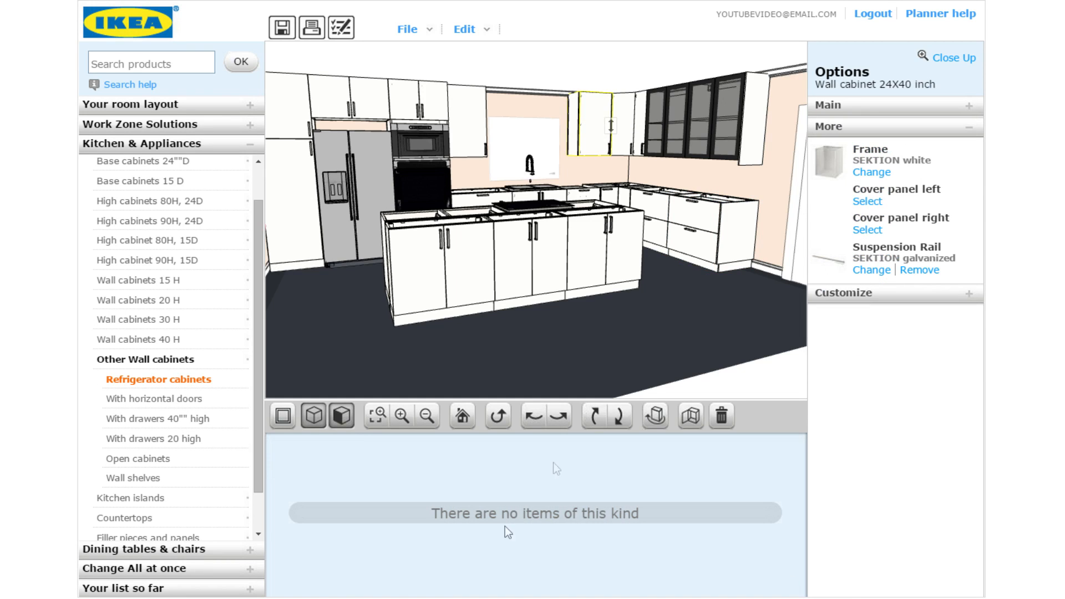
pyautogui.click(868, 202)
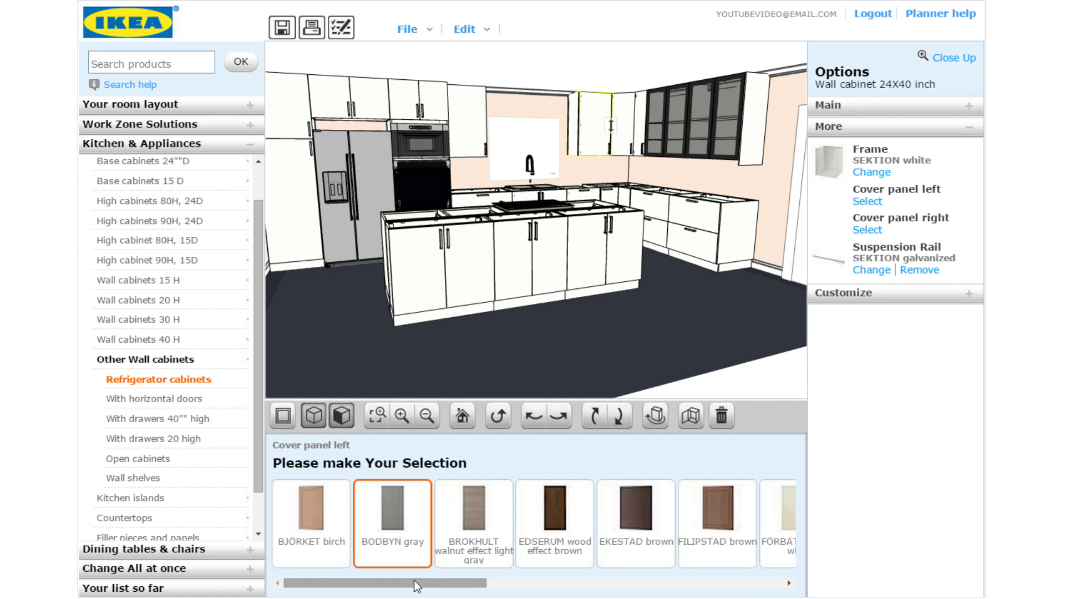
pyautogui.scroll(-3, 393, 507)
pyautogui.click(528, 535)
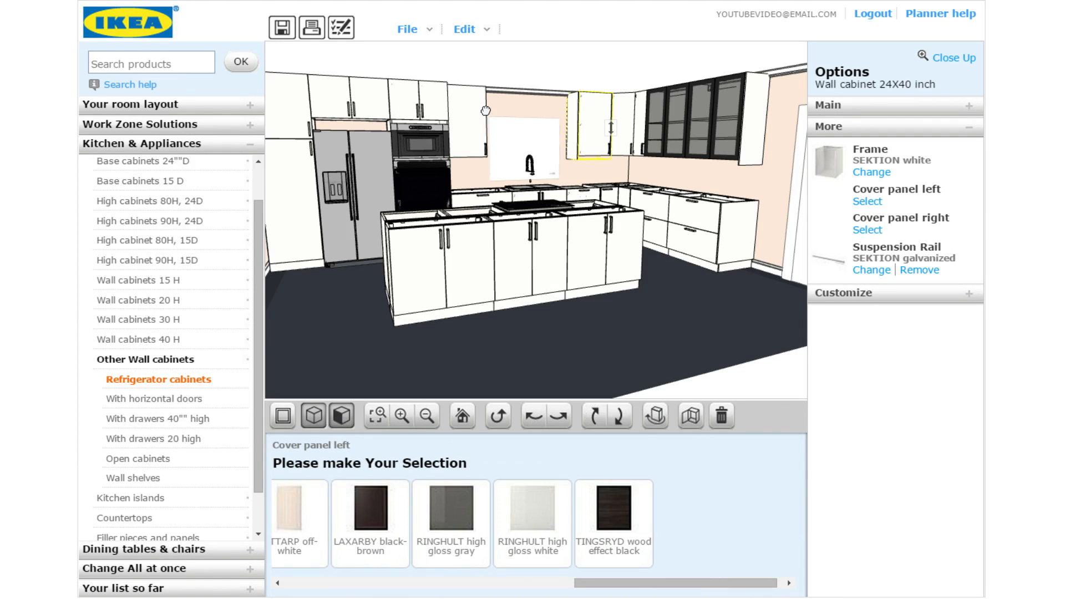
# Give the wall cabinet left of the window a RINGHULT high gloss white right cover panel
pyautogui.click(853, 340)
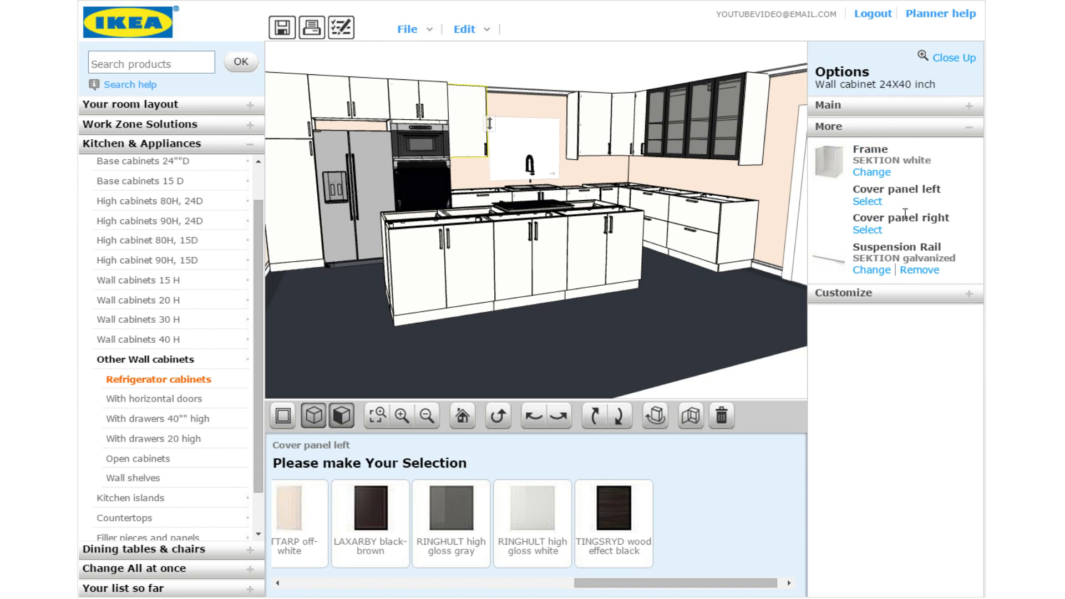
pyautogui.click(869, 223)
pyautogui.click(860, 335)
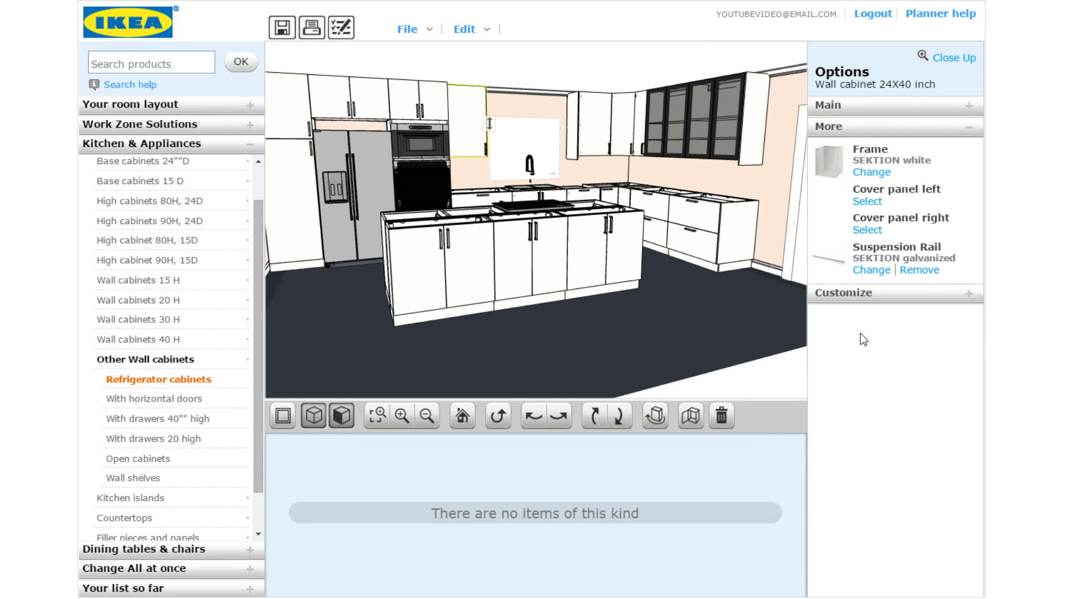
pyautogui.click(866, 231)
pyautogui.moveTo(432, 583); pyautogui.dragTo(676, 583)
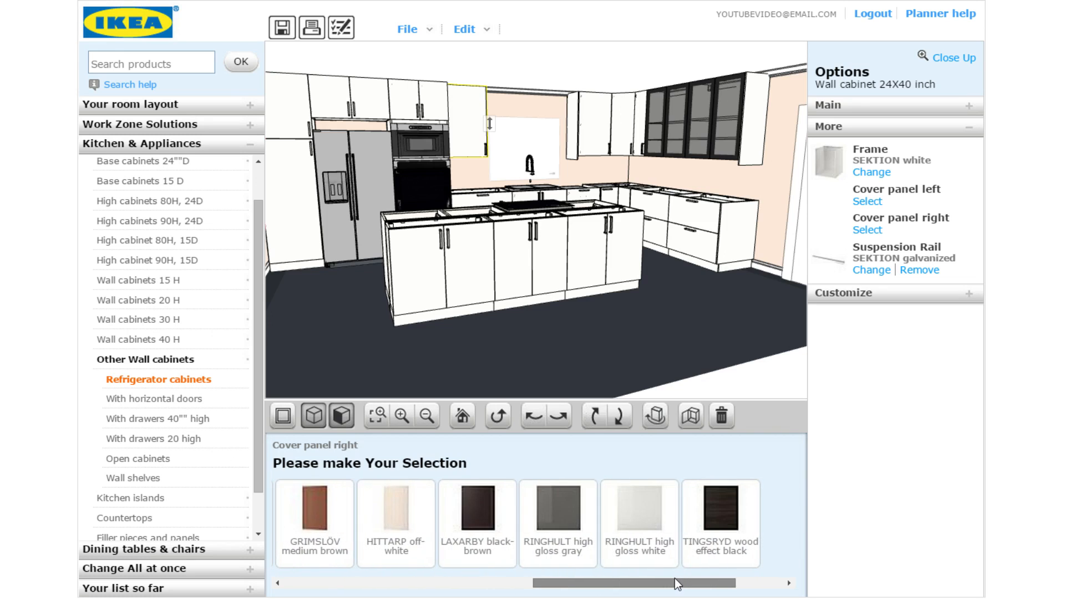
pyautogui.click(635, 508)
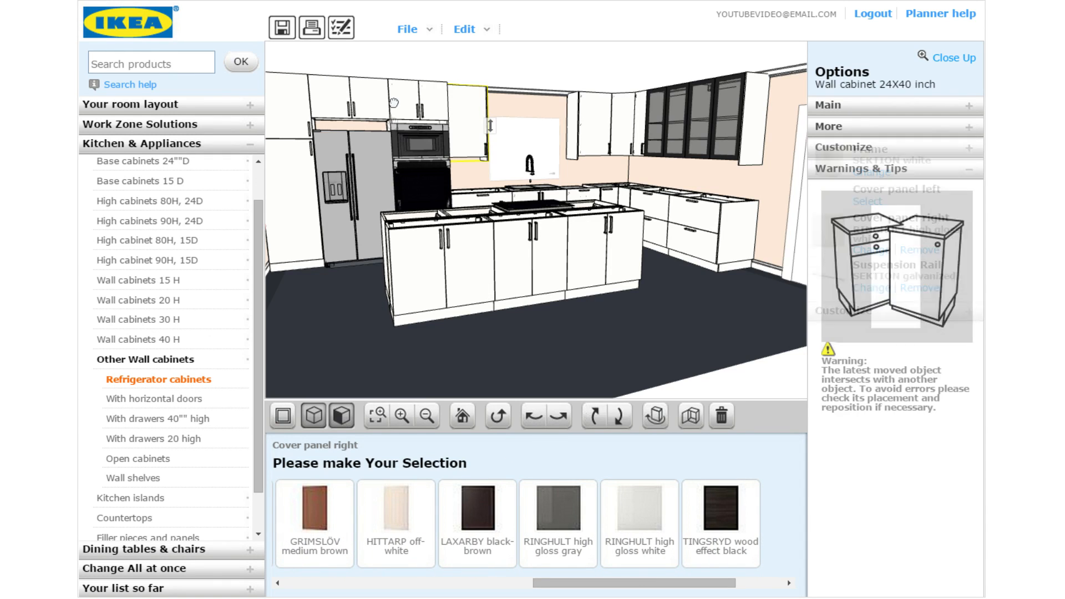
# Orbit right and list right cover panels for the tall oven and microwave cabinet, then select the island base cabinet
pyautogui.click(569, 421)
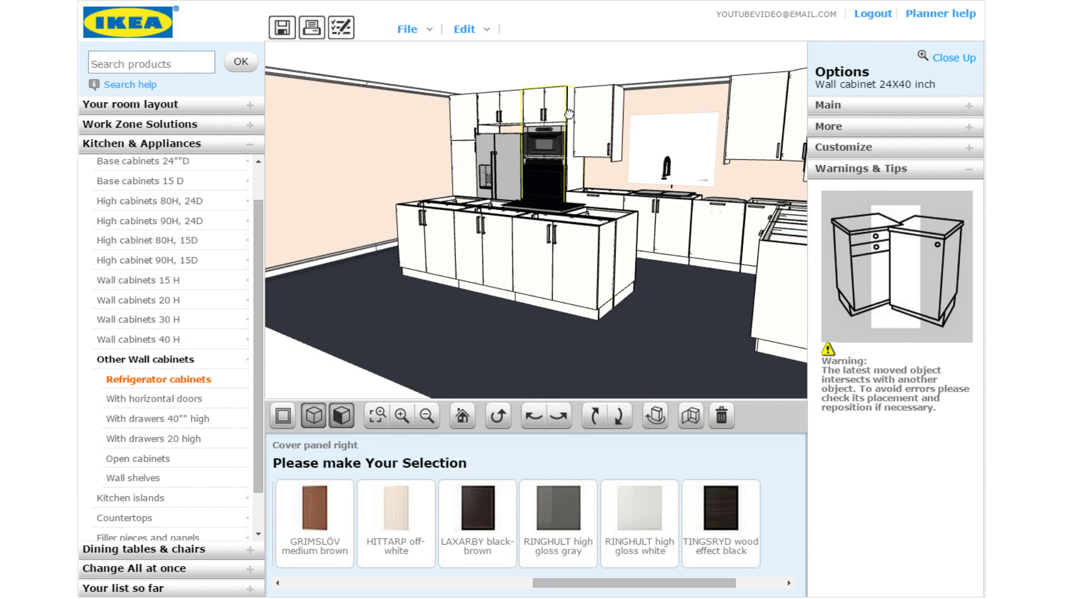
pyautogui.click(568, 114)
pyautogui.click(858, 523)
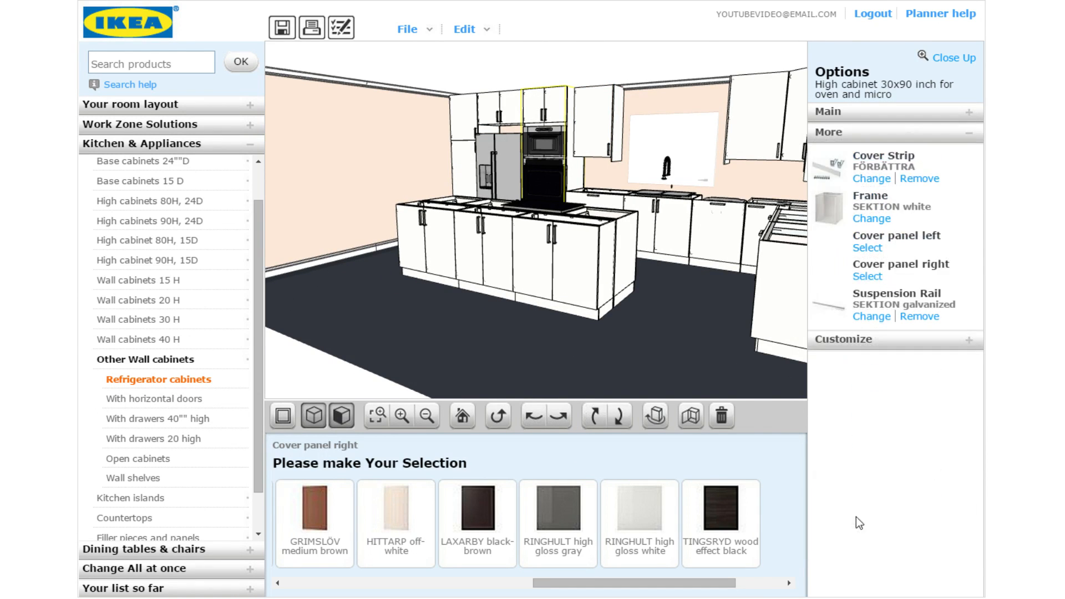
pyautogui.click(869, 275)
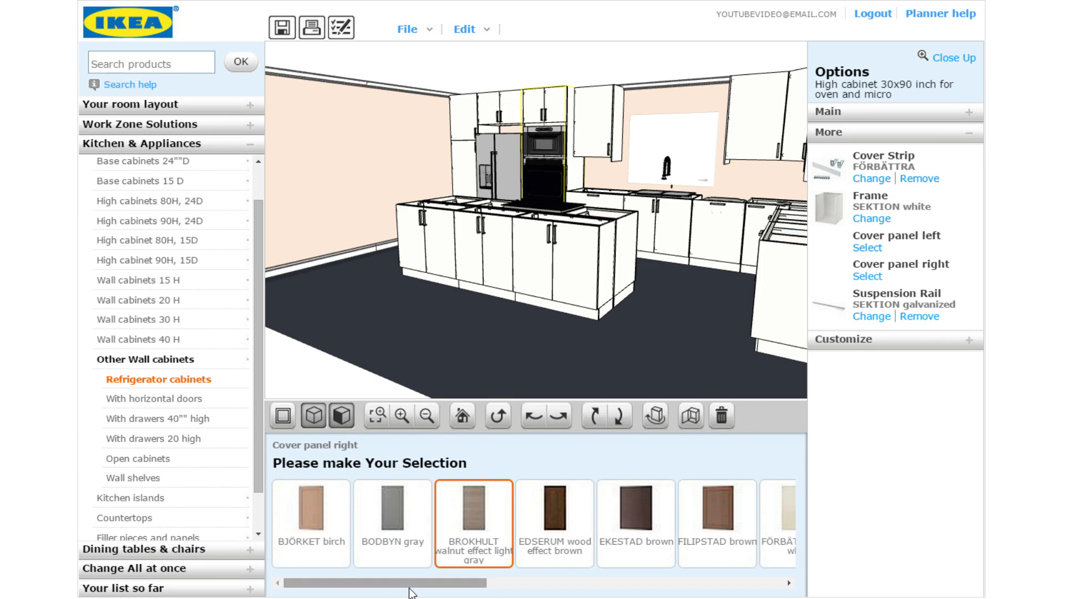
pyautogui.click(589, 583)
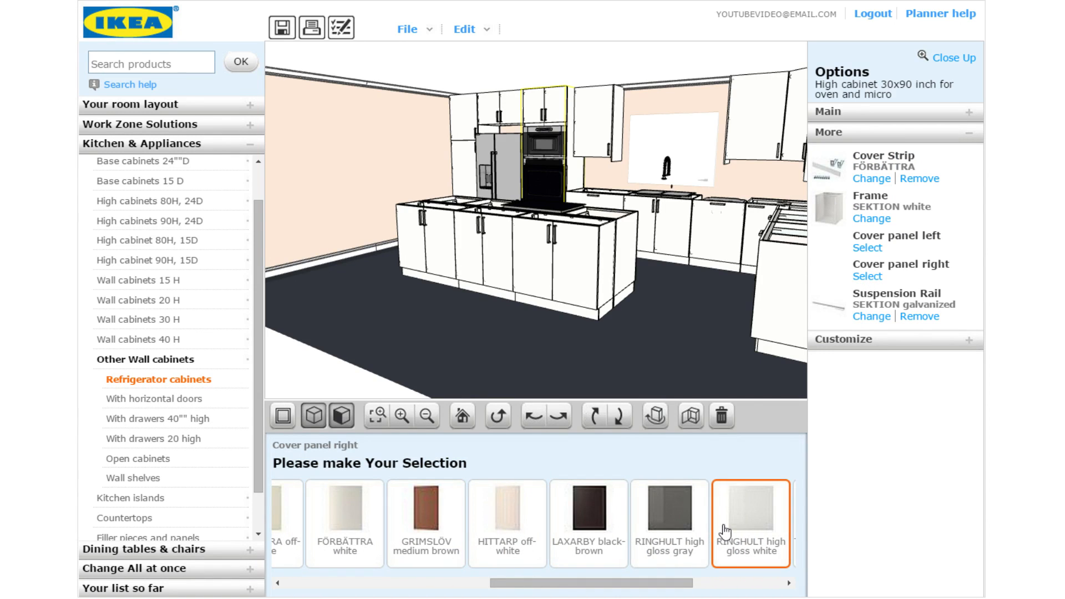
pyautogui.click(599, 247)
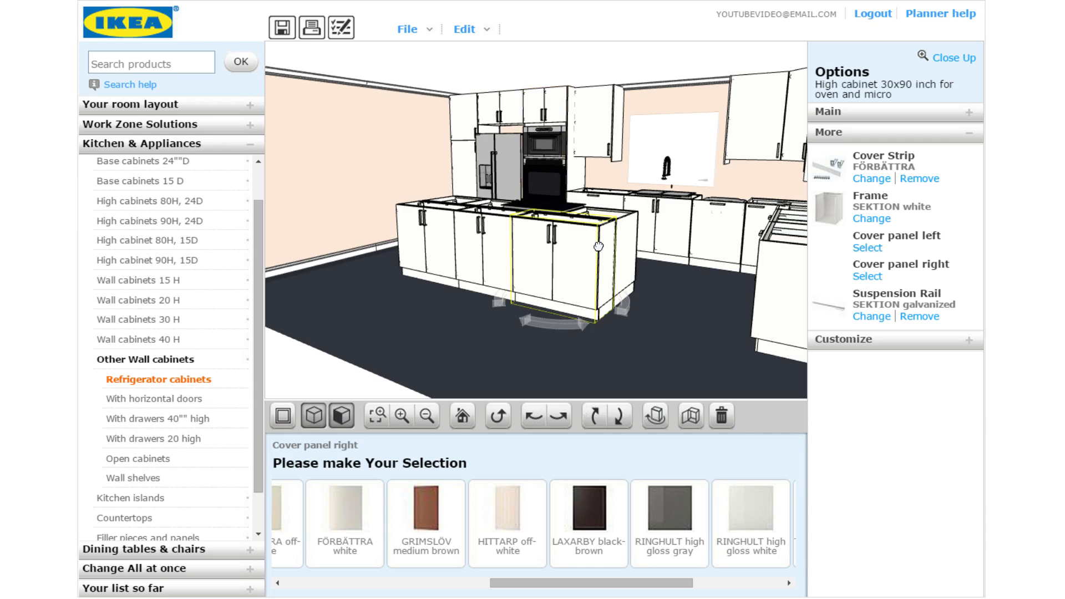
# List right cover panel choices for the island base cabinet
pyautogui.click(833, 132)
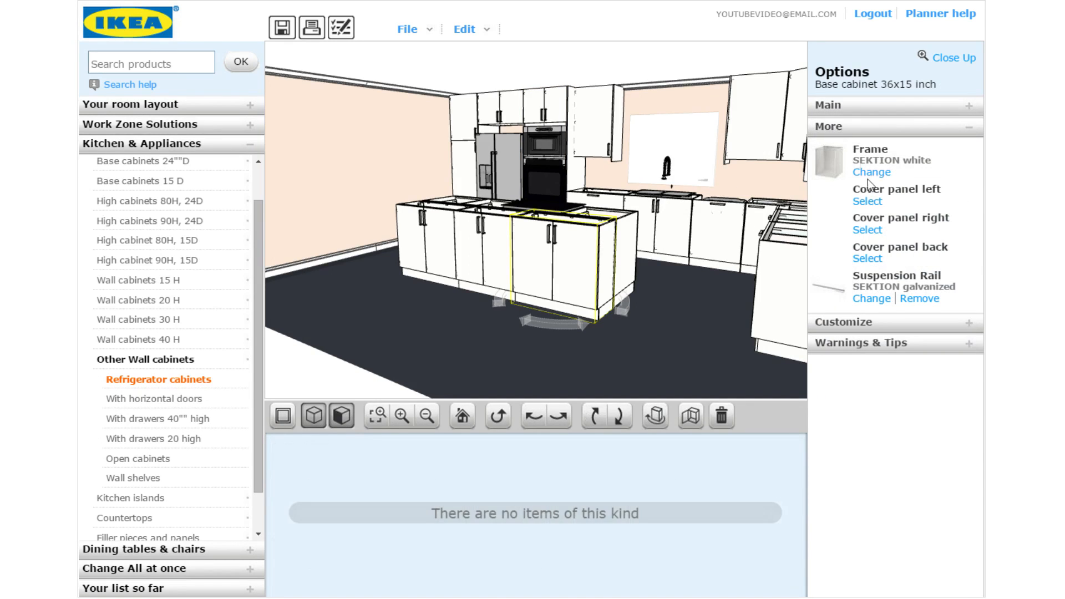
pyautogui.click(858, 133)
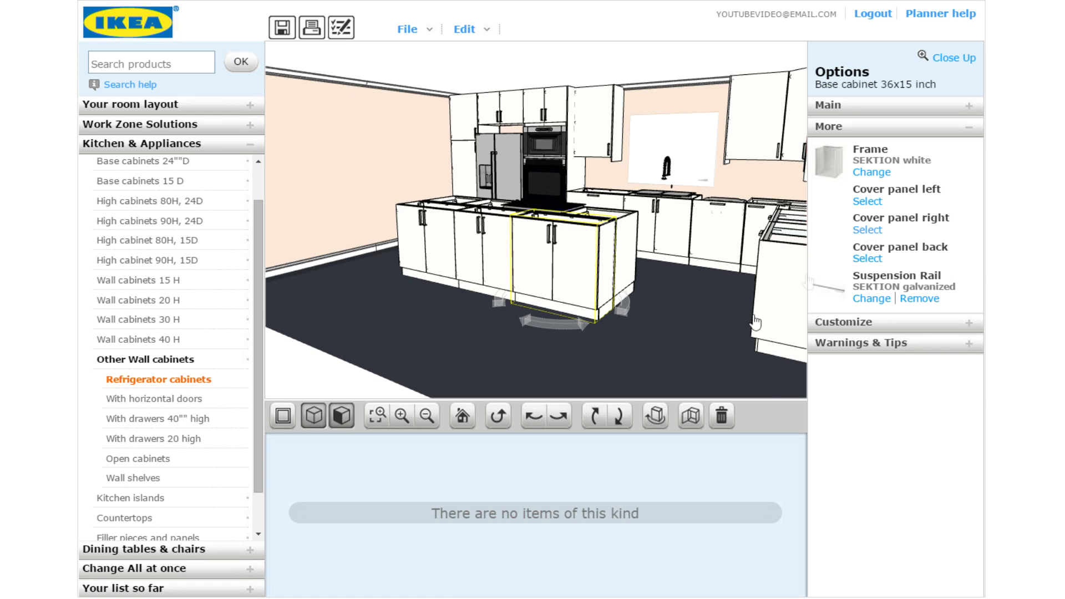
pyautogui.click(867, 229)
pyautogui.hscroll(5, 688, 552)
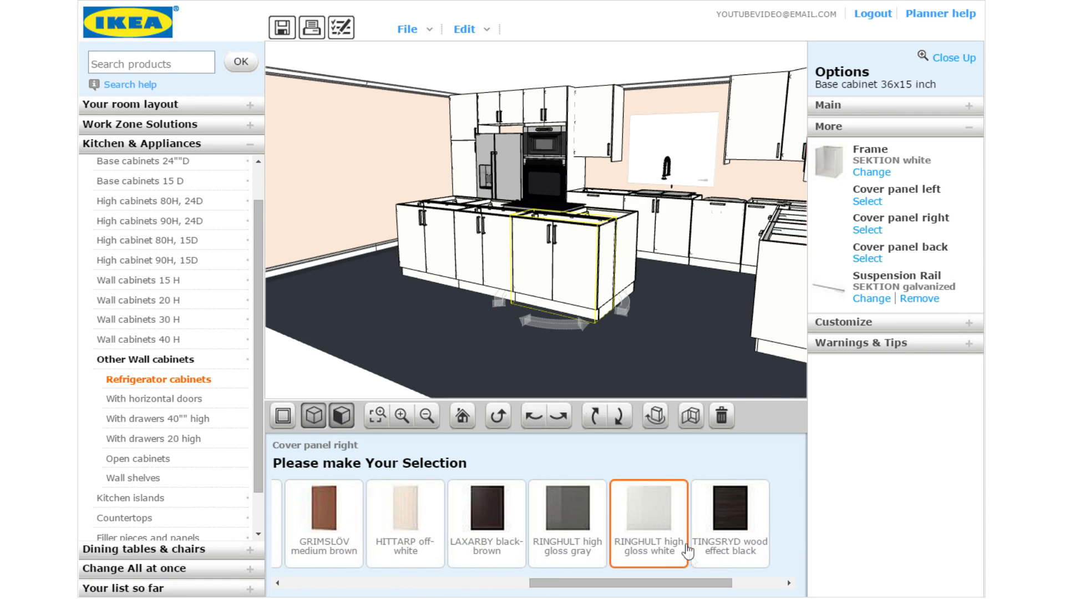
# Give the 24-inch island base cabinet a RINGHULT high gloss white left cover panel
pyautogui.click(630, 251)
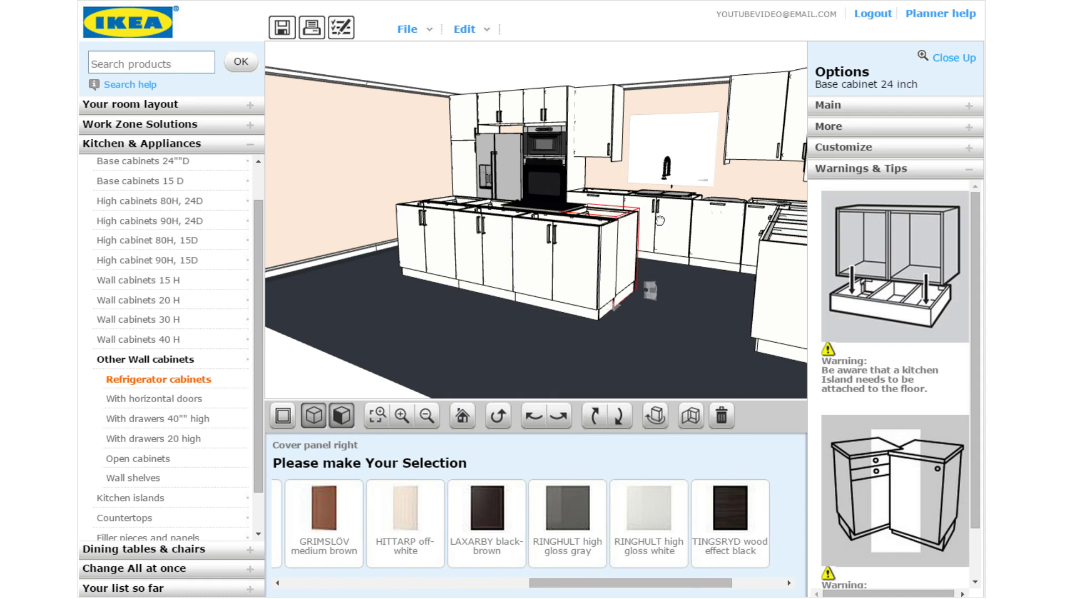
pyautogui.click(894, 129)
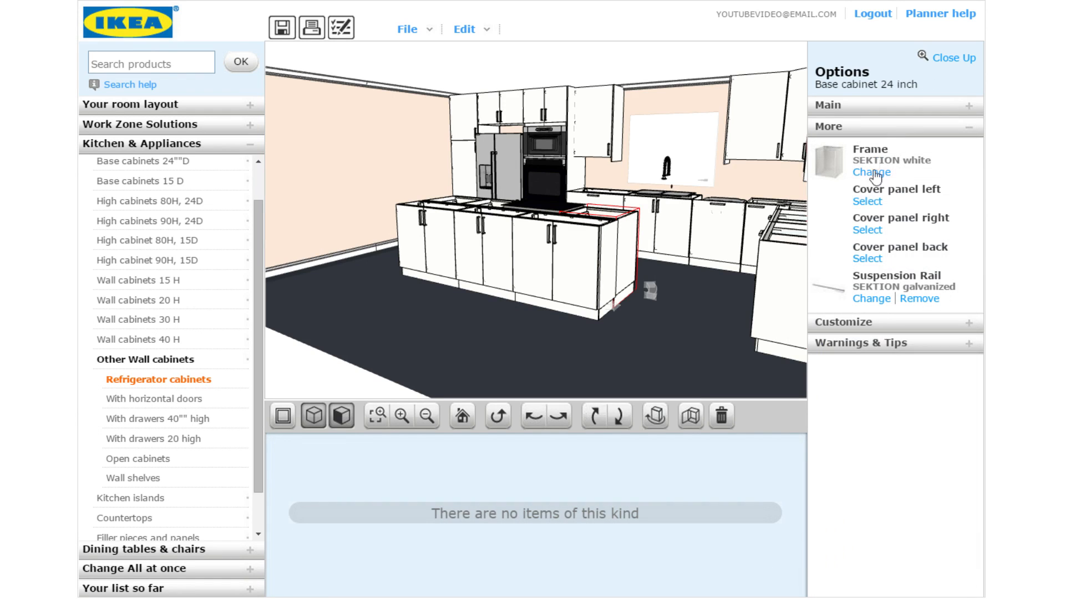
pyautogui.click(866, 201)
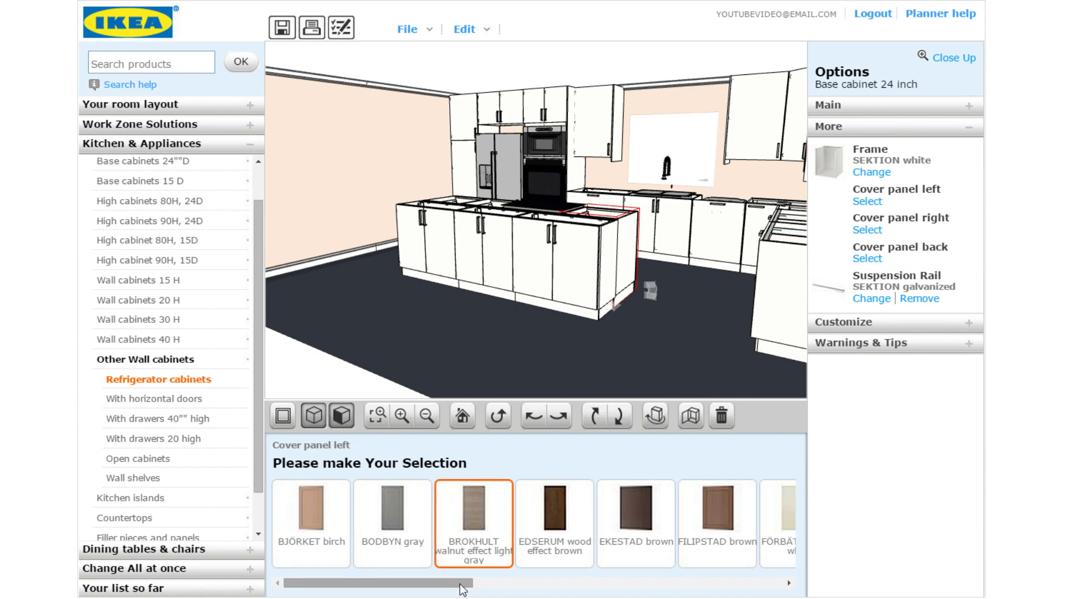
pyautogui.moveTo(462, 587); pyautogui.dragTo(746, 587)
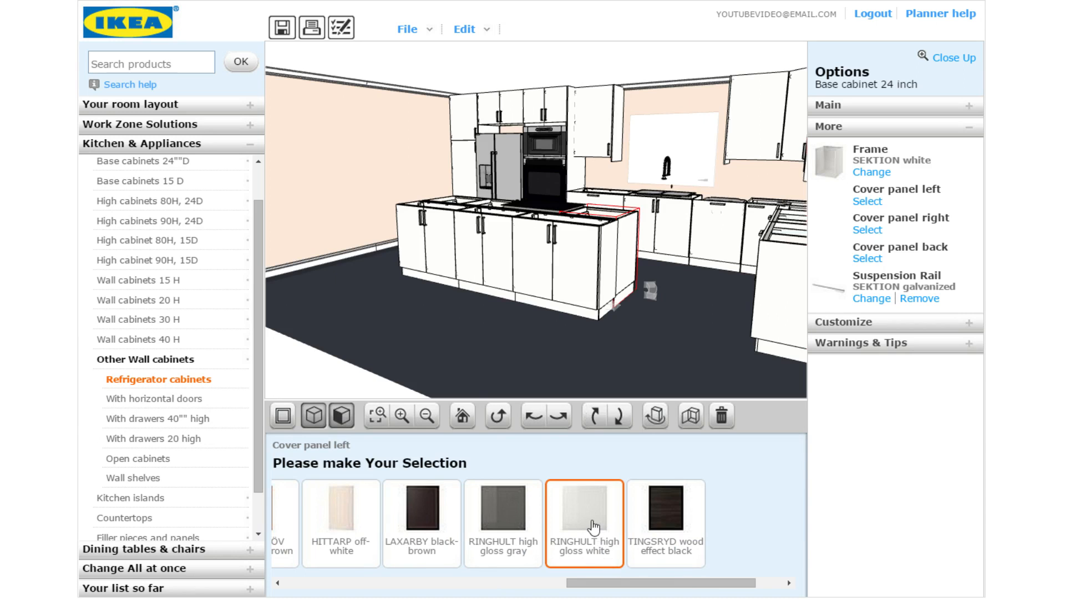
pyautogui.click(649, 502)
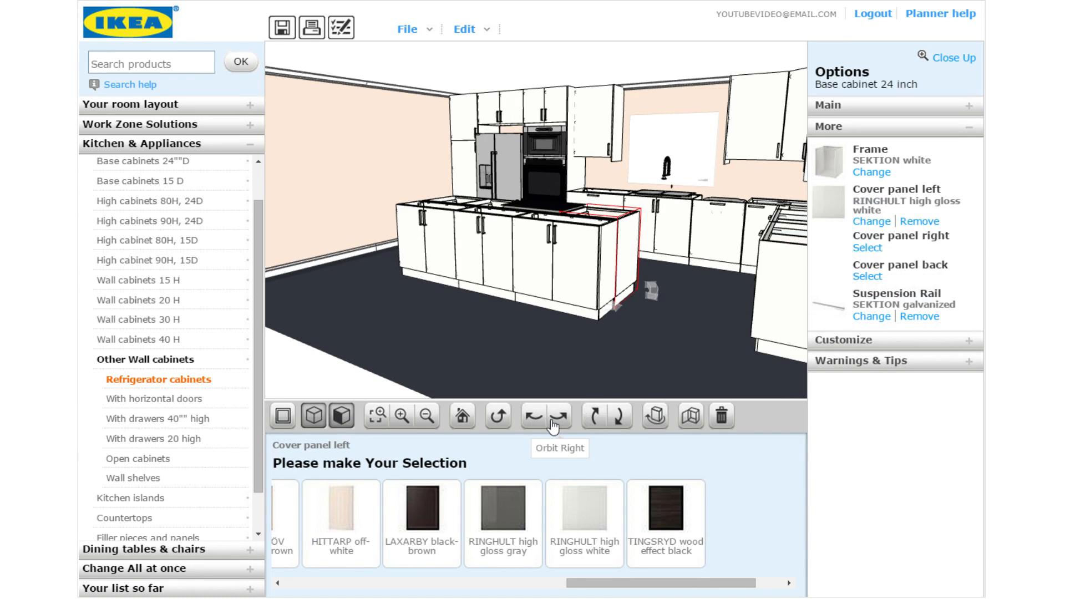
# Orbit left and list right cover panel choices for the cabinet at the island's left end
pyautogui.click(533, 422)
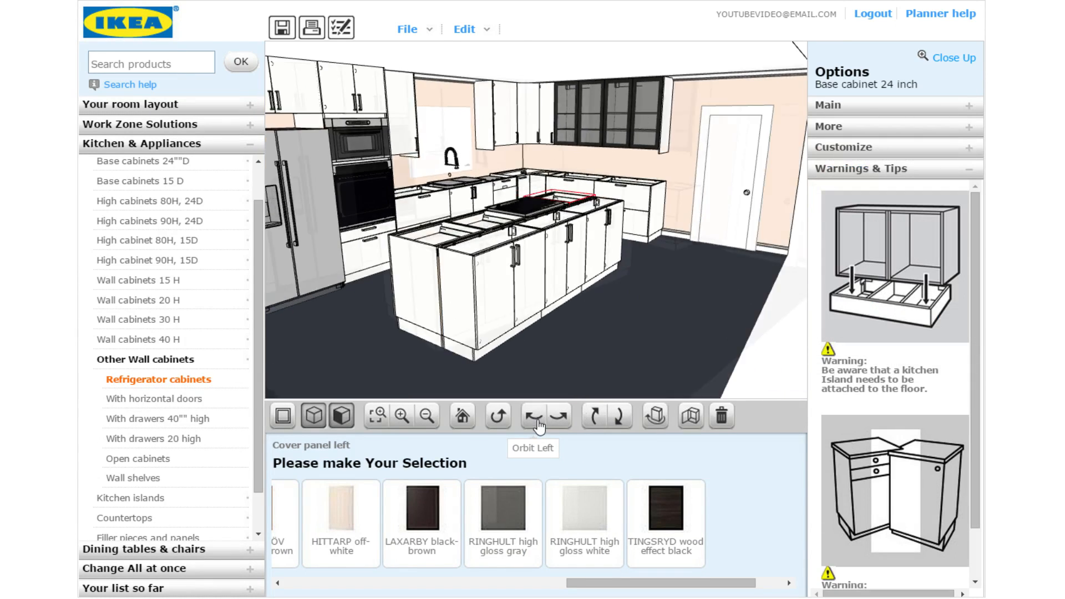
pyautogui.click(445, 283)
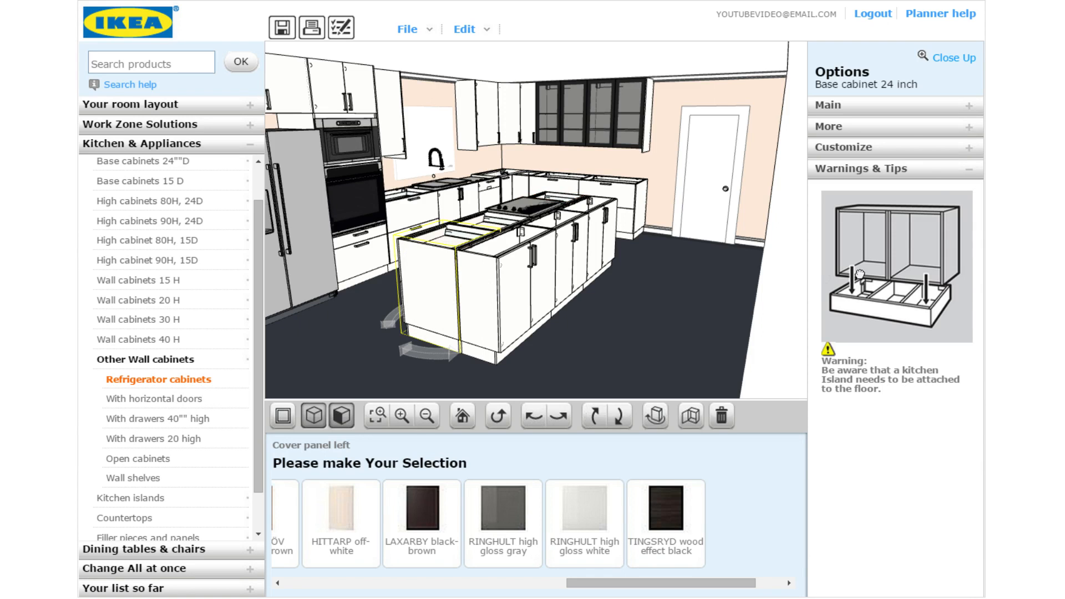
pyautogui.click(892, 133)
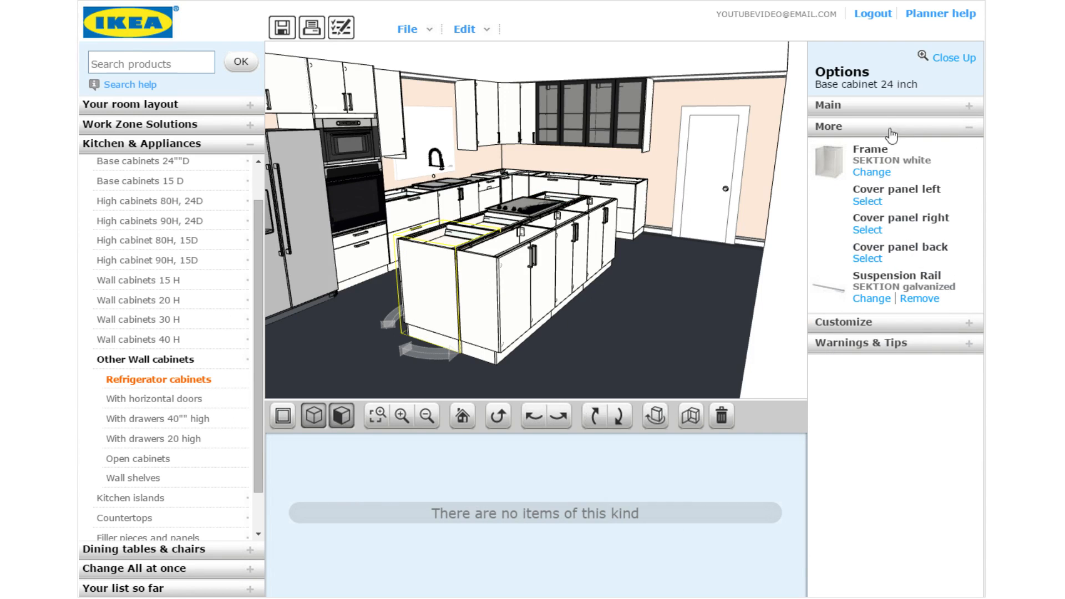
pyautogui.click(868, 230)
pyautogui.scroll(-5, 611, 570)
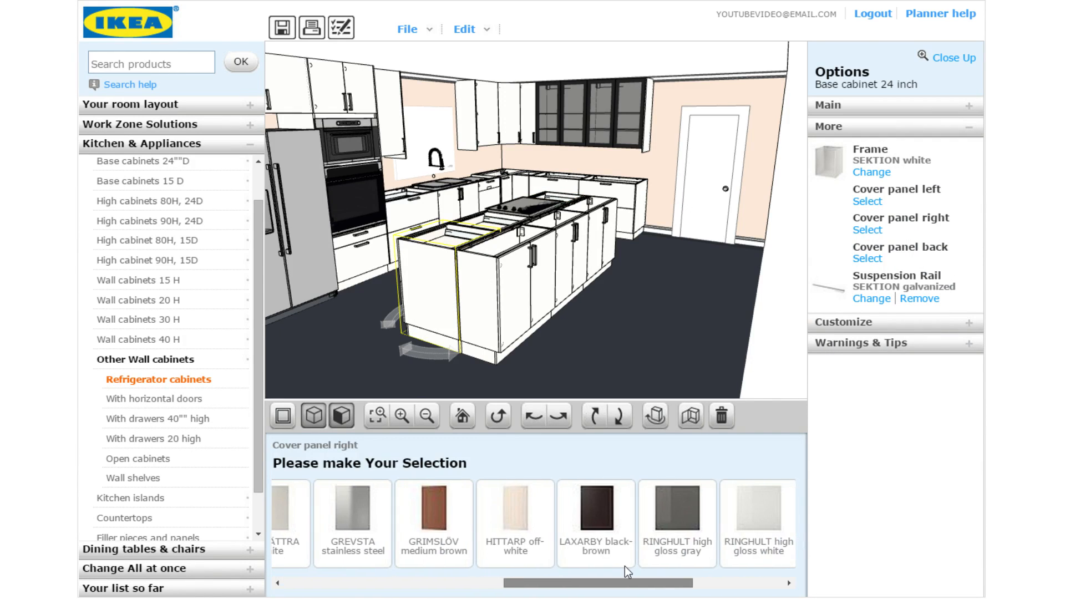
pyautogui.scroll(-1, 627, 571)
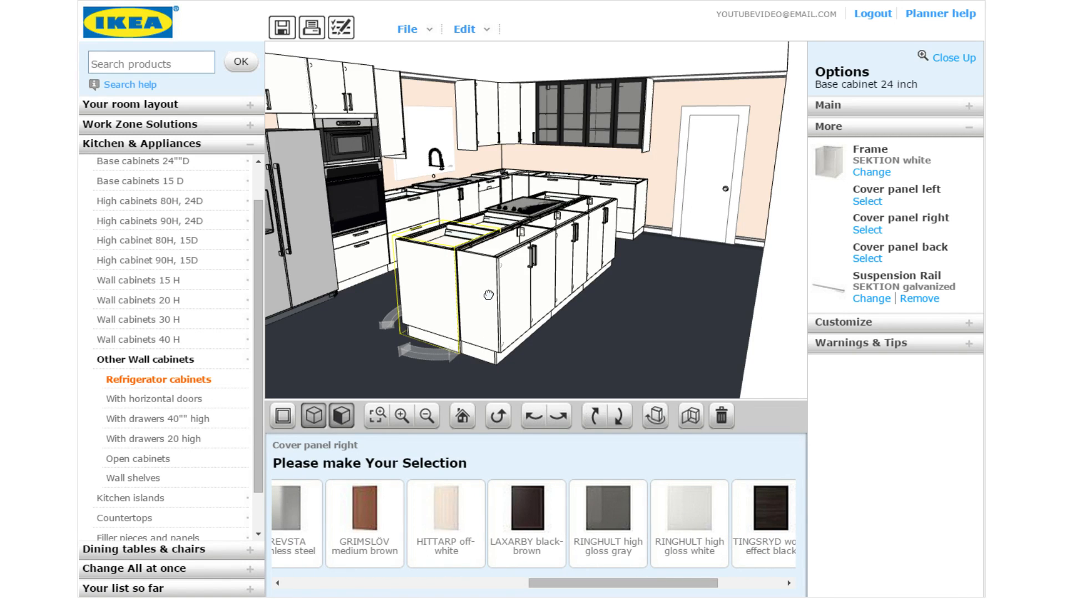
# Browse left cover panel finishes for the next island cabinet, then orbit around the island
pyautogui.click(530, 294)
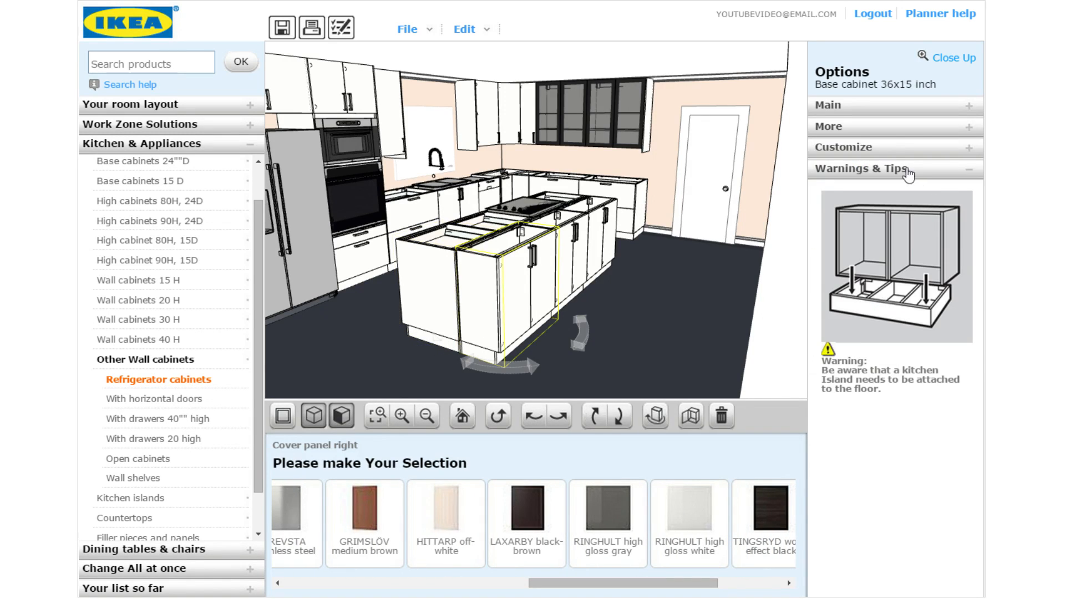
pyautogui.click(885, 138)
pyautogui.click(867, 202)
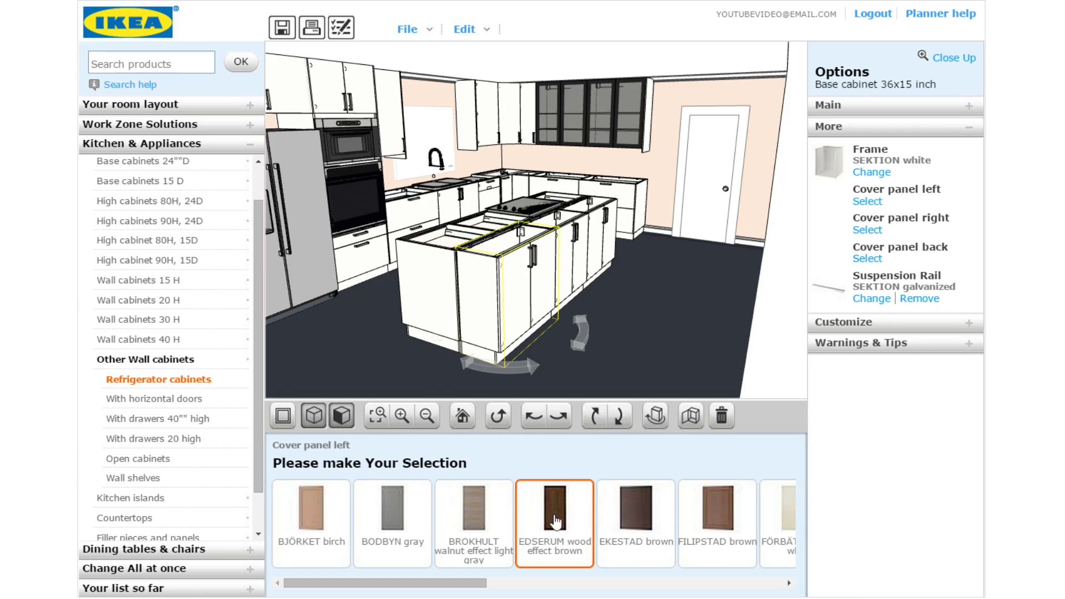
pyautogui.scroll(-3, 727, 563)
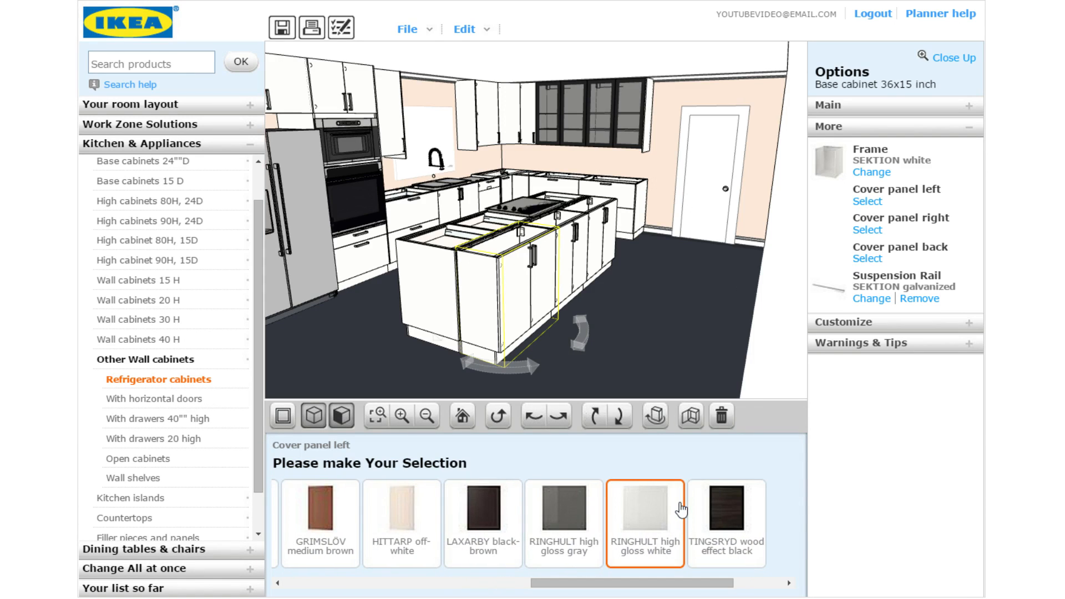
pyautogui.click(561, 426)
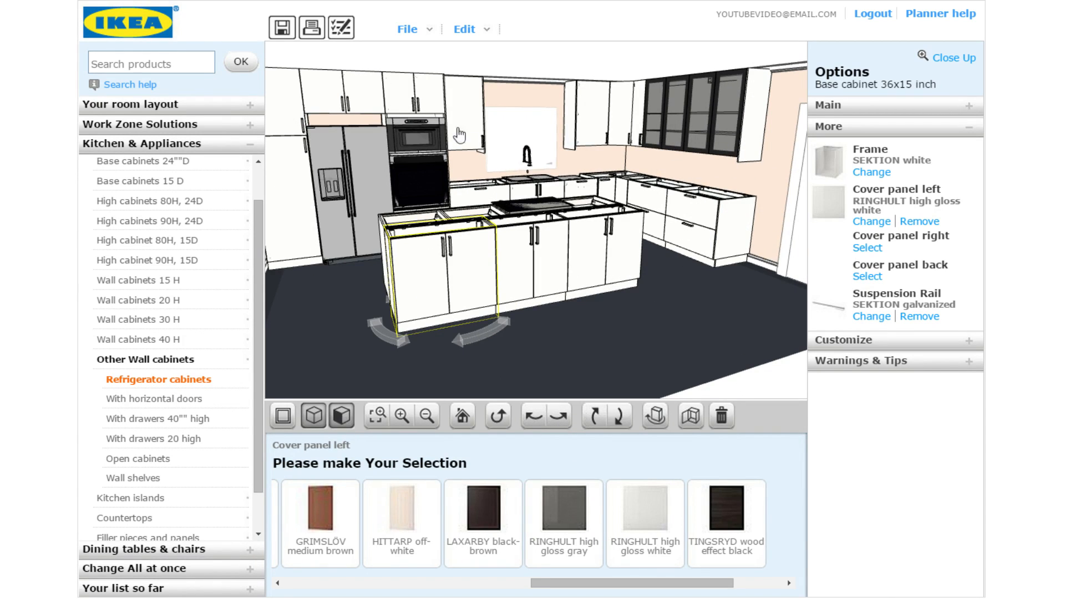
pyautogui.click(711, 134)
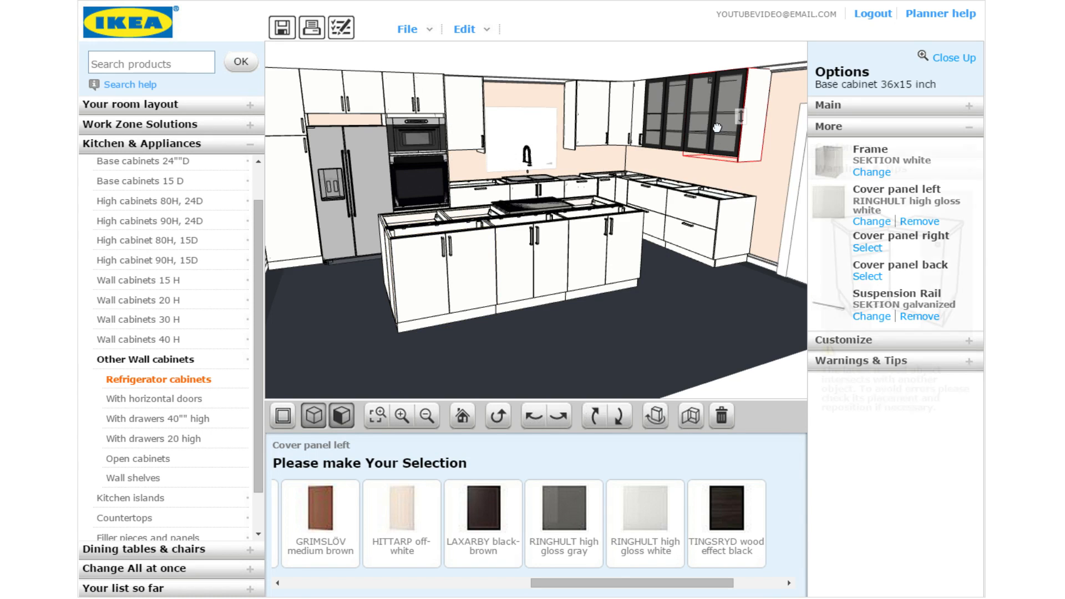
pyautogui.click(890, 128)
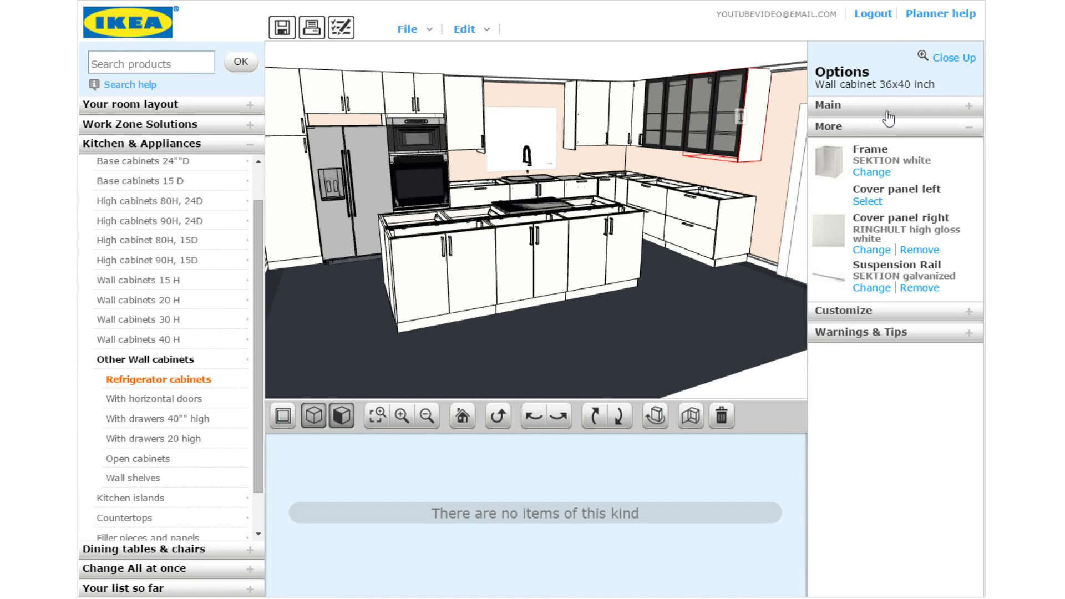
pyautogui.click(888, 110)
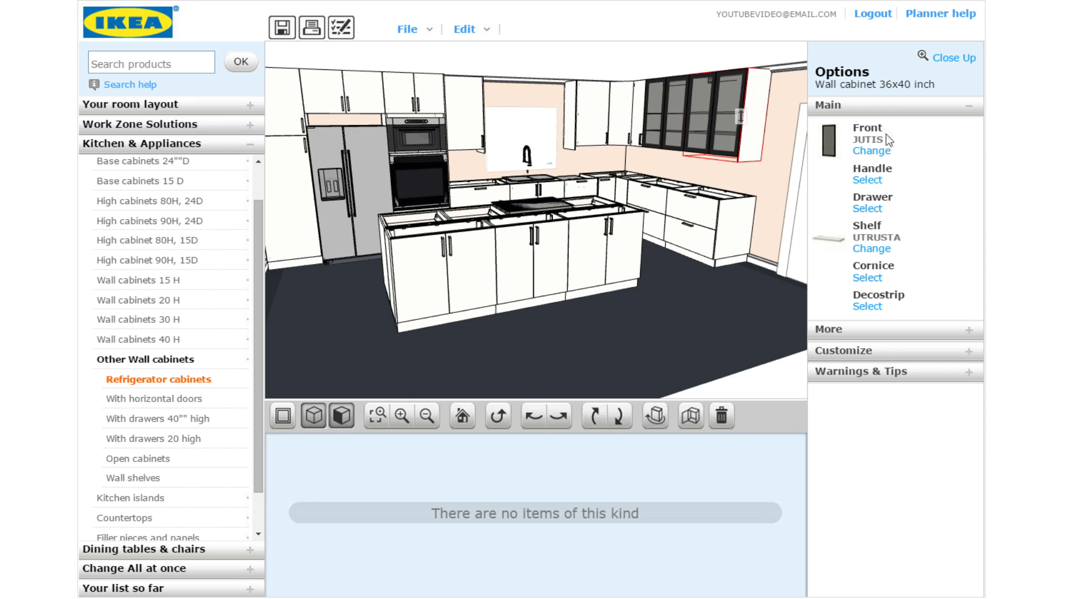
pyautogui.click(867, 306)
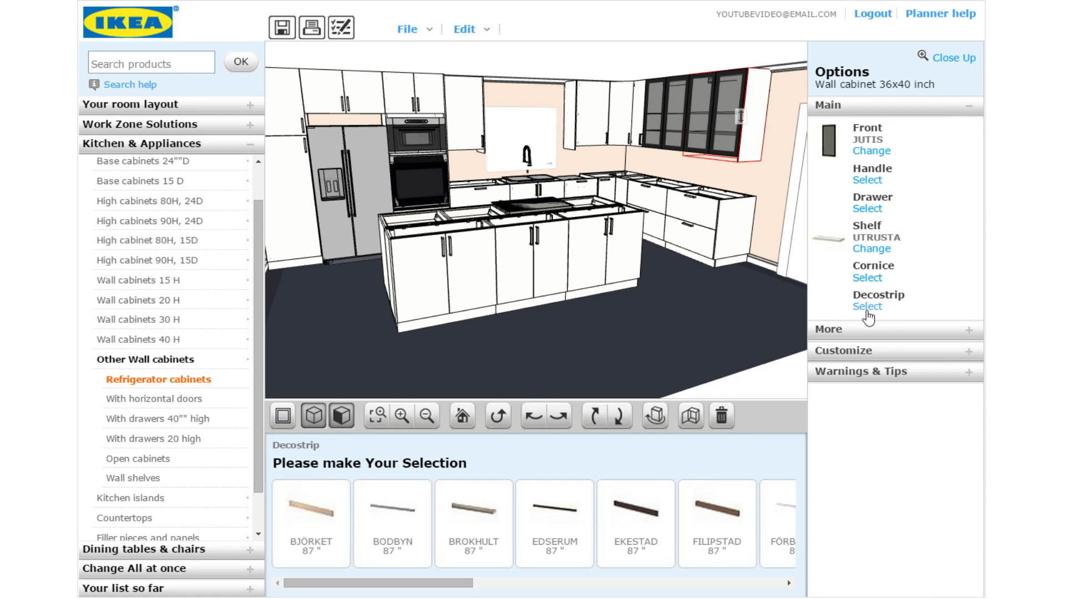
pyautogui.moveTo(447, 582); pyautogui.dragTo(724, 587)
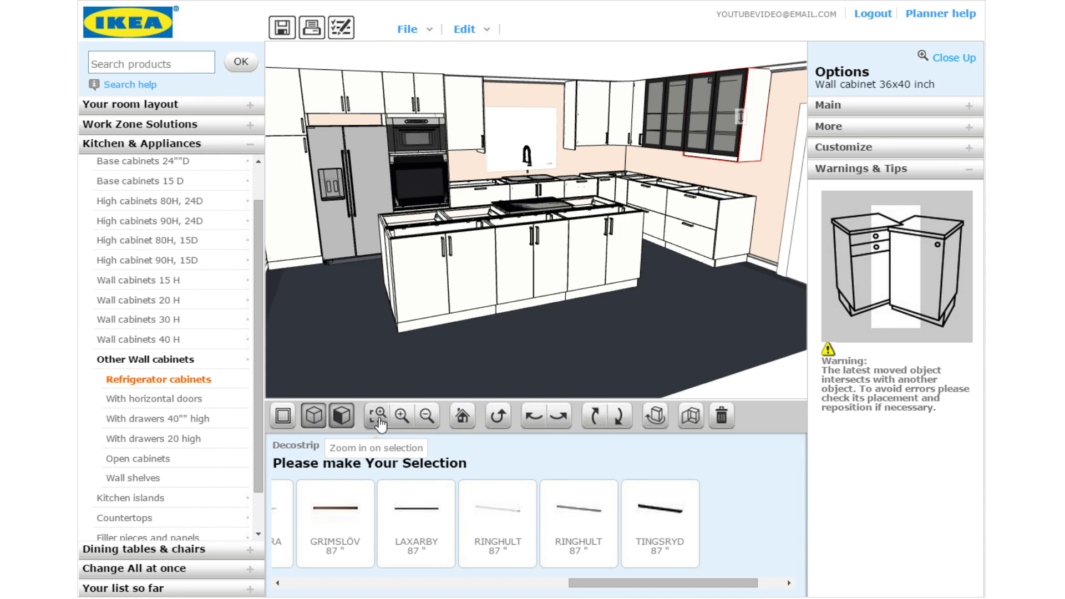
pyautogui.click(380, 422)
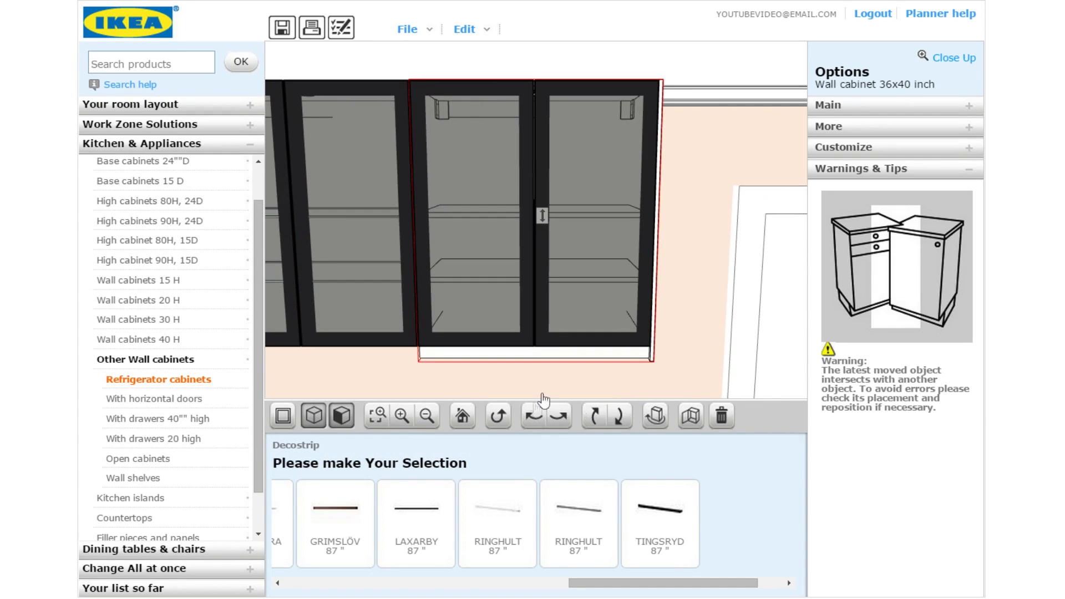
pyautogui.click(428, 421)
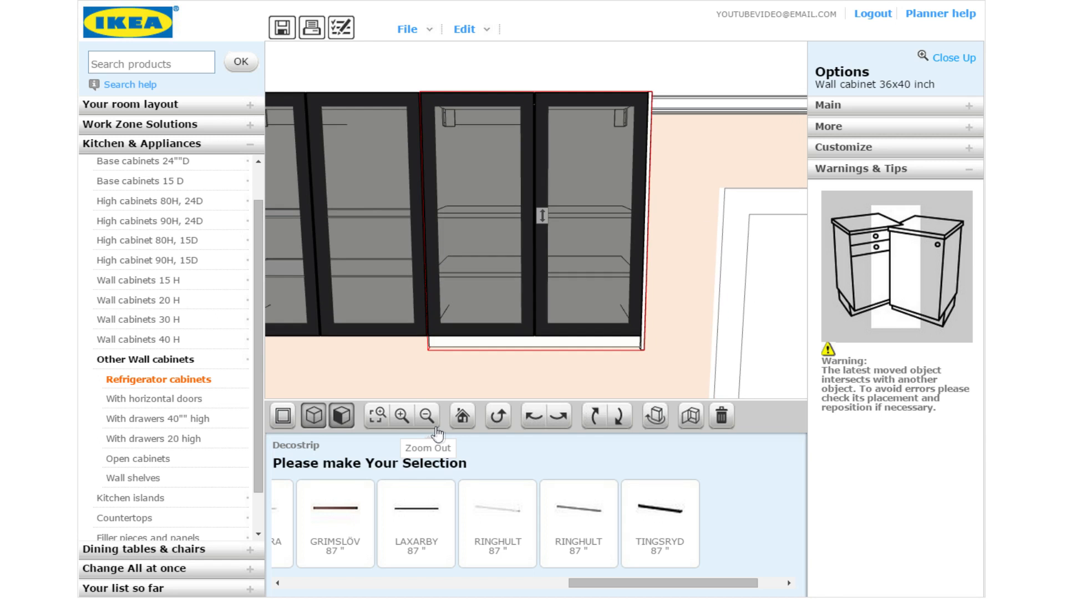
pyautogui.click(559, 418)
pyautogui.click(559, 417)
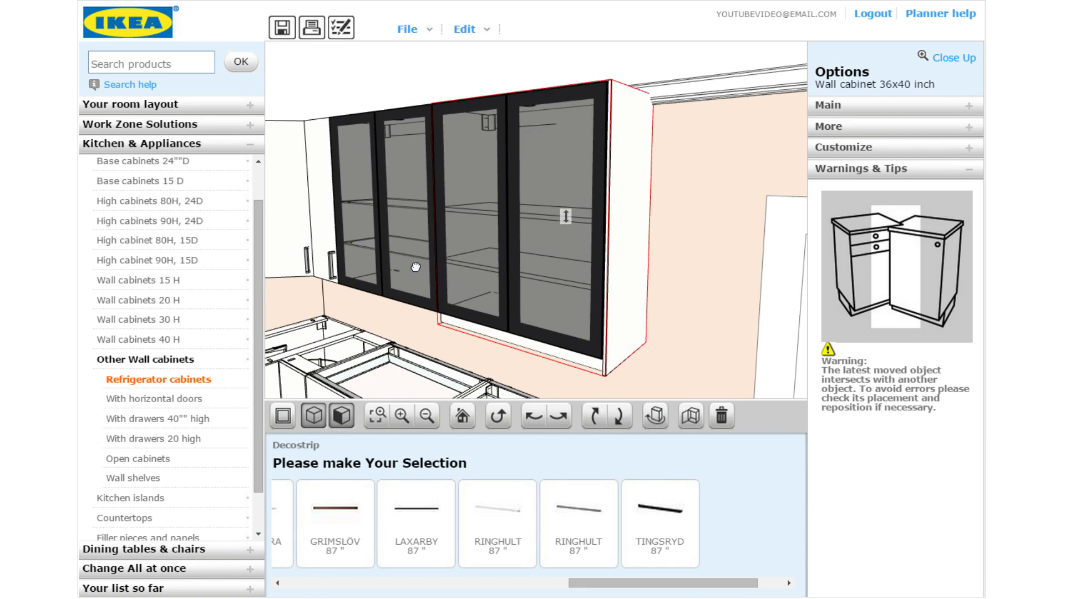
pyautogui.click(416, 267)
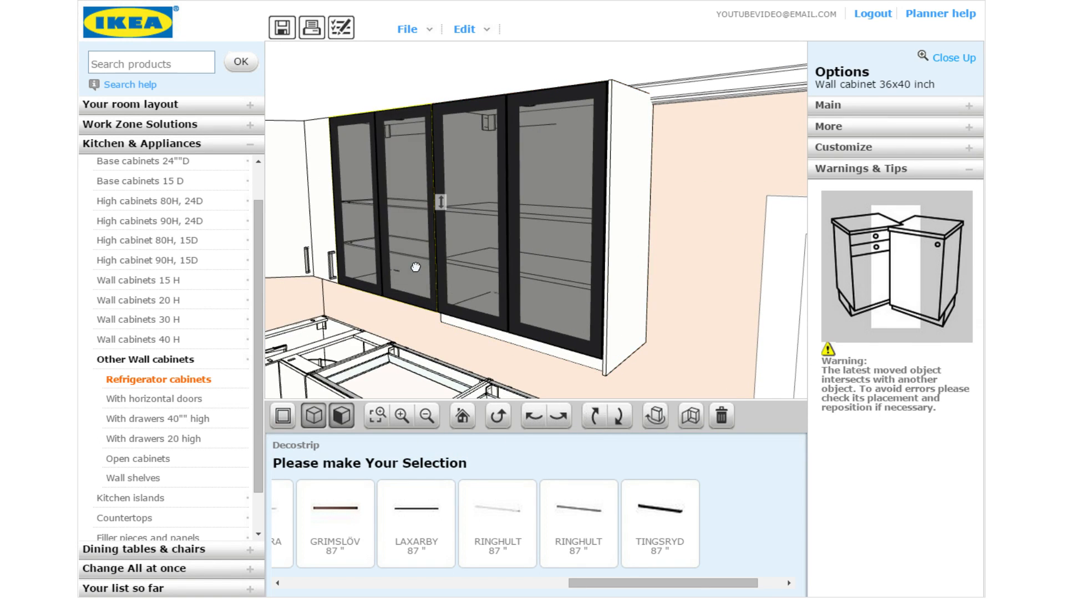
pyautogui.click(421, 424)
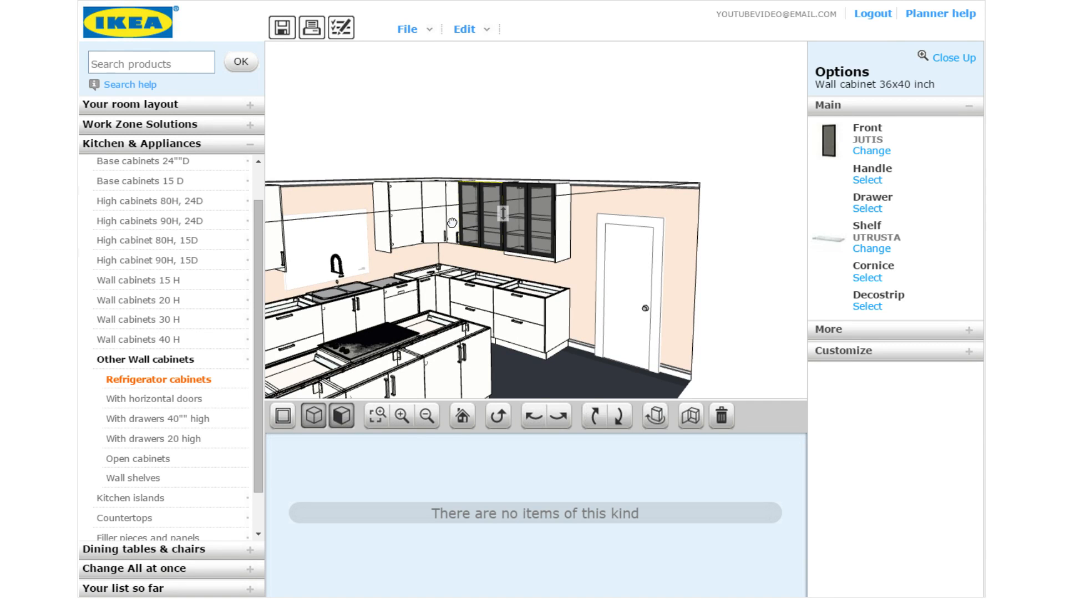
# Add RINGHULT decostrips to the selected narrow, corner and glass-door wall cabinets
pyautogui.keyDown('ctrl'); pyautogui.click(452, 222); pyautogui.keyUp('ctrl')
pyautogui.keyDown('ctrl'); pyautogui.click(433, 223); pyautogui.keyUp('ctrl')
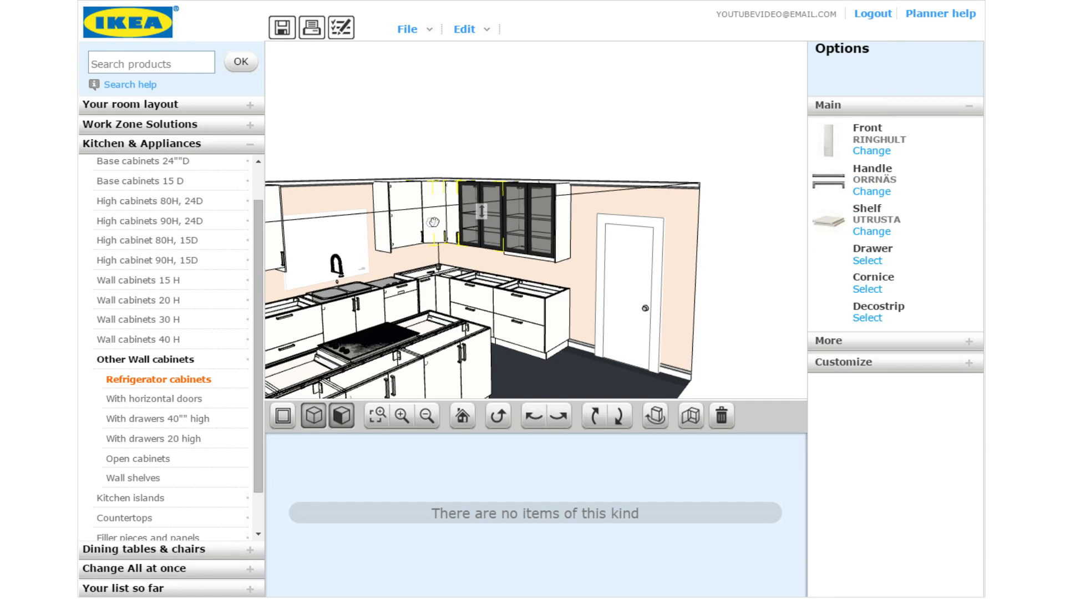
pyautogui.keyDown('ctrl'); pyautogui.click(393, 230); pyautogui.keyUp('ctrl')
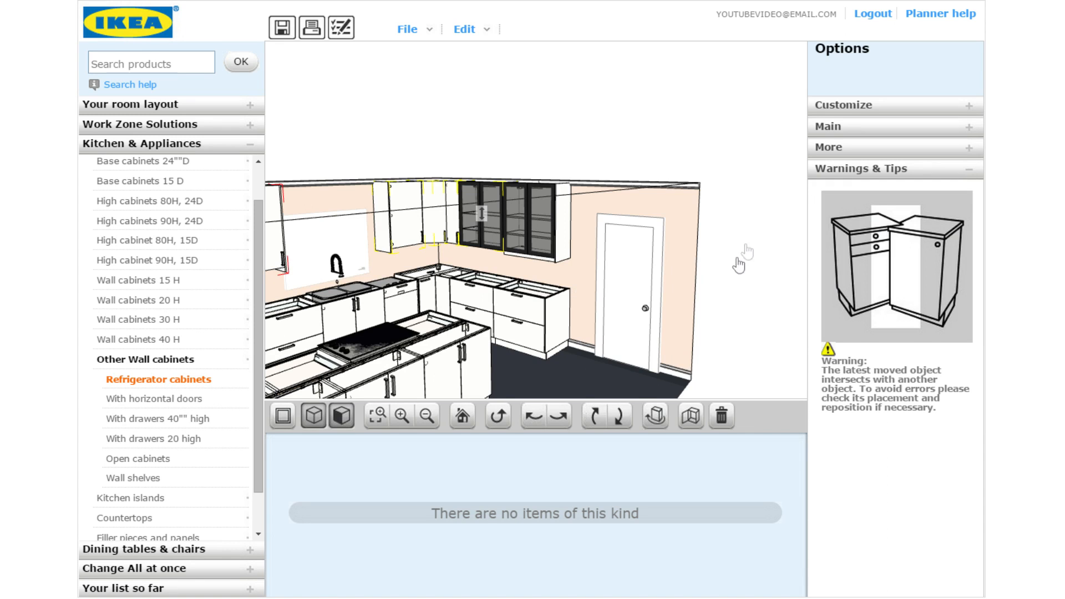
pyautogui.click(830, 127)
pyautogui.click(872, 340)
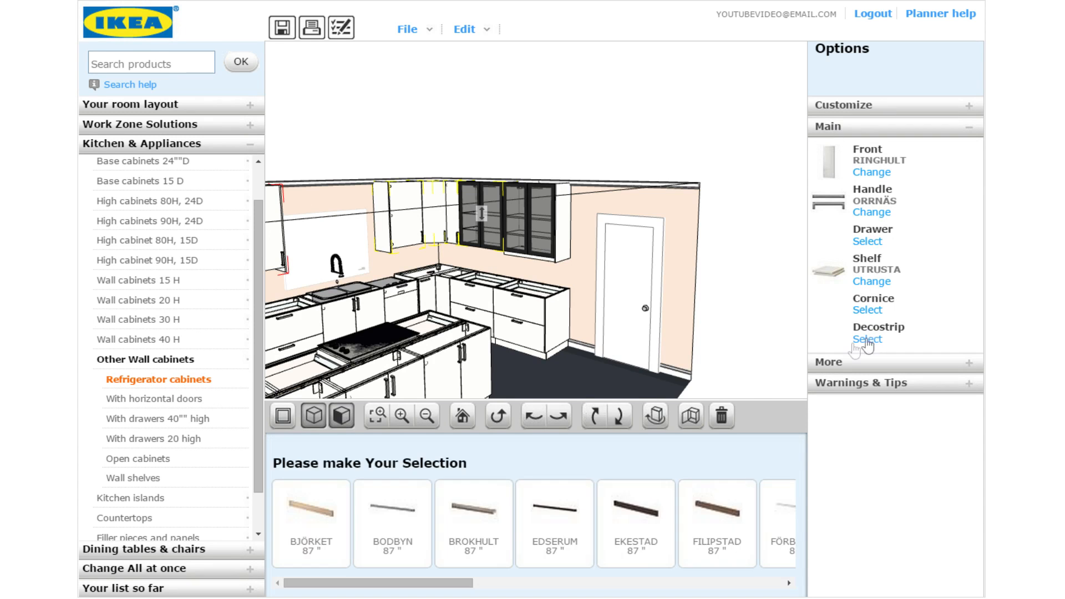
pyautogui.moveTo(438, 583); pyautogui.dragTo(706, 589)
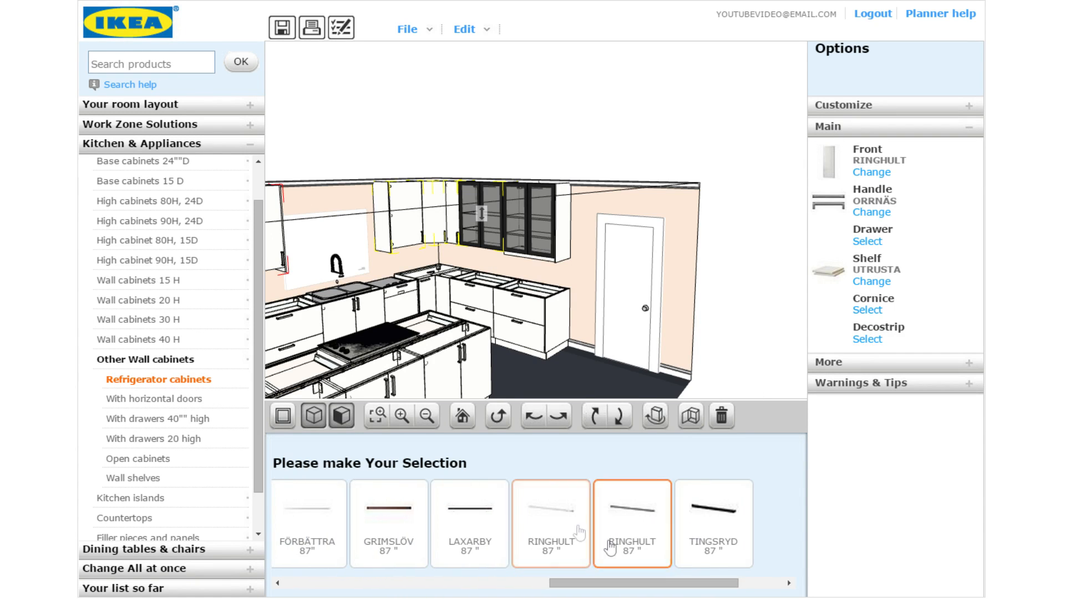
pyautogui.click(550, 497)
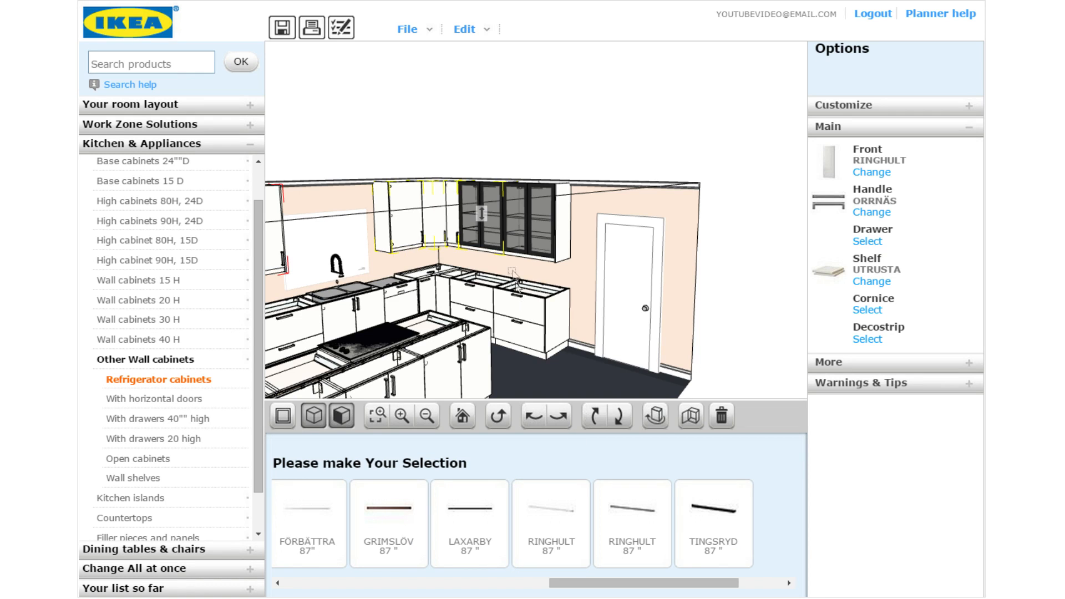
pyautogui.click(535, 200)
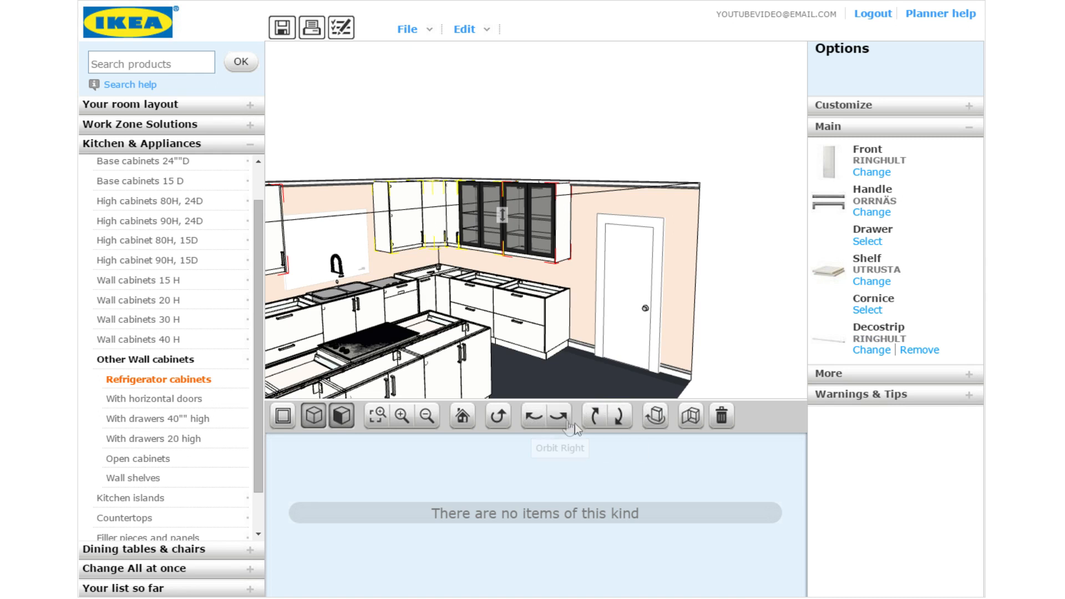
pyautogui.click(559, 415)
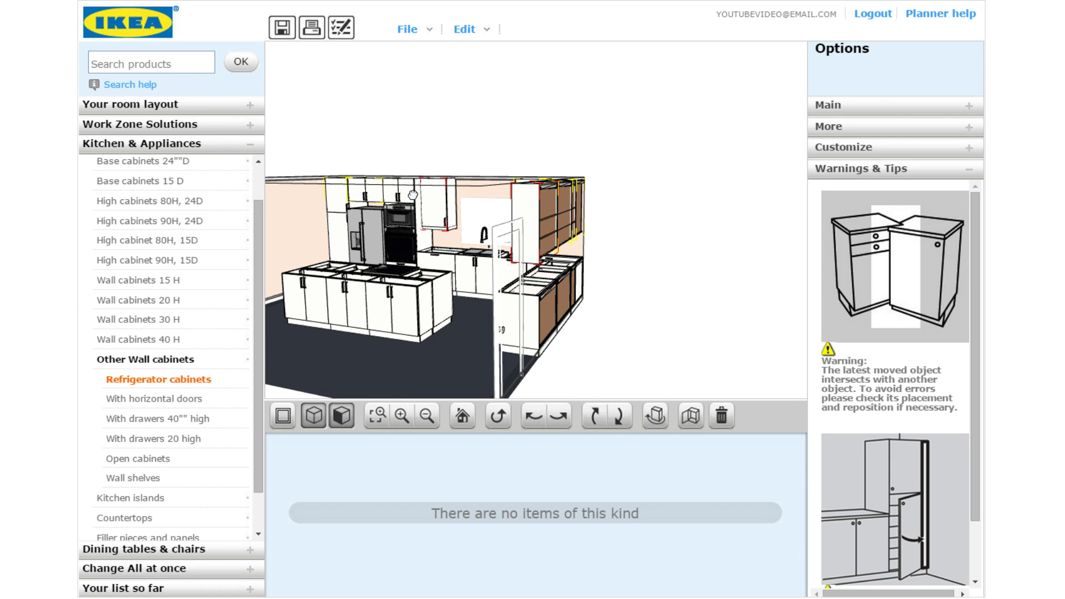
pyautogui.click(844, 145)
pyautogui.click(861, 127)
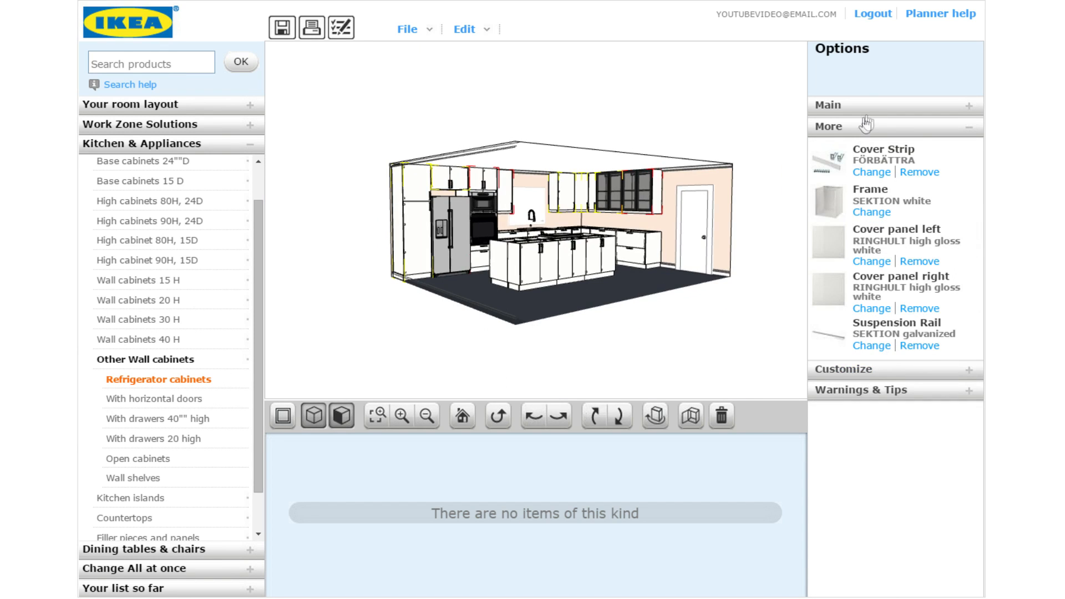
pyautogui.click(872, 109)
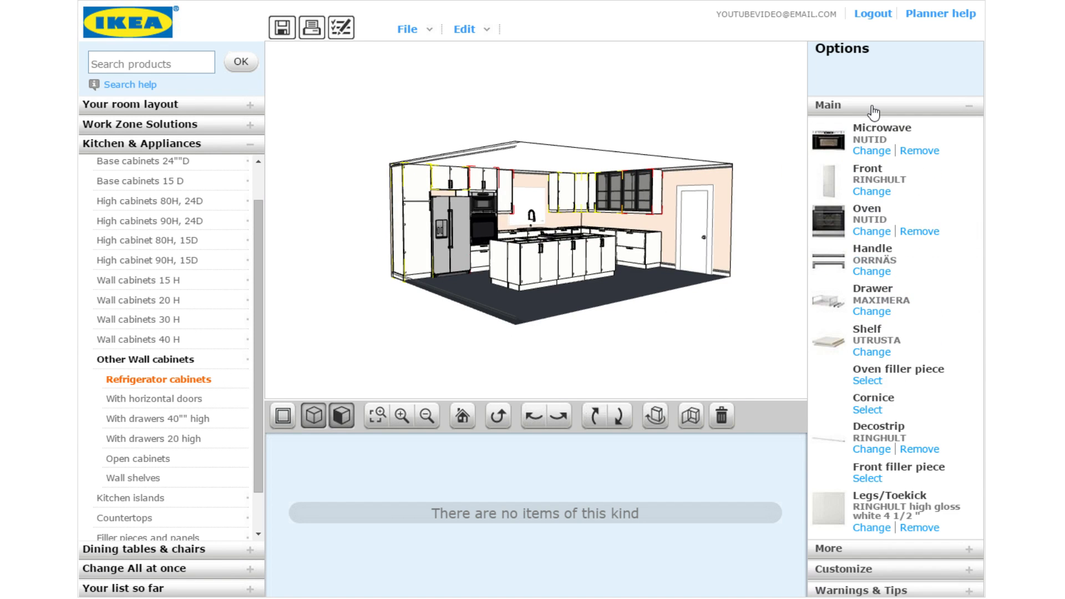
pyautogui.click(868, 410)
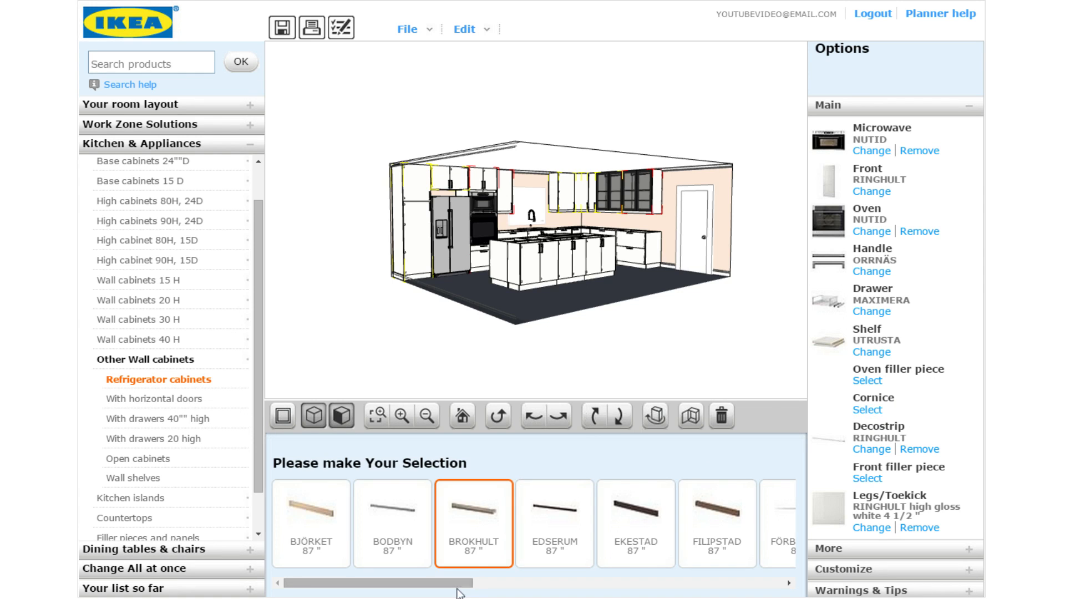
pyautogui.moveTo(469, 582); pyautogui.dragTo(662, 580)
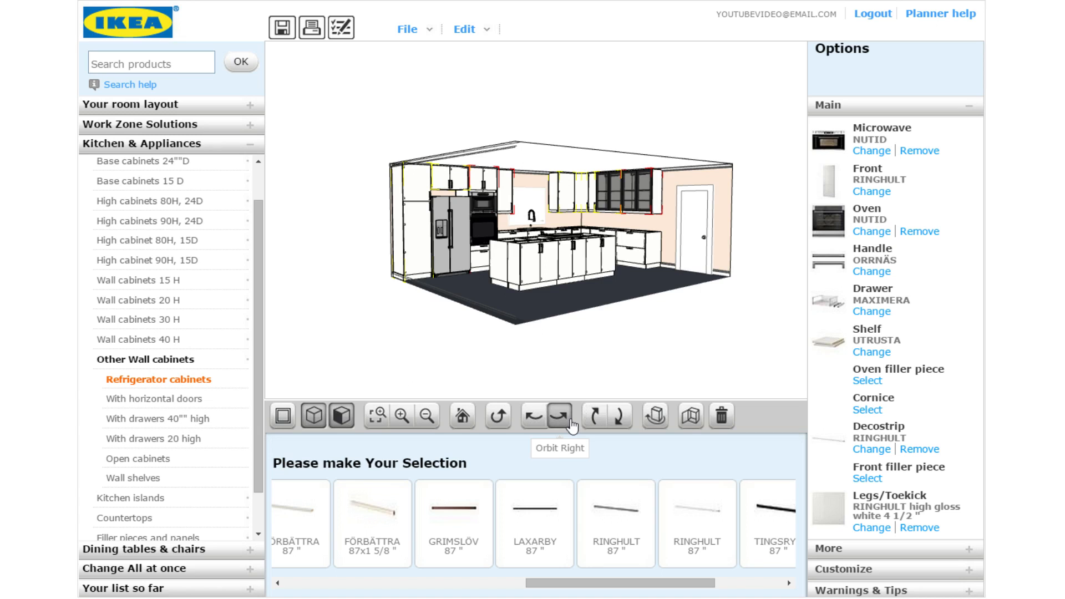
pyautogui.click(562, 360)
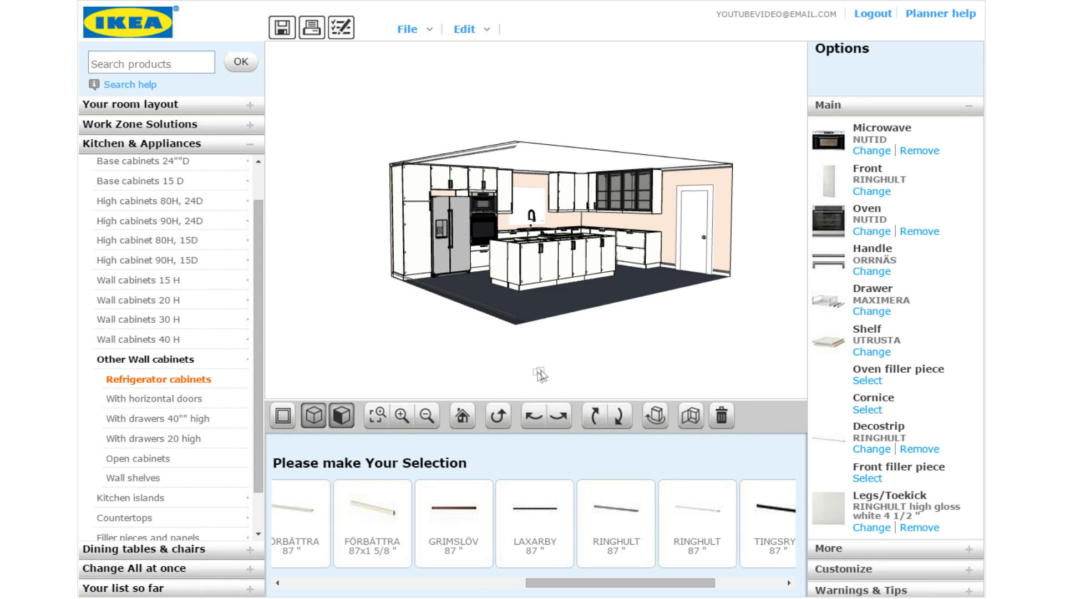
pyautogui.click(557, 422)
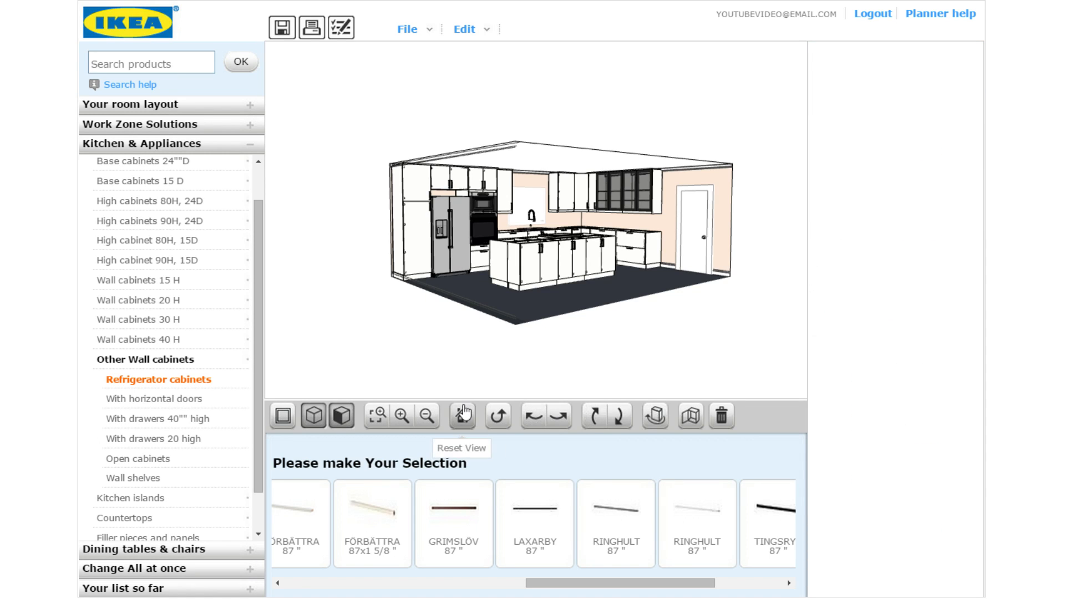
# Zoom and orbit around the kitchen, then dismiss the saving notice once the save completes
pyautogui.click(407, 417)
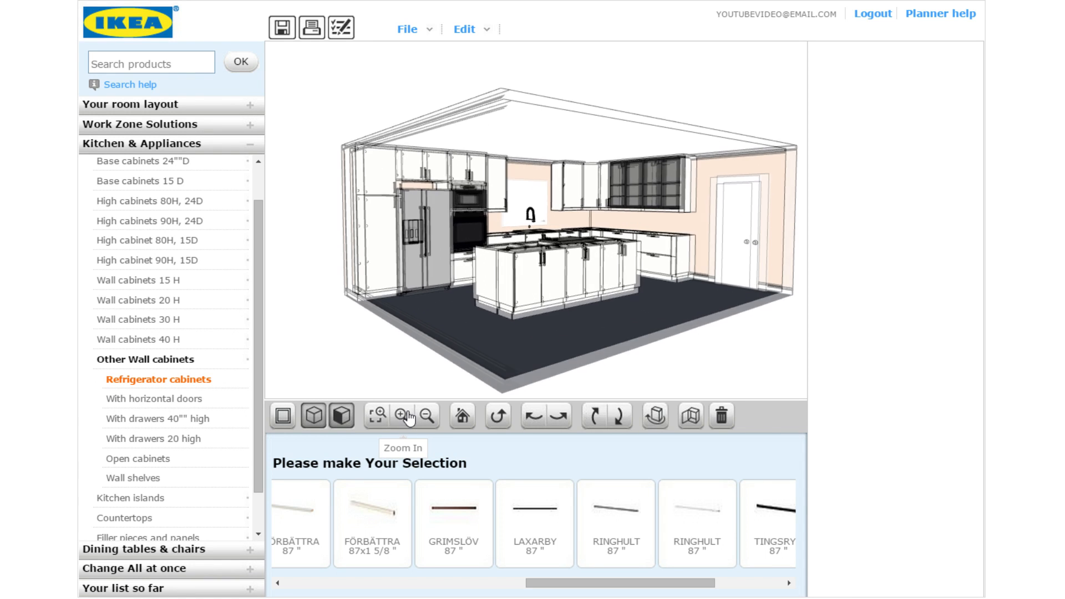
pyautogui.click(408, 418)
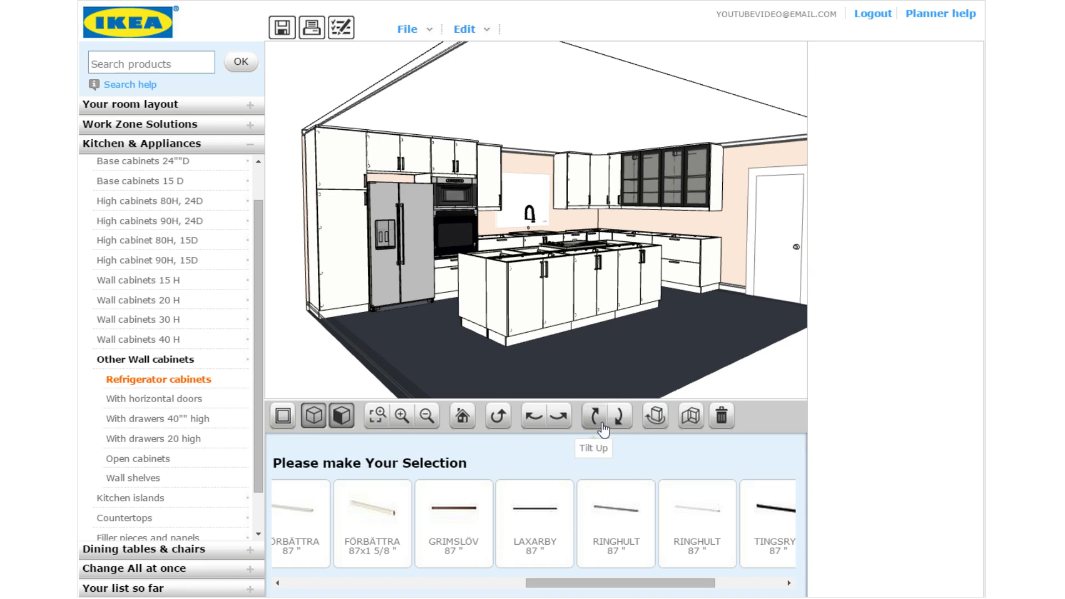
pyautogui.click(558, 417)
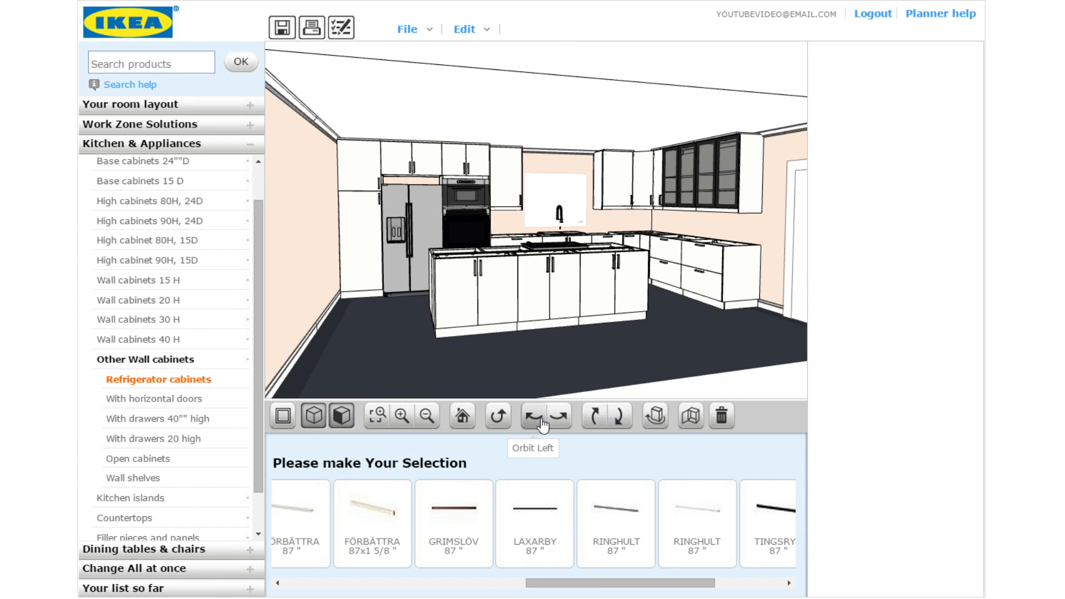
pyautogui.click(536, 417)
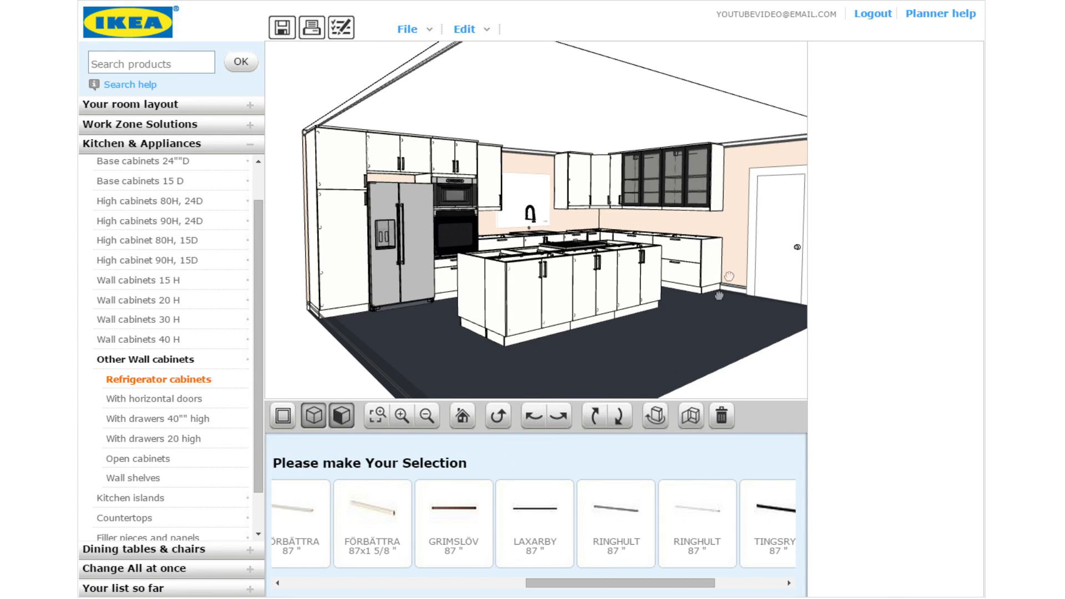
pyautogui.click(557, 417)
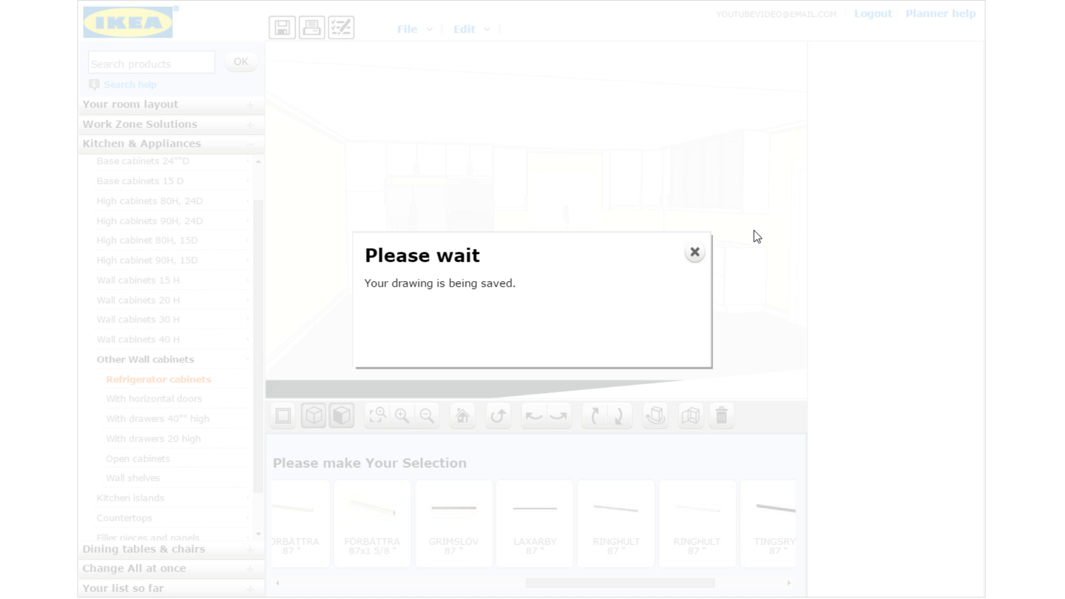
pyautogui.click(694, 252)
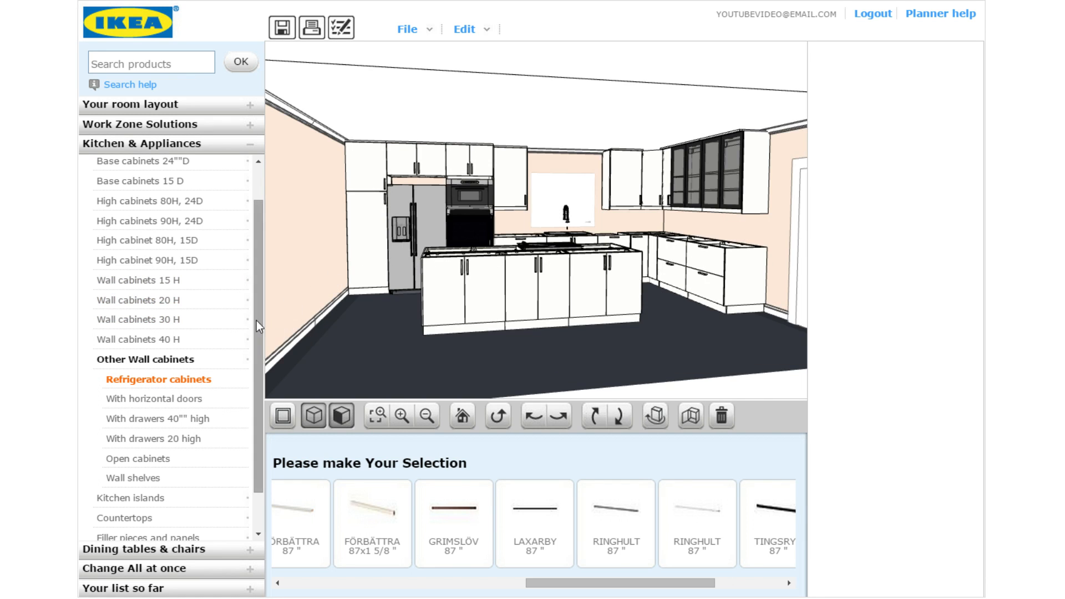
# Switch every cabinet front to birch BJÖRKET through Change All at once
pyautogui.scroll(-2, 255, 360)
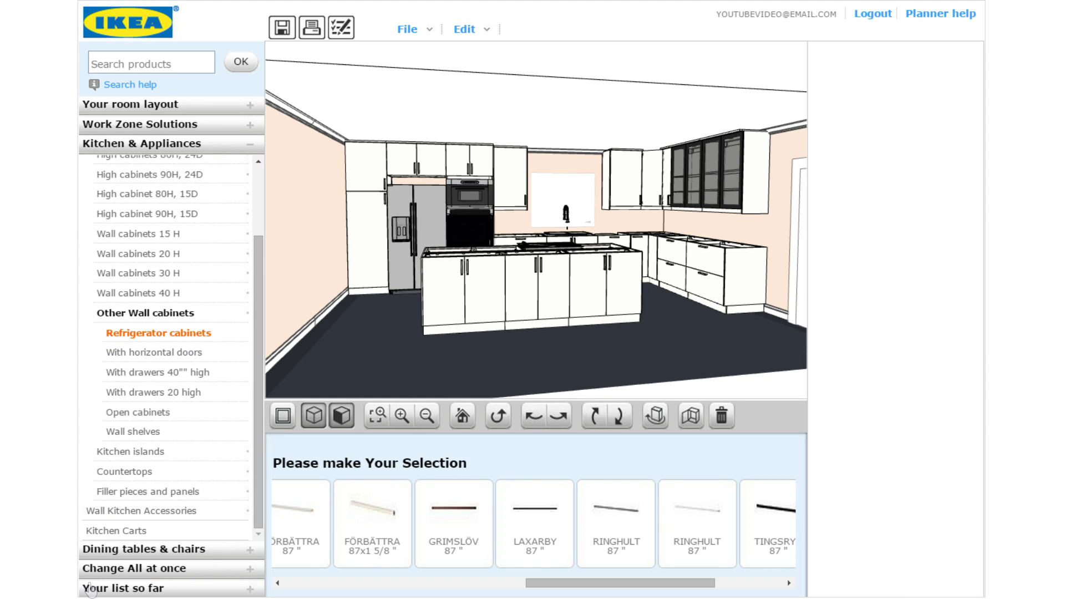
pyautogui.click(180, 314)
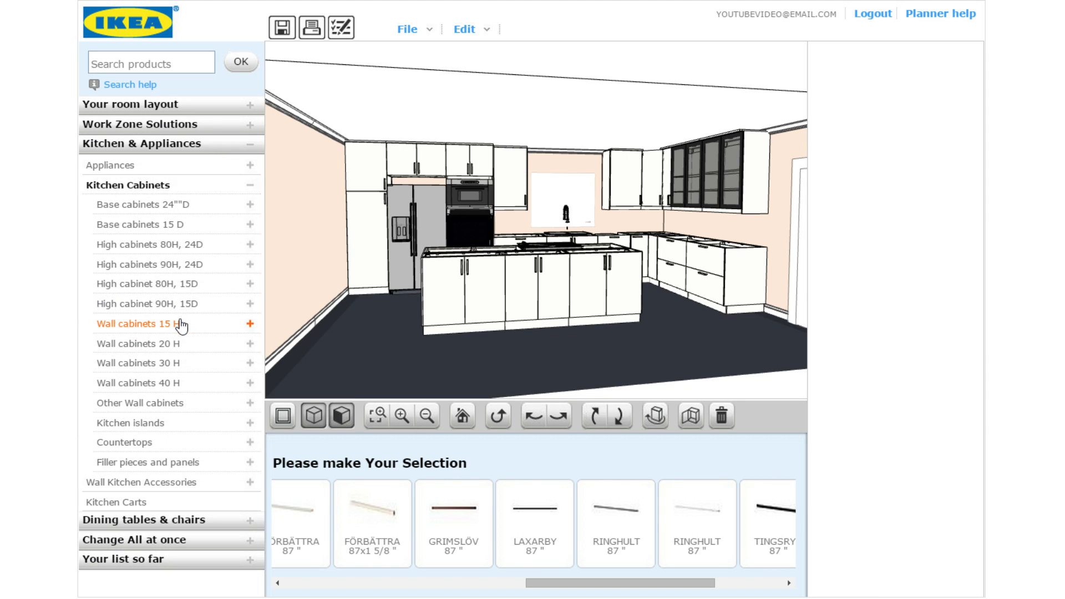
pyautogui.click(161, 544)
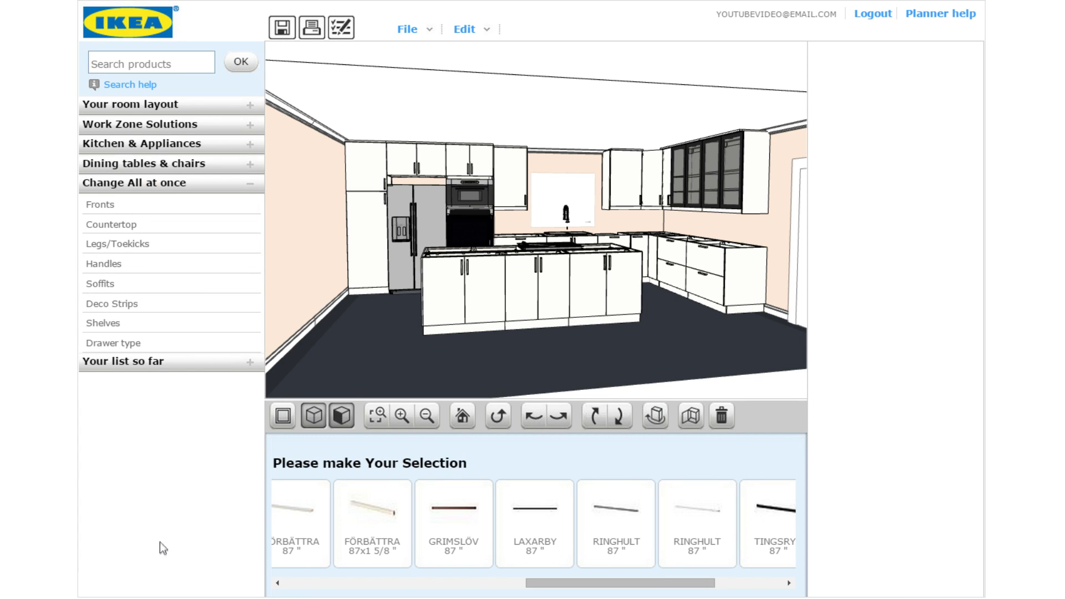
pyautogui.click(101, 204)
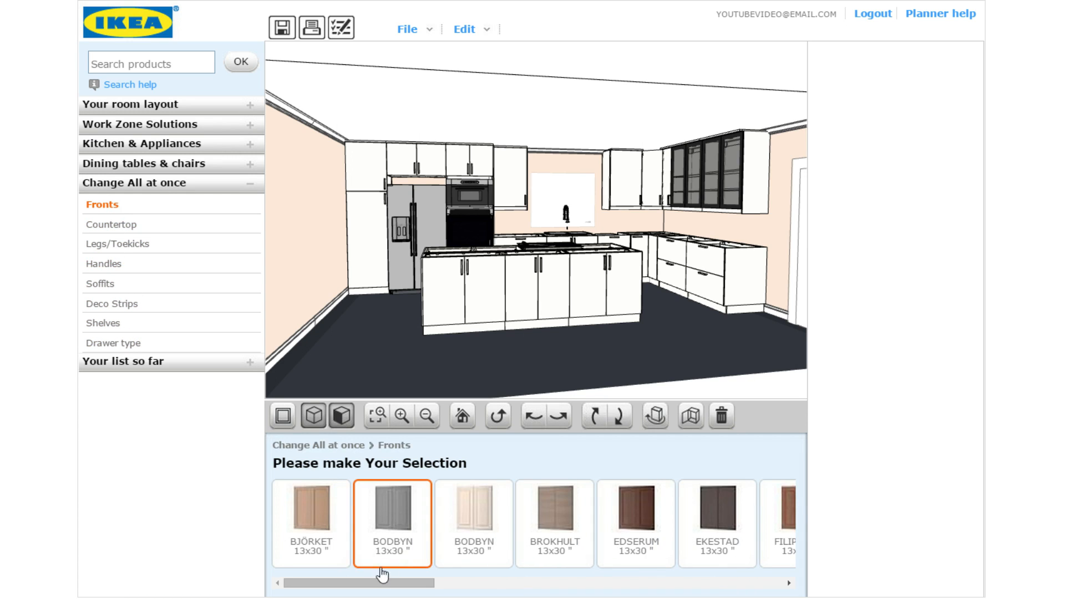
pyautogui.moveTo(377, 583); pyautogui.dragTo(344, 588)
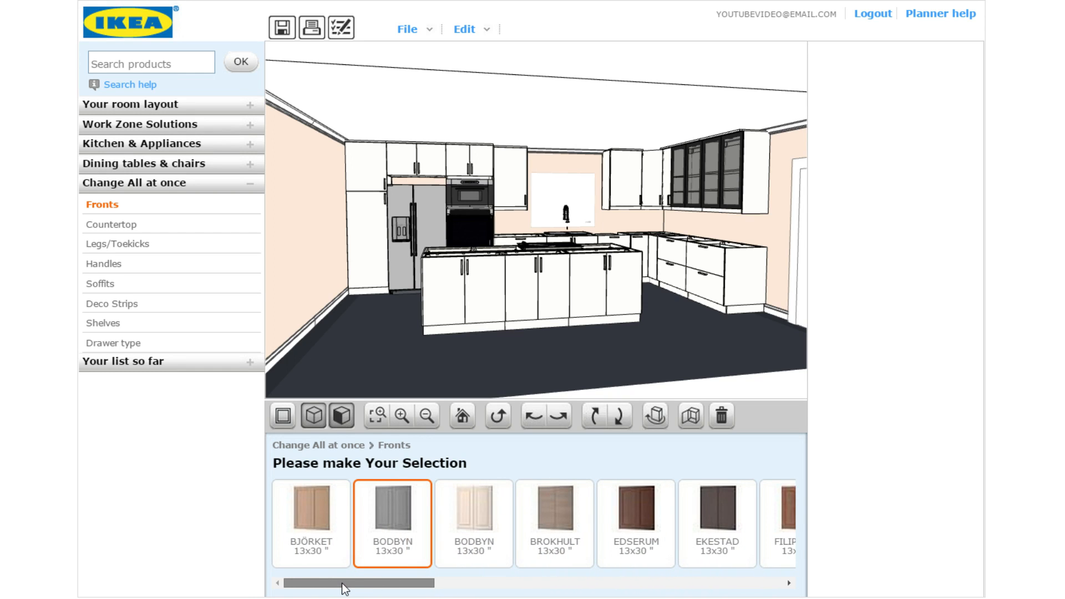
pyautogui.click(303, 522)
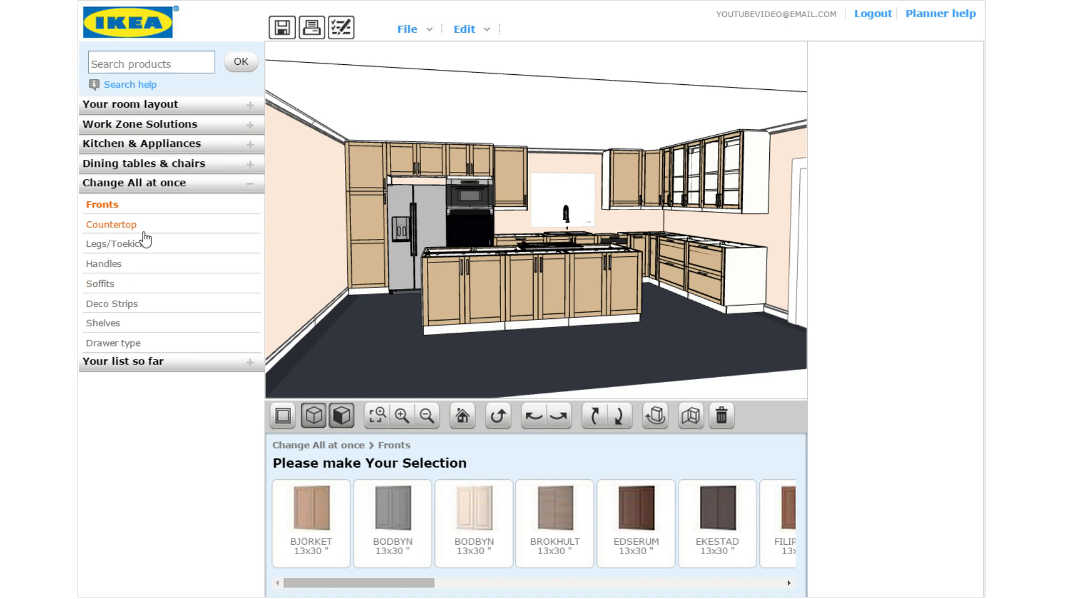
# Apply BJÖRKET birch toekicks to all cabinets and bring up the all-cabinet deco strip styles
pyautogui.click(123, 244)
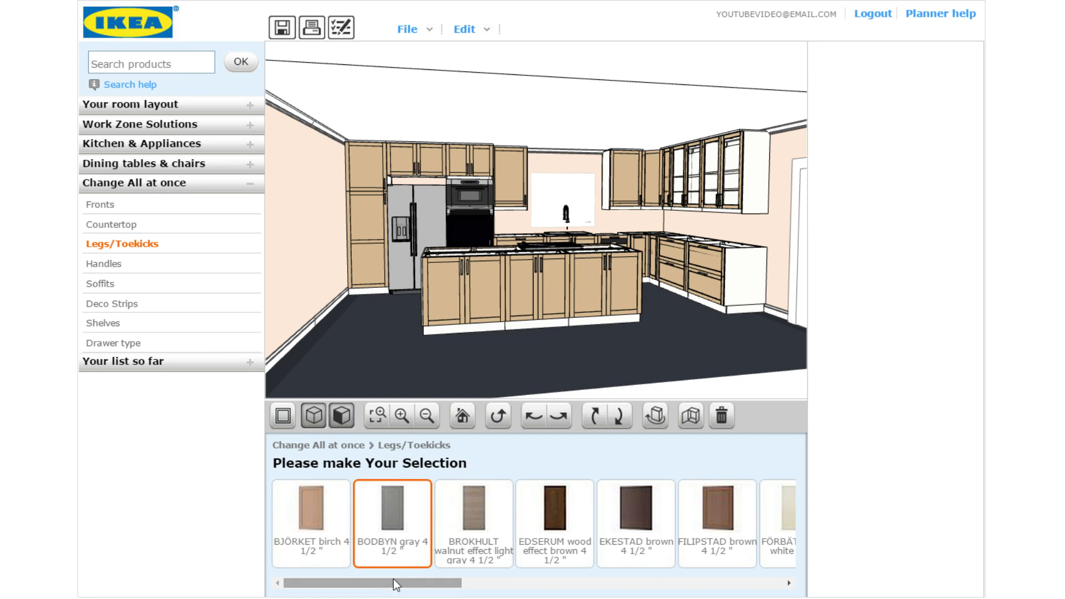
pyautogui.click(309, 519)
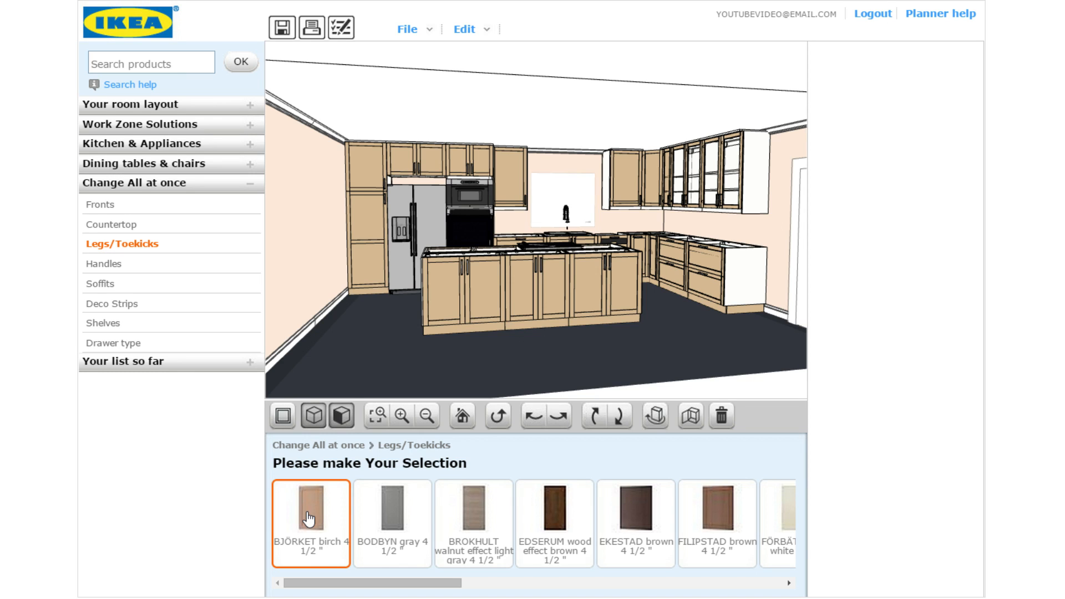
pyautogui.click(133, 303)
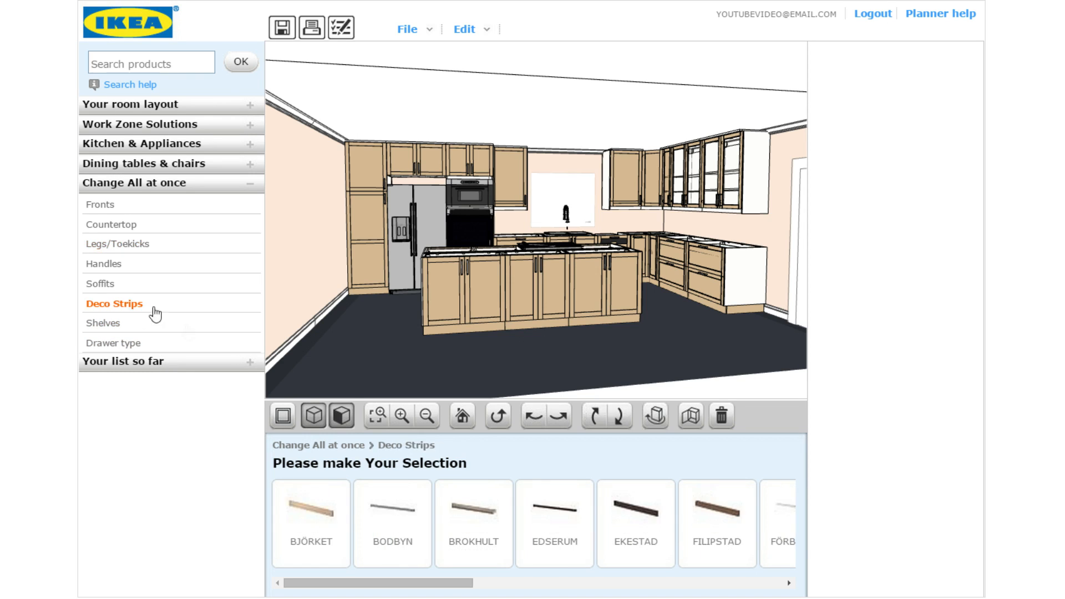
pyautogui.moveTo(382, 582); pyautogui.dragTo(348, 581)
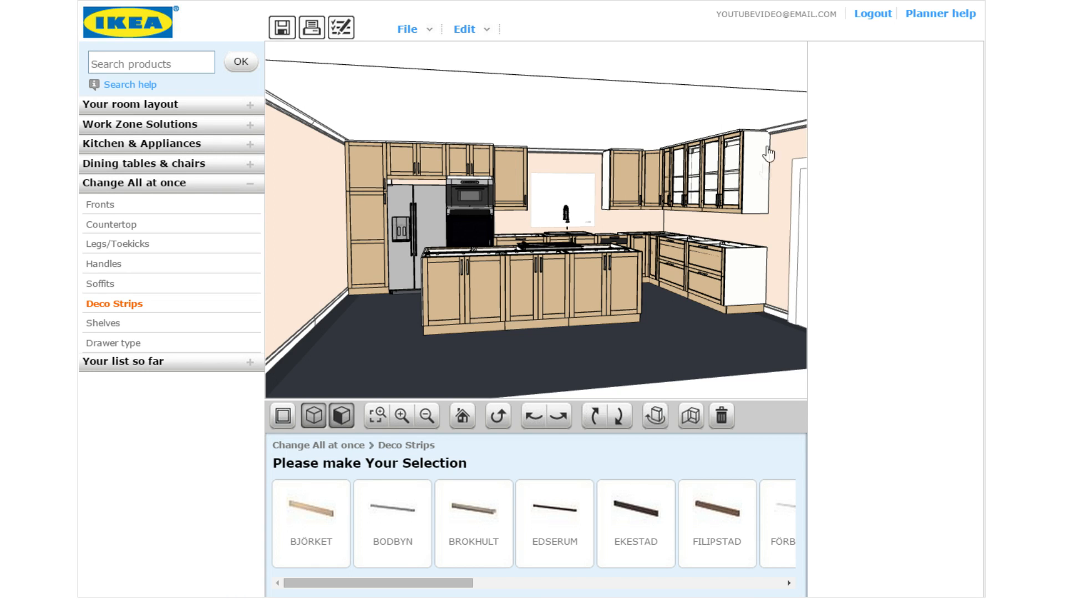
pyautogui.click(527, 427)
pyautogui.click(527, 427)
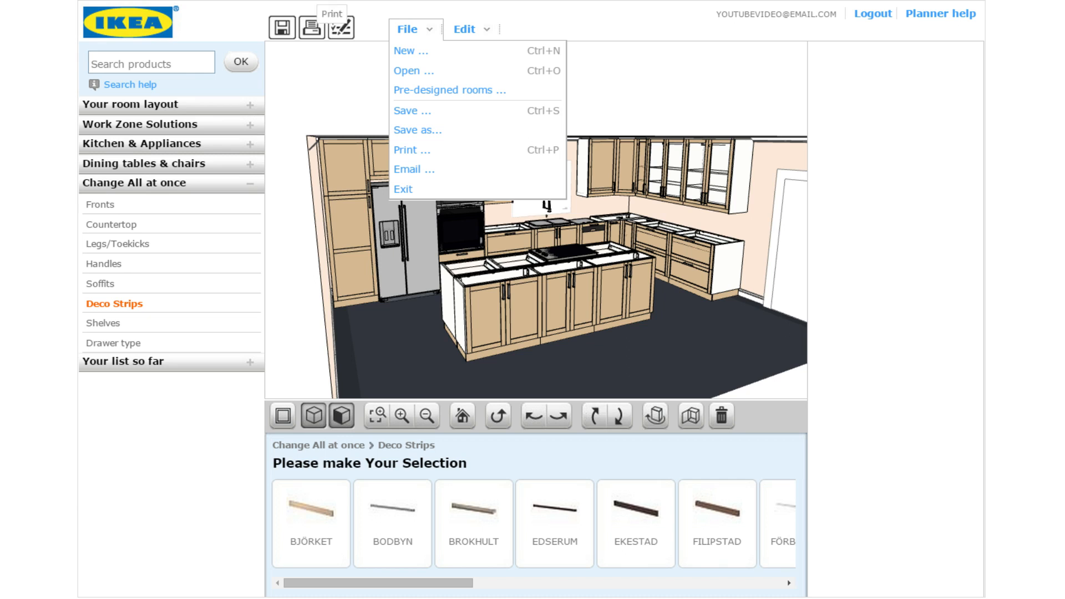
# Save the kitchen as 'Video 2nd design' and view its item list totalling $13,192.75
pyautogui.click(428, 131)
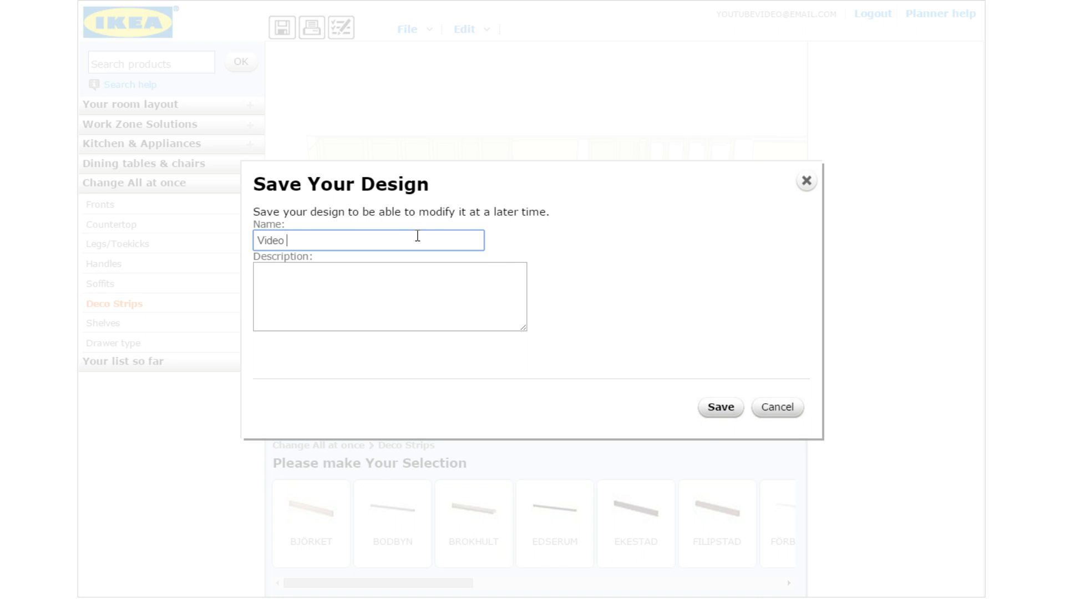
pyautogui.write('2nd design')
pyautogui.click(721, 413)
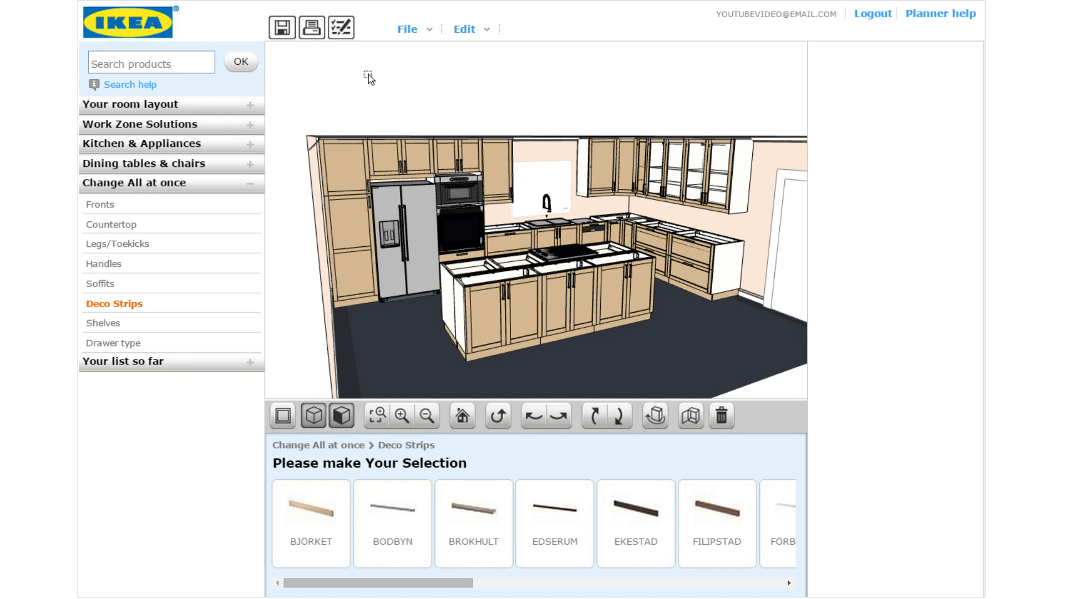
pyautogui.click(350, 27)
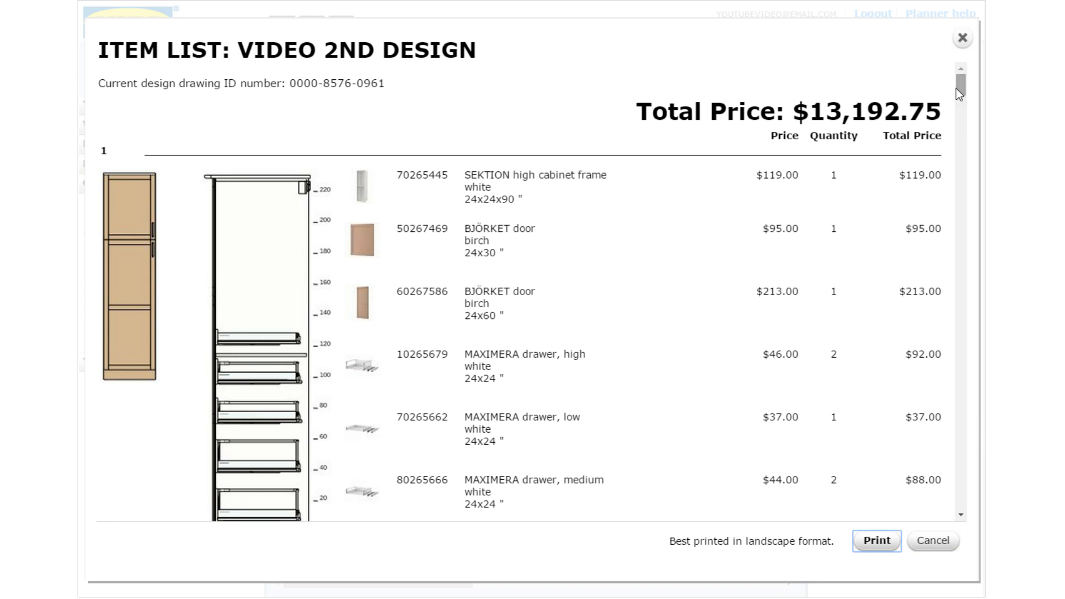
pyautogui.moveTo(957, 89); pyautogui.dragTo(979, 515)
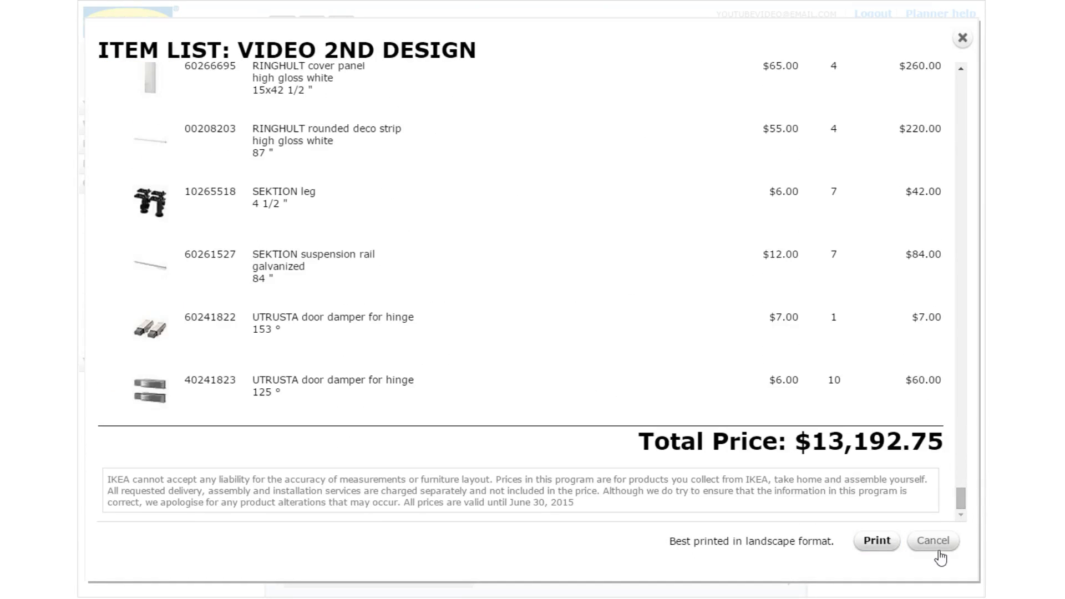
pyautogui.click(936, 546)
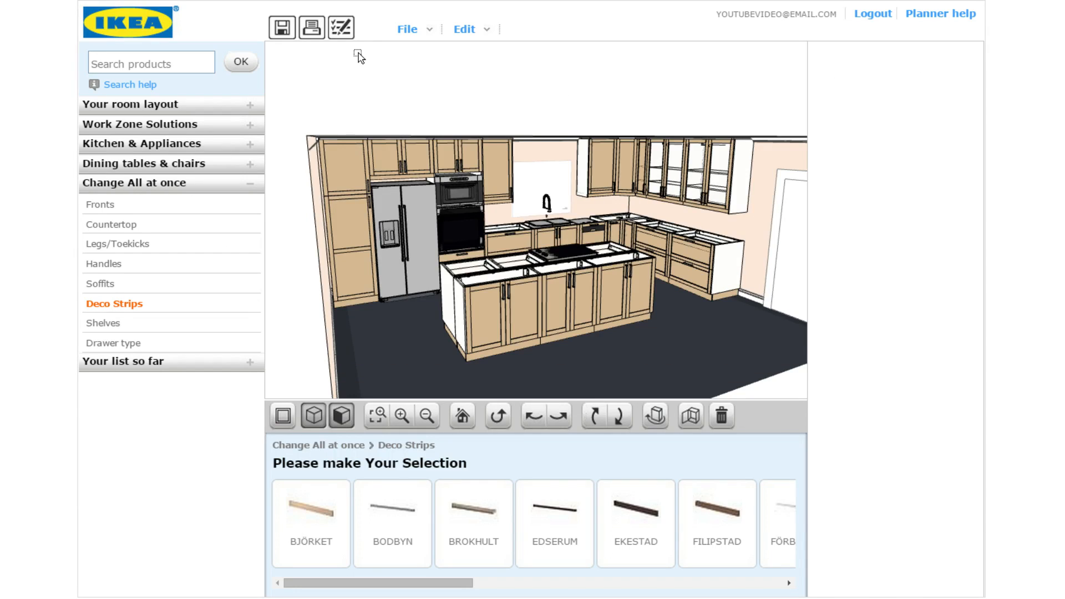
pyautogui.click(407, 29)
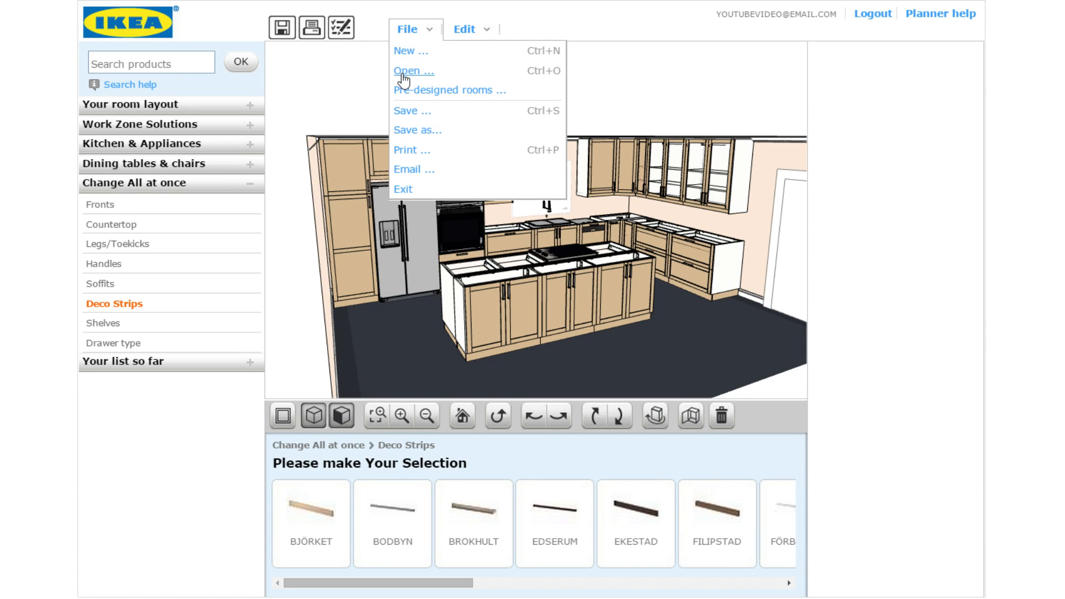
pyautogui.click(403, 76)
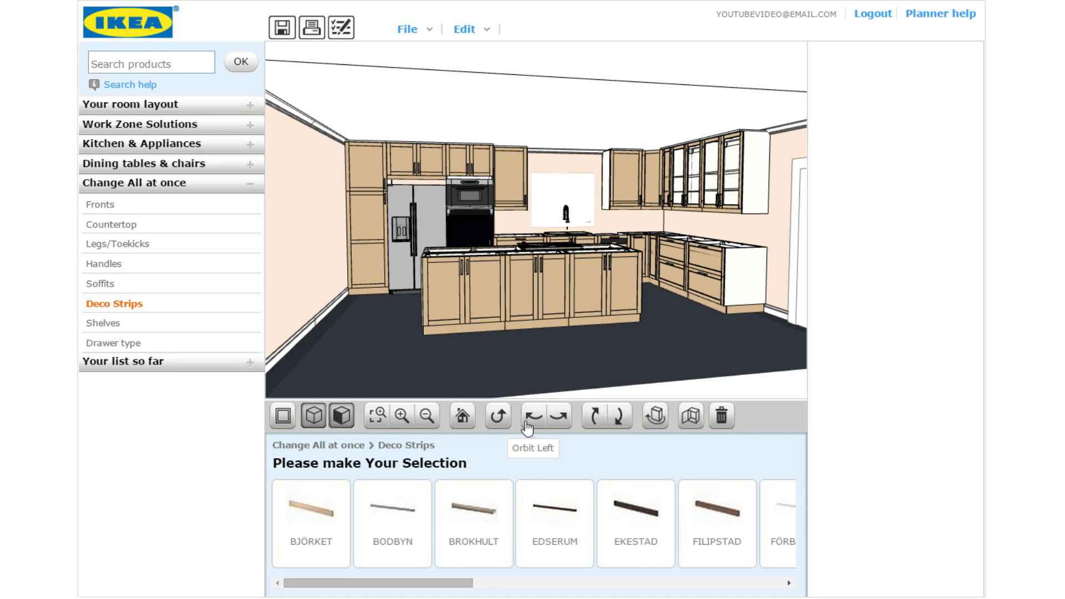
pyautogui.click(527, 427)
pyautogui.click(531, 425)
pyautogui.click(532, 425)
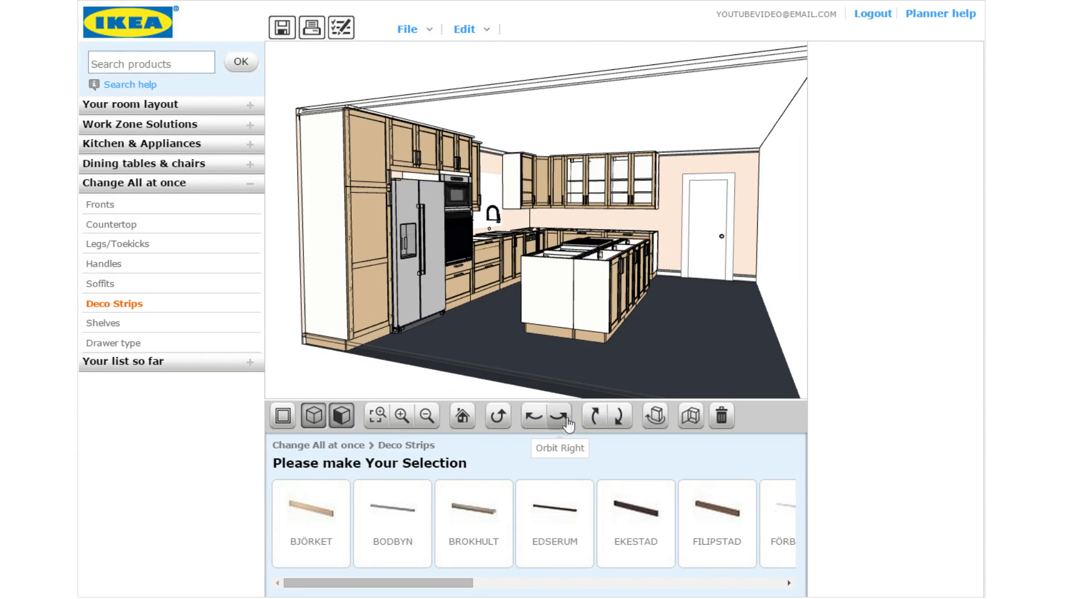
pyautogui.click(560, 425)
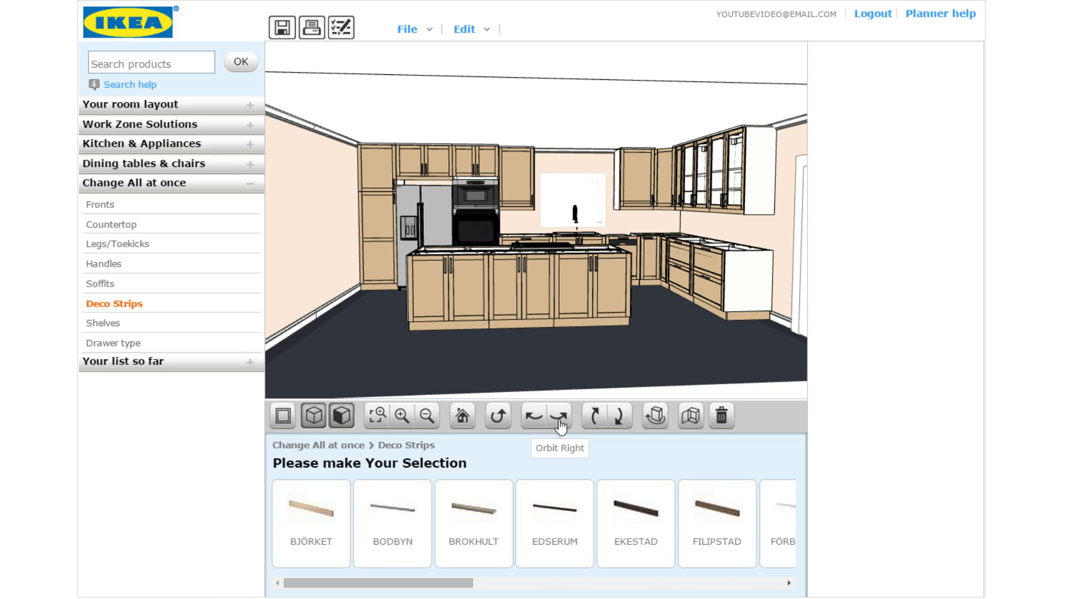
pyautogui.click(560, 425)
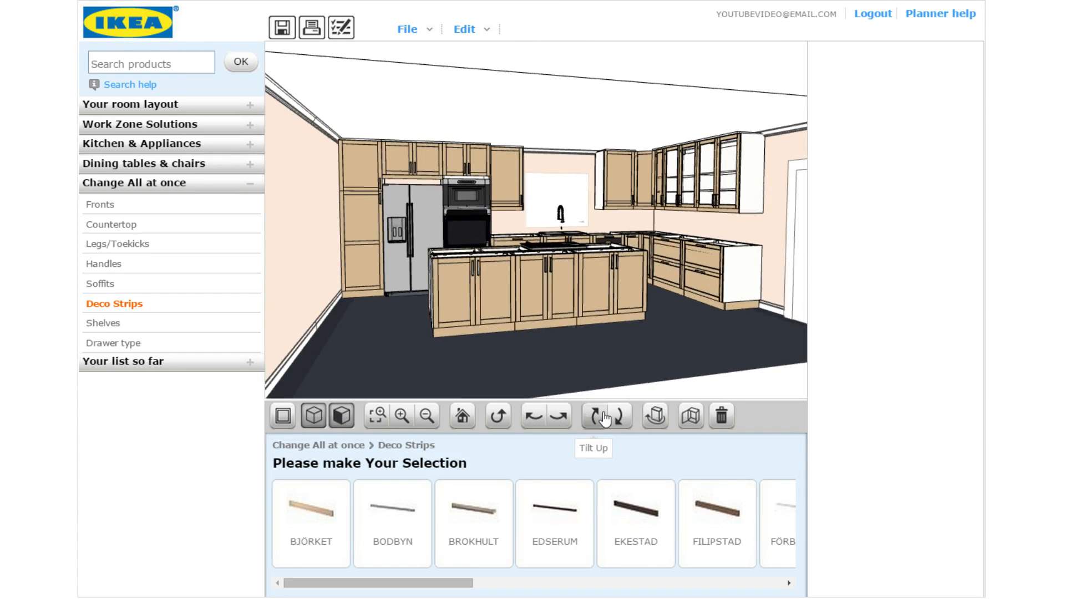
pyautogui.click(592, 419)
pyautogui.click(559, 422)
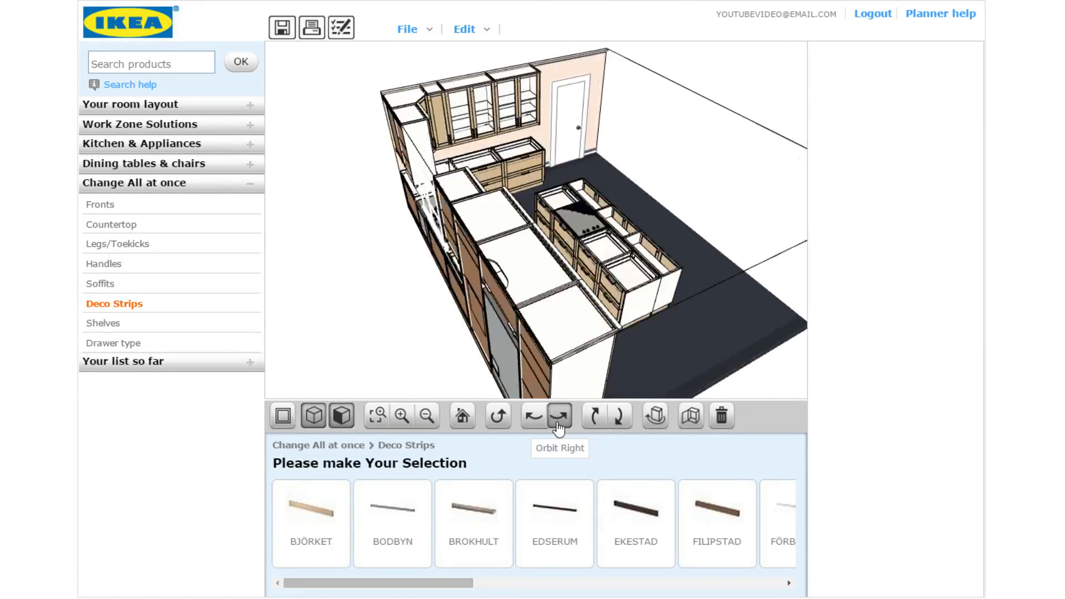
pyautogui.click(623, 421)
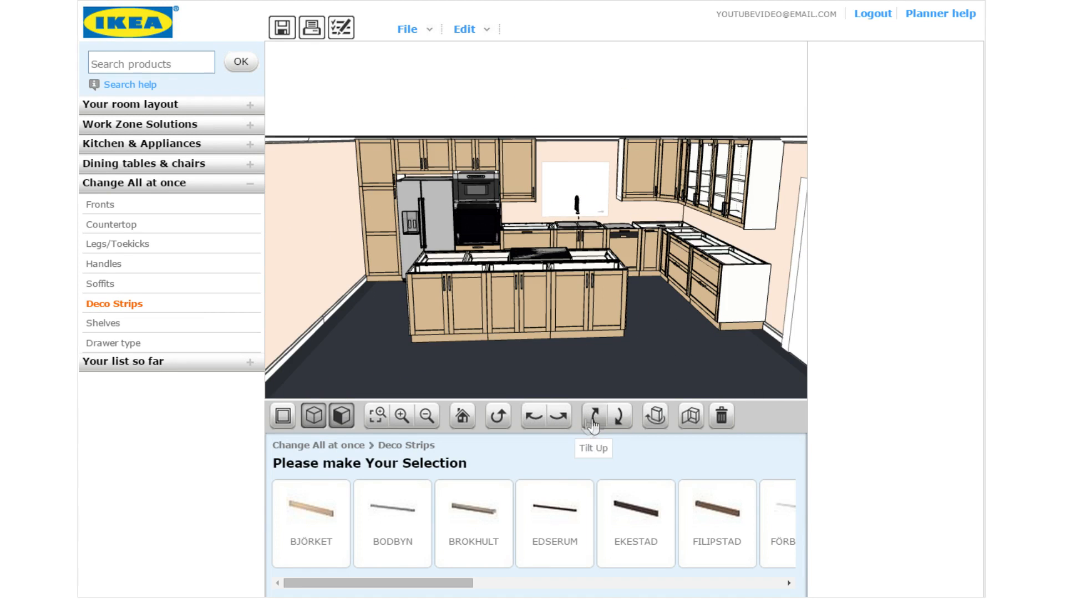
pyautogui.click(533, 421)
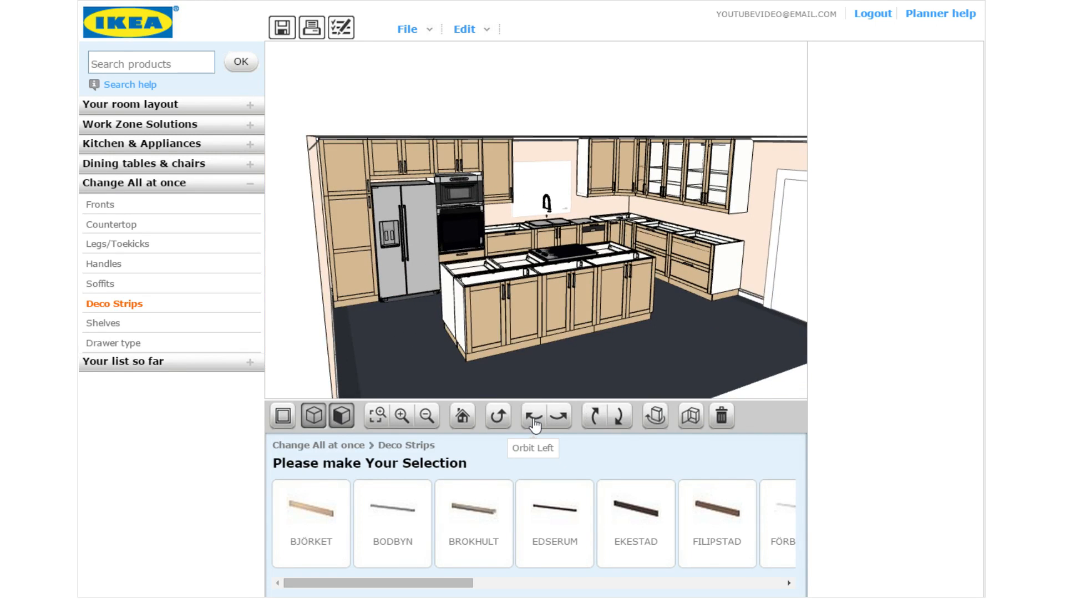